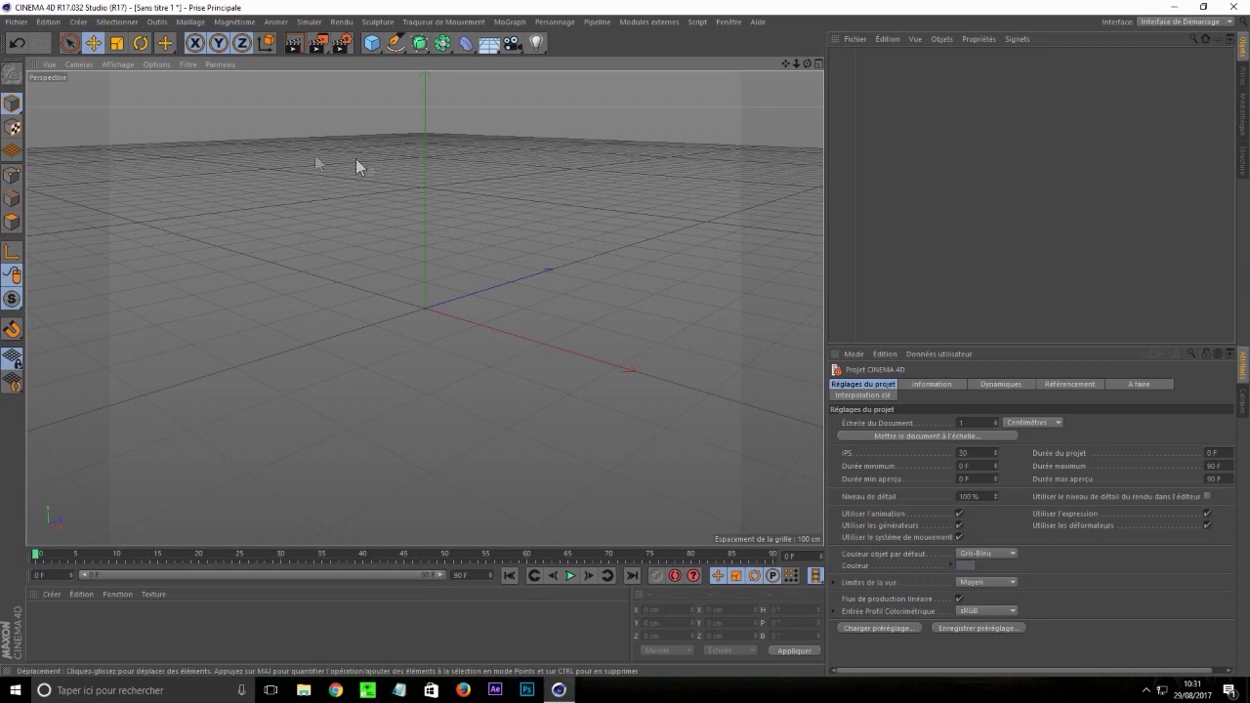
Open the anishwij library from the Rigs > Rig Skin folder and load its 1.Default rig into the scene
{"action": "left_click", "coordinate": [15, 21]}
{"action": "left_click", "coordinate": [425, 309]}
{"action": "left_click", "coordinate": [14, 21]}
{"action": "left_click", "coordinate": [33, 61]}
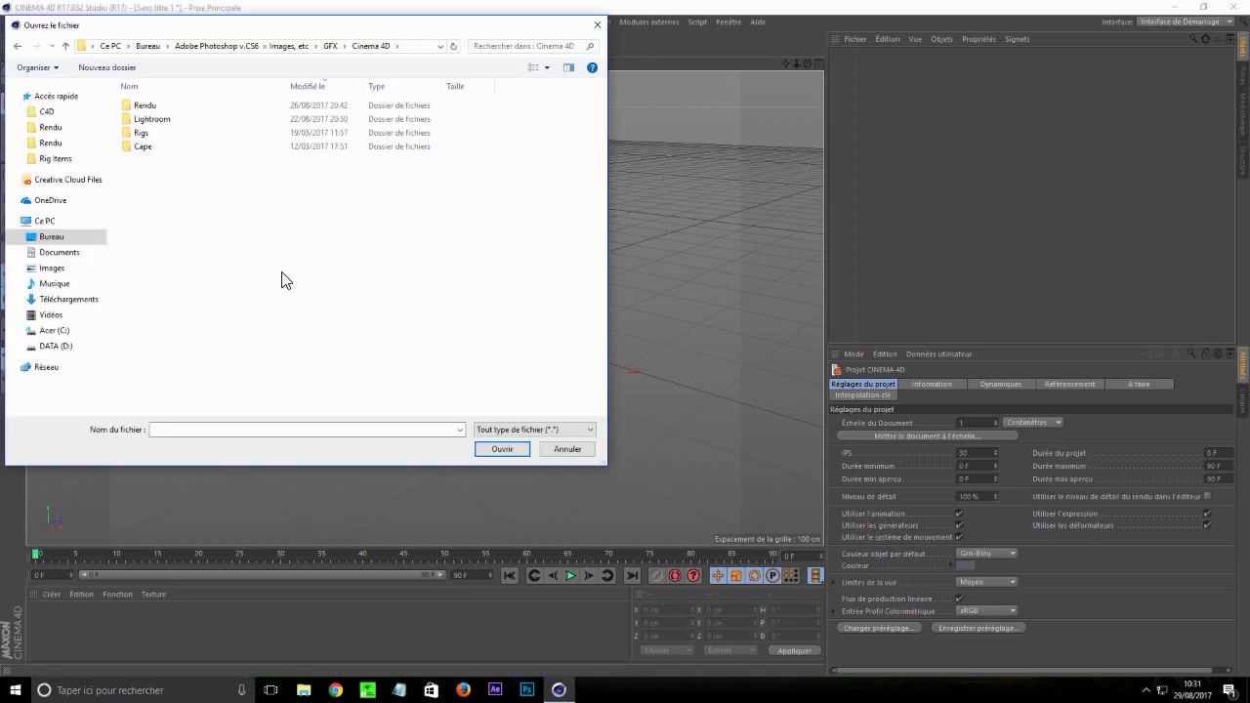
{"action": "double_click", "coordinate": [357, 119]}
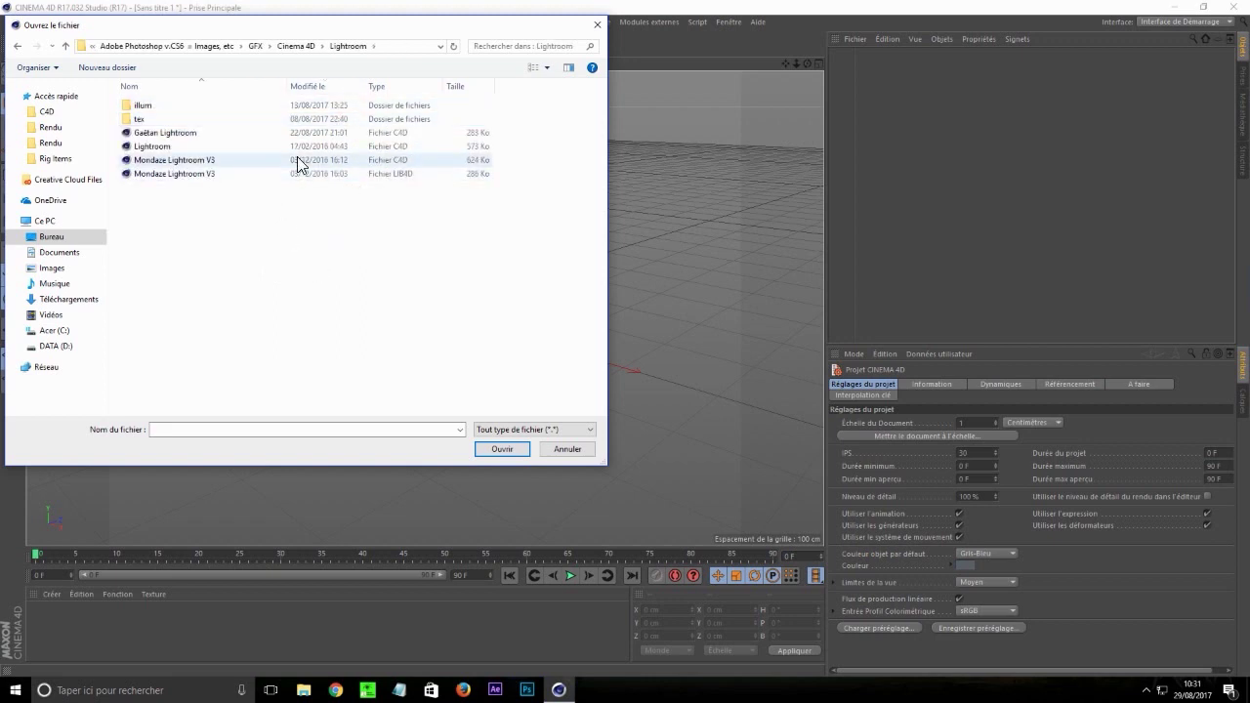
{"action": "left_click", "coordinate": [293, 46]}
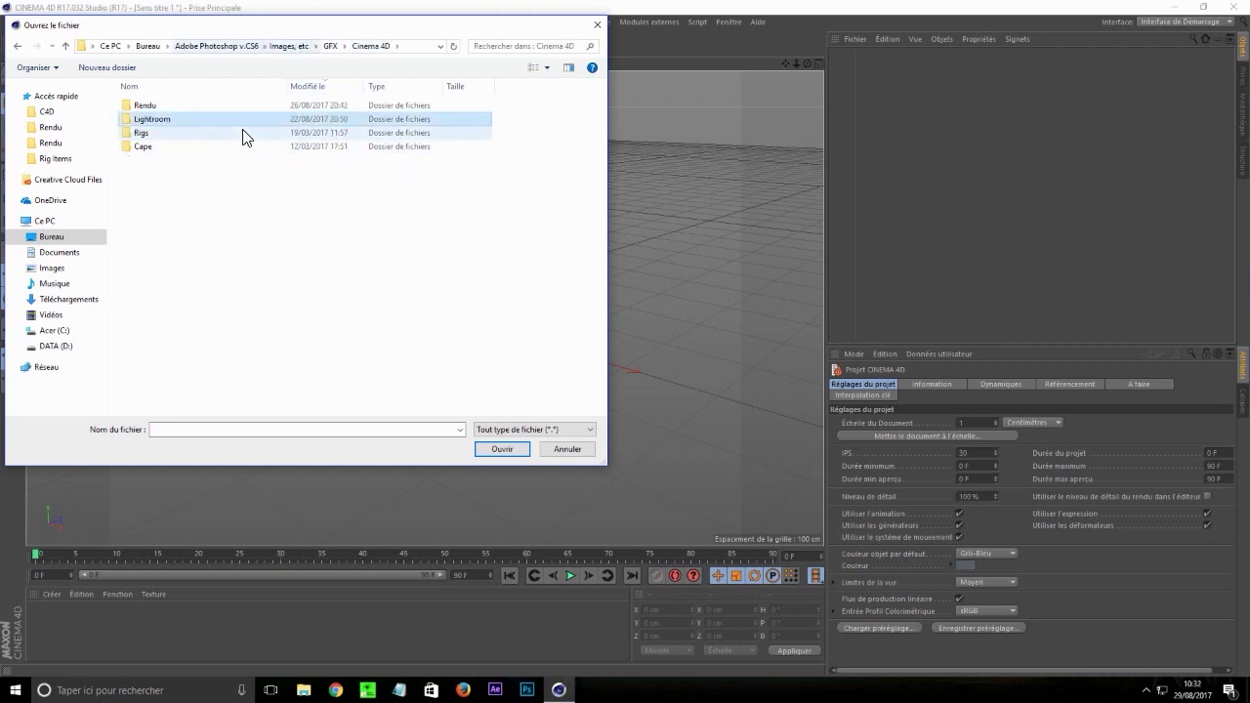
{"action": "double_click", "coordinate": [241, 134]}
{"action": "double_click", "coordinate": [243, 147]}
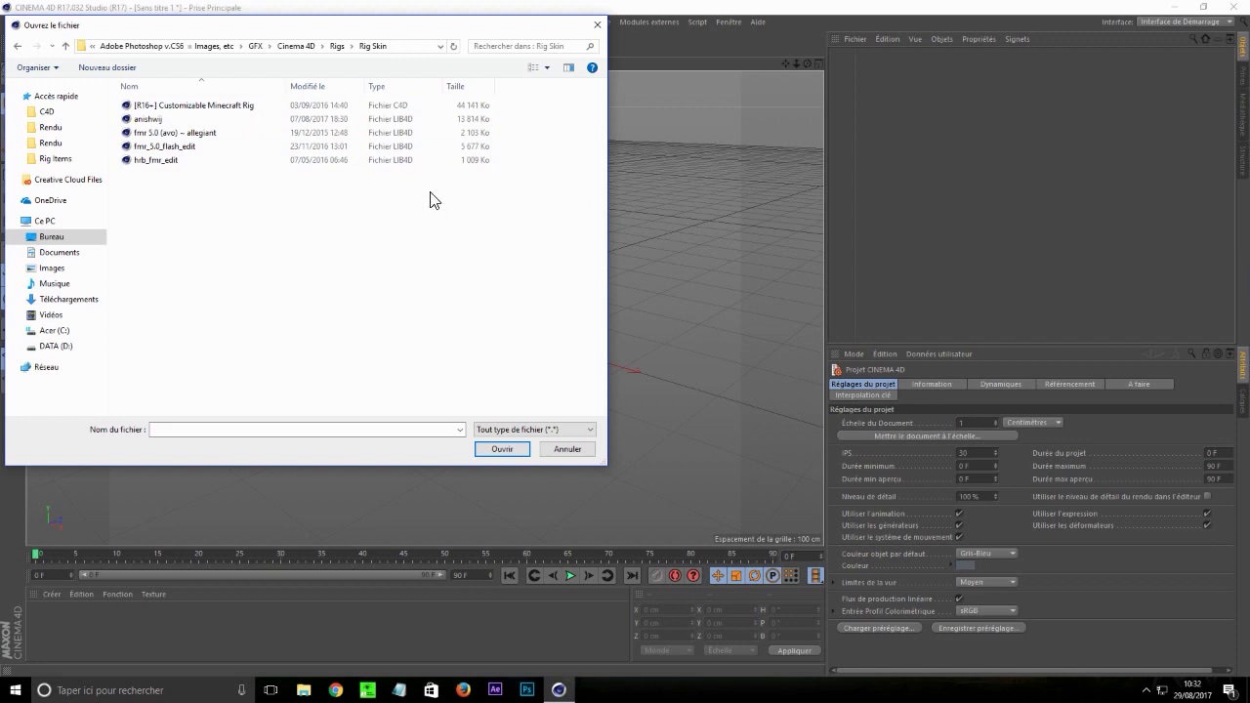
{"action": "double_click", "coordinate": [370, 120]}
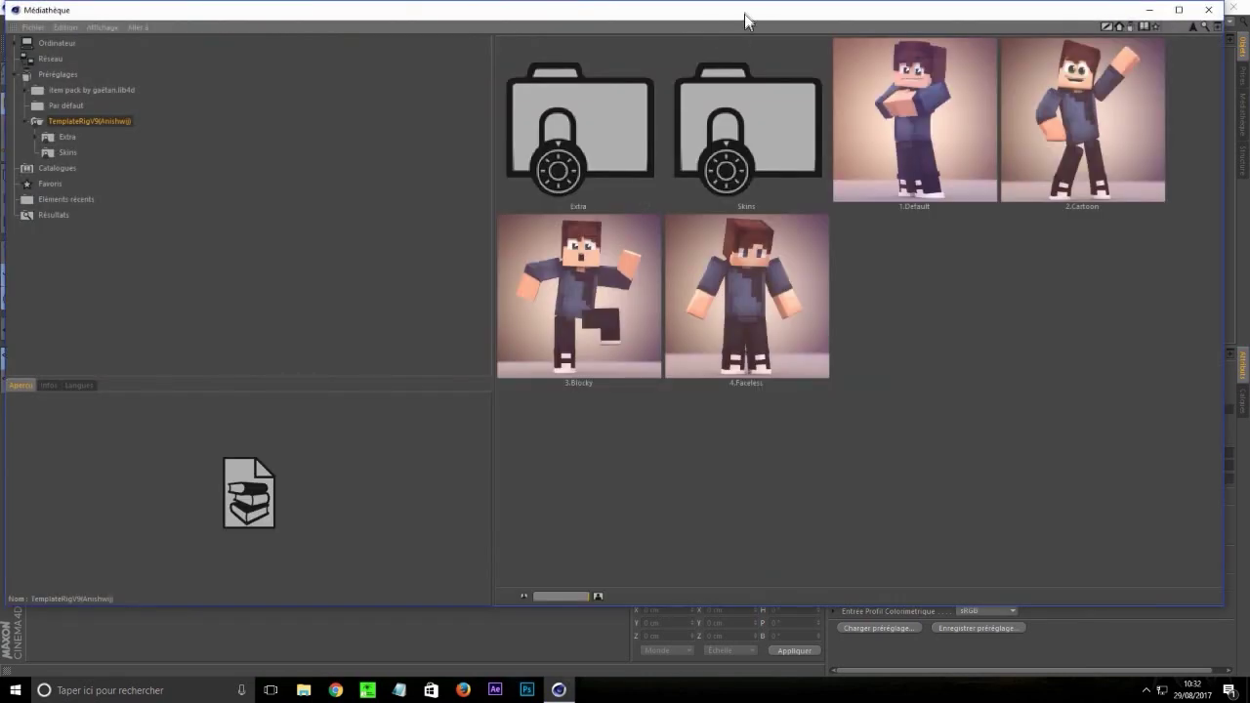
{"action": "left_click_drag", "start_coordinate": [746, 20], "coordinate": [619, 282]}
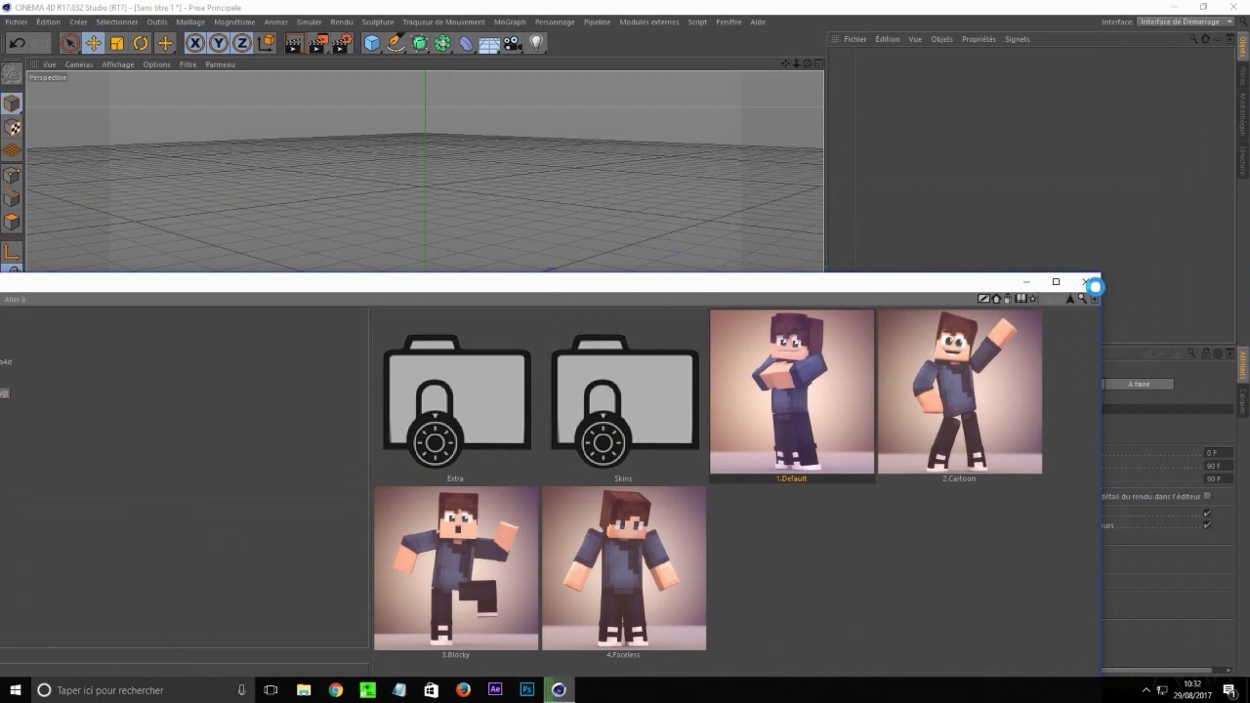
{"action": "left_click", "coordinate": [1092, 283]}
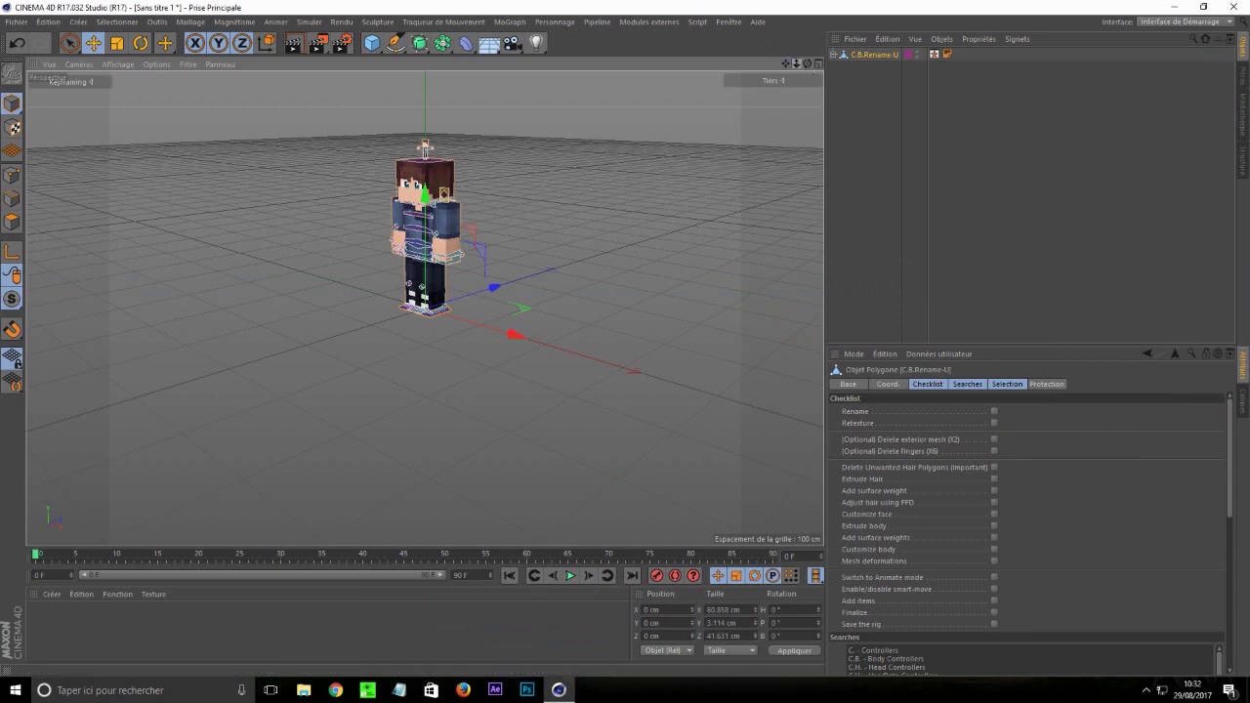
Set the rig's Head texture to the voltezzextrude image from the GFX > Skin folder, using the body customization controller above the head
{"action": "left_click_drag", "start_coordinate": [792, 60], "coordinate": [847, 50]}
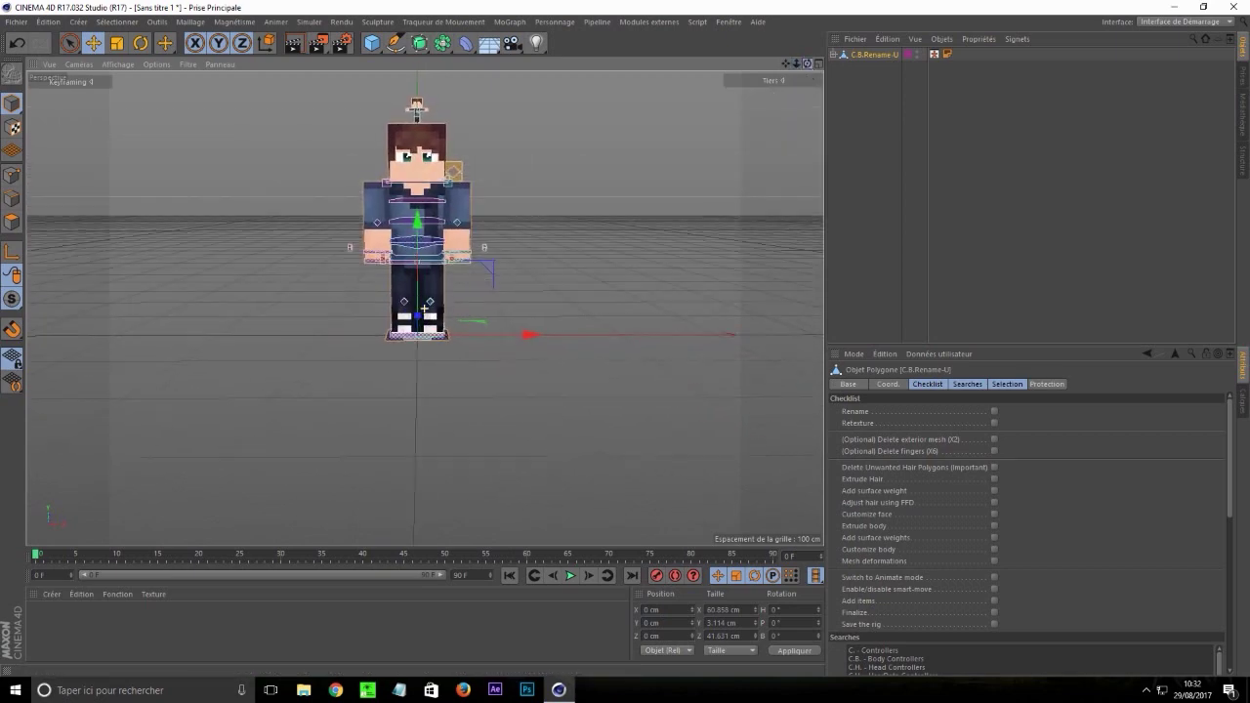
{"action": "scroll", "coordinate": [388, 144], "scroll_direction": "up", "scroll_amount": 5}
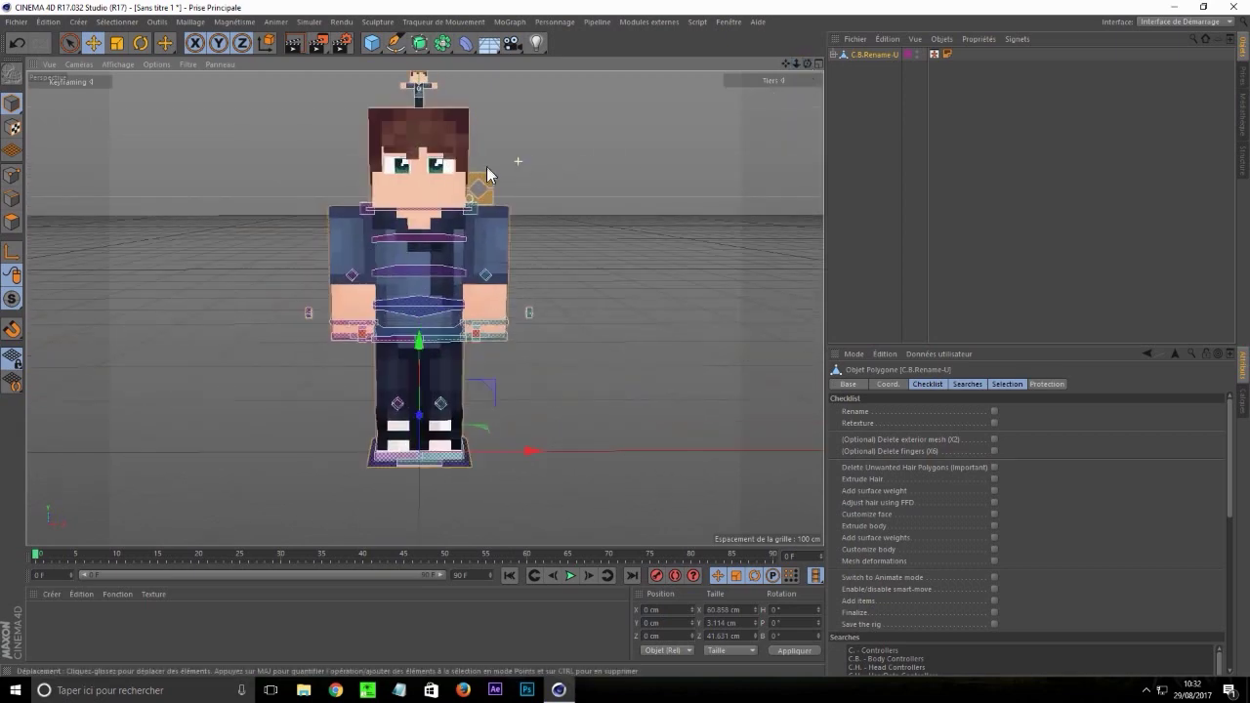
{"action": "scroll", "coordinate": [383, 146], "scroll_direction": "up", "scroll_amount": 2}
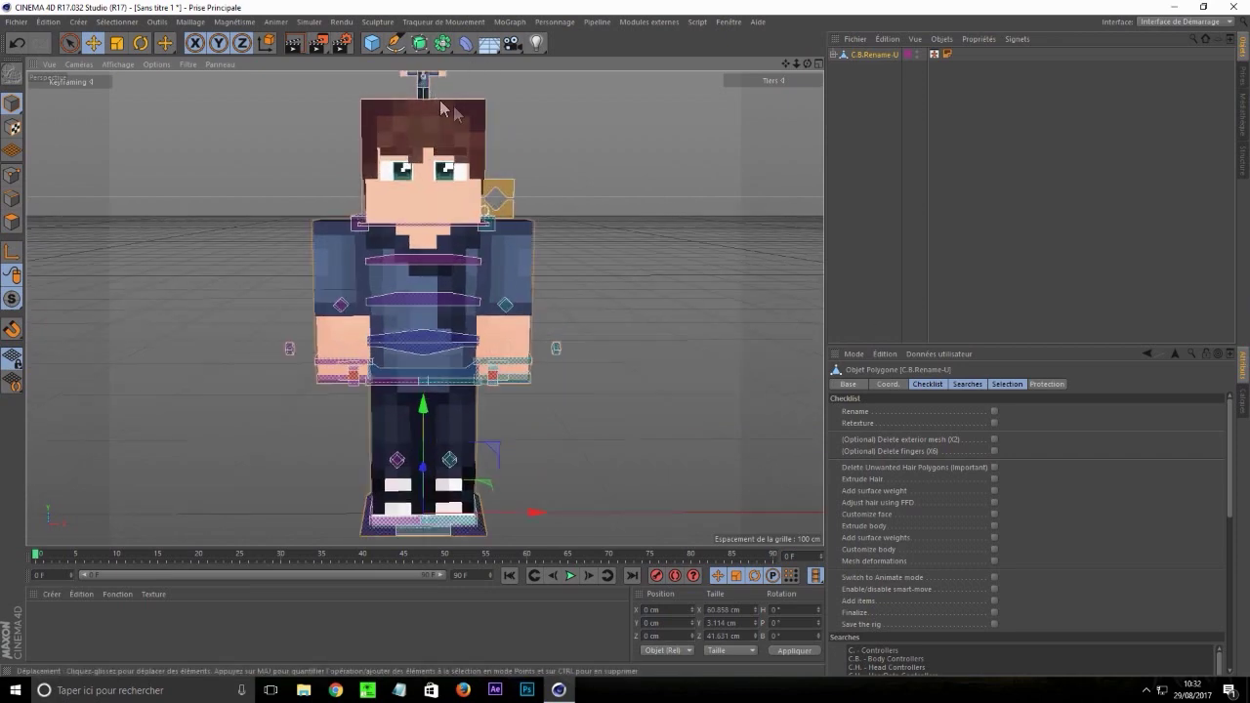
{"action": "left_click_drag", "start_coordinate": [785, 66], "coordinate": [812, 156]}
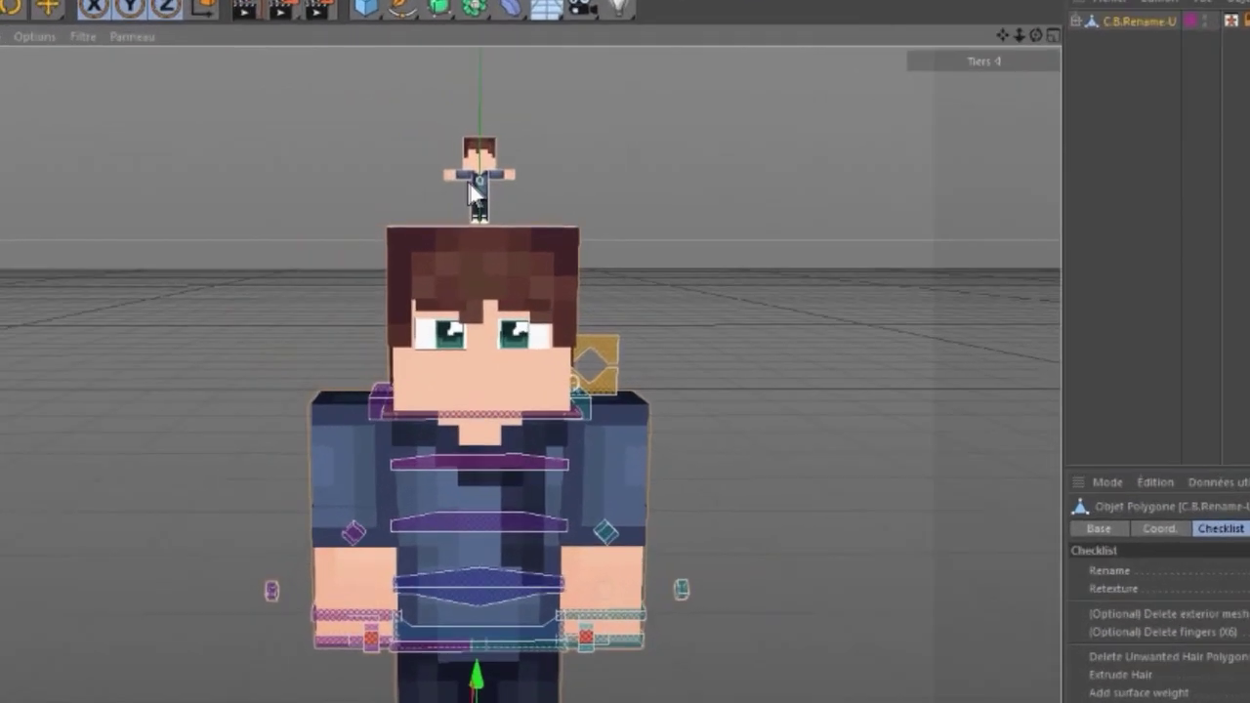
{"action": "left_click", "coordinate": [449, 162]}
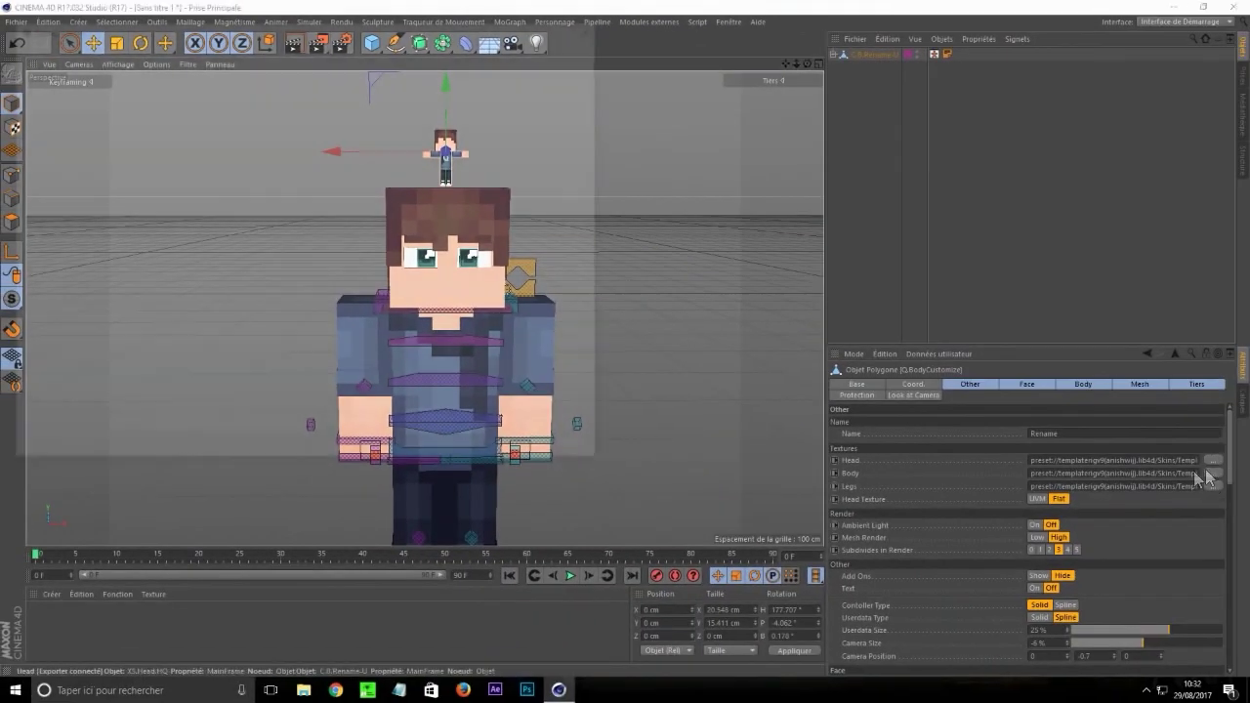
{"action": "left_click", "coordinate": [1209, 473]}
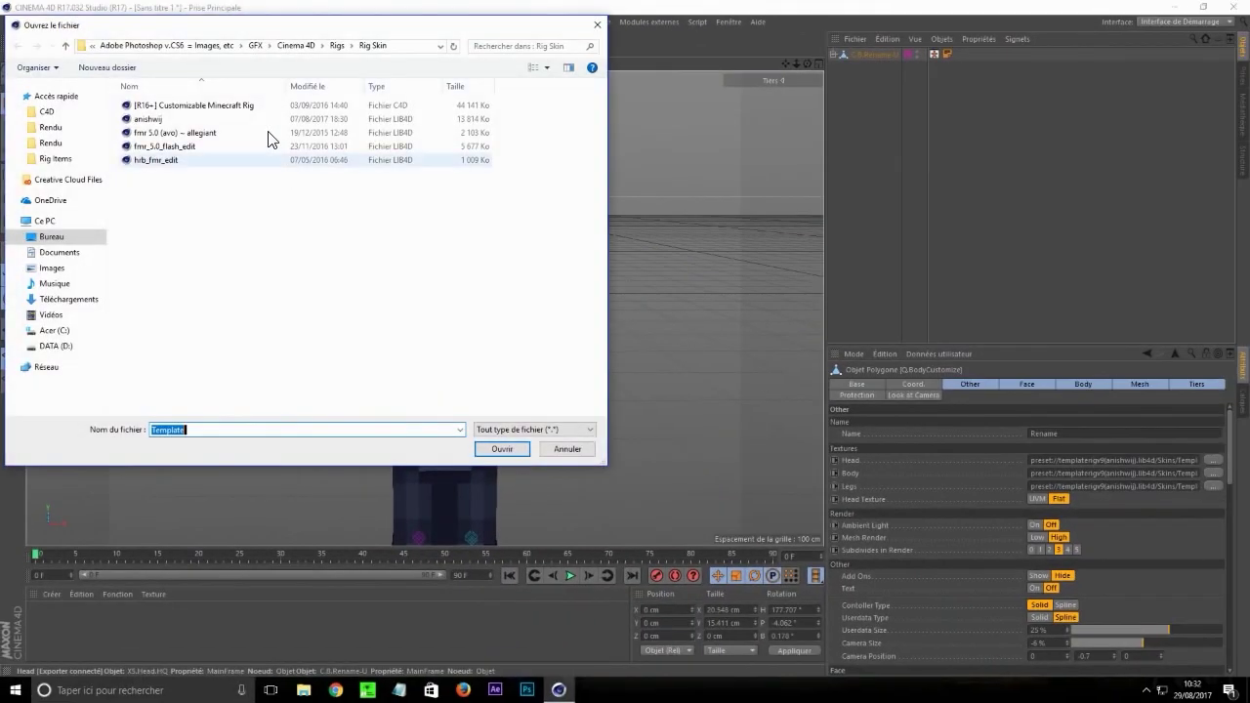
{"action": "left_click", "coordinate": [257, 47]}
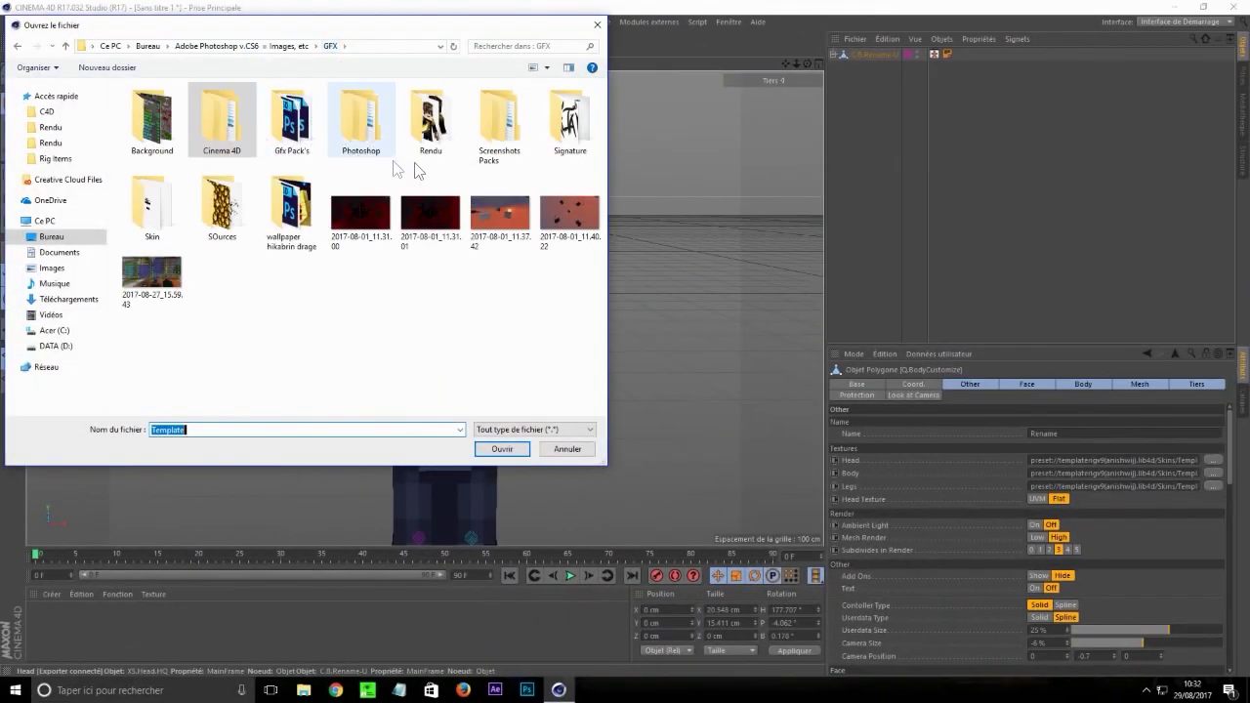
{"action": "double_click", "coordinate": [157, 200]}
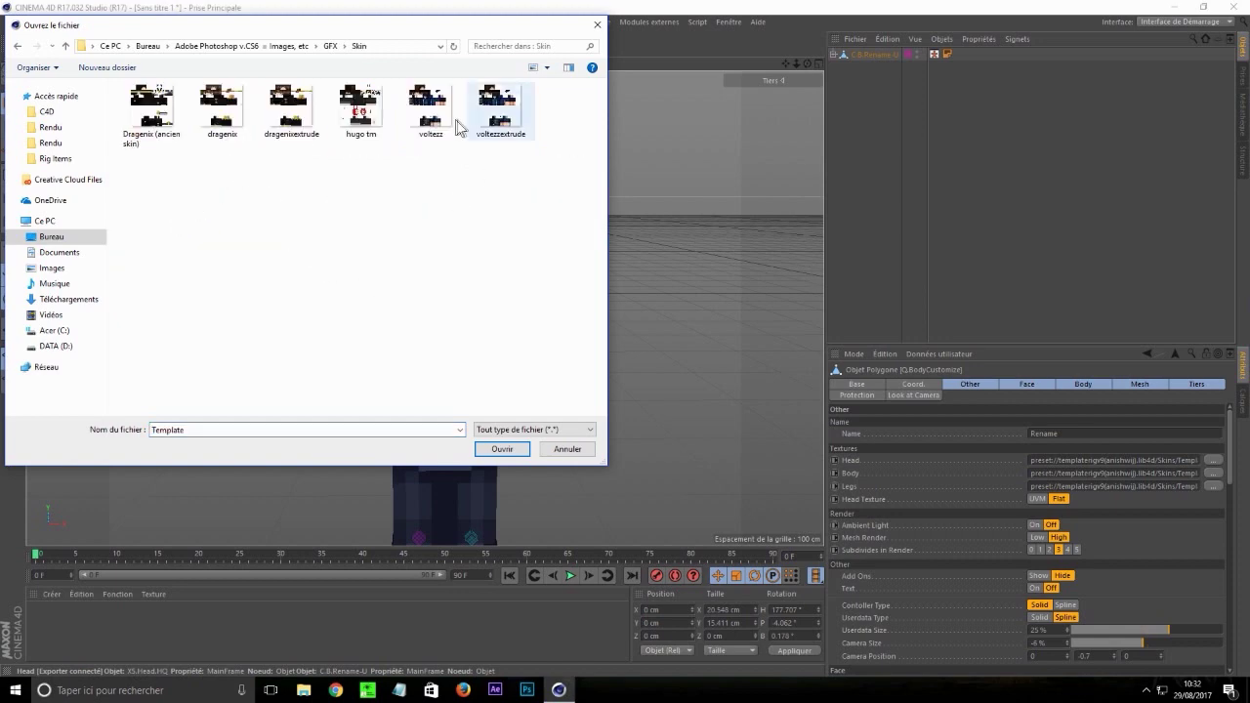
{"action": "left_click", "coordinate": [514, 115]}
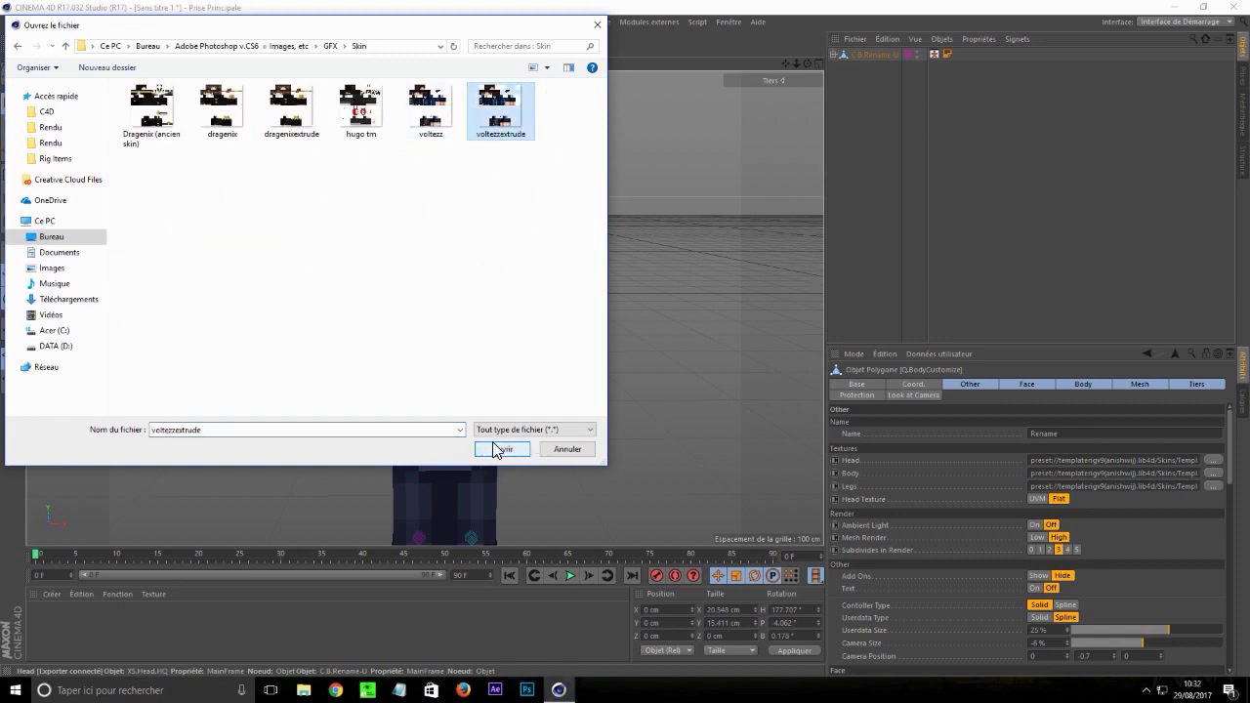
{"action": "left_click", "coordinate": [502, 450]}
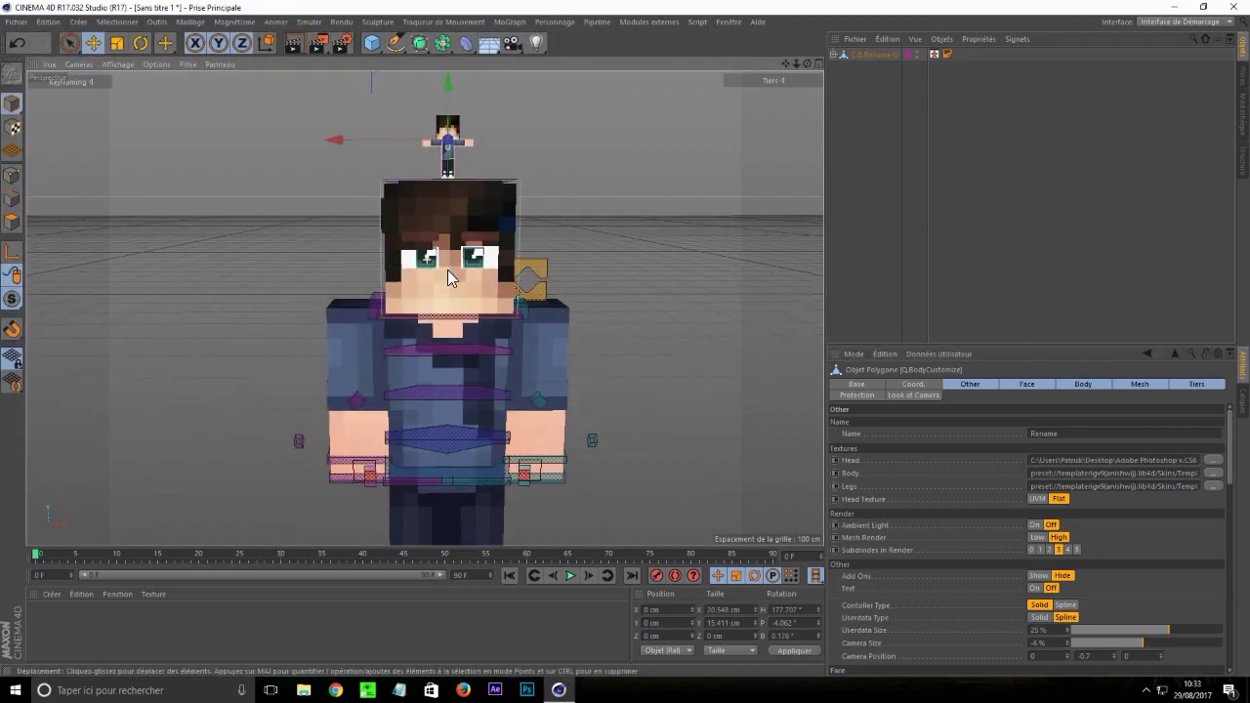
Reuse the Head texture's voltezzextrude path for the rig's Body and Legs textures
{"action": "scroll", "coordinate": [448, 270], "scroll_direction": "up", "scroll_amount": 5}
{"action": "scroll", "coordinate": [494, 361], "scroll_direction": "down", "scroll_amount": 6}
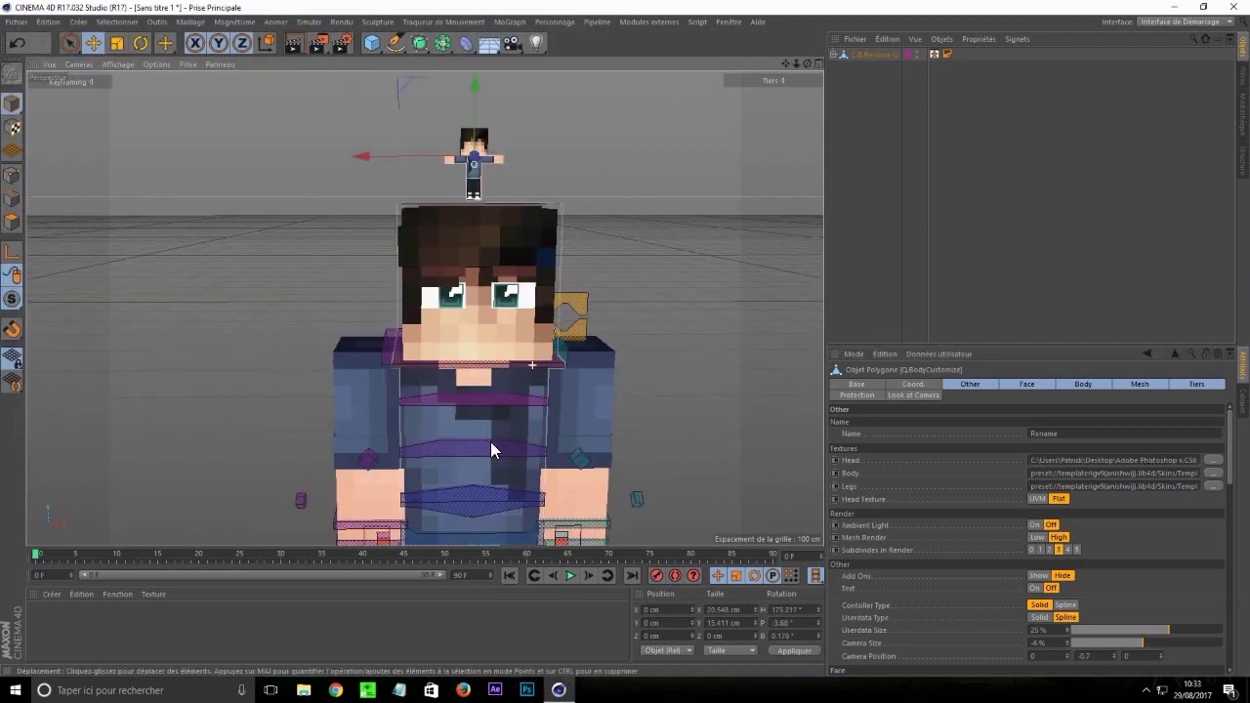
{"action": "left_click_drag", "start_coordinate": [783, 65], "coordinate": [770, 0]}
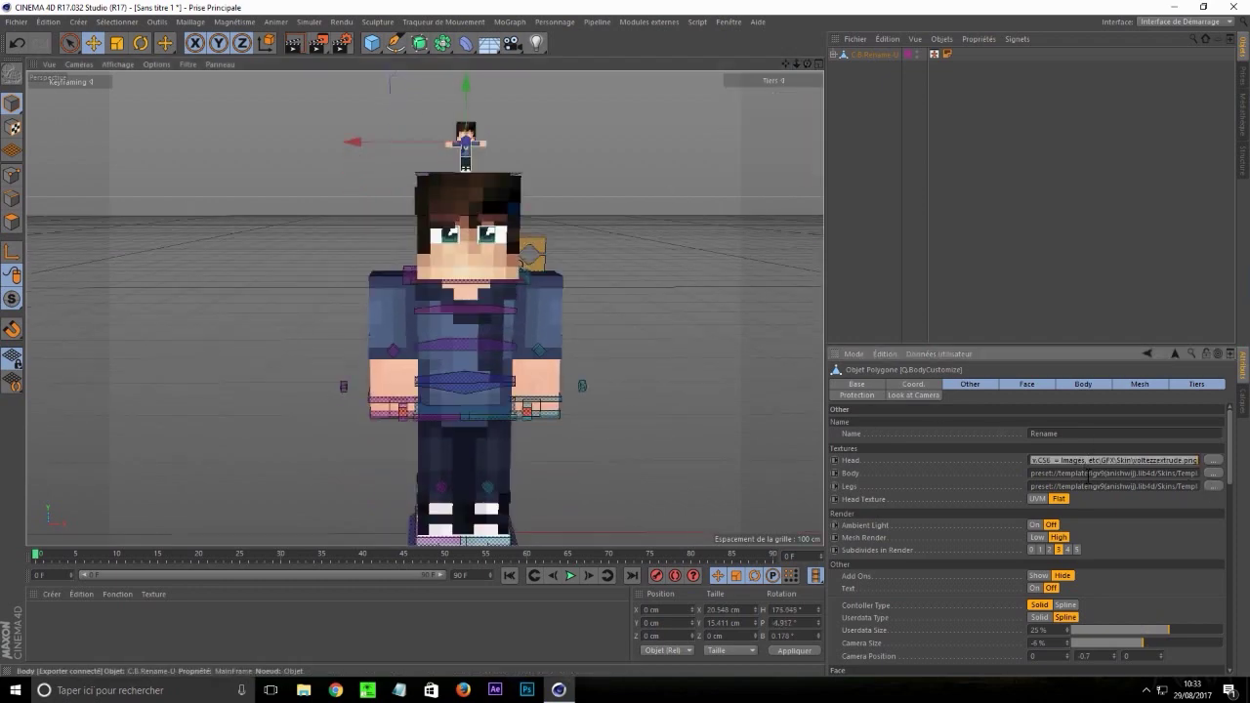
{"action": "key", "text": "ctrl+a"}
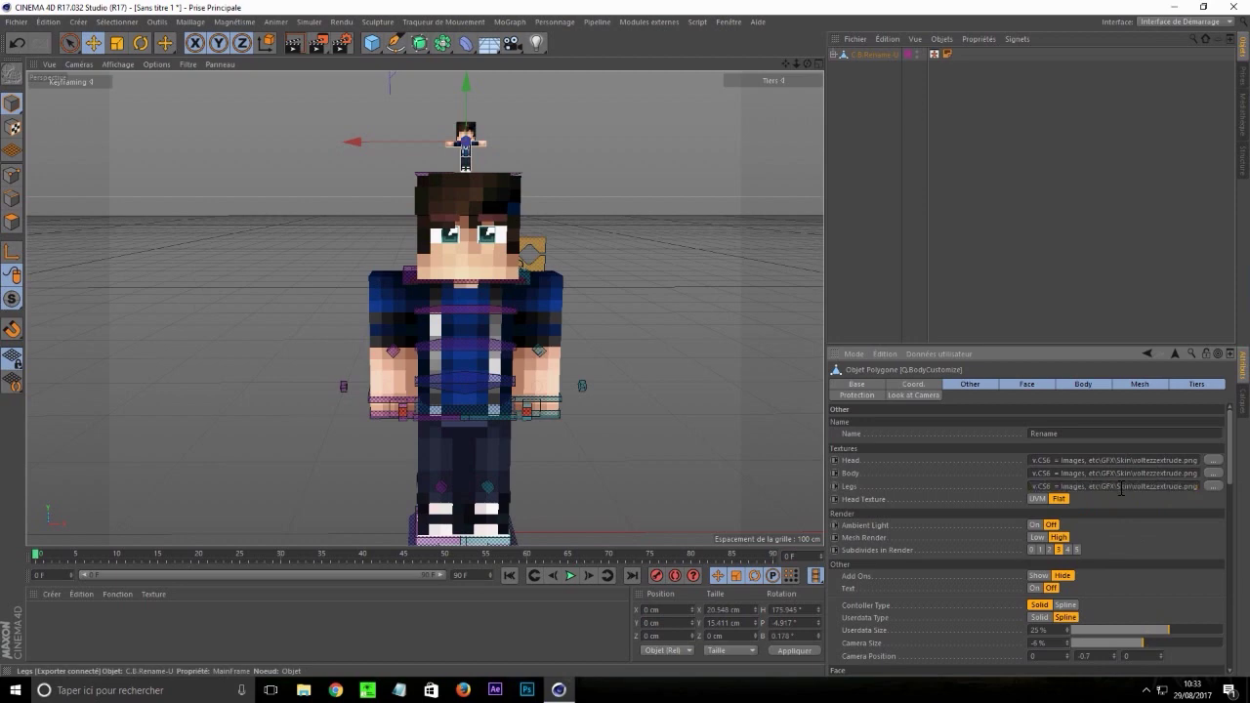
Examine the retextured character from the head down to the feet
{"action": "scroll", "coordinate": [633, 309], "scroll_direction": "down", "scroll_amount": 3}
{"action": "scroll", "coordinate": [586, 376], "scroll_direction": "up", "scroll_amount": 3}
{"action": "scroll", "coordinate": [574, 395], "scroll_direction": "up", "scroll_amount": 1}
{"action": "scroll", "coordinate": [234, 279], "scroll_direction": "down", "scroll_amount": 3}
{"action": "scroll", "coordinate": [186, 262], "scroll_direction": "up", "scroll_amount": 3}
{"action": "scroll", "coordinate": [703, 384], "scroll_direction": "up", "scroll_amount": 3}
{"action": "scroll", "coordinate": [231, 312], "scroll_direction": "down", "scroll_amount": 3}
{"action": "scroll", "coordinate": [645, 369], "scroll_direction": "down", "scroll_amount": 2}
{"action": "scroll", "coordinate": [362, 274], "scroll_direction": "up", "scroll_amount": 3}
{"action": "scroll", "coordinate": [354, 404], "scroll_direction": "up", "scroll_amount": 2}
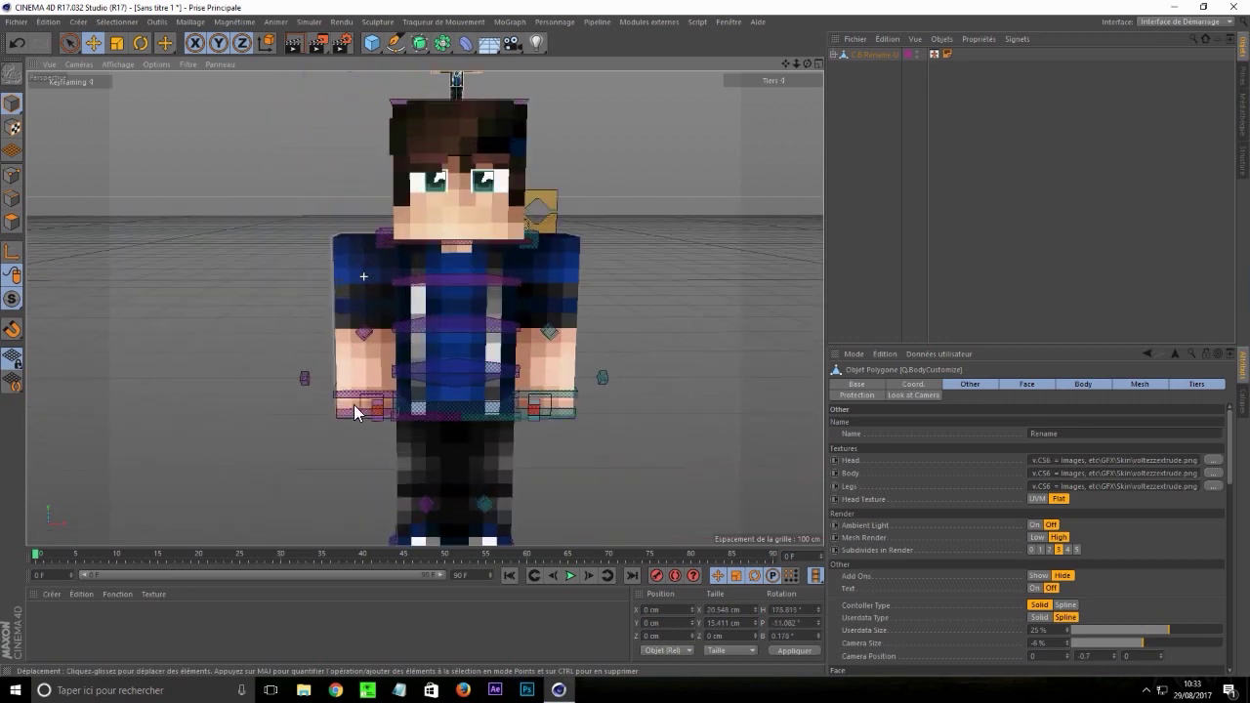
Position the right arm's goal controller at X -50 cm and Y 50 cm to raise the arm sideways
{"action": "left_click", "coordinate": [365, 412]}
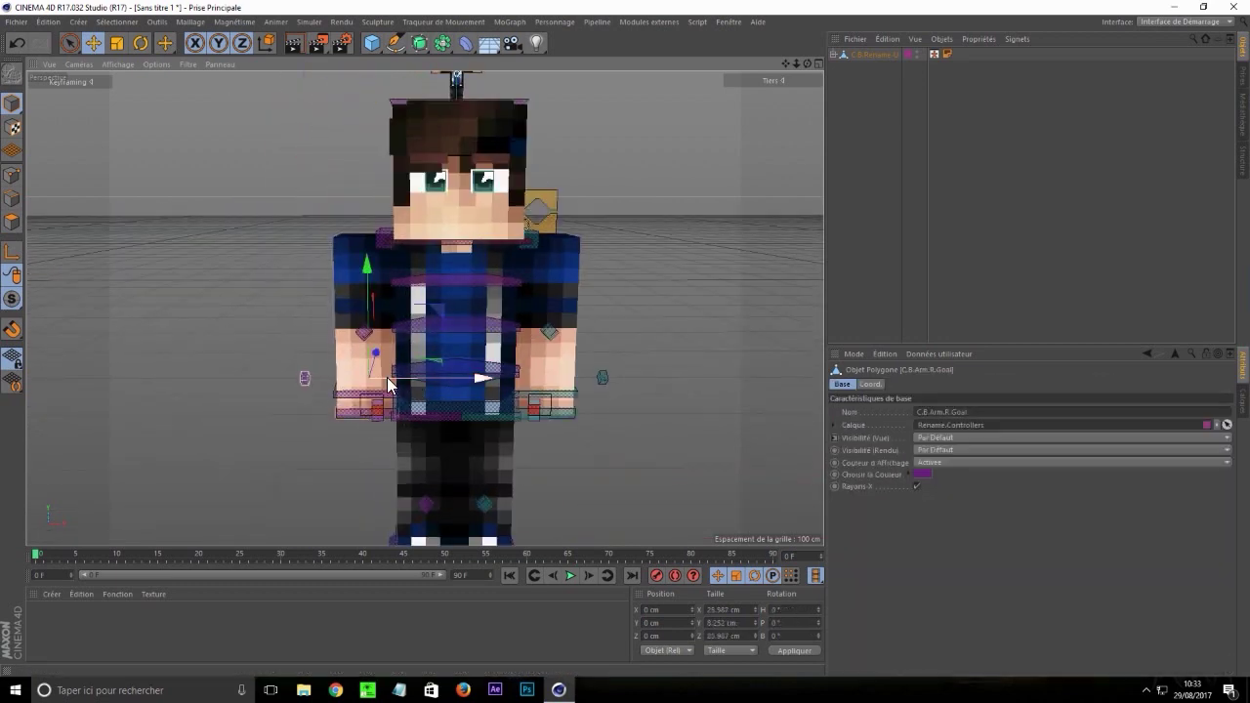
{"action": "left_click_drag", "start_coordinate": [387, 377], "coordinate": [228, 289]}
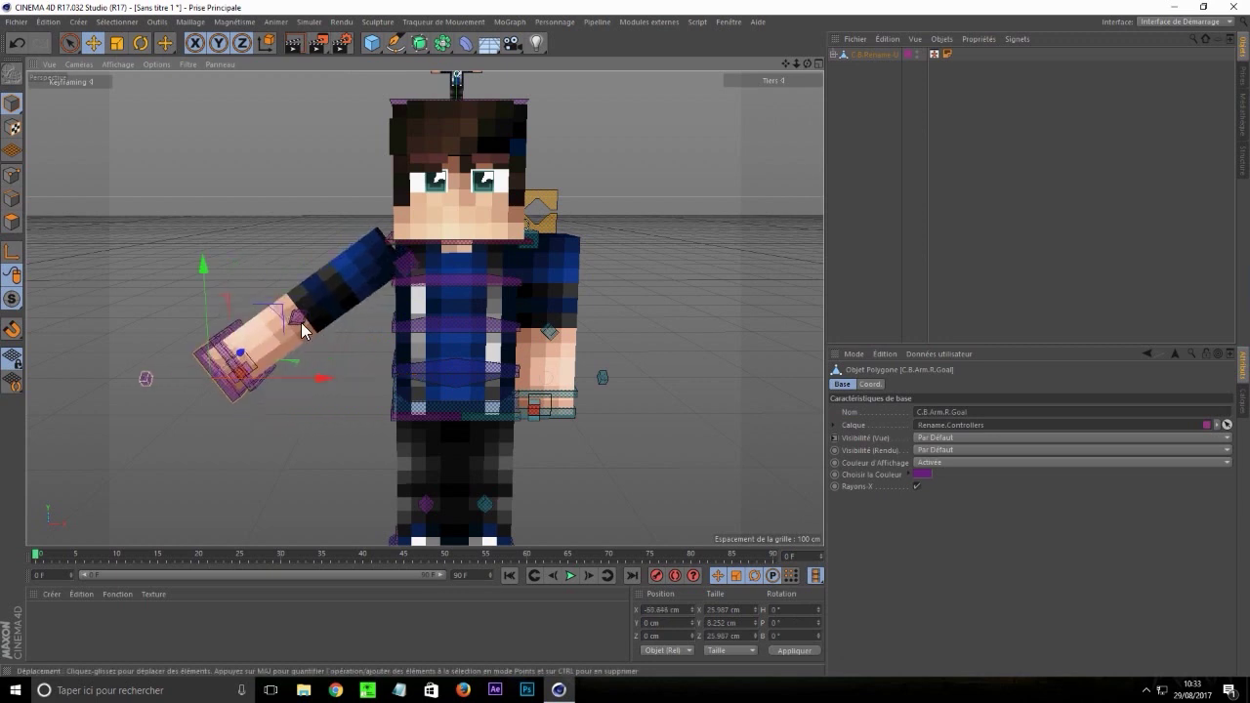
{"action": "key", "text": "ctrl+z"}
{"action": "left_click", "coordinate": [666, 611]}
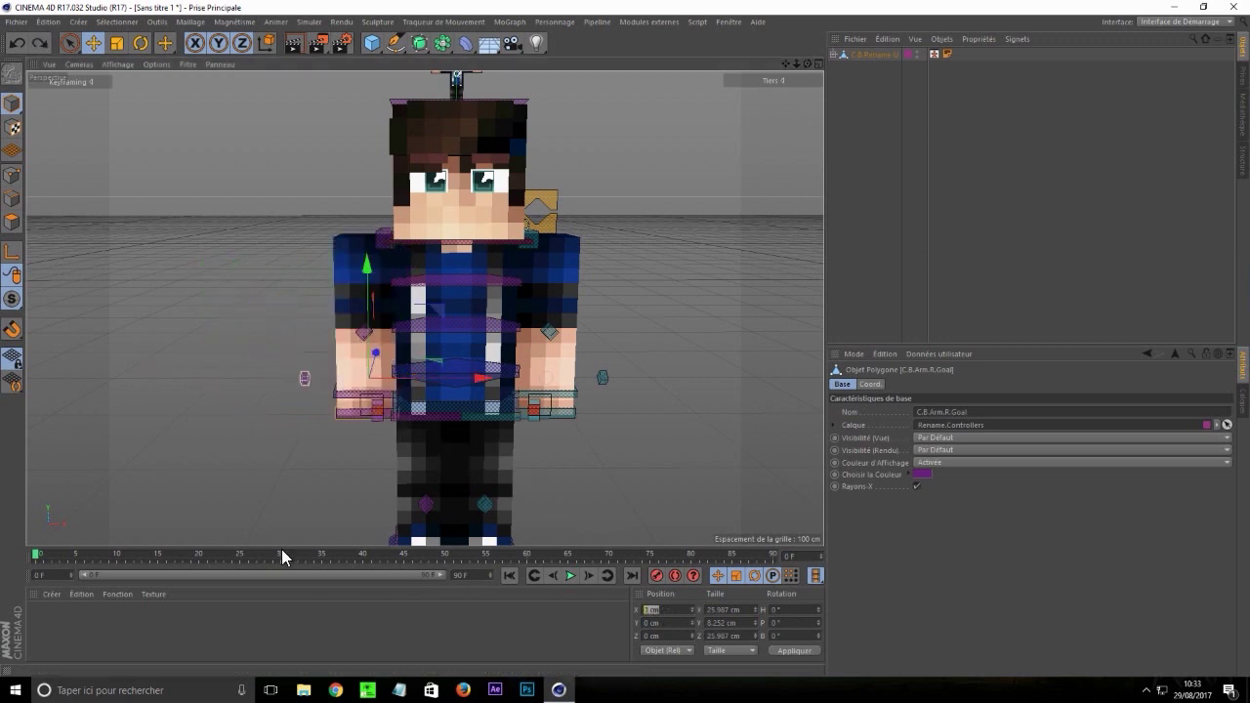
{"action": "type", "text": "-50"}
{"action": "key", "text": "Return"}
{"action": "left_click_drag", "start_coordinate": [251, 293], "coordinate": [230, 183]}
{"action": "left_click", "coordinate": [660, 623]}
{"action": "type", "text": "50"}
{"action": "key", "text": "Return"}
Reposition the left arm's goal controller to extend the arm sideways like the right one, and lift the head off the body
{"action": "left_click", "coordinate": [603, 377]}
{"action": "left_click", "coordinate": [655, 610]}
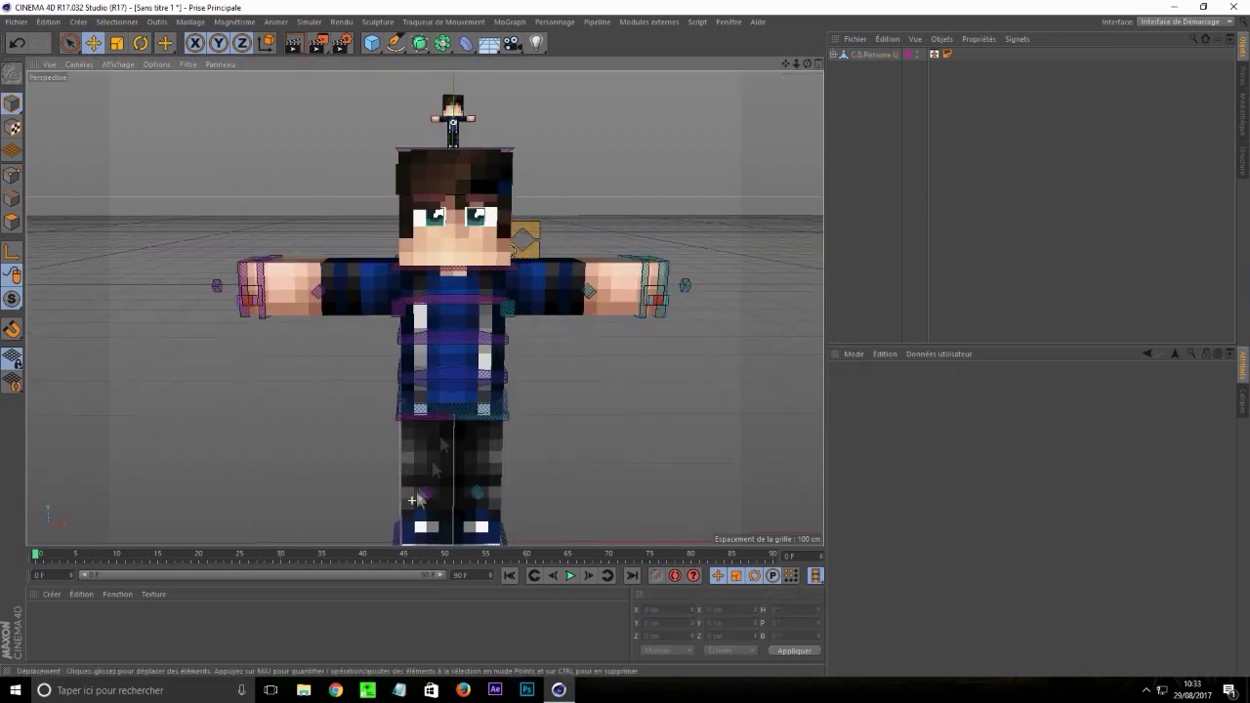
{"action": "left_click_drag", "start_coordinate": [438, 146], "coordinate": [438, 58]}
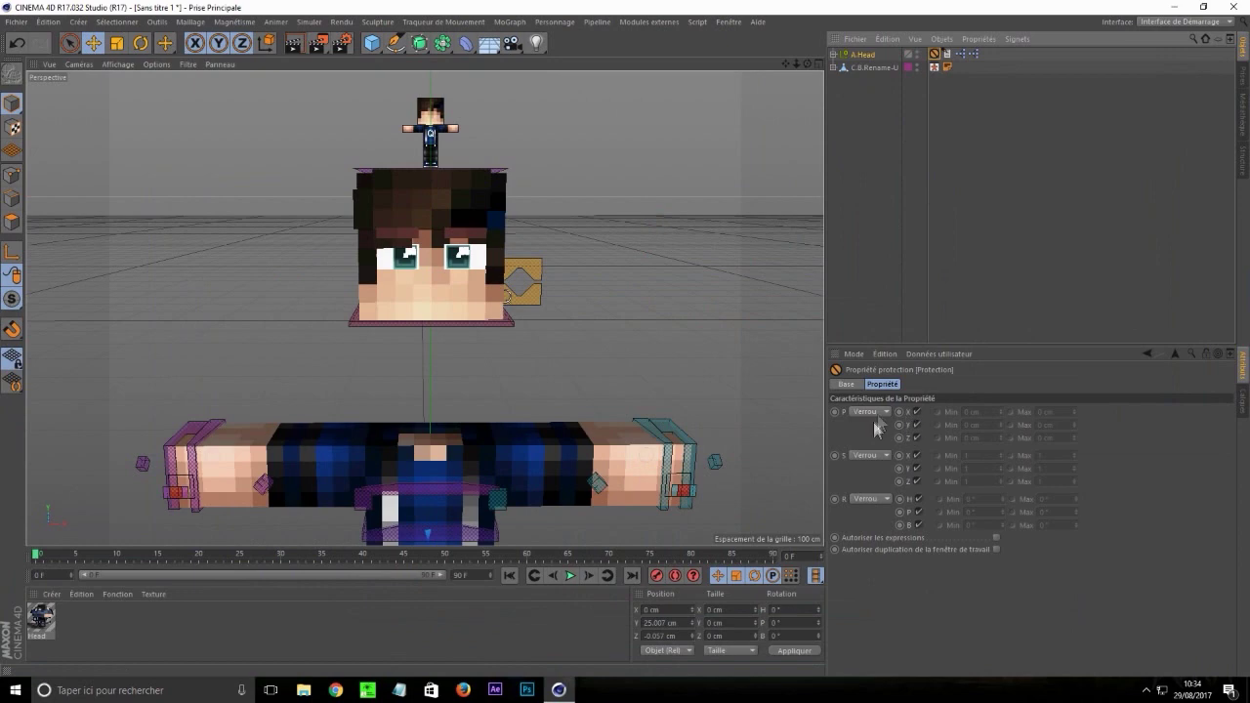
Set the position, scale and rotation locks of A.Head's protection property to Sans
{"action": "left_click", "coordinate": [871, 413]}
{"action": "left_click", "coordinate": [869, 425]}
{"action": "left_click", "coordinate": [869, 457]}
{"action": "left_click", "coordinate": [869, 469]}
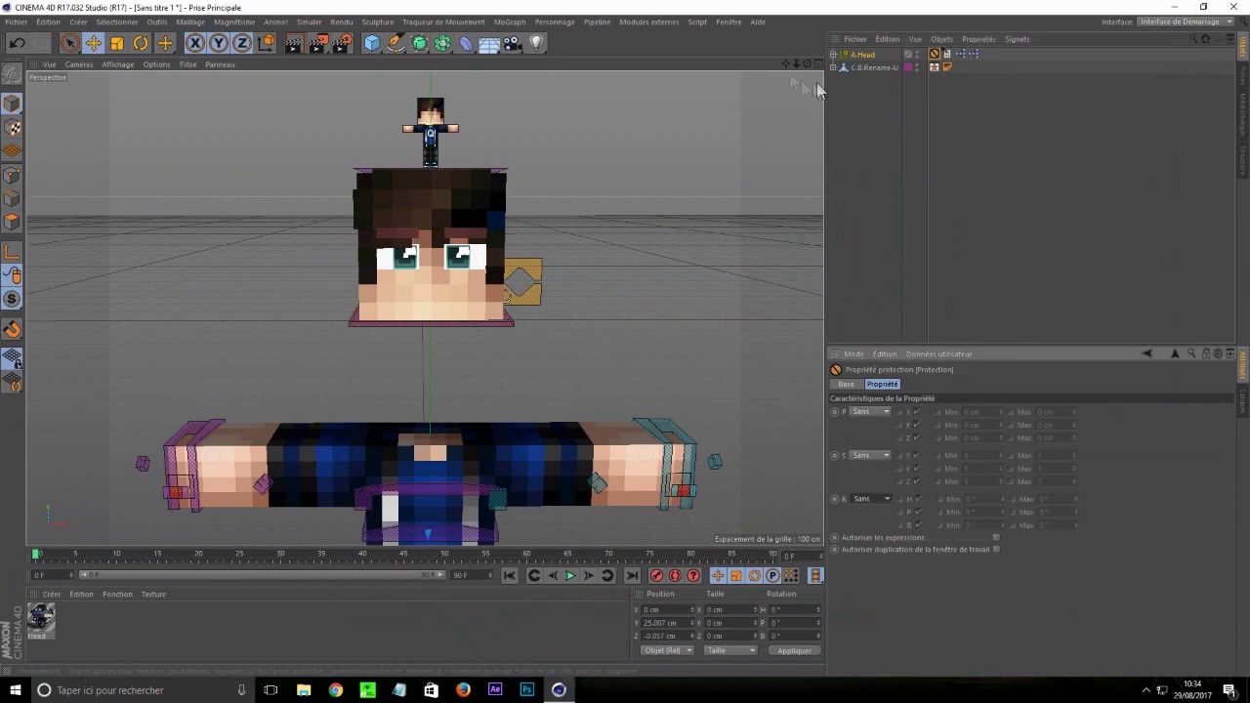
Move A.Head up to about 225 cm in Y and shift it sideways along X, away from the rig
{"action": "scroll", "coordinate": [466, 455], "scroll_direction": "down", "scroll_amount": 5}
{"action": "left_click_drag", "start_coordinate": [447, 305], "coordinate": [455, 242]}
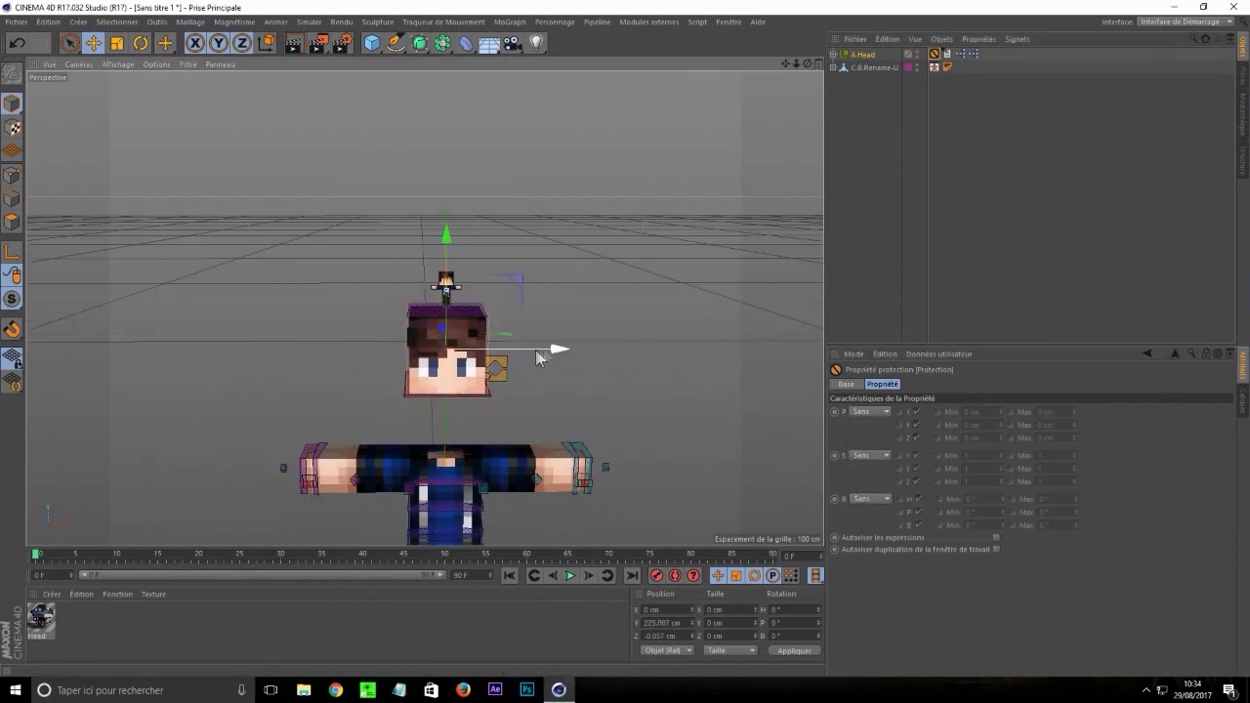
{"action": "left_click_drag", "start_coordinate": [535, 357], "coordinate": [736, 364]}
{"action": "scroll", "coordinate": [212, 329], "scroll_direction": "down", "scroll_amount": 3}
{"action": "scroll", "coordinate": [622, 352], "scroll_direction": "up", "scroll_amount": 10}
Examine the objects inside Head.Q under the Body group of the rig hierarchy
{"action": "left_click", "coordinate": [1243, 404]}
{"action": "left_click", "coordinate": [1012, 378]}
{"action": "left_click", "coordinate": [833, 67]}
{"action": "left_click", "coordinate": [840, 93]}
{"action": "left_click", "coordinate": [846, 119]}
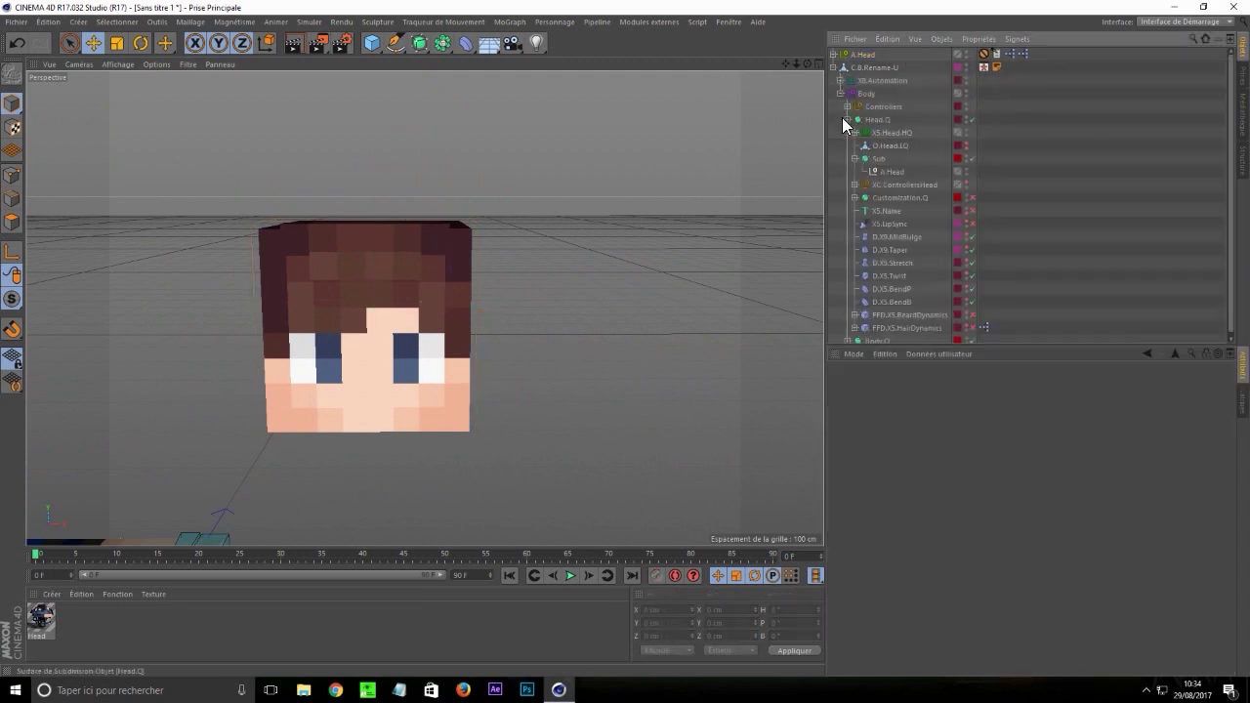
{"action": "left_click", "coordinate": [847, 119]}
{"action": "left_click", "coordinate": [840, 93]}
{"action": "left_click", "coordinate": [833, 68]}
Expand A.Head and move its Head2 mesh about 193 cm along X, away from the Head mesh
{"action": "left_click", "coordinate": [833, 54]}
{"action": "left_click", "coordinate": [871, 82]}
{"action": "scroll", "coordinate": [622, 330], "scroll_direction": "down", "scroll_amount": 6}
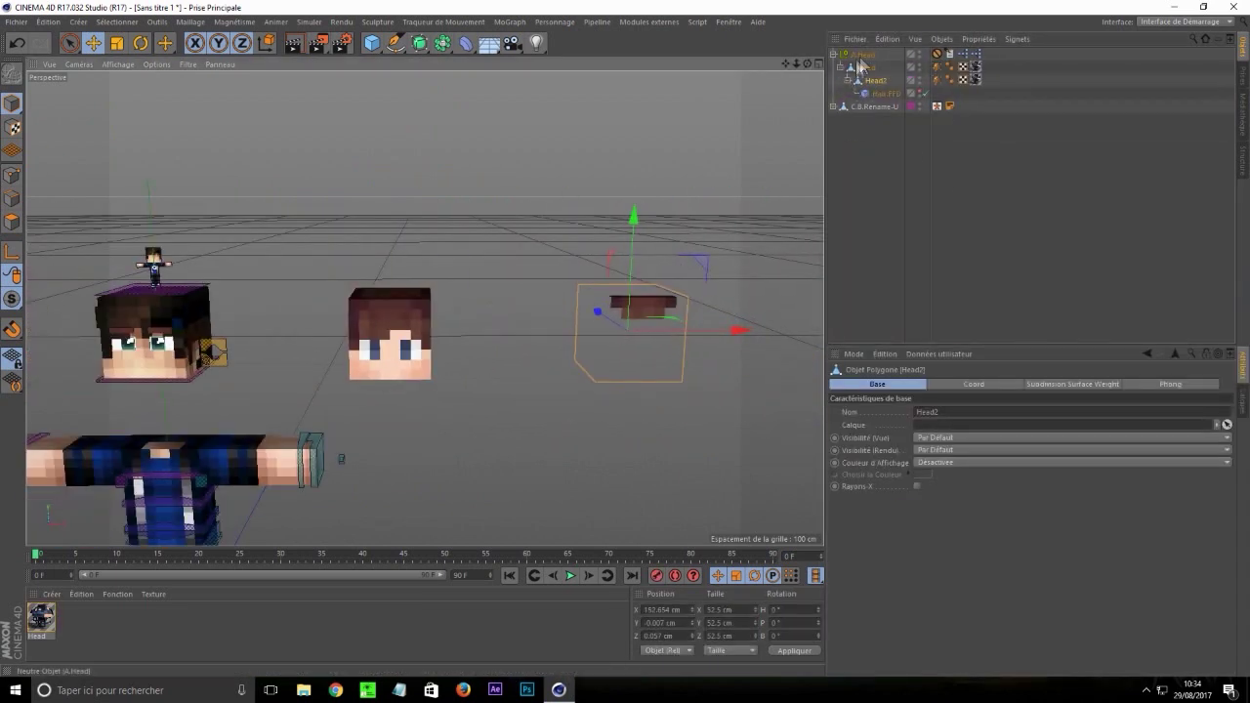
Select the face and other non-hair polygons of the Head mesh and delete them, leaving only the hair shell
{"action": "scroll", "coordinate": [724, 350], "scroll_direction": "up", "scroll_amount": 5}
{"action": "scroll", "coordinate": [542, 379], "scroll_direction": "down", "scroll_amount": 5}
{"action": "left_click", "coordinate": [281, 366]}
{"action": "scroll", "coordinate": [201, 382], "scroll_direction": "up", "scroll_amount": 5}
{"action": "left_click", "coordinate": [12, 223]}
{"action": "left_click", "coordinate": [404, 425]}
{"action": "key", "text": "ctrl+z"}
{"action": "left_click", "coordinate": [69, 43]}
{"action": "mouse_move", "coordinate": [360, 345]}
{"action": "left_mouse_down"}
{"action": "mouse_move", "coordinate": [369, 376]}
{"action": "mouse_move", "coordinate": [311, 435]}
{"action": "mouse_move", "coordinate": [406, 429]}
{"action": "left_mouse_up"}
{"action": "left_click_drag", "start_coordinate": [494, 457], "coordinate": [316, 501], "text": "alt"}
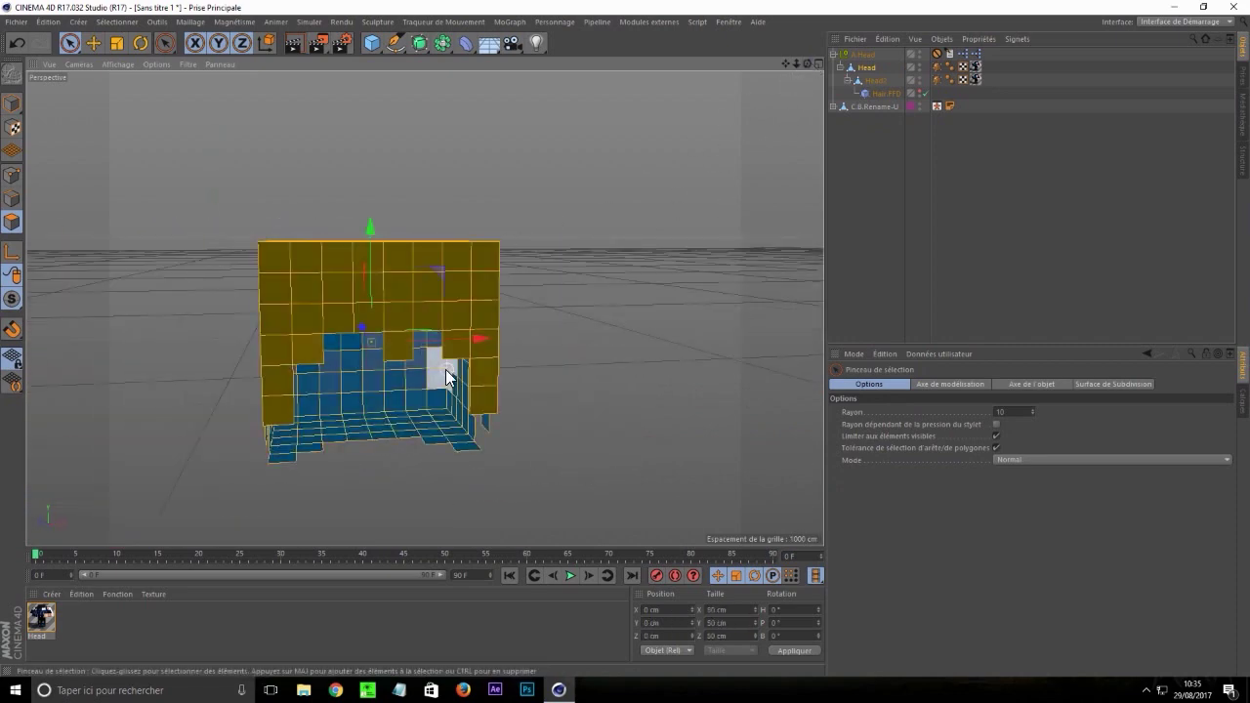
Extrude the whole hair shell by 2 cm, and extrude the two polygon loops around its upper part further
{"action": "key", "text": "d"}
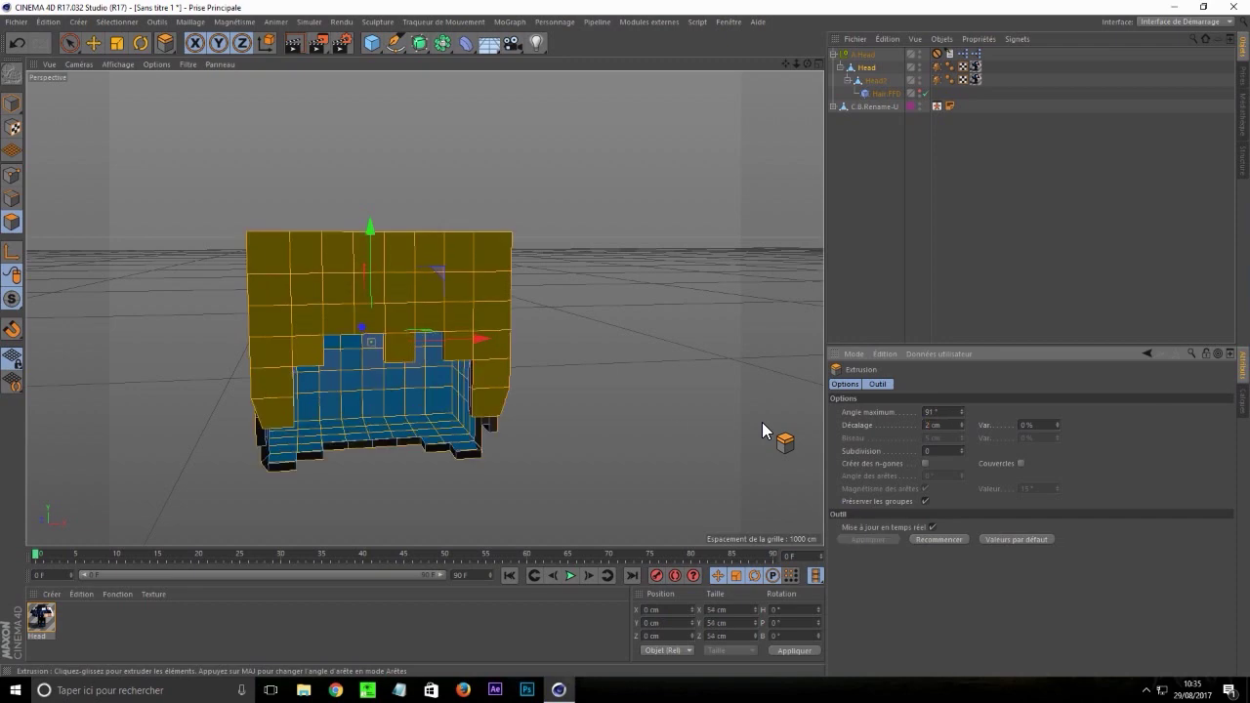
{"action": "right_click", "coordinate": [299, 303]}
{"action": "left_click", "coordinate": [332, 376]}
{"action": "left_click", "coordinate": [314, 293]}
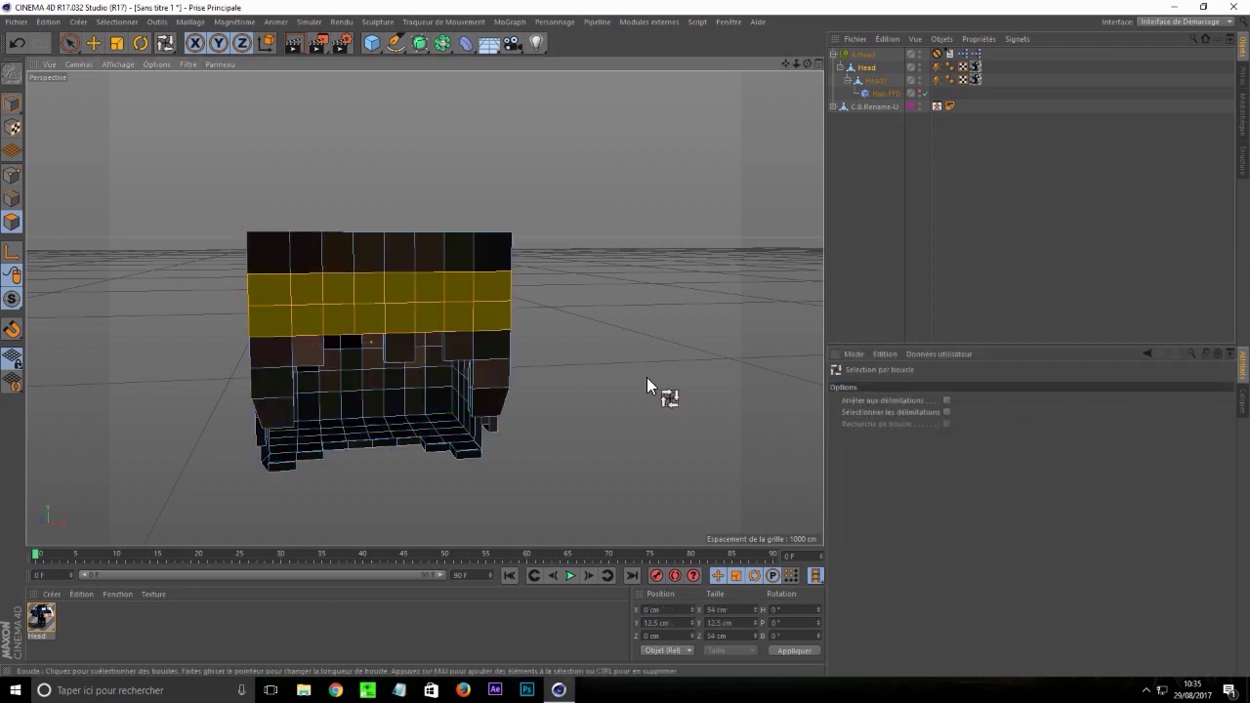
{"action": "key", "text": "d"}
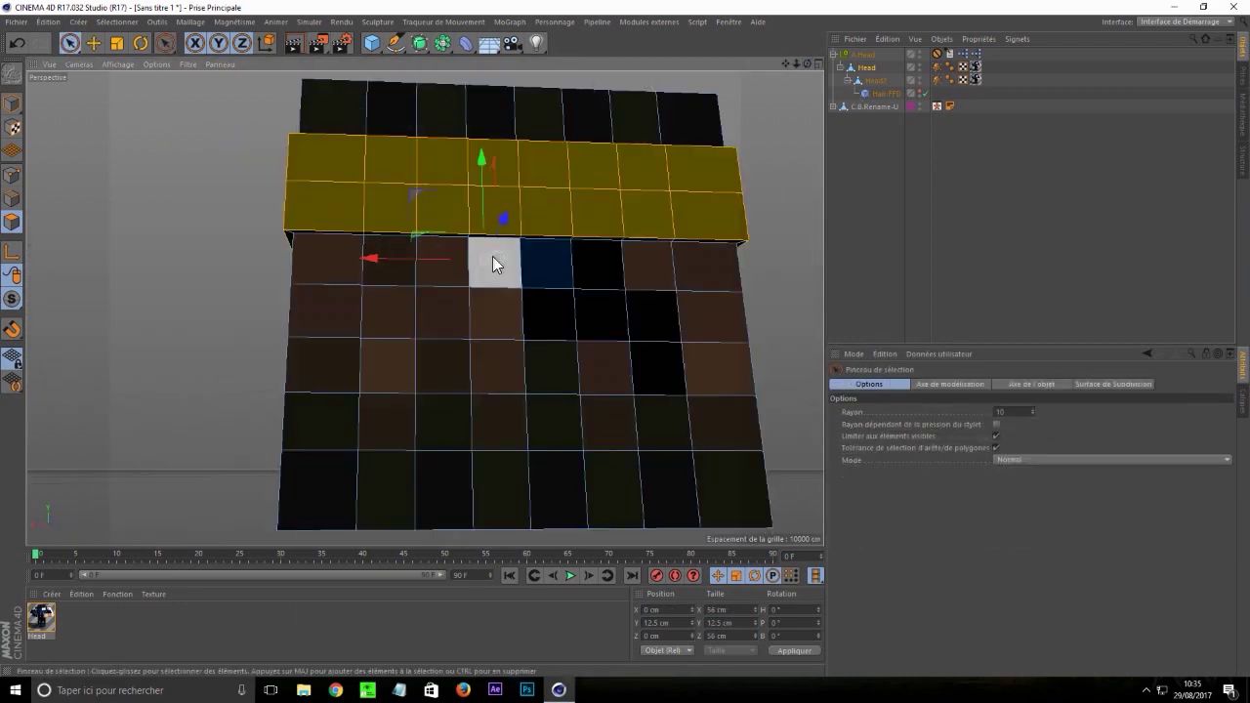
Select a patch of polygons on the back of the hair below the raised band and extrude it
{"action": "left_click_drag", "start_coordinate": [498, 263], "coordinate": [670, 362]}
{"action": "key", "text": "d"}
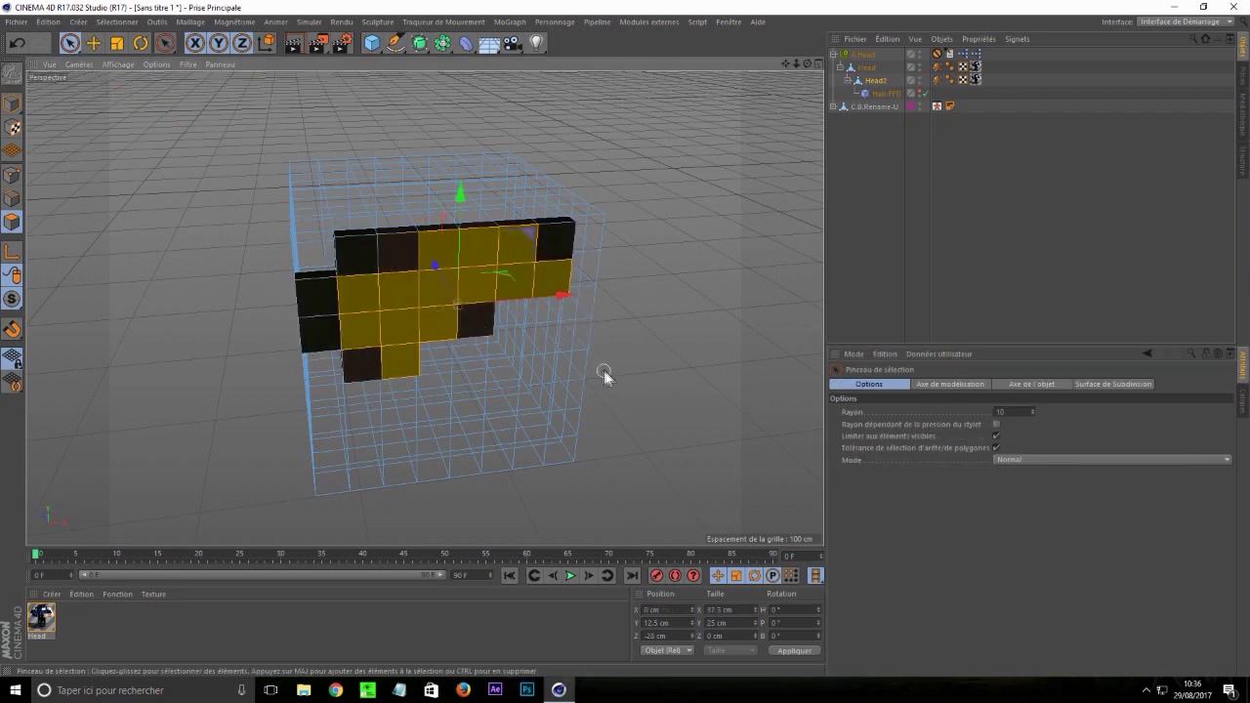
Extrude the selected patch on the back of the hair, and extrude a smaller inner patch of it further
{"action": "key", "text": "d"}
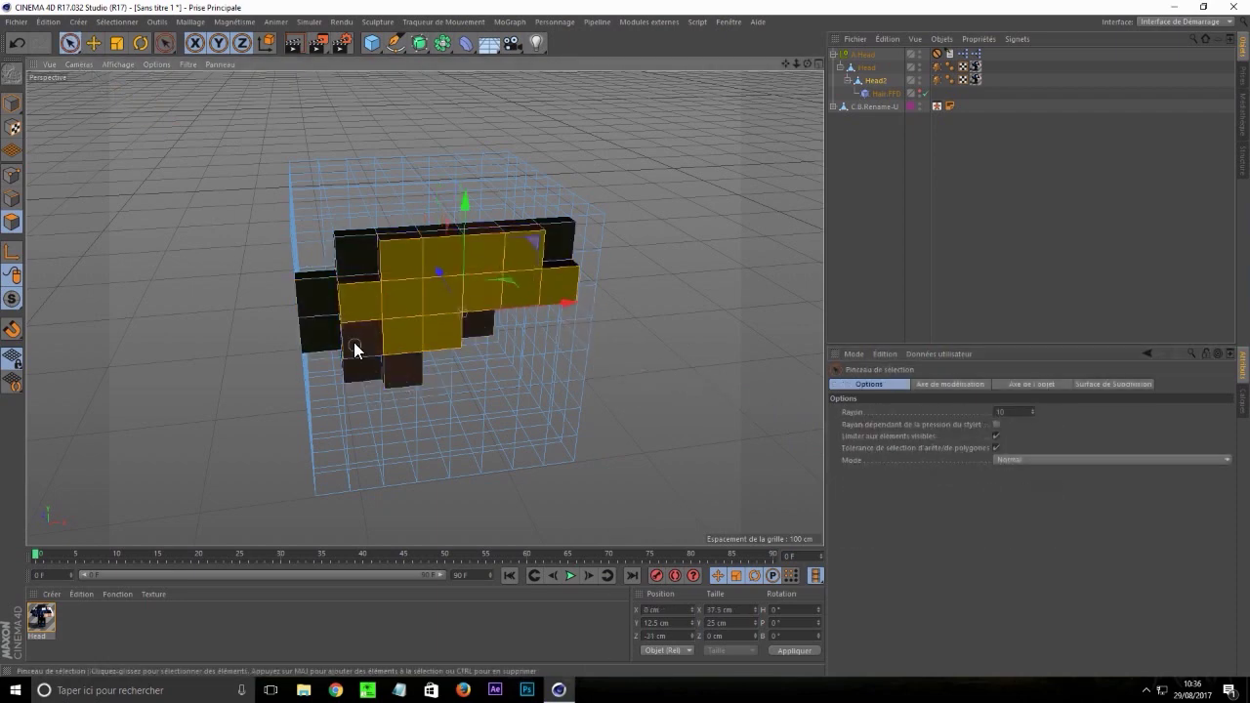
{"action": "left_click", "coordinate": [559, 283], "text": "ctrl"}
{"action": "left_click_drag", "start_coordinate": [442, 334], "coordinate": [401, 298], "text": "ctrl"}
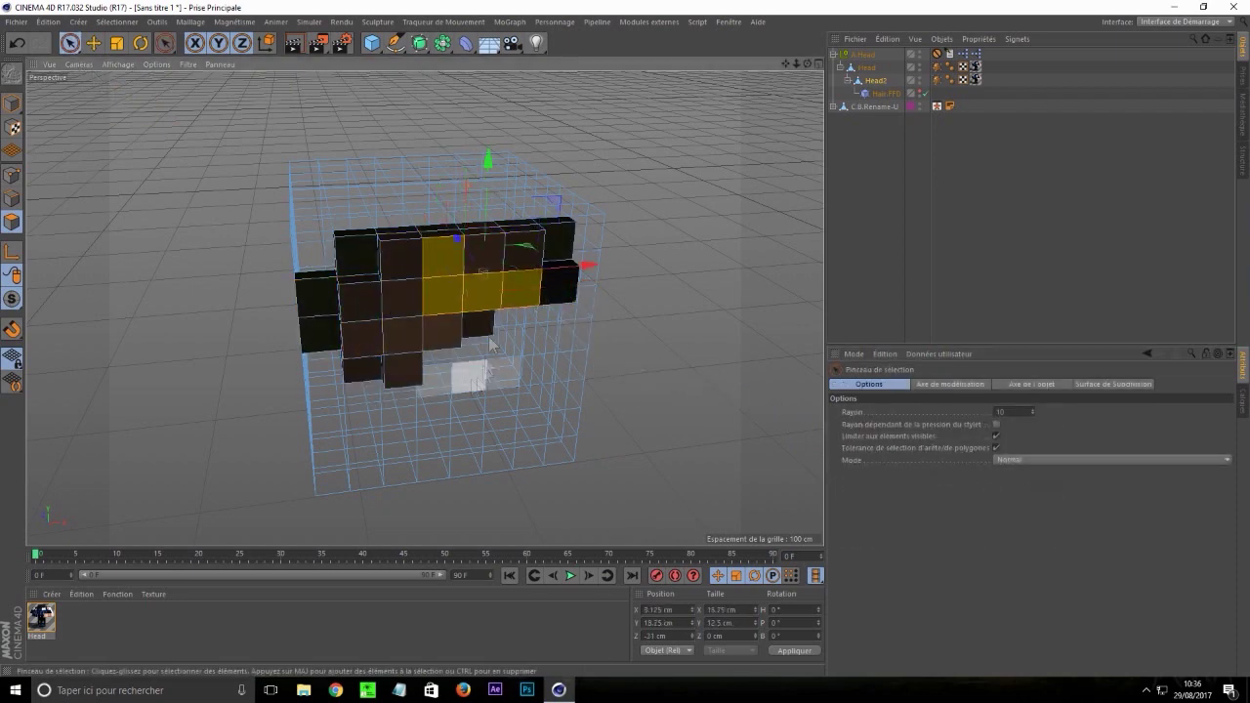
{"action": "left_click", "coordinate": [523, 290], "text": "ctrl"}
{"action": "key", "text": "d"}
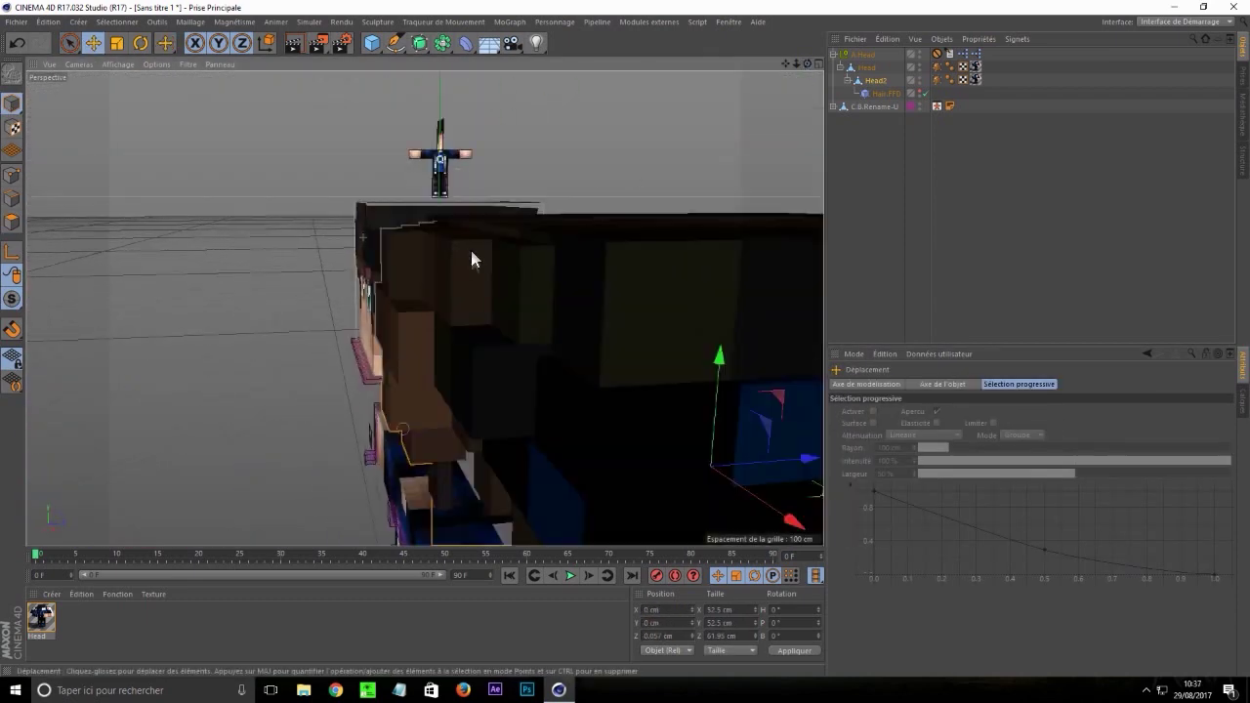
Scale the extruded hair mesh up slightly and move it back onto the character's head
{"action": "key", "text": "r"}
{"action": "key", "text": "t"}
{"action": "left_click_drag", "start_coordinate": [808, 65], "coordinate": [713, 291]}
{"action": "scroll", "coordinate": [713, 291], "scroll_direction": "down", "scroll_amount": 3}
{"action": "left_click", "coordinate": [93, 45]}
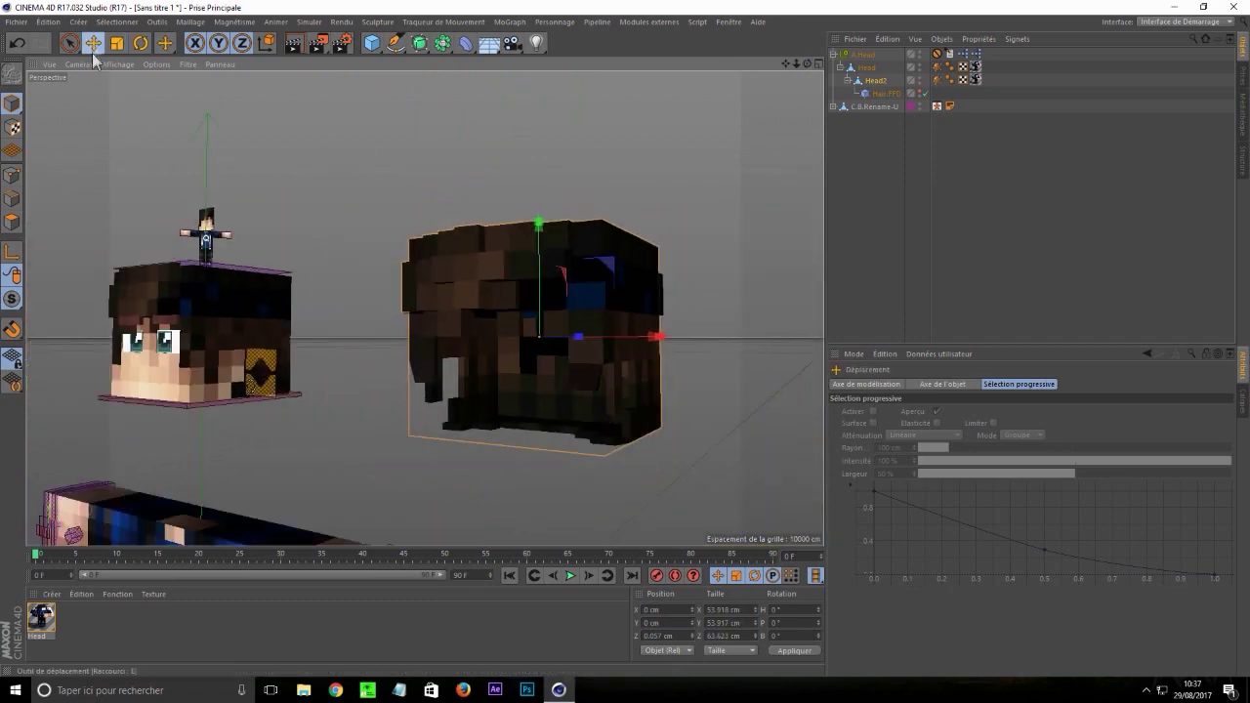
{"action": "left_click_drag", "start_coordinate": [808, 65], "coordinate": [742, 98]}
{"action": "left_click", "coordinate": [647, 636]}
{"action": "left_click", "coordinate": [767, 174]}
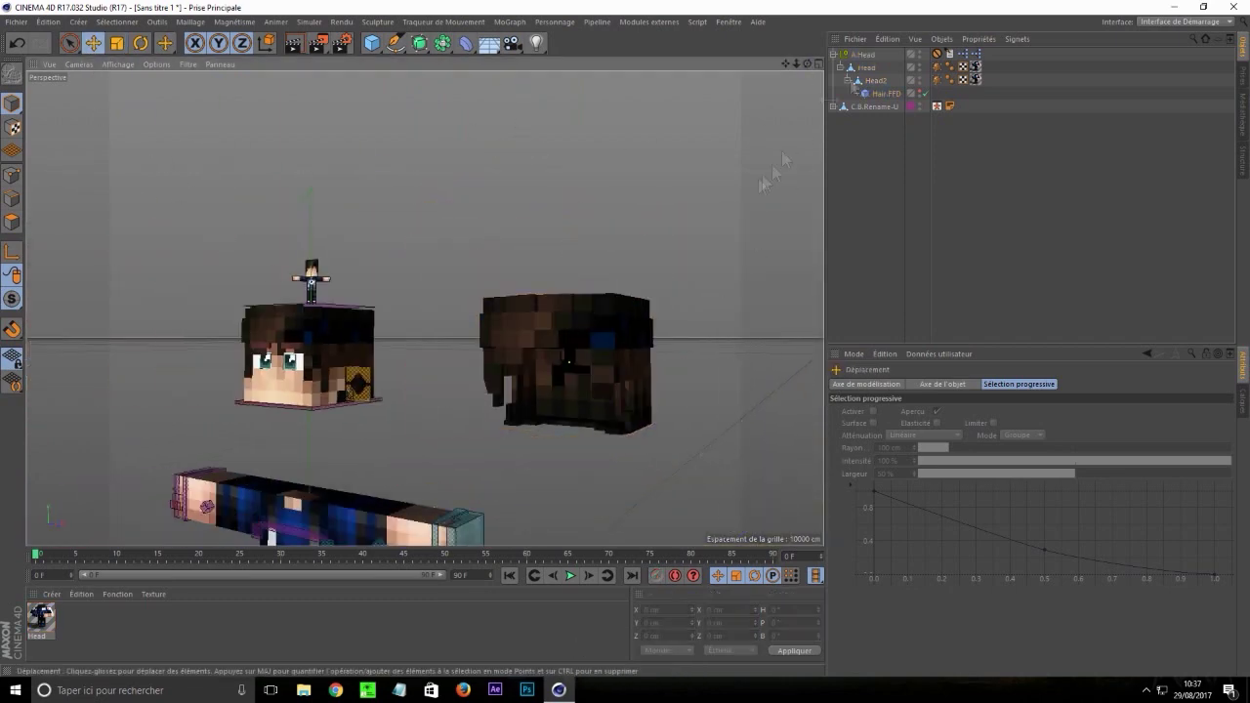
{"action": "left_click", "coordinate": [863, 55]}
{"action": "left_click_drag", "start_coordinate": [689, 366], "coordinate": [395, 441]}
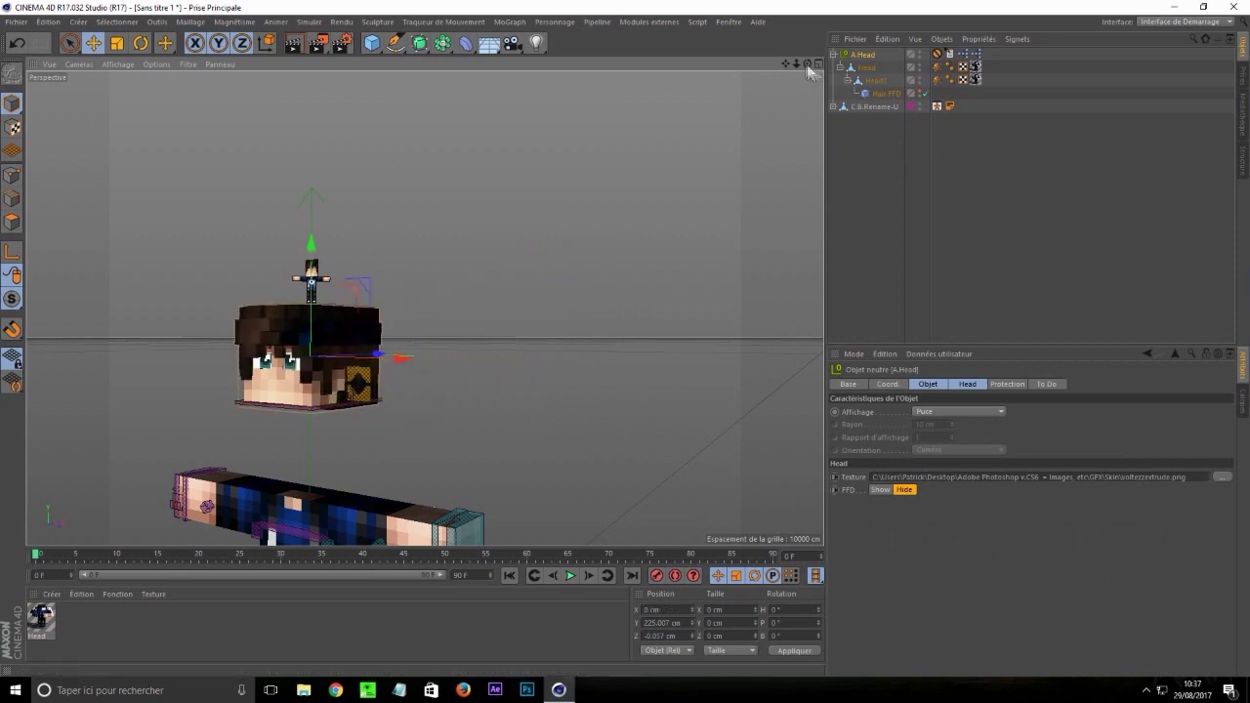
Select the torso mesh's clothing polygons without the skin-coloured neck area and extrude them by 1 cm
{"action": "scroll", "coordinate": [424, 308], "scroll_direction": "up", "scroll_amount": 10}
{"action": "left_click_drag", "start_coordinate": [808, 64], "coordinate": [786, 9]}
{"action": "scroll", "coordinate": [547, 303], "scroll_direction": "down", "scroll_amount": 3}
{"action": "scroll", "coordinate": [438, 316], "scroll_direction": "up", "scroll_amount": 4}
{"action": "left_click", "coordinate": [445, 314]}
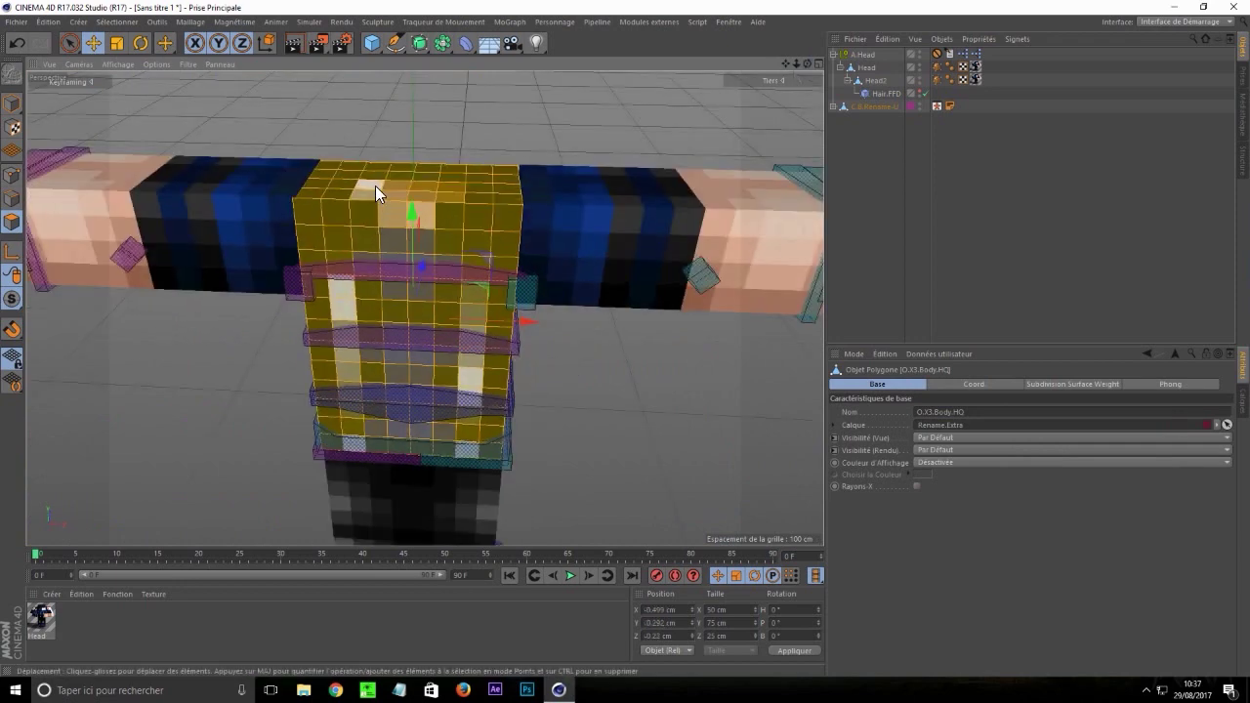
{"action": "key", "text": "9"}
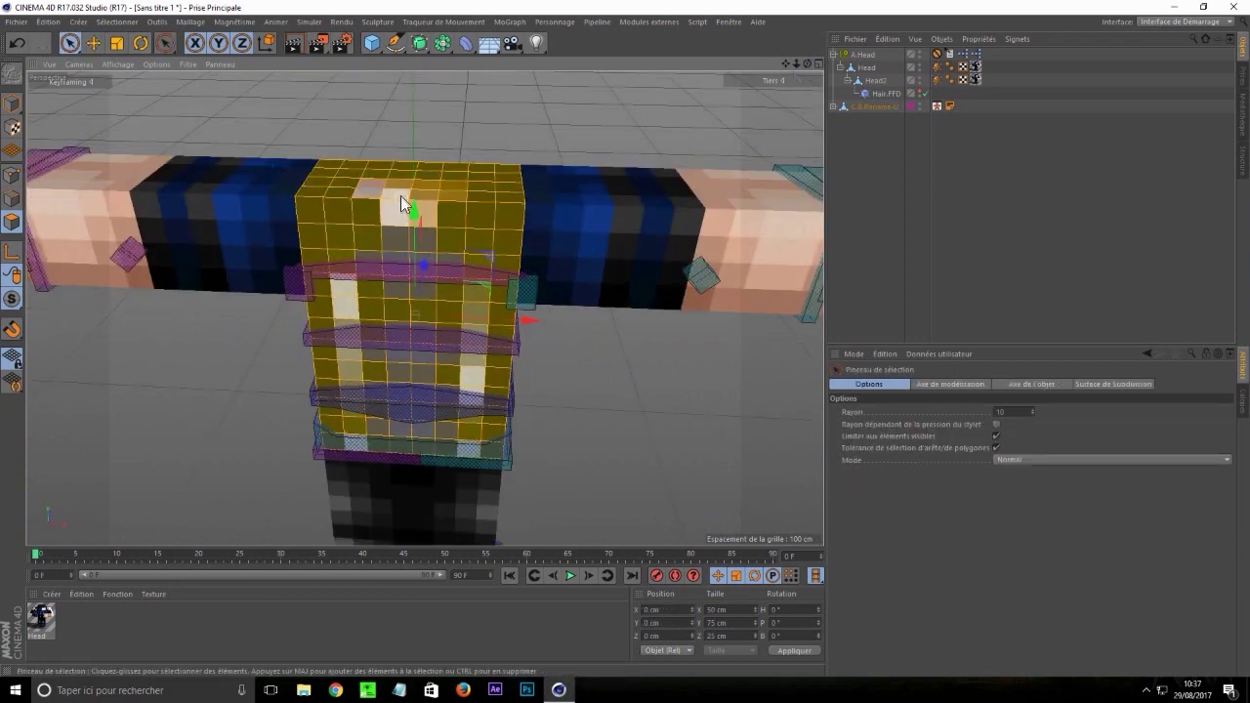
{"action": "left_click", "coordinate": [532, 127]}
{"action": "key", "text": "ctrl+z"}
{"action": "key", "text": "d"}
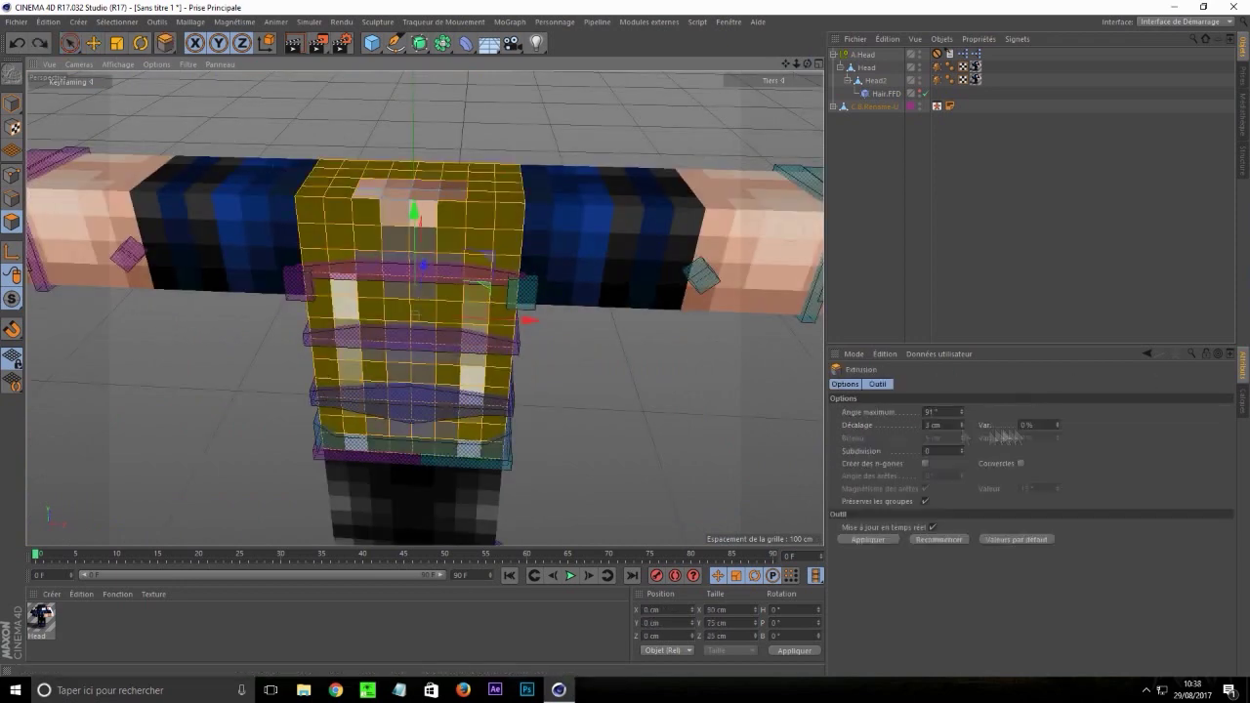
{"action": "double_click", "coordinate": [935, 425]}
{"action": "type", "text": "1"}
{"action": "key", "text": "Return"}
Extrude the two vertical polygon loops running around the torso at the jacket's white stripes by 1 cm
{"action": "key", "text": "u"}
{"action": "key", "text": "l"}
{"action": "left_click", "coordinate": [484, 237]}
{"action": "left_click", "coordinate": [348, 237], "text": "shift"}
{"action": "key", "text": "d"}
{"action": "left_click", "coordinate": [868, 539]}
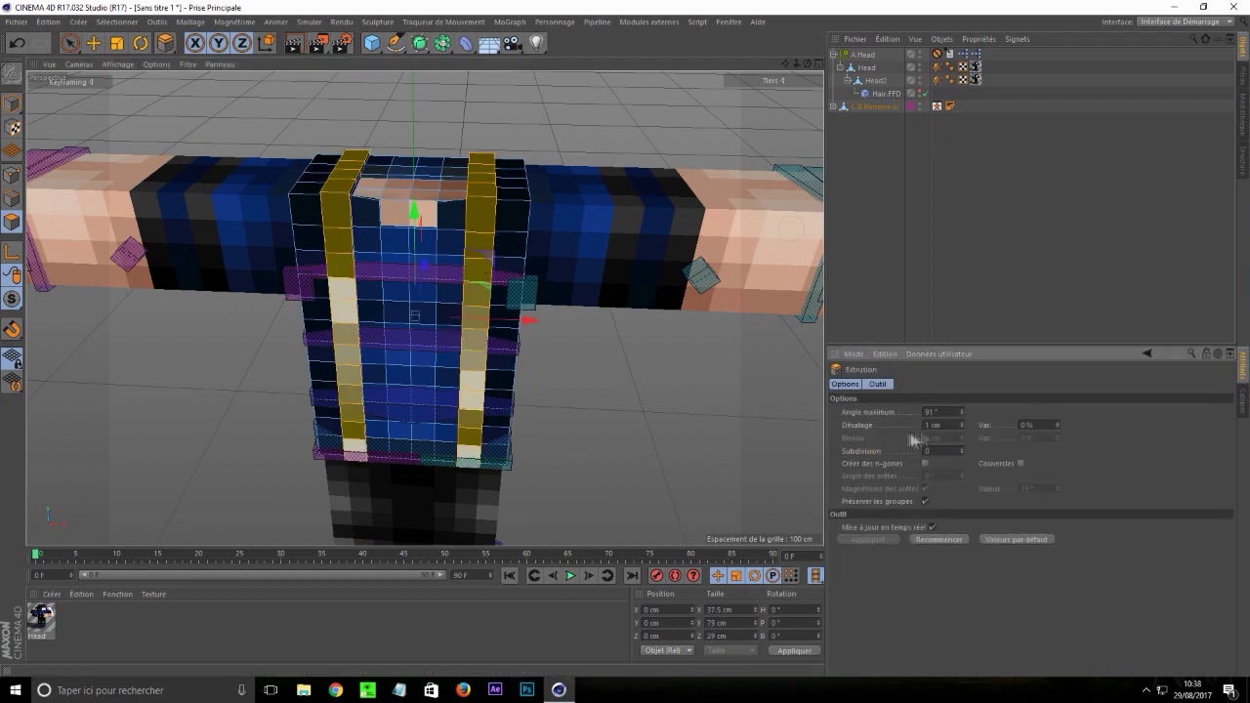
Select all polygons of both arm meshes and deselect the skin-coloured forearm and hand loops, keeping only the sleeves
{"action": "left_click", "coordinate": [68, 45]}
{"action": "key", "text": "ctrl+a"}
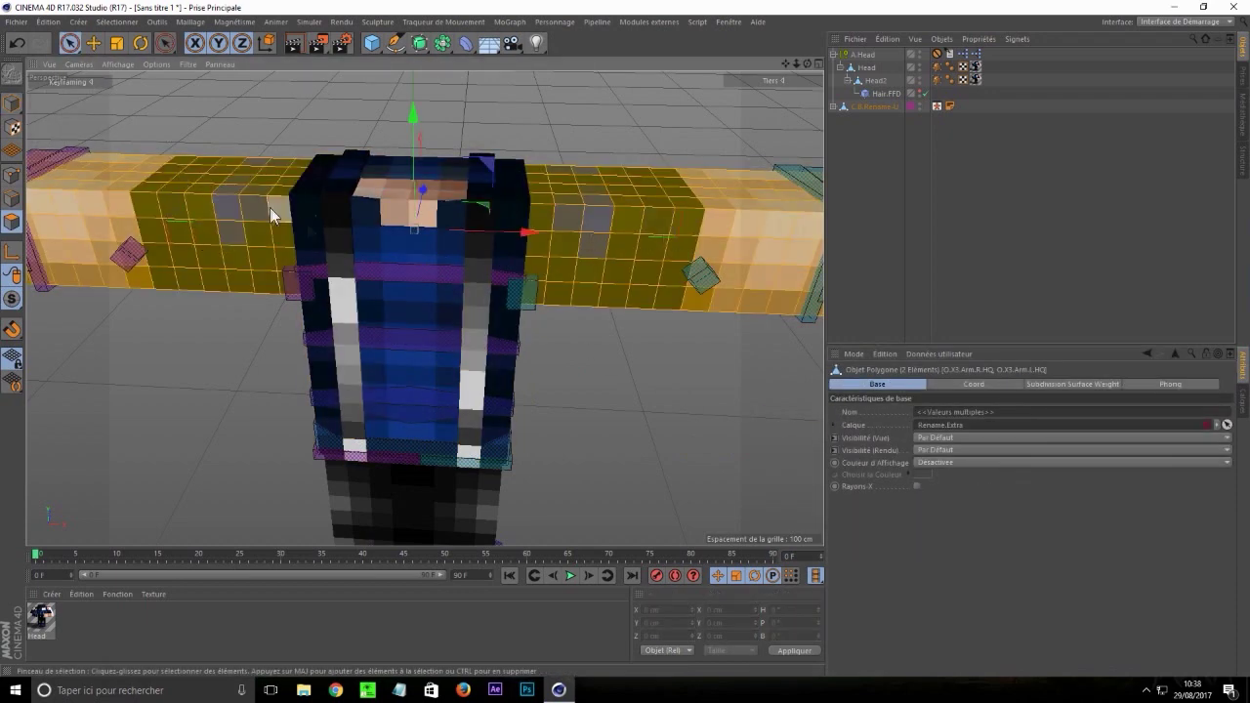
{"action": "scroll", "coordinate": [641, 293], "scroll_direction": "down", "scroll_amount": 4}
{"action": "key", "text": "u"}
{"action": "key", "text": "l"}
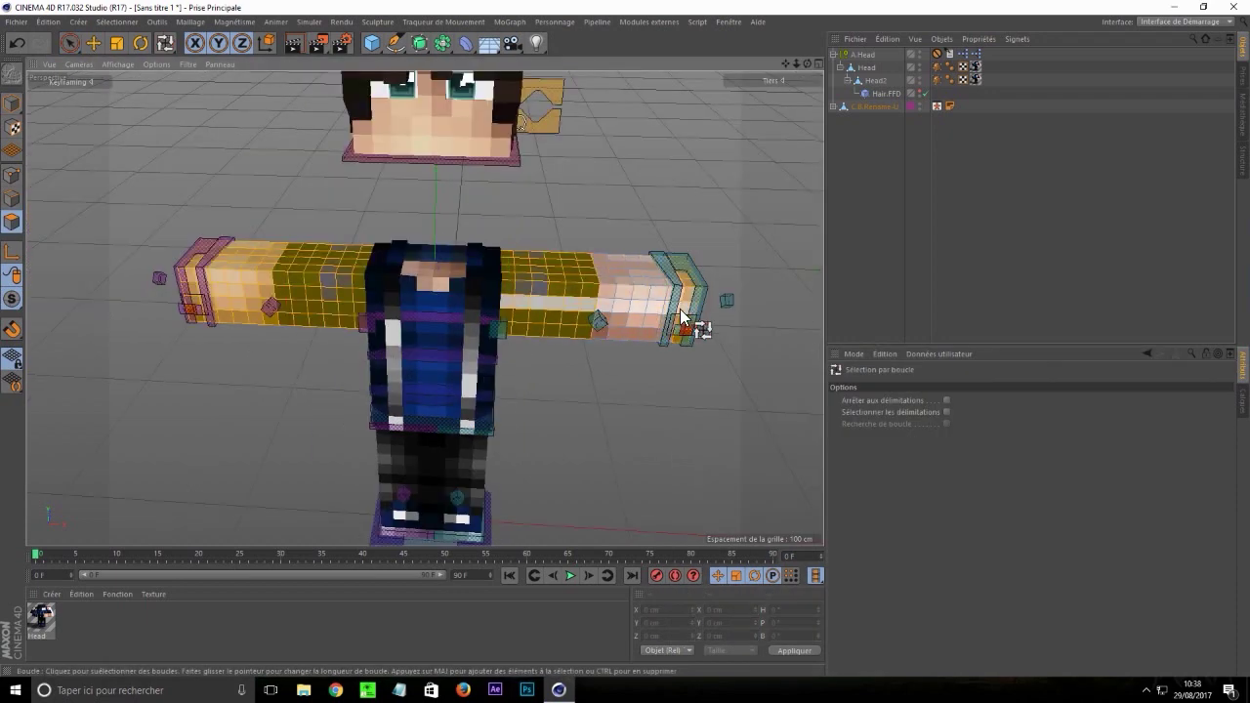
{"action": "left_click", "coordinate": [235, 297], "text": "ctrl"}
{"action": "key", "text": "space"}
{"action": "left_click_drag", "start_coordinate": [440, 376], "coordinate": [507, 322], "text": "alt"}
{"action": "key", "text": "ctrl+z"}
{"action": "scroll", "coordinate": [440, 395], "scroll_direction": "down", "scroll_amount": 4}
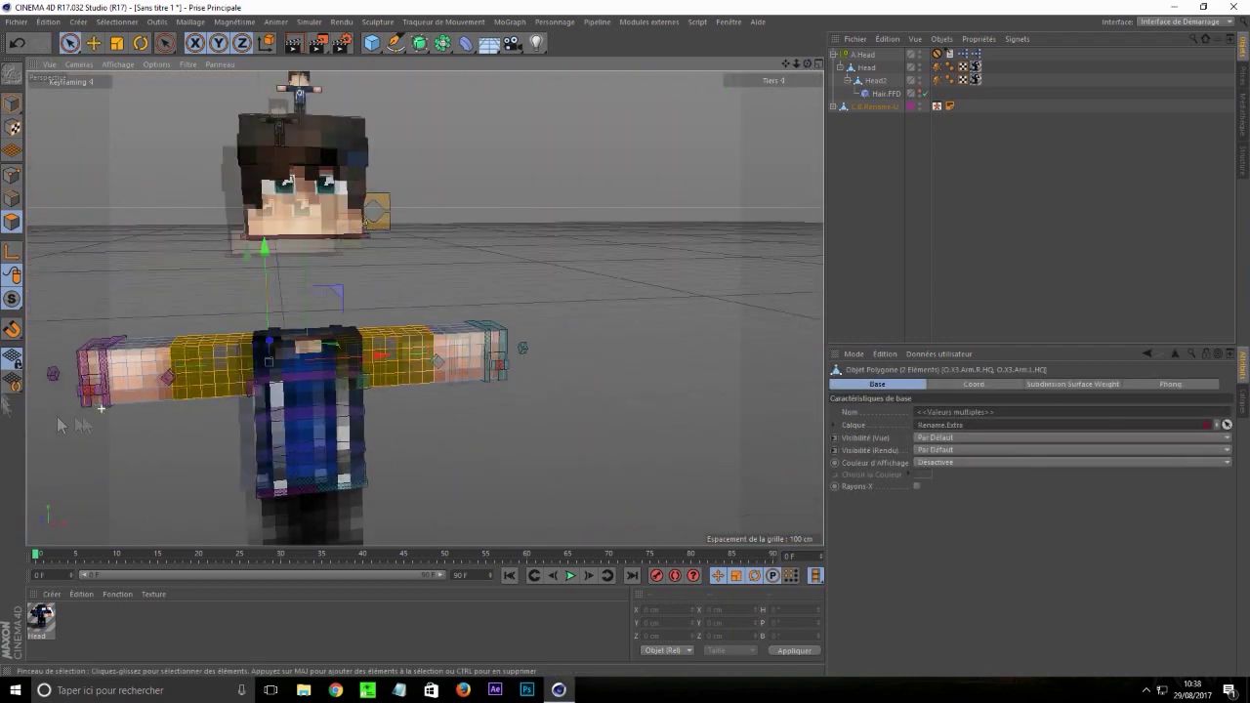
Check the sleeve selection from the side and back, undo stray changes, and extrude both sleeves
{"action": "scroll", "coordinate": [101, 410], "scroll_direction": "up", "scroll_amount": 4}
{"action": "key", "text": "space"}
{"action": "key", "text": "space"}
{"action": "left_click", "coordinate": [337, 471]}
{"action": "key", "text": "ctrl+z"}
{"action": "left_click", "coordinate": [41, 43]}
{"action": "left_click", "coordinate": [17, 43]}
{"action": "left_click_drag", "start_coordinate": [547, 322], "coordinate": [293, 299], "text": "alt"}
{"action": "scroll", "coordinate": [293, 299], "scroll_direction": "down", "scroll_amount": 3}
{"action": "key", "text": "ctrl+z"}
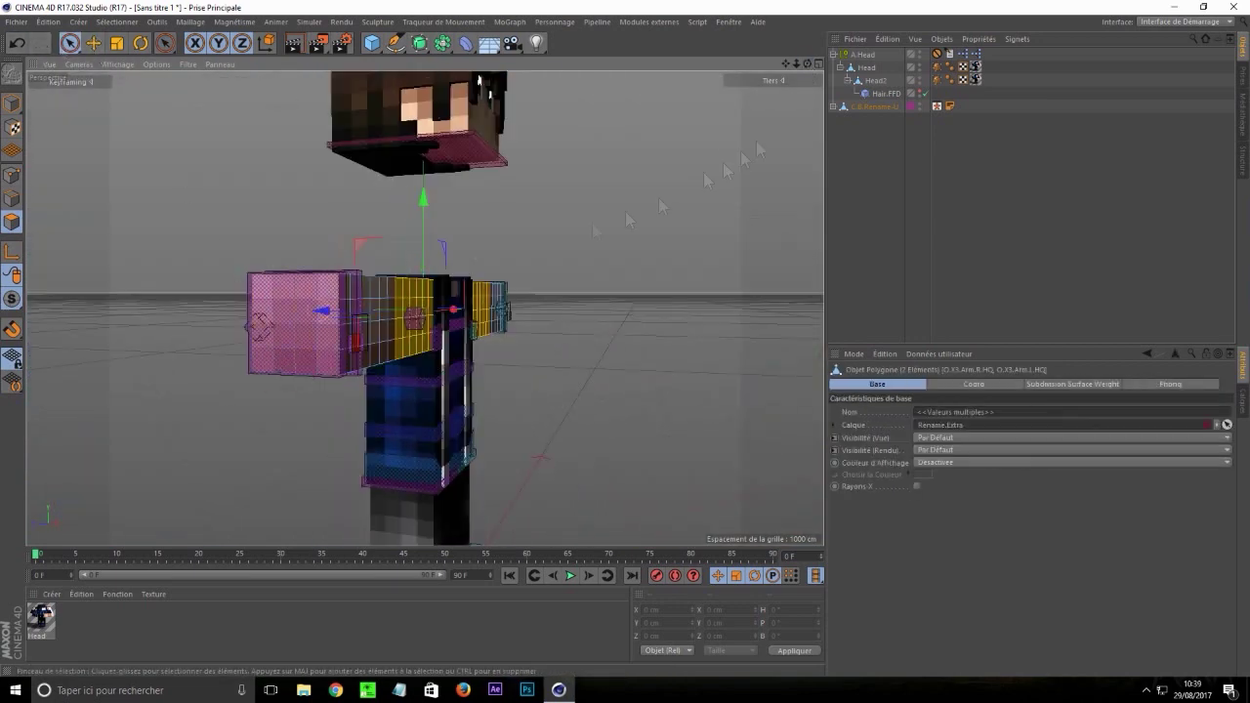
{"action": "left_click_drag", "start_coordinate": [807, 64], "coordinate": [803, 59]}
{"action": "key", "text": "m"}
{"action": "key", "text": "t"}
Extrude two polygon loops near the end of each sleeve by 1 cm and return to model mode
{"action": "key", "text": "u"}
{"action": "key", "text": "l"}
{"action": "left_click", "coordinate": [349, 301]}
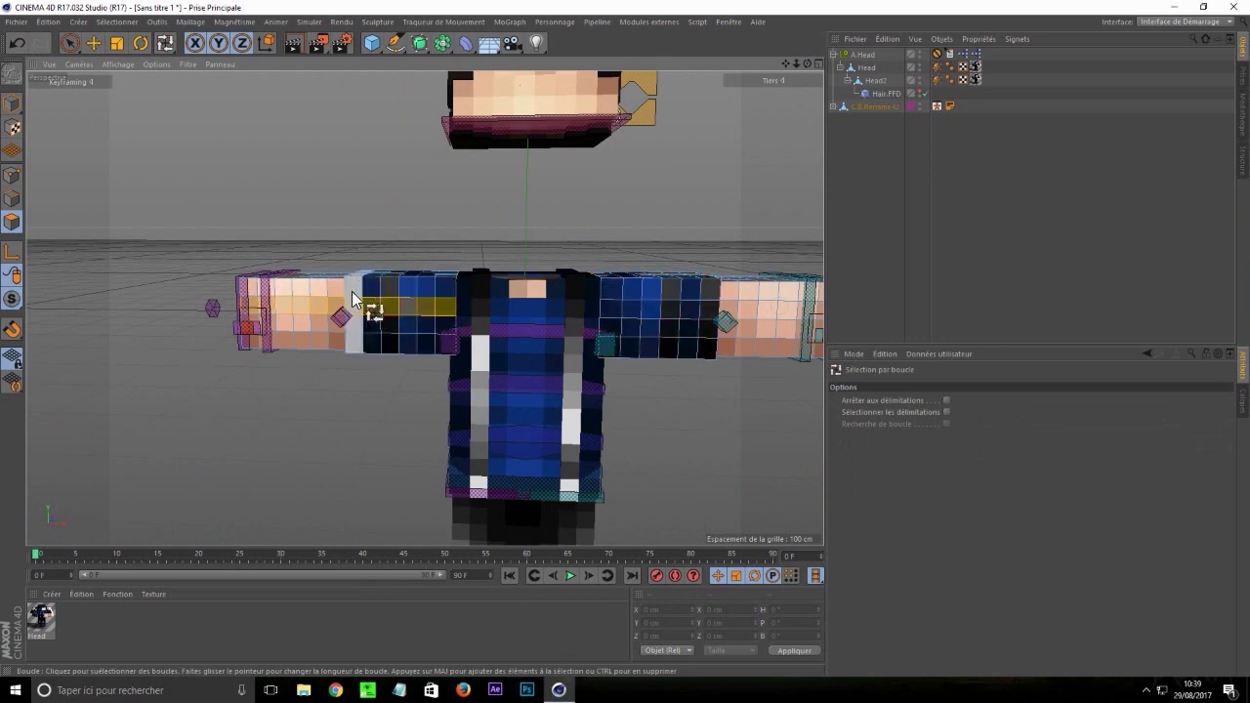
{"action": "left_click", "coordinate": [354, 299]}
{"action": "left_click", "coordinate": [392, 299], "text": "shift"}
{"action": "left_click", "coordinate": [676, 307], "text": "shift"}
{"action": "left_click", "coordinate": [710, 307], "text": "shift"}
{"action": "key", "text": "d"}
{"action": "left_click", "coordinate": [12, 103]}
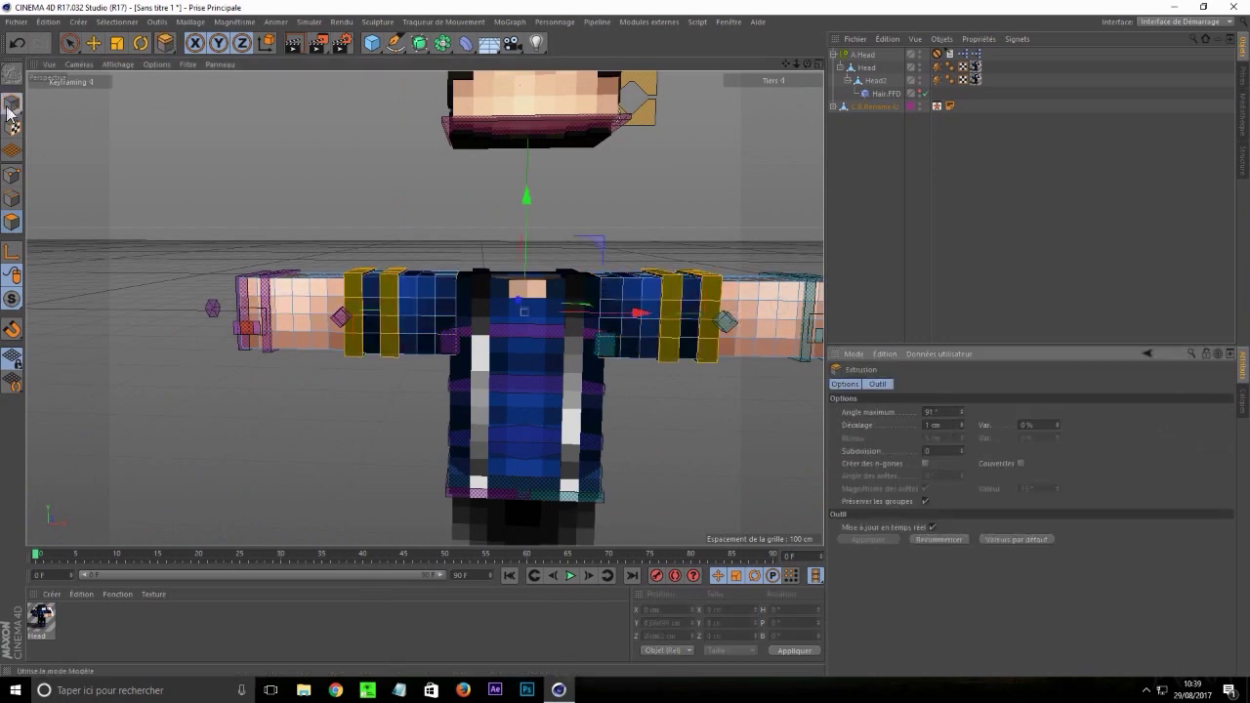
{"action": "left_click", "coordinate": [94, 43]}
Select both leg meshes for polygon editing
{"action": "scroll", "coordinate": [488, 425], "scroll_direction": "down", "scroll_amount": 3}
{"action": "middle_click_drag", "start_coordinate": [488, 425], "coordinate": [472, 215], "text": "alt"}
{"action": "scroll", "coordinate": [471, 365], "scroll_direction": "up", "scroll_amount": 4}
{"action": "left_click", "coordinate": [70, 43]}
{"action": "left_click", "coordinate": [374, 331]}
{"action": "left_click", "coordinate": [11, 223]}
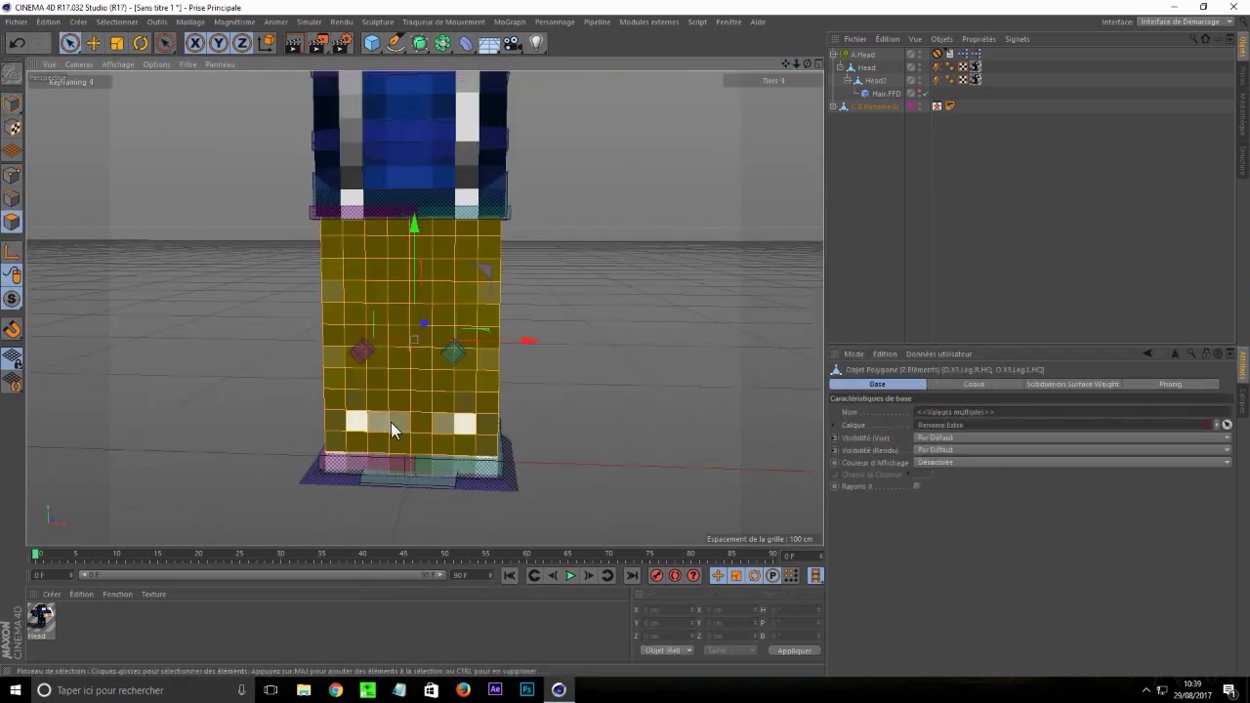
Select the shoe polygon loops and the raised front polygons on both lower legs and extrude them by 1 cm
{"action": "key", "text": "u"}
{"action": "key", "text": "l"}
{"action": "left_click", "coordinate": [388, 423]}
{"action": "left_click", "coordinate": [370, 447], "text": "shift"}
{"action": "left_click", "coordinate": [436, 438], "text": "shift"}
{"action": "left_click", "coordinate": [451, 422], "text": "shift"}
{"action": "left_click", "coordinate": [70, 44]}
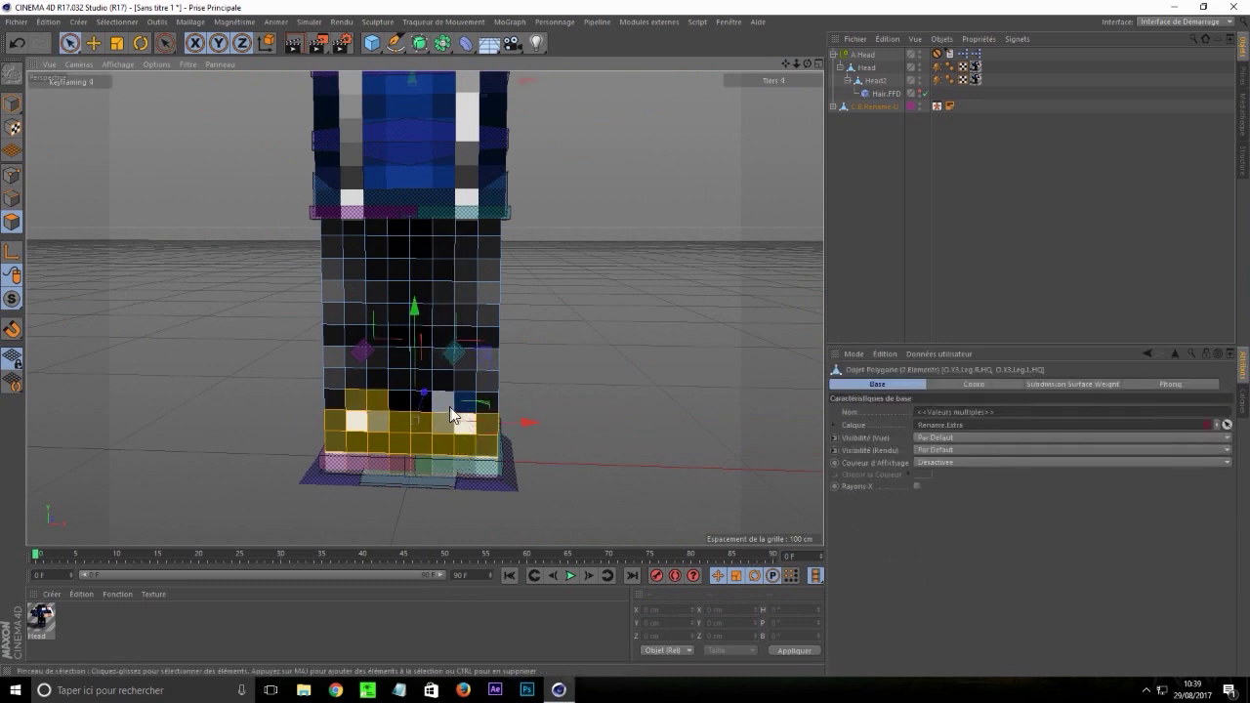
{"action": "key", "text": "d"}
{"action": "left_click_drag", "start_coordinate": [953, 425], "coordinate": [822, 432]}
{"action": "type", "text": "1"}
{"action": "left_click", "coordinate": [866, 541]}
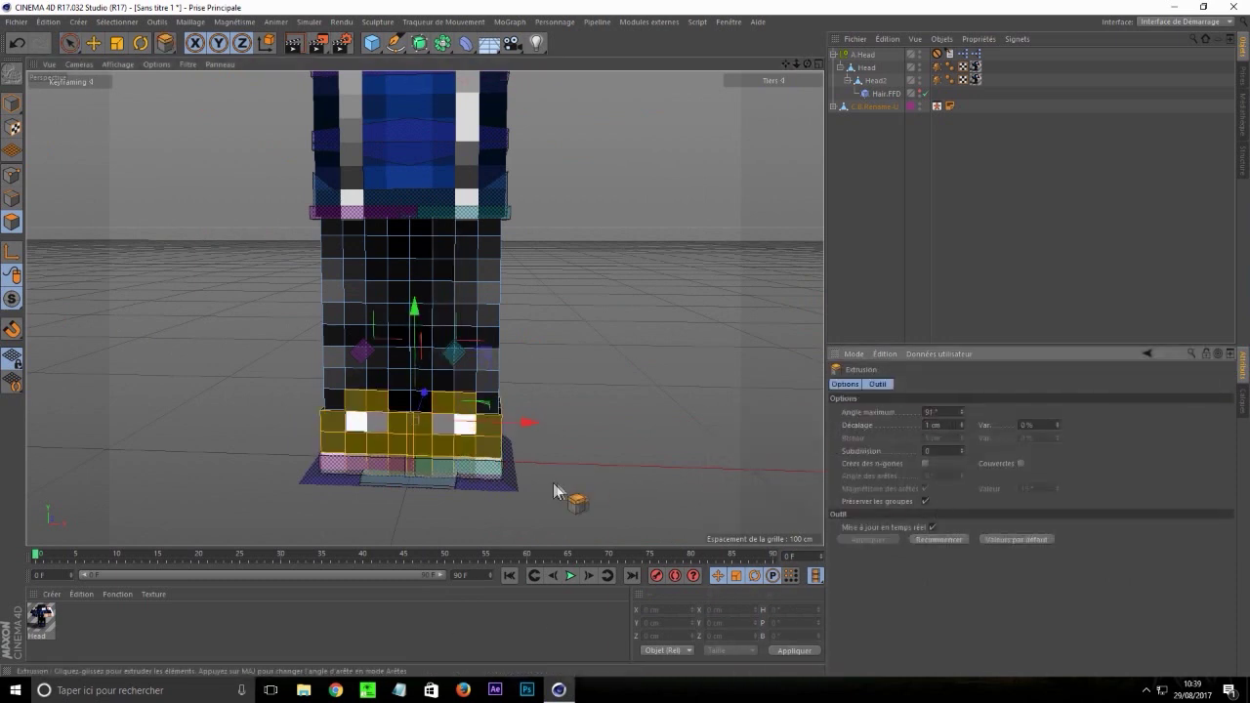
Extrude the lowest polygon loop around each foot by 1 cm to form the soles, and return to model mode
{"action": "key", "text": "u"}
{"action": "key", "text": "l"}
{"action": "left_click", "coordinate": [371, 467]}
{"action": "left_click", "coordinate": [440, 469], "text": "shift"}
{"action": "key", "text": "d"}
{"action": "left_click", "coordinate": [867, 539]}
{"action": "left_click", "coordinate": [11, 104]}
{"action": "left_click_drag", "start_coordinate": [796, 64], "coordinate": [789, 80]}
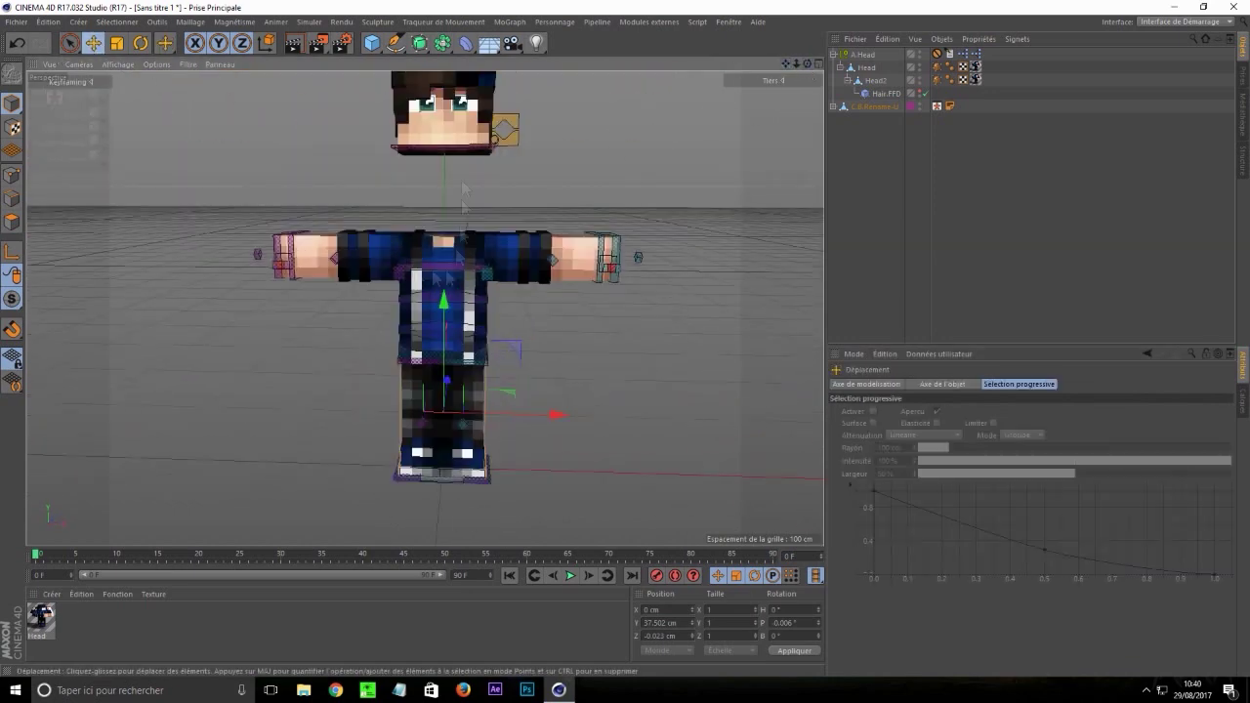
Search the object list for "a." and select A.Head
{"action": "left_click", "coordinate": [505, 130]}
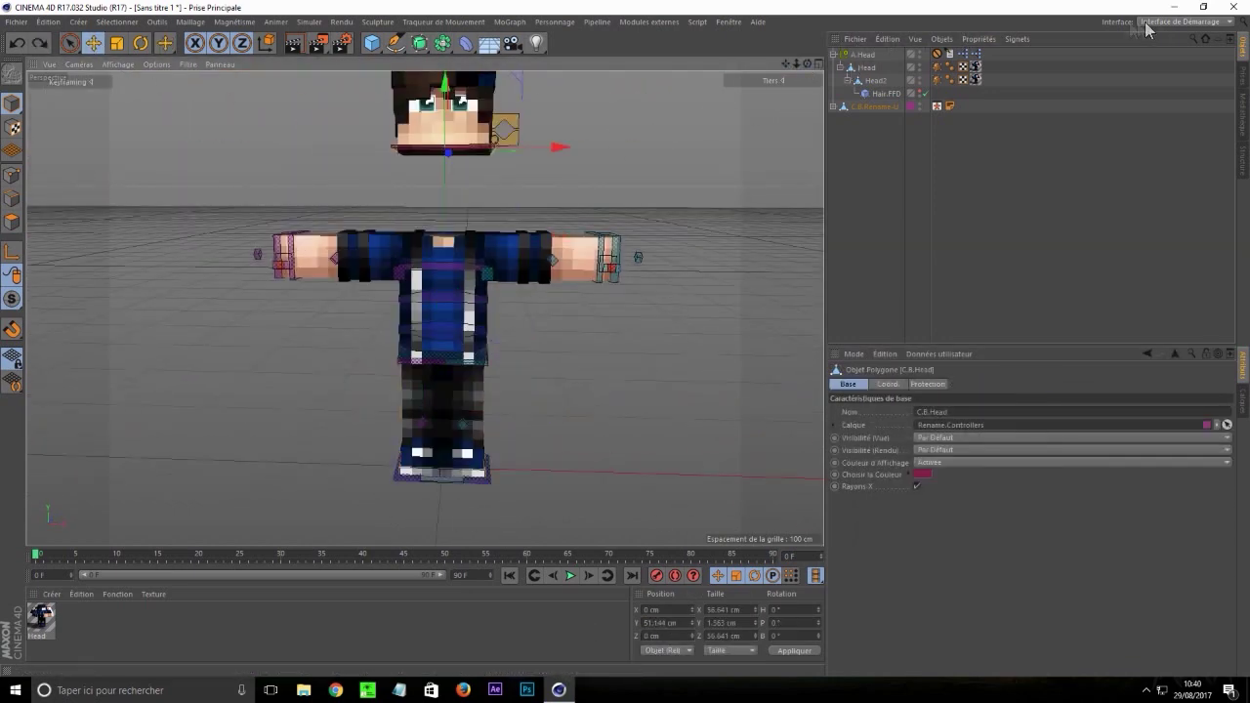
{"action": "left_click", "coordinate": [1194, 39]}
{"action": "left_click", "coordinate": [902, 58]}
{"action": "type", "text": "a."}
{"action": "left_click", "coordinate": [900, 84]}
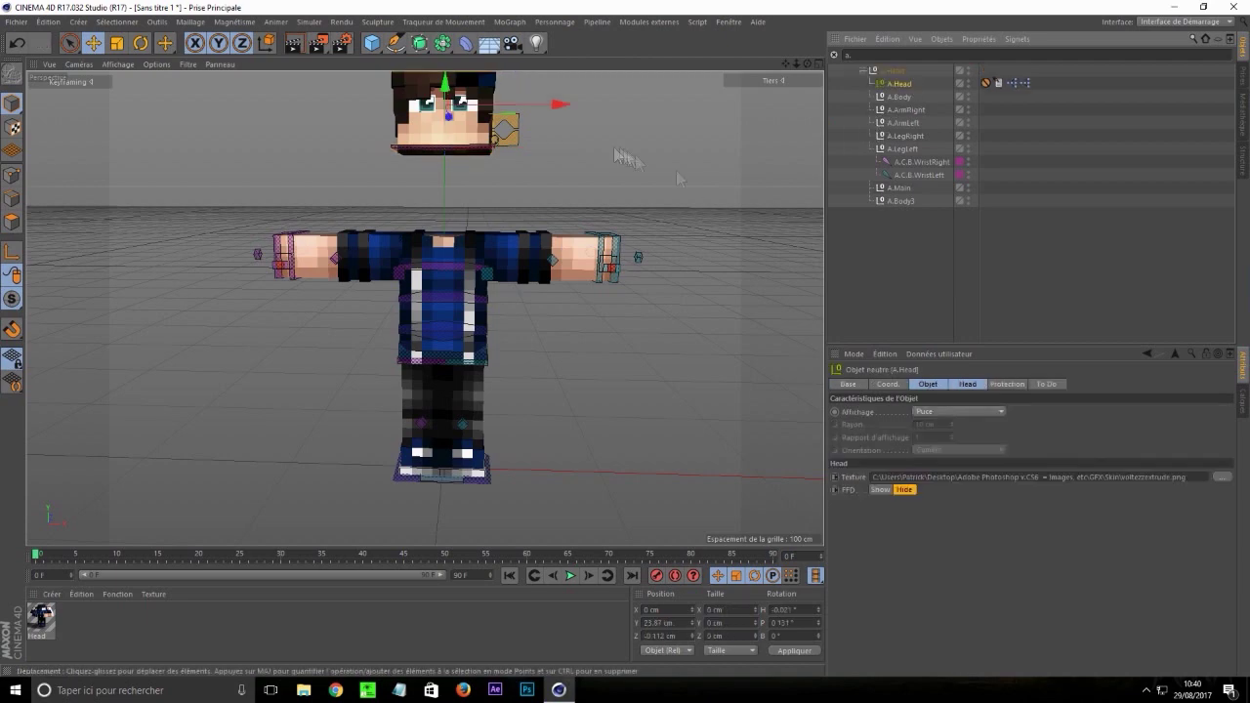
Clear the search and lower A.Head along Y until the head rests on the torso
{"action": "left_click", "coordinate": [835, 54]}
{"action": "left_click_drag", "start_coordinate": [447, 84], "coordinate": [461, 168]}
{"action": "key", "text": "ctrl+z"}
{"action": "key", "text": "ctrl+z"}
{"action": "left_click_drag", "start_coordinate": [447, 109], "coordinate": [443, 200]}
{"action": "left_click", "coordinate": [580, 427]}
Select the BodyCustomize figure above the head and adjust its customization sliders
{"action": "mouse_move", "coordinate": [808, 65]}
{"action": "left_mouse_down"}
{"action": "mouse_move", "coordinate": [871, 94]}
{"action": "mouse_move", "coordinate": [799, 70]}
{"action": "left_mouse_up"}
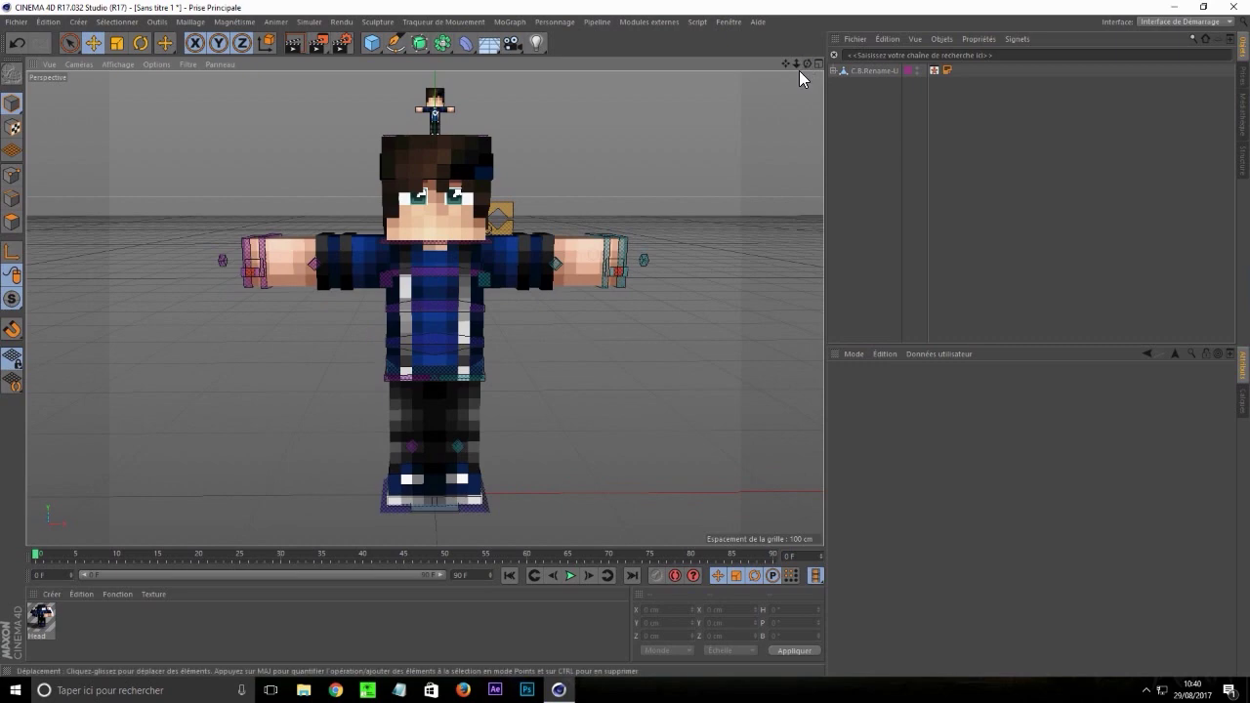
{"action": "left_click", "coordinate": [435, 111]}
{"action": "left_click_drag", "start_coordinate": [1231, 447], "coordinate": [1214, 568]}
{"action": "left_click_drag", "start_coordinate": [1092, 583], "coordinate": [1224, 584]}
{"action": "left_click_drag", "start_coordinate": [1133, 596], "coordinate": [1245, 491]}
{"action": "left_click", "coordinate": [1088, 614]}
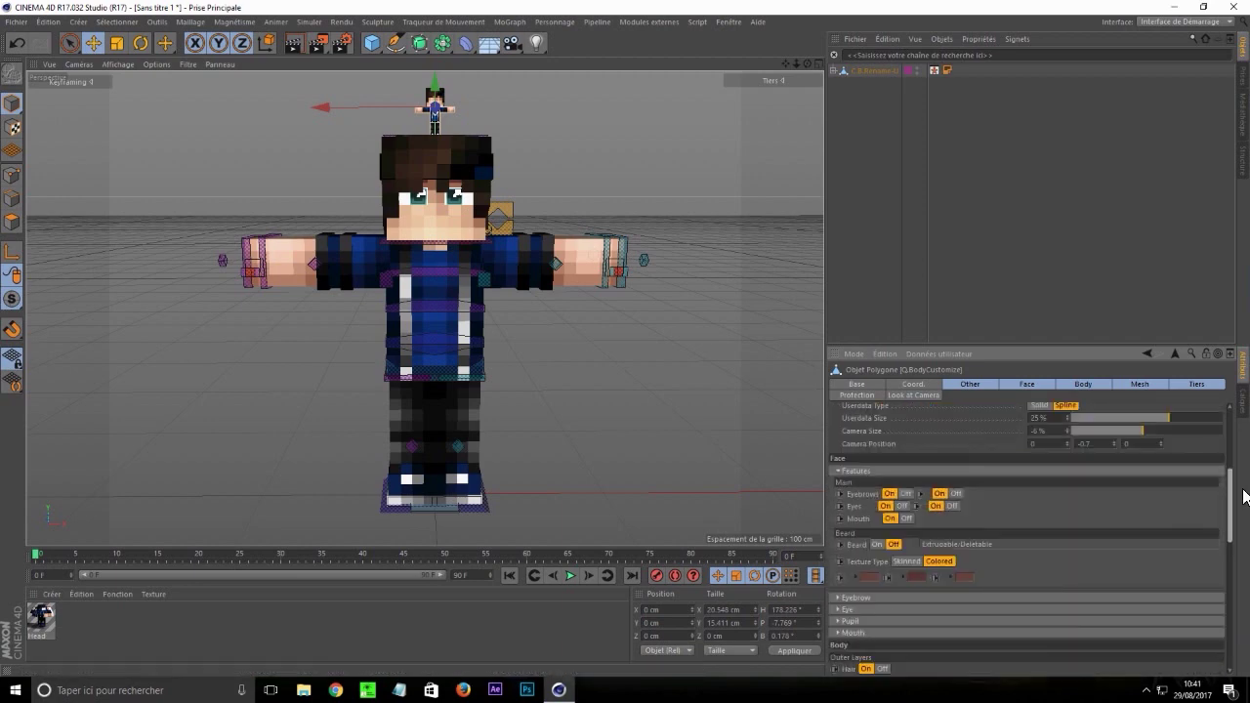
Find the Pupil settings among the face features and set the pupil texture to Blocky
{"action": "left_click", "coordinate": [836, 608]}
{"action": "left_click", "coordinate": [836, 608]}
{"action": "left_click", "coordinate": [837, 598]}
{"action": "left_click", "coordinate": [837, 598]}
{"action": "left_click", "coordinate": [840, 620]}
{"action": "scroll", "coordinate": [909, 603], "scroll_direction": "down", "scroll_amount": 2}
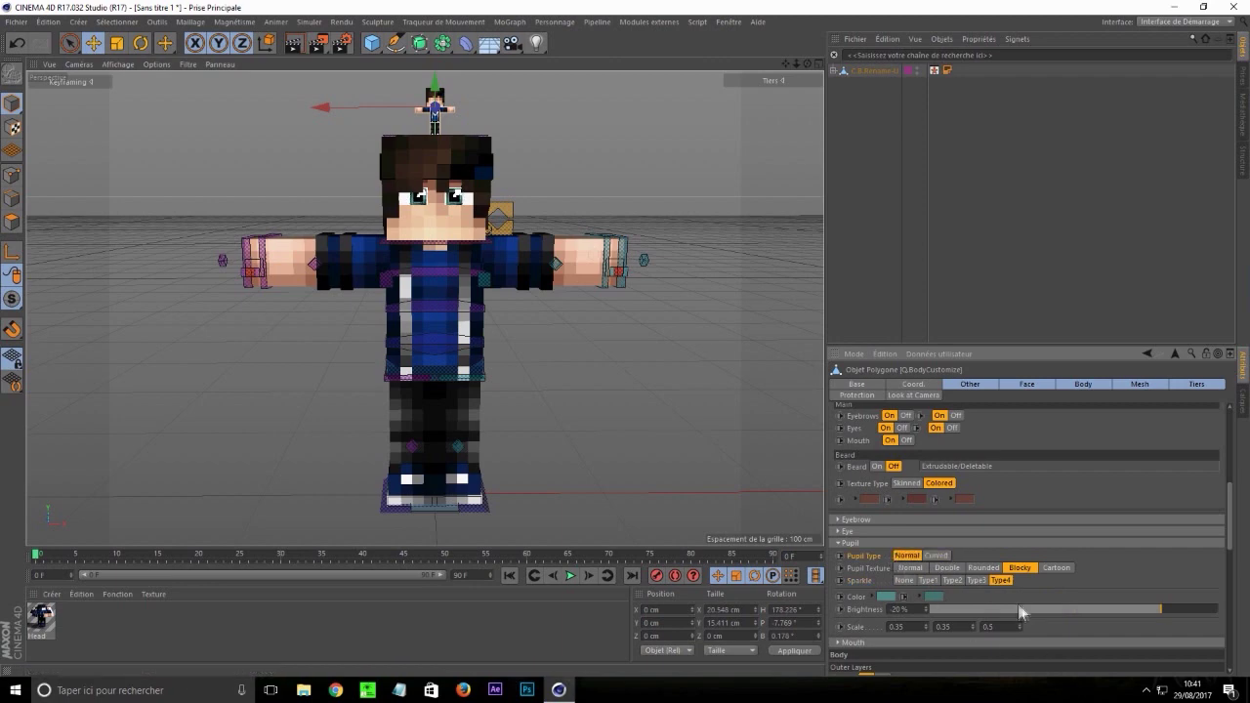
{"action": "left_click", "coordinate": [837, 543]}
Reveal the materials of the Rename.Hidden layer and edit the four Pupil materials together with the Eye material
{"action": "left_click", "coordinate": [1243, 402]}
{"action": "left_click", "coordinate": [994, 397]}
{"action": "double_click", "coordinate": [234, 632]}
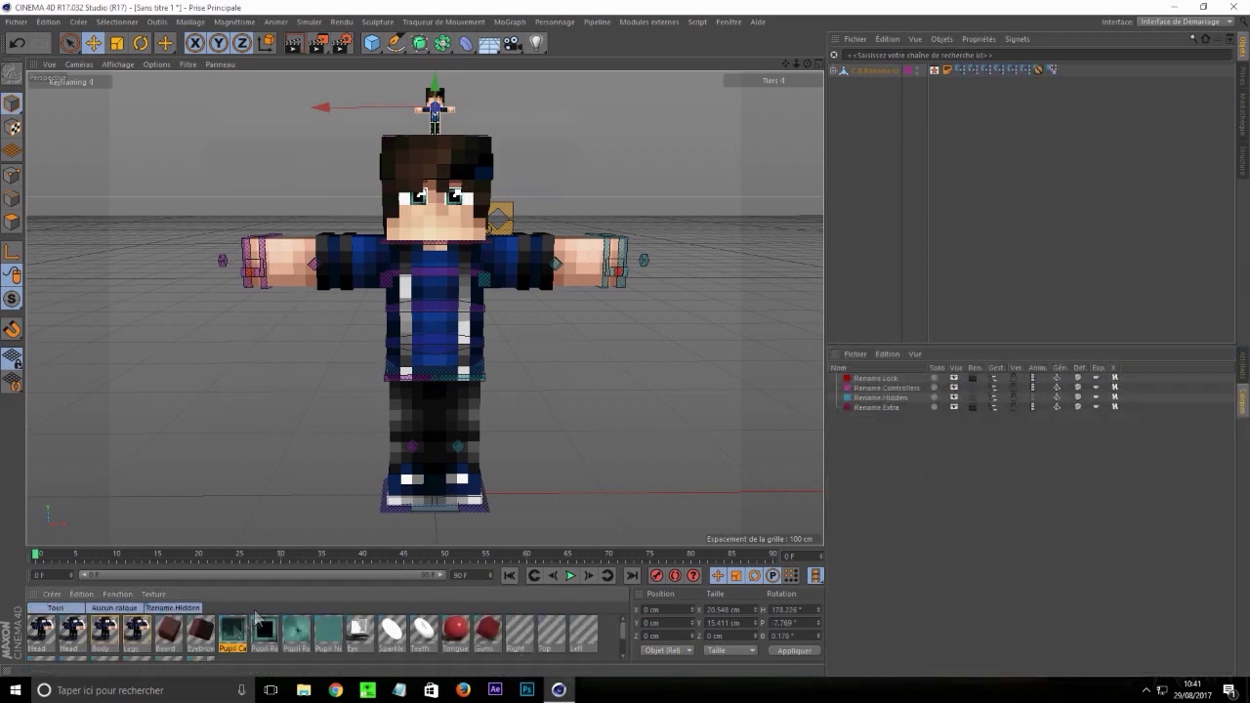
{"action": "left_click", "coordinate": [360, 631], "text": "shift"}
{"action": "left_click", "coordinate": [271, 292]}
{"action": "left_click", "coordinate": [566, 107]}
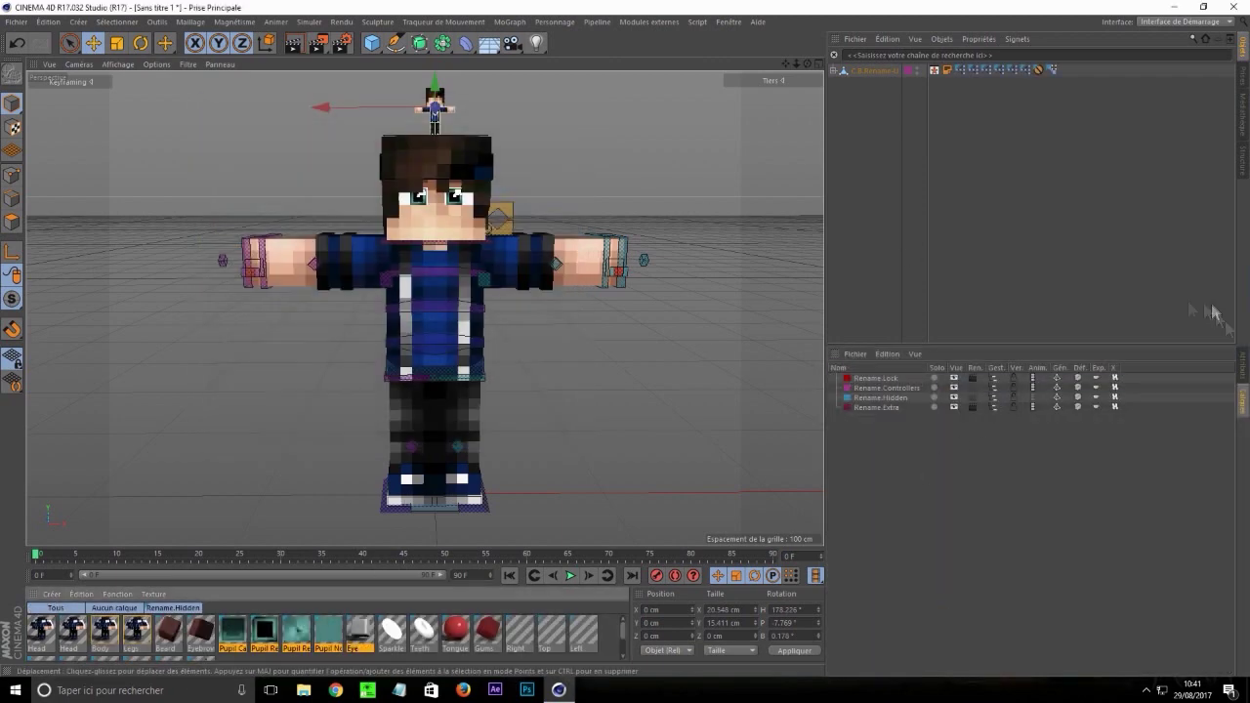
Hide the Rename.Hidden layer's materials again and return to the rig's attributes
{"action": "left_click", "coordinate": [1242, 364]}
{"action": "left_click", "coordinate": [625, 430]}
{"action": "left_click", "coordinate": [1243, 402]}
{"action": "left_click", "coordinate": [996, 398]}
{"action": "left_click", "coordinate": [1242, 365]}
{"action": "scroll", "coordinate": [842, 447], "scroll_direction": "up", "scroll_amount": 1}
{"action": "left_click", "coordinate": [873, 71]}
Set the X and Y positions of C.B.Arm.R.Goal and C.B.Arm.L.Goal to 0 cm to lower both arms
{"action": "left_click", "coordinate": [250, 256]}
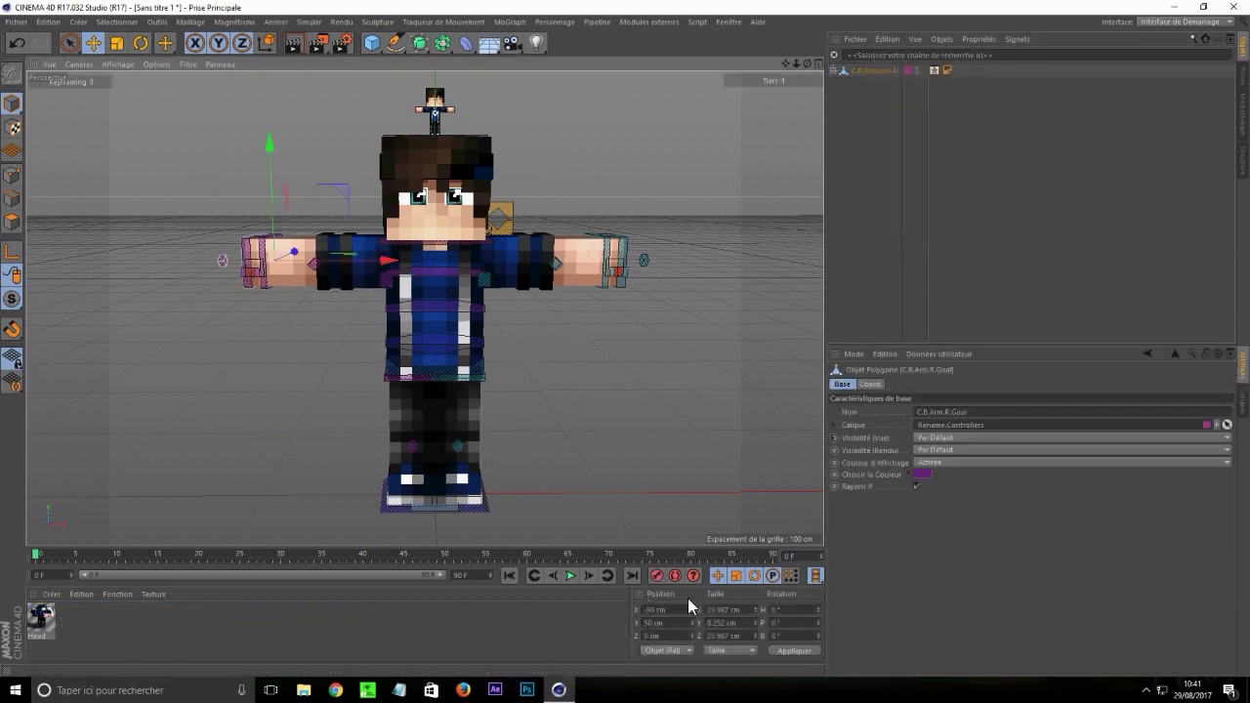
{"action": "double_click", "coordinate": [664, 611]}
{"action": "type", "text": "0"}
{"action": "double_click", "coordinate": [664, 623]}
{"action": "type", "text": "0"}
{"action": "left_click", "coordinate": [622, 256]}
{"action": "double_click", "coordinate": [664, 610]}
{"action": "type", "text": "0"}
{"action": "double_click", "coordinate": [663, 624]}
{"action": "type", "text": "0"}
{"action": "key", "text": "Return"}
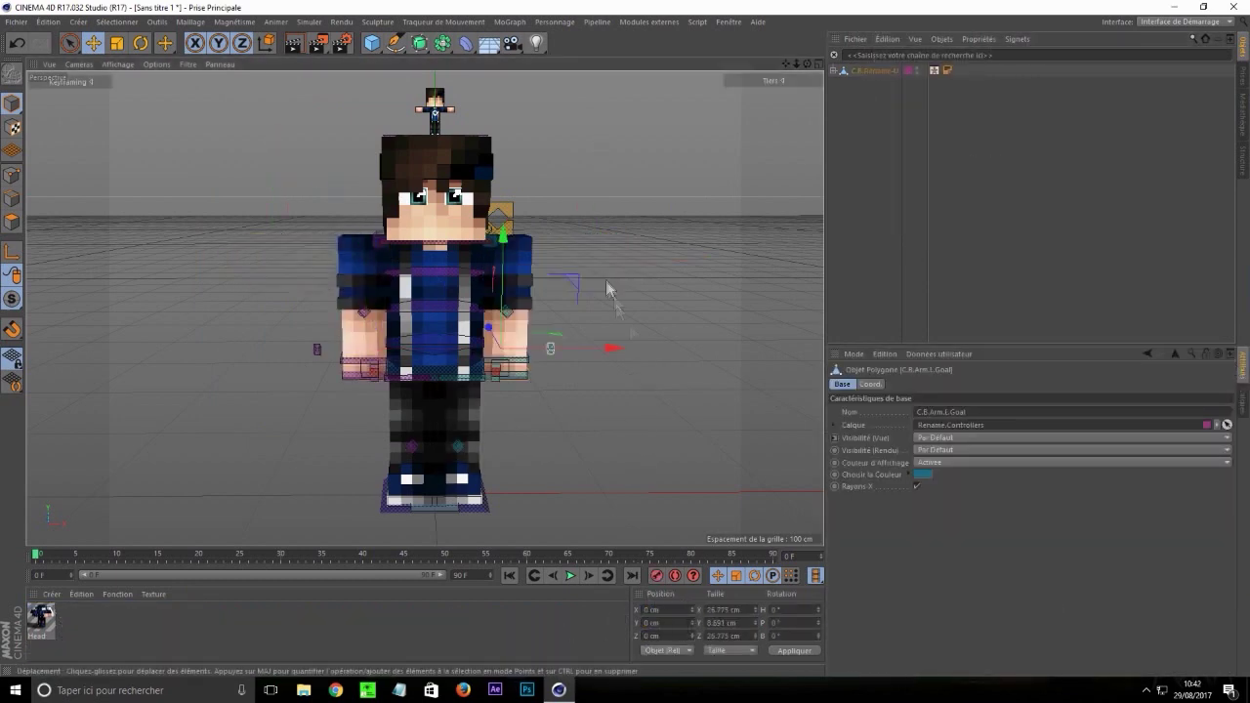
Enlarge the face control panel beside the head
{"action": "left_click", "coordinate": [611, 286]}
{"action": "left_click_drag", "start_coordinate": [808, 63], "coordinate": [424, 308]}
{"action": "left_click_drag", "start_coordinate": [496, 225], "coordinate": [593, 172]}
{"action": "left_click", "coordinate": [628, 221]}
{"action": "left_click_drag", "start_coordinate": [594, 219], "coordinate": [596, 198]}
Select all polygons of the torso and right arm meshes and raise their subdivision surface weight
{"action": "left_click", "coordinate": [367, 278]}
{"action": "left_click", "coordinate": [435, 310], "text": "shift"}
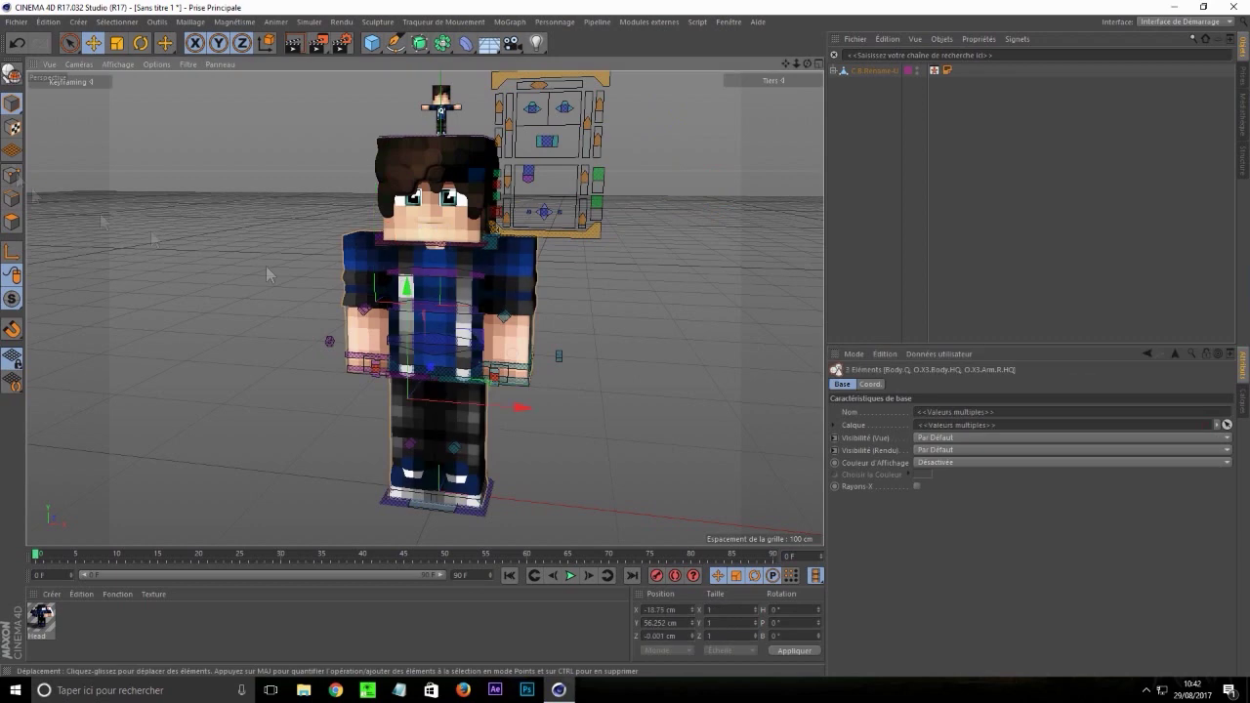
{"action": "left_click", "coordinate": [69, 43]}
{"action": "left_click", "coordinate": [11, 222]}
{"action": "key", "text": "ctrl+a"}
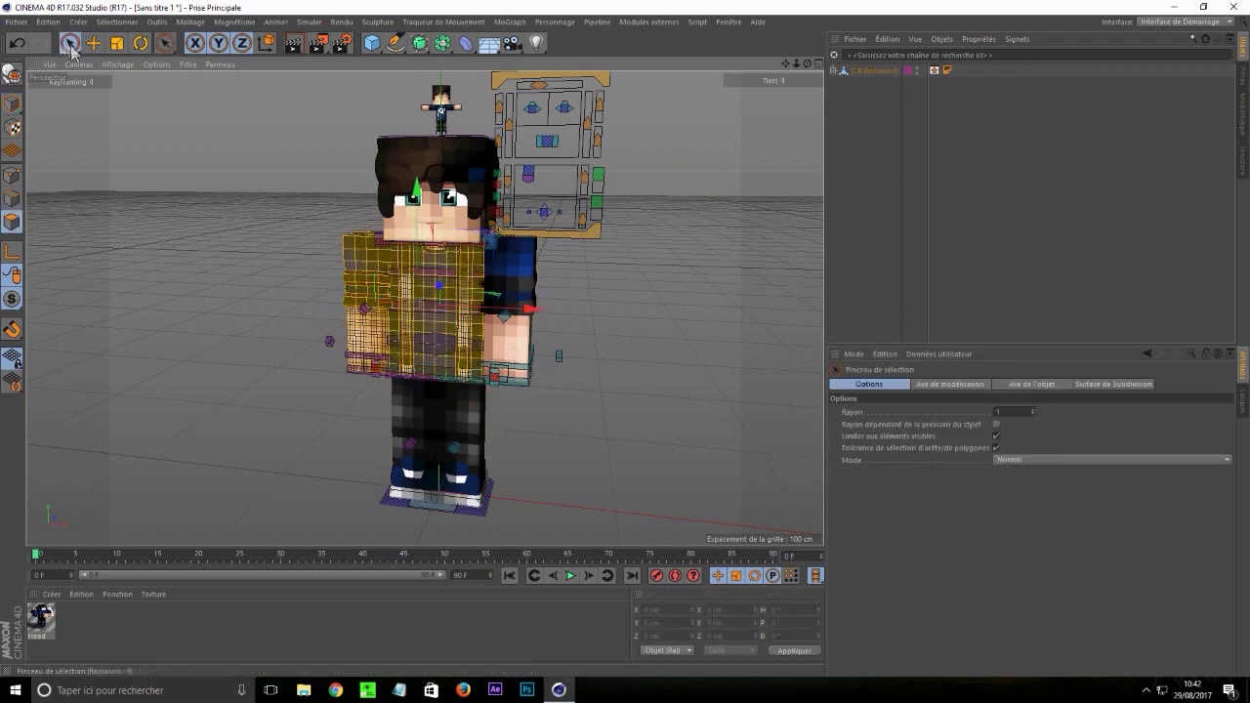
{"action": "left_click", "coordinate": [1114, 384]}
{"action": "left_click_drag", "start_coordinate": [1184, 425], "coordinate": [1199, 425]}
Select all polygons of the left arm and leg meshes and apply the subdivision surface weight to them
{"action": "left_click", "coordinate": [12, 104]}
{"action": "left_click_drag", "start_coordinate": [496, 293], "coordinate": [461, 432]}
{"action": "left_click", "coordinate": [11, 225]}
{"action": "key", "text": "ctrl+a"}
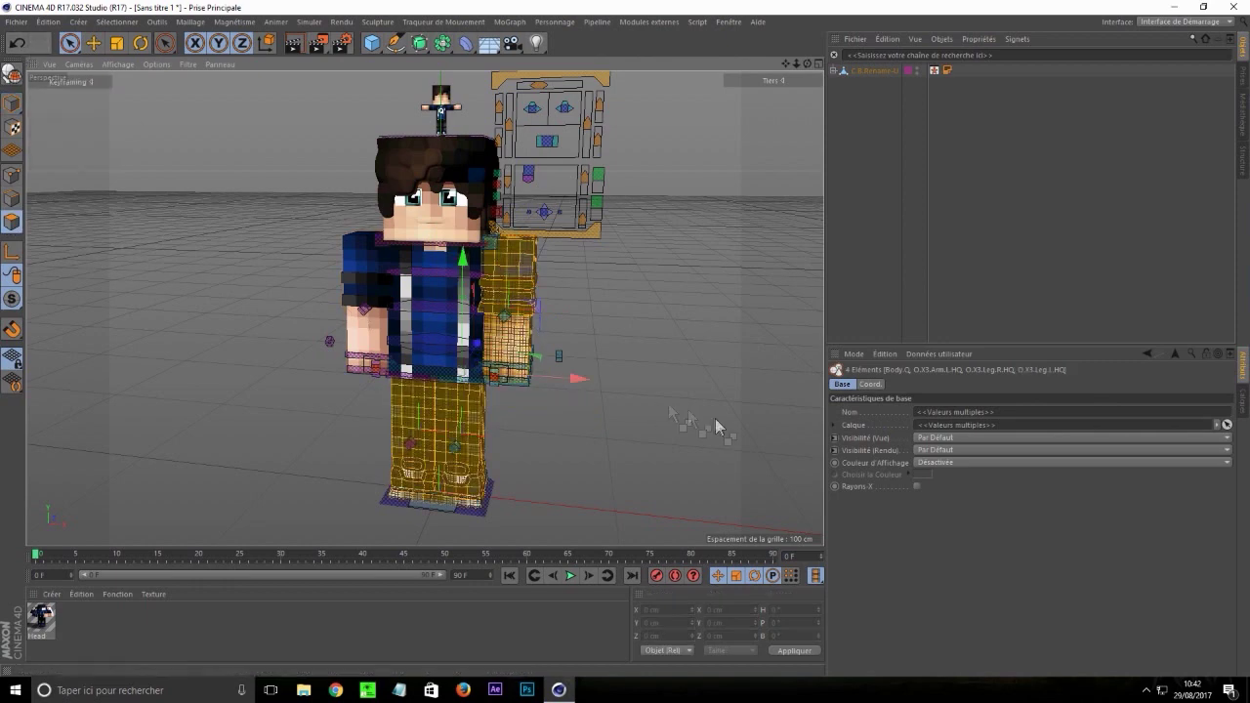
{"action": "left_click", "coordinate": [69, 43]}
{"action": "left_click", "coordinate": [1217, 426]}
Select all polygons of the face mesh and apply the subdivision surface weight to them
{"action": "left_click", "coordinate": [11, 104]}
{"action": "left_click", "coordinate": [426, 221]}
{"action": "left_click", "coordinate": [12, 222]}
{"action": "key", "text": "ctrl+a"}
{"action": "left_click", "coordinate": [70, 44]}
{"action": "left_click", "coordinate": [1213, 425]}
Select all polygons of the Head2 mesh under the hair and apply the subdivision surface weight to them
{"action": "left_click", "coordinate": [12, 104]}
{"action": "left_click", "coordinate": [385, 167]}
{"action": "left_click", "coordinate": [11, 223]}
{"action": "key", "text": "ctrl+a"}
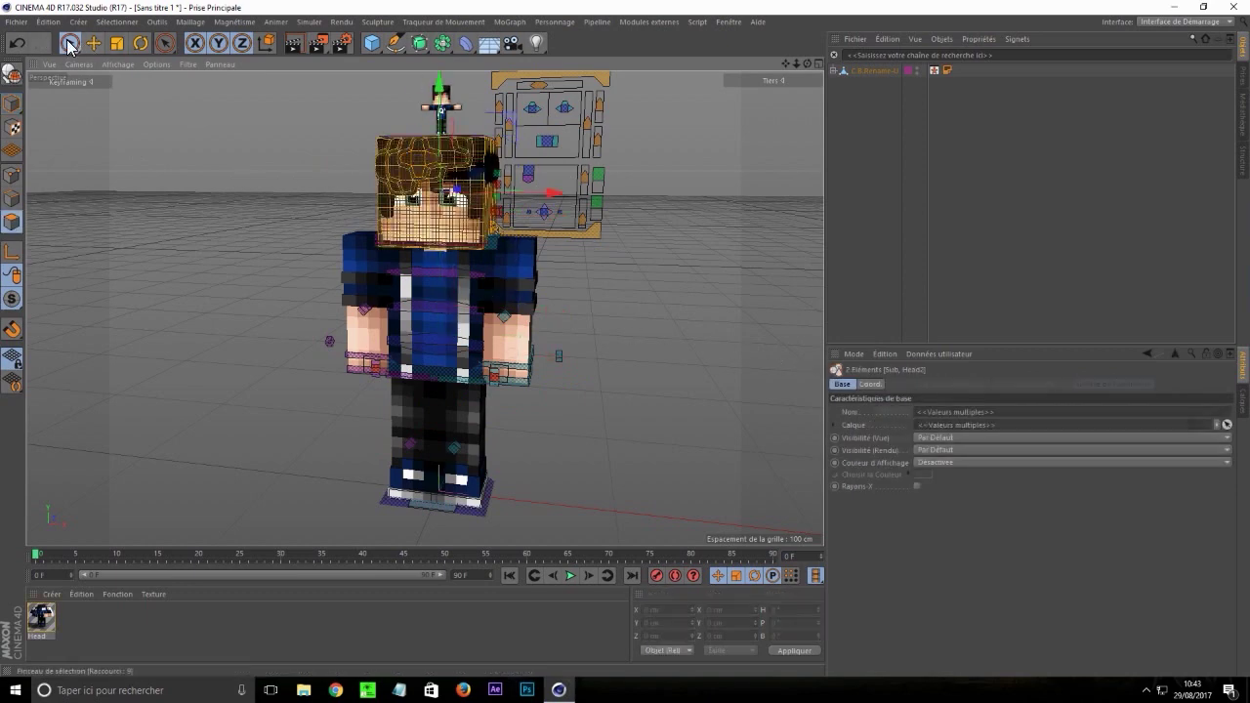
{"action": "left_click", "coordinate": [71, 43]}
{"action": "left_click", "coordinate": [1214, 425]}
Apply a 100% subdivision surface weight to all polygons of the Head mesh and return to model mode
{"action": "left_click", "coordinate": [12, 103]}
{"action": "left_click", "coordinate": [493, 214]}
{"action": "left_click", "coordinate": [12, 223]}
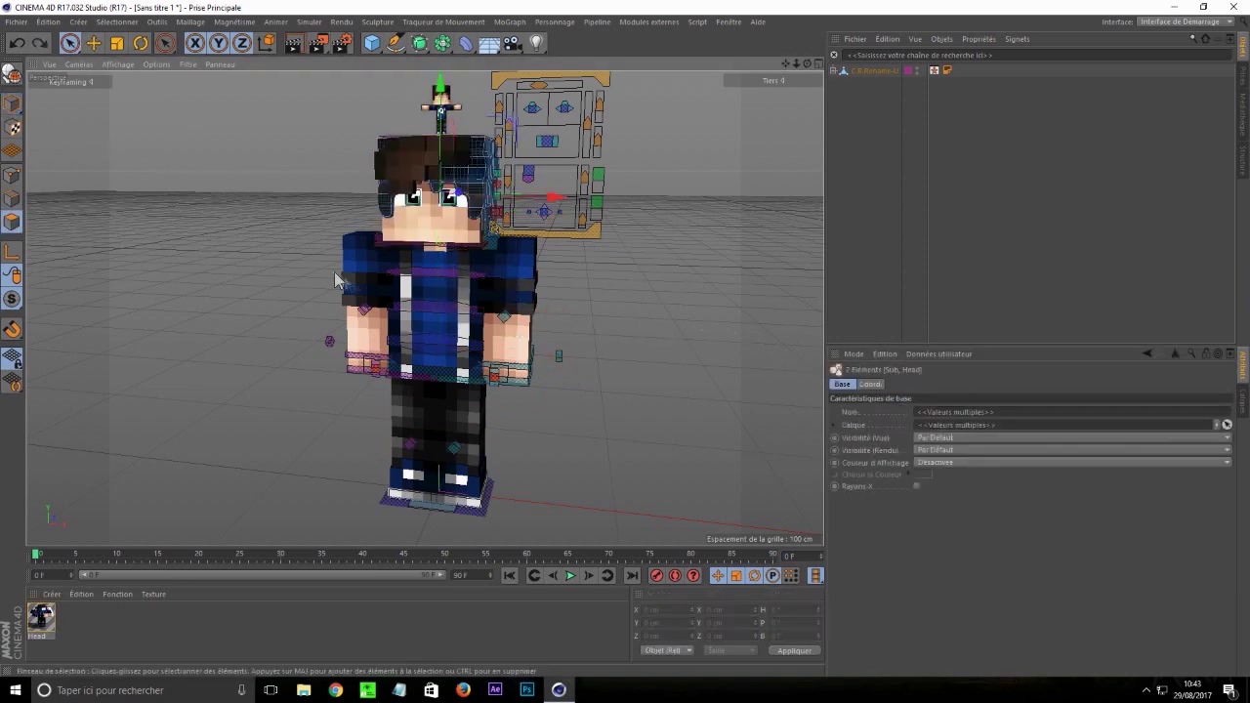
{"action": "key", "text": "ctrl+a"}
{"action": "left_click", "coordinate": [69, 43]}
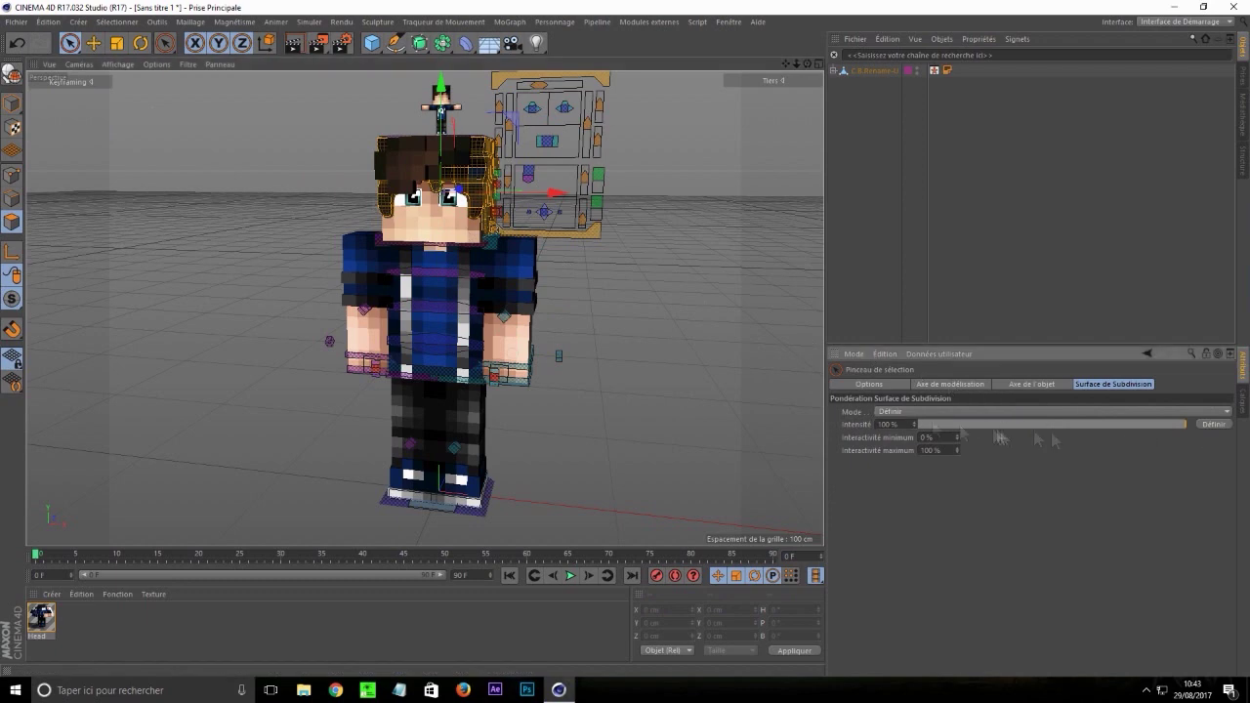
{"action": "left_click", "coordinate": [12, 104]}
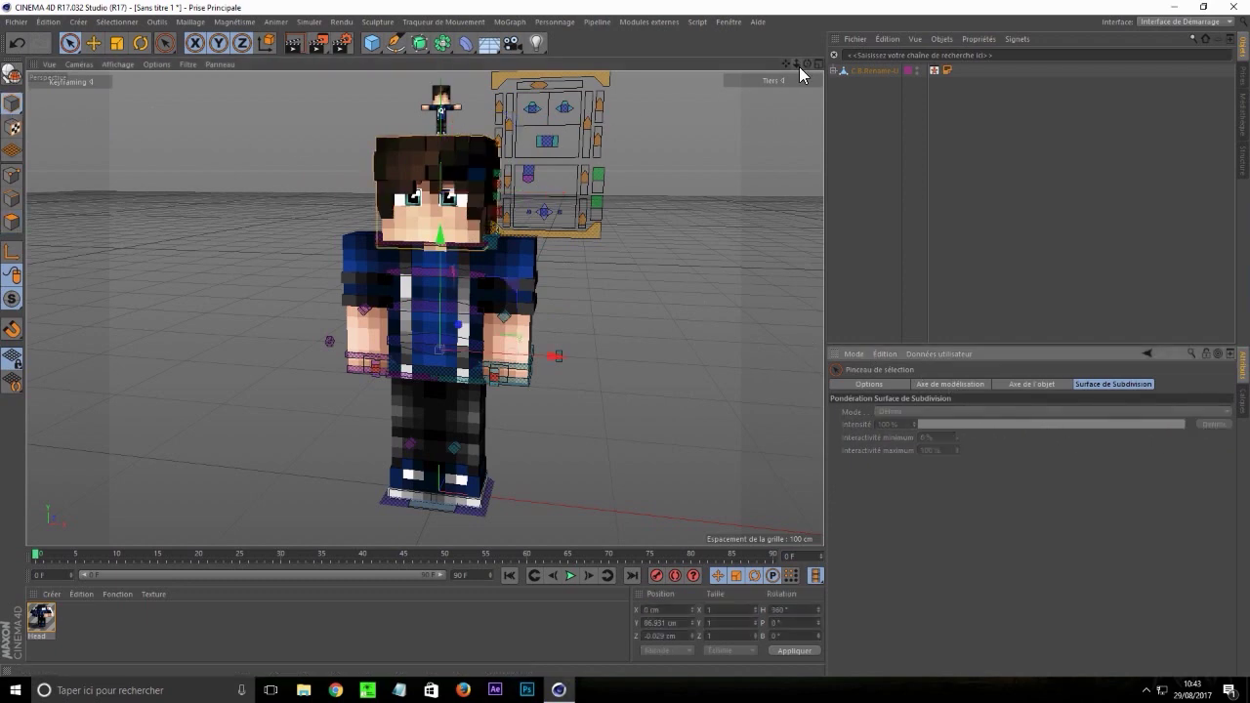
Open the Mondaze Lightroom V3 library file from the Cinema 4D Lightroom folder
{"action": "left_click_drag", "start_coordinate": [807, 66], "coordinate": [299, 62]}
{"action": "left_click_drag", "start_coordinate": [797, 64], "coordinate": [855, 64]}
{"action": "left_click", "coordinate": [16, 22]}
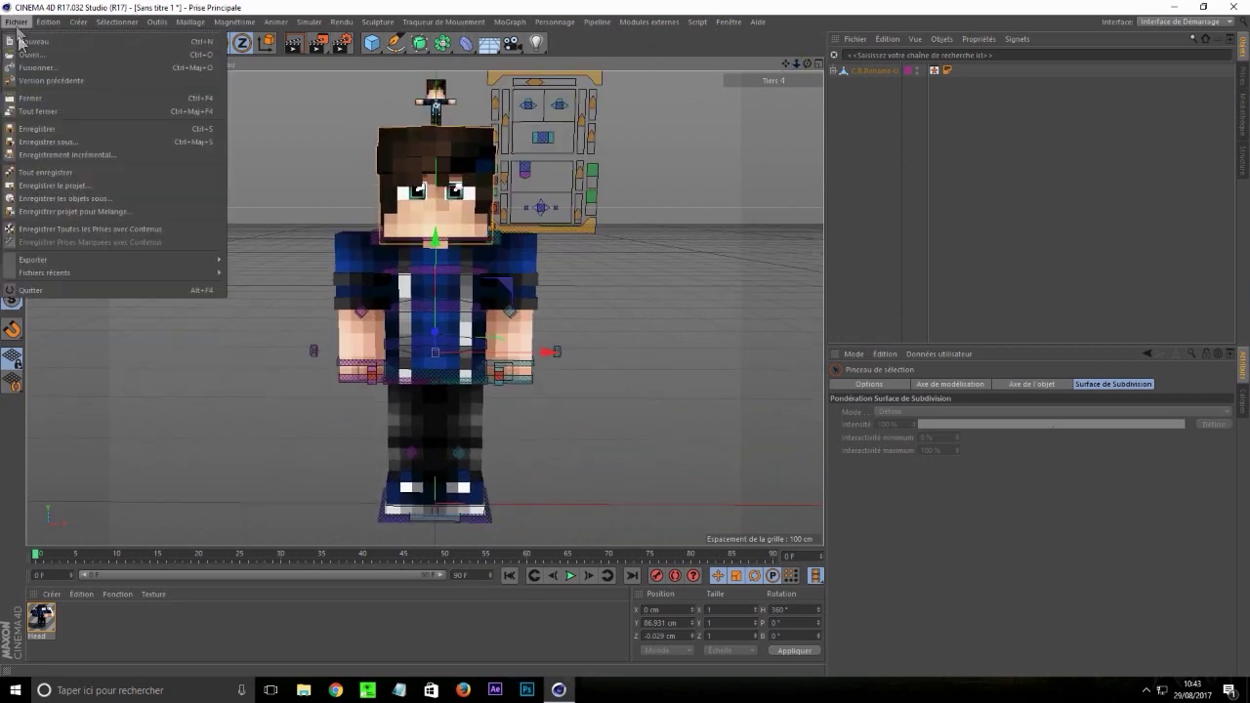
{"action": "left_click", "coordinate": [43, 54]}
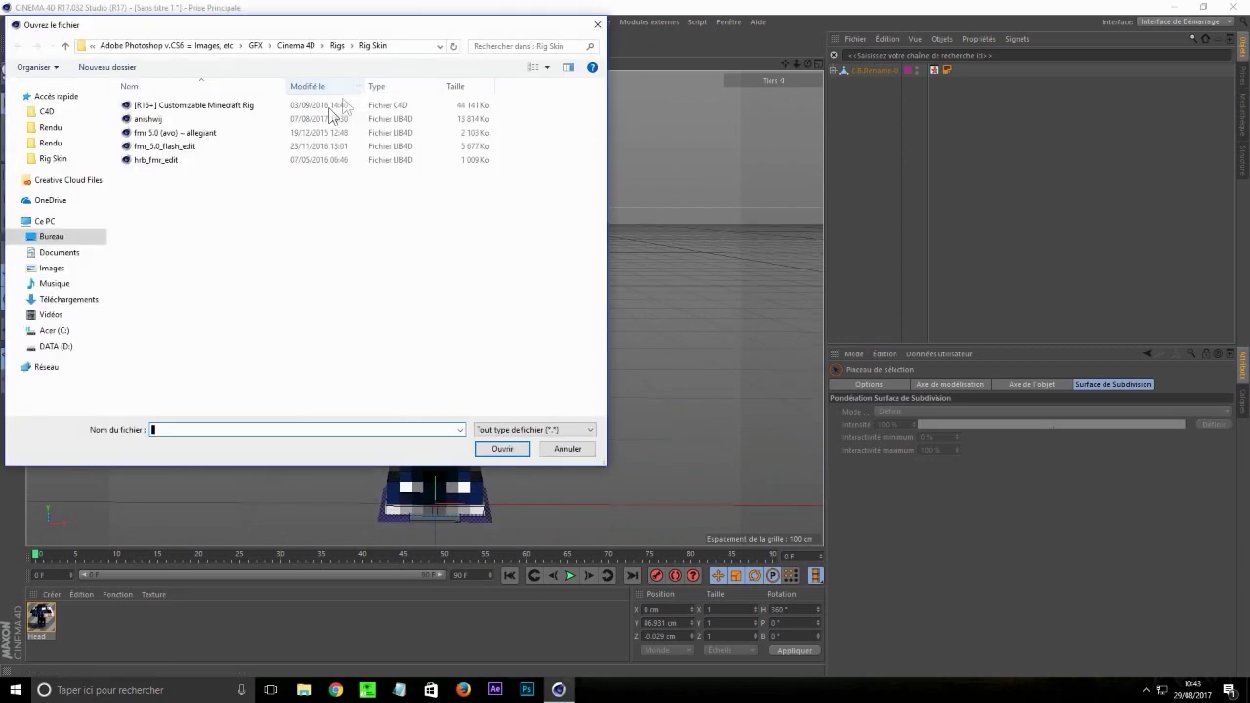
{"action": "left_click", "coordinate": [337, 46]}
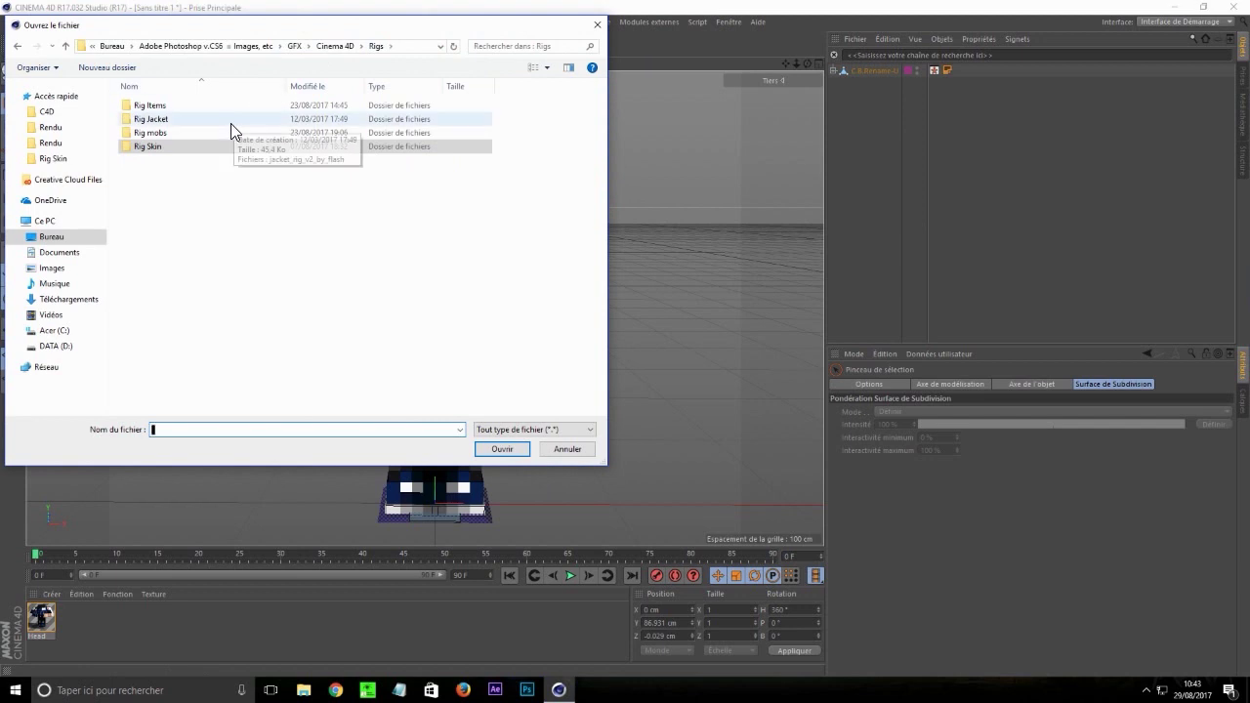
{"action": "left_click", "coordinate": [340, 46]}
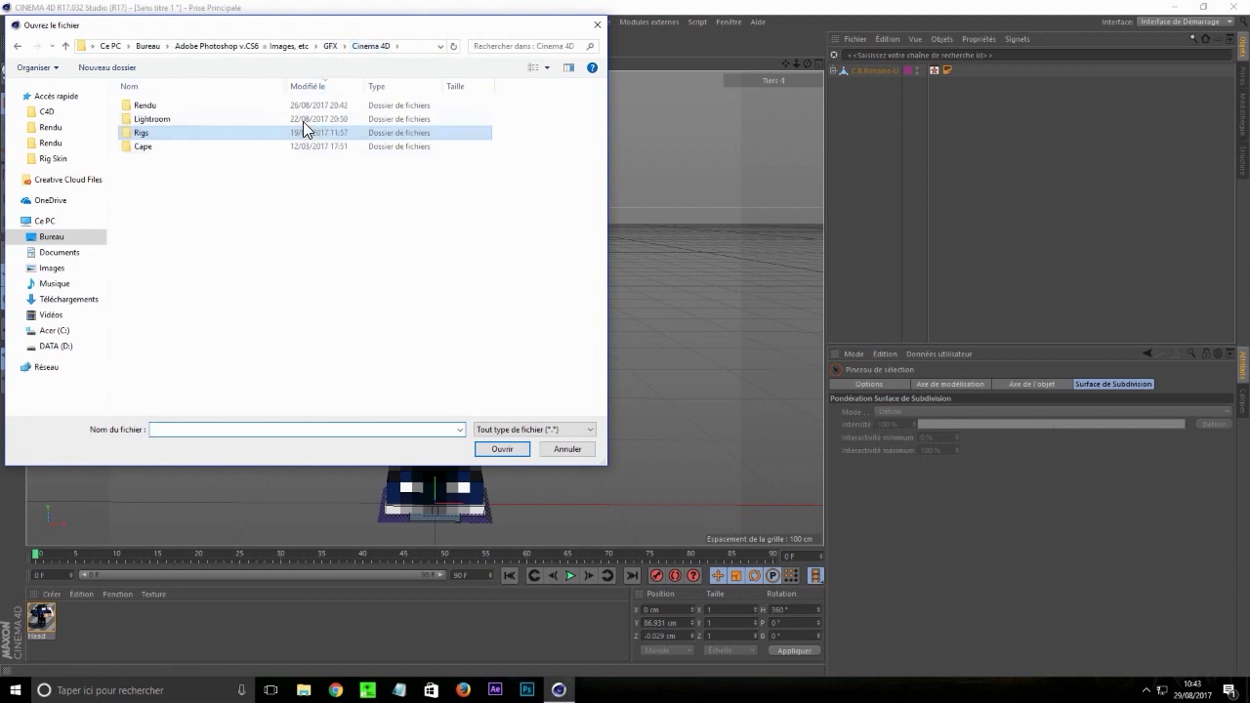
{"action": "double_click", "coordinate": [303, 119]}
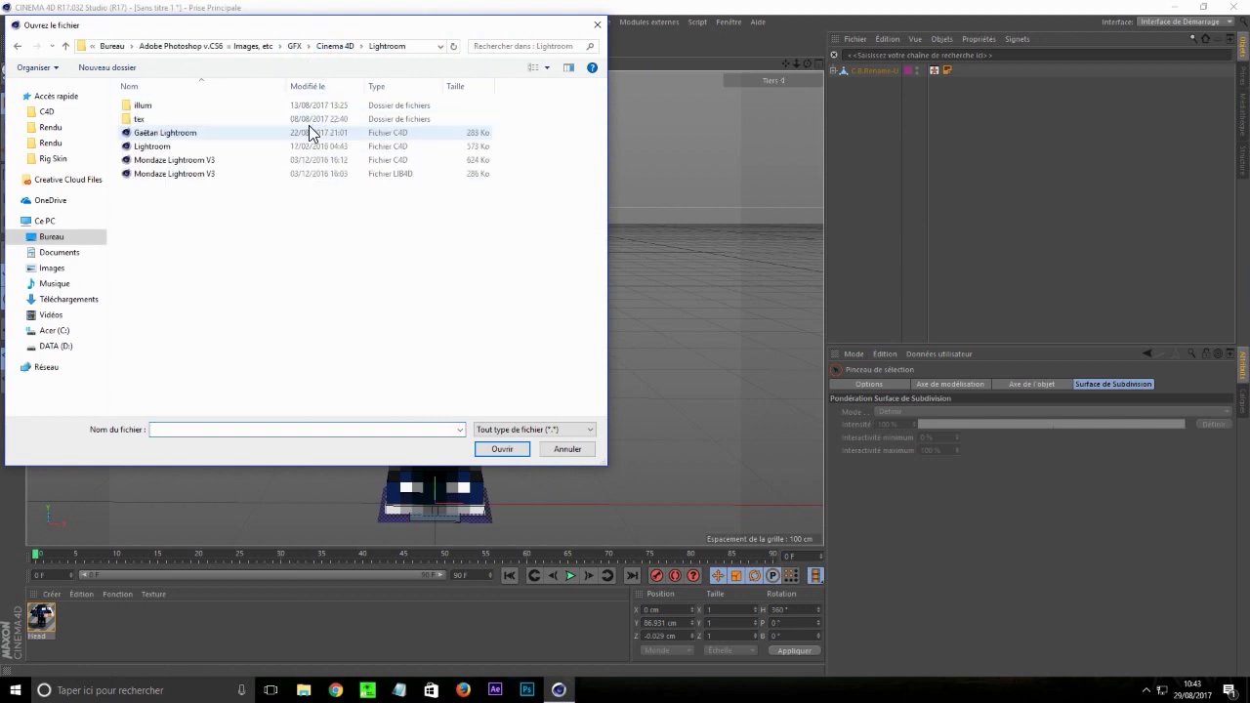
{"action": "double_click", "coordinate": [225, 174]}
Load the Mondaze lightroom into the scene with its Best Settings render preset and close the content library
{"action": "left_click_drag", "start_coordinate": [660, 353], "coordinate": [672, 154]}
{"action": "double_click", "coordinate": [576, 375]}
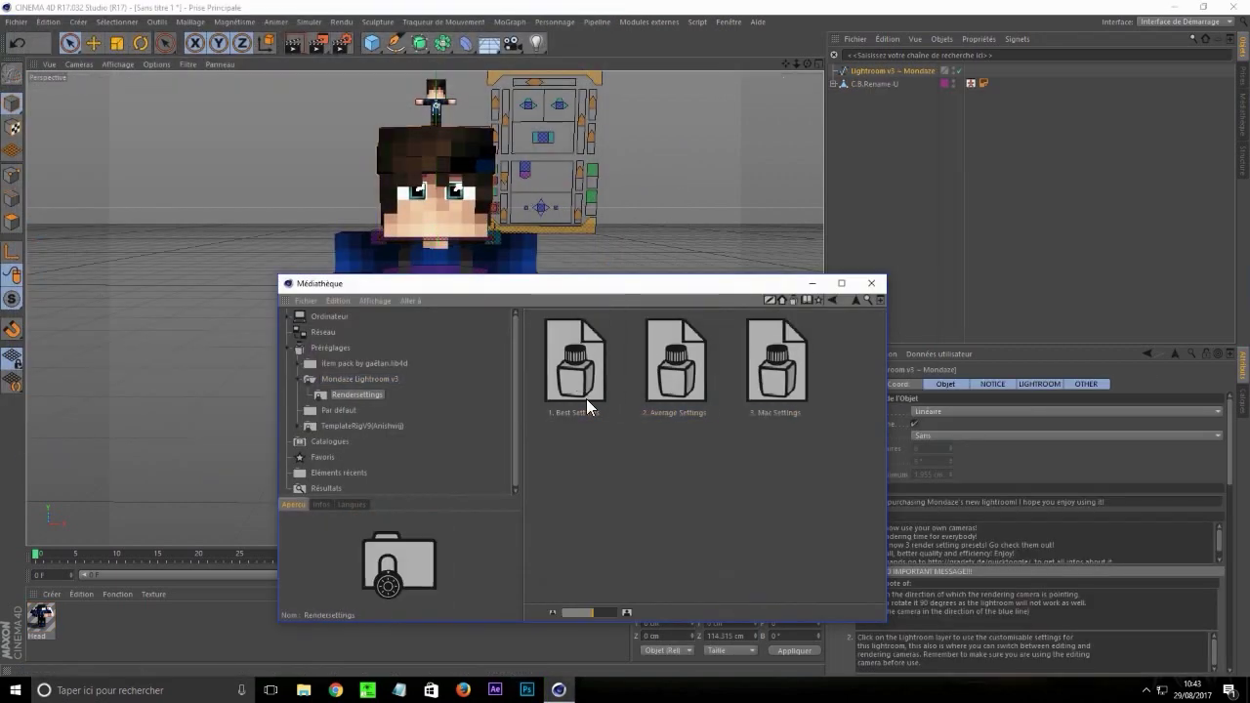
{"action": "double_click", "coordinate": [586, 399]}
{"action": "left_click", "coordinate": [871, 283]}
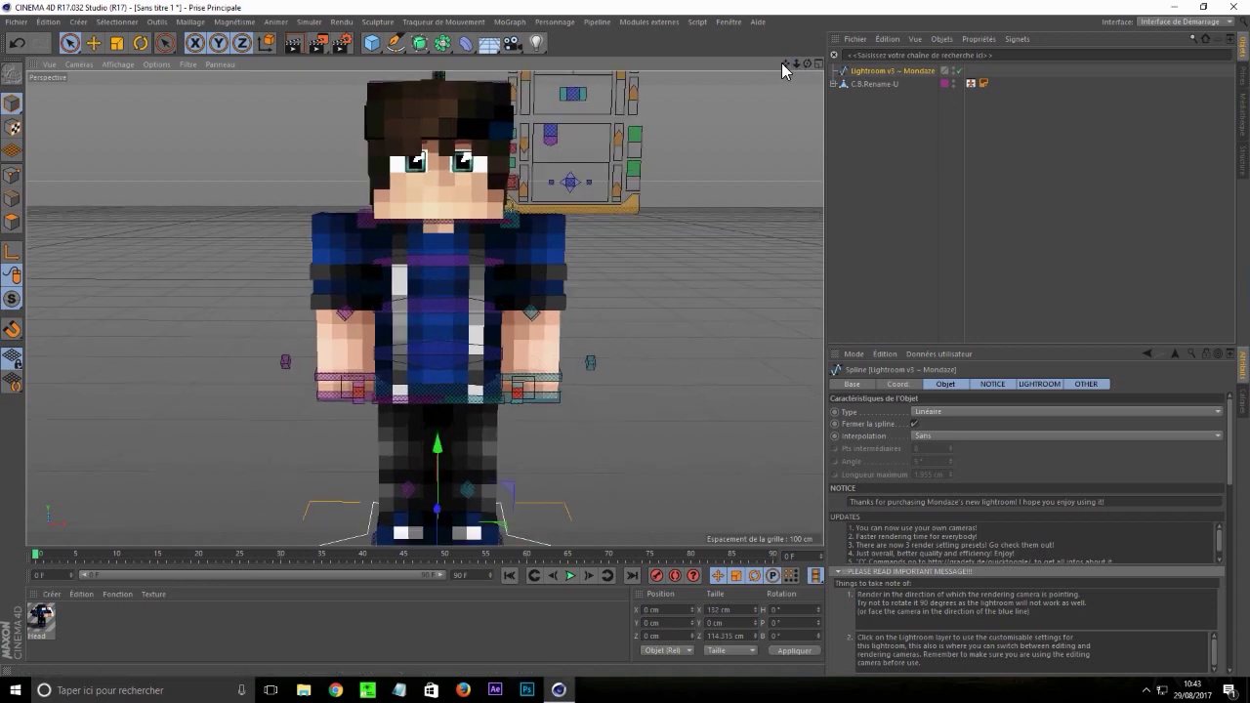
Lower the two green subdivision sliders on the face control panel and move C.U.Mouth down to open the mouth
{"action": "left_click_drag", "start_coordinate": [784, 64], "coordinate": [759, 80]}
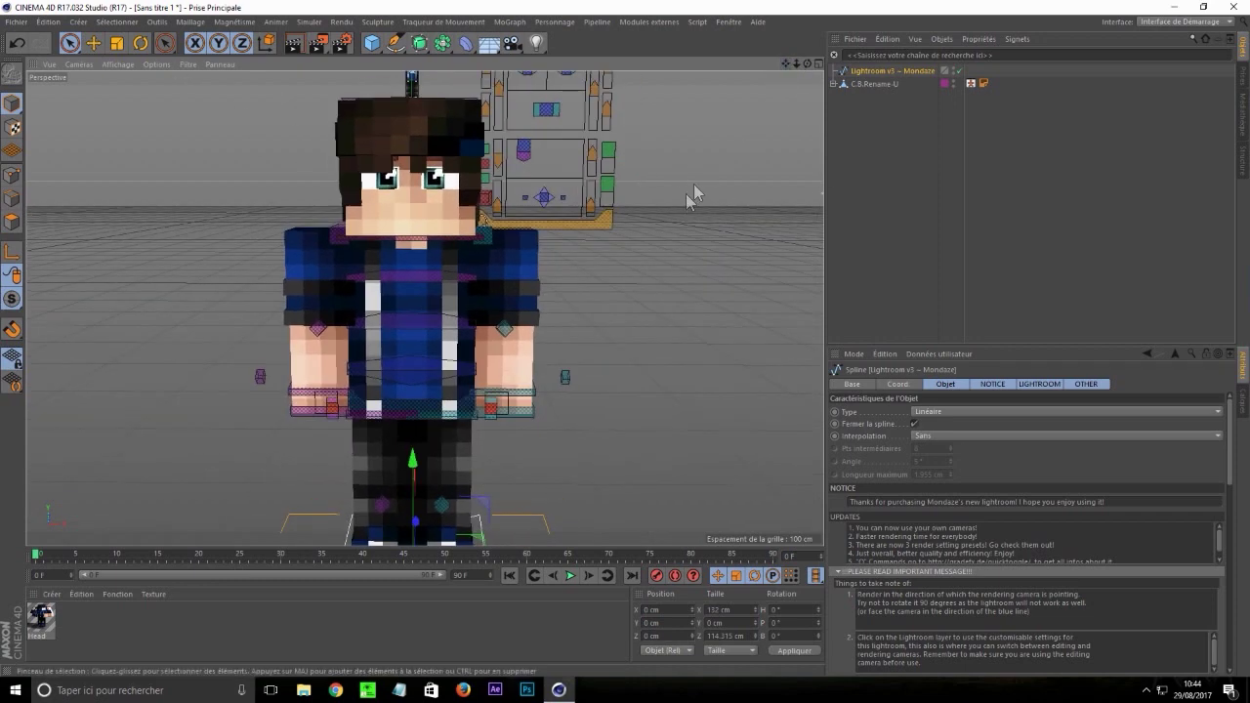
{"action": "mouse_move", "coordinate": [807, 65]}
{"action": "left_mouse_down"}
{"action": "mouse_move", "coordinate": [693, 70]}
{"action": "mouse_move", "coordinate": [870, 78]}
{"action": "mouse_move", "coordinate": [786, 80]}
{"action": "mouse_move", "coordinate": [807, 96]}
{"action": "mouse_move", "coordinate": [809, 60]}
{"action": "mouse_move", "coordinate": [761, 66]}
{"action": "mouse_move", "coordinate": [796, 62]}
{"action": "left_mouse_up"}
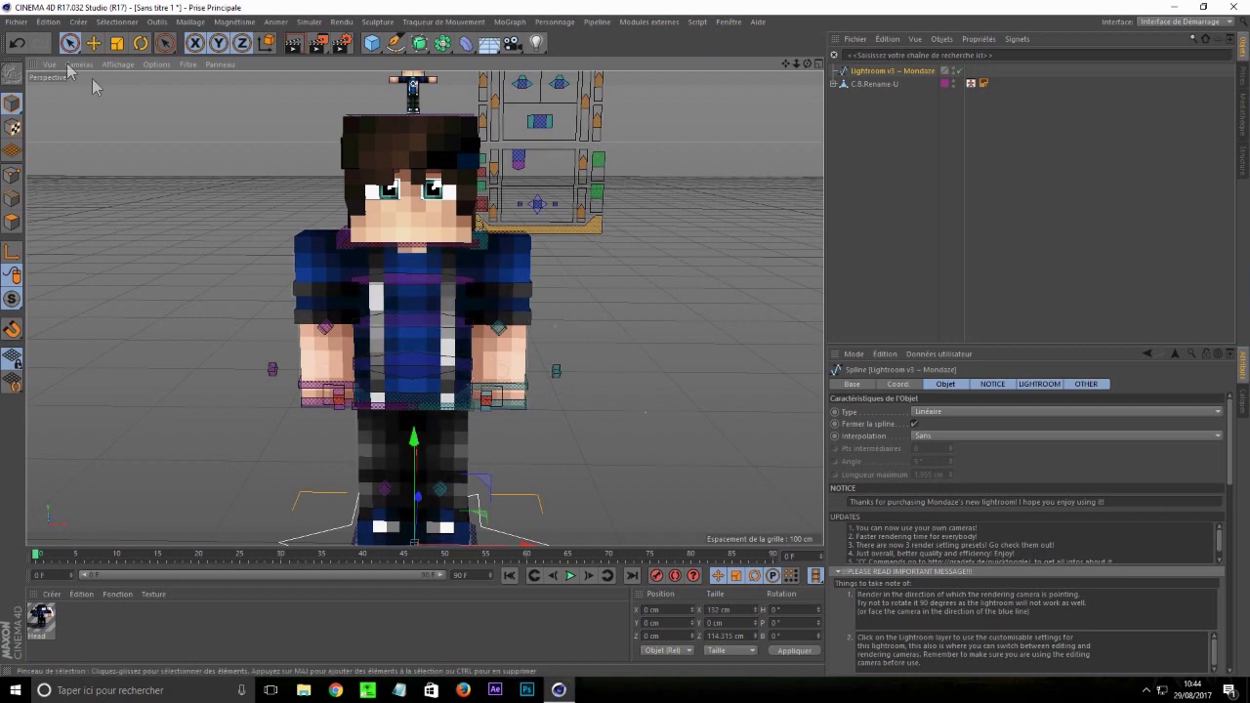
{"action": "left_click", "coordinate": [92, 43]}
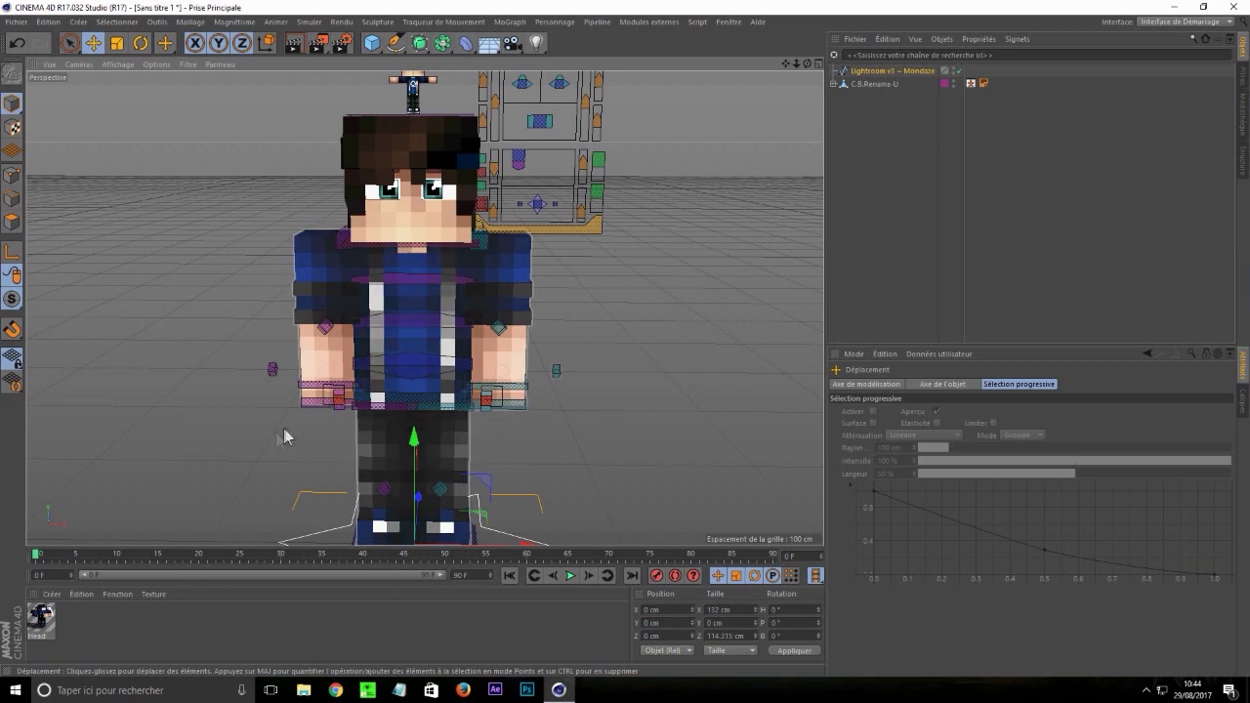
{"action": "left_click", "coordinate": [311, 428]}
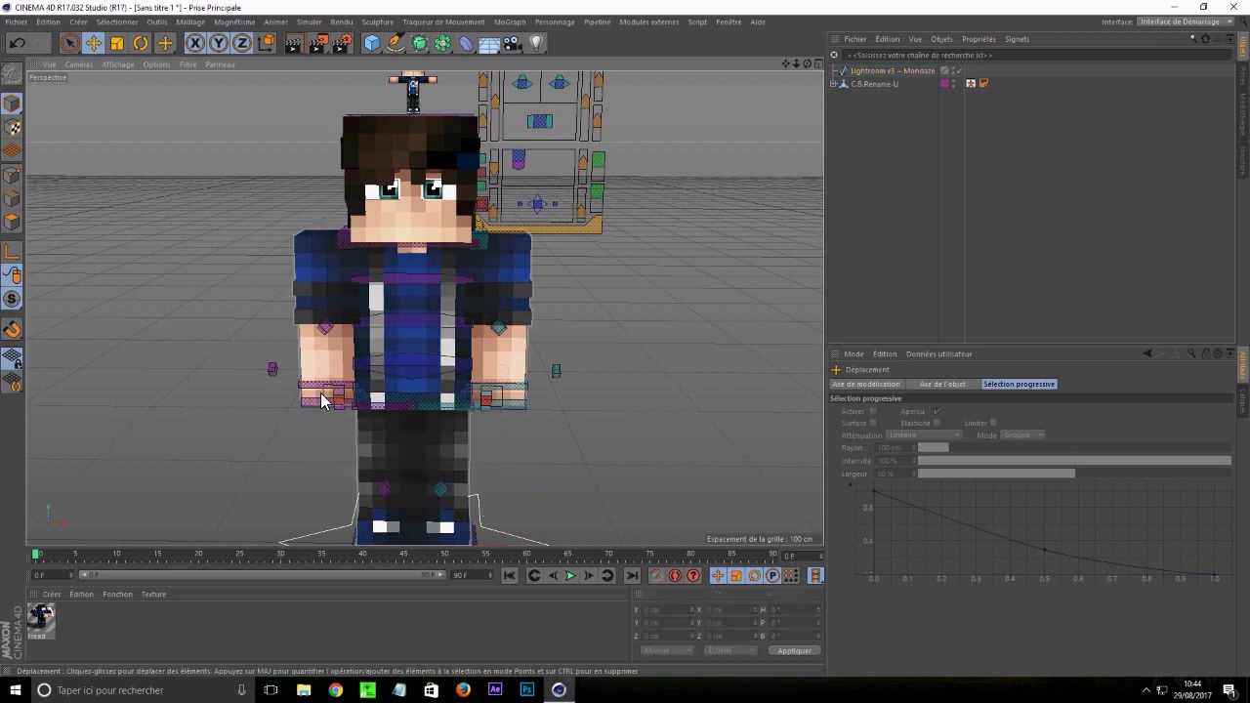
{"action": "left_click", "coordinate": [326, 401]}
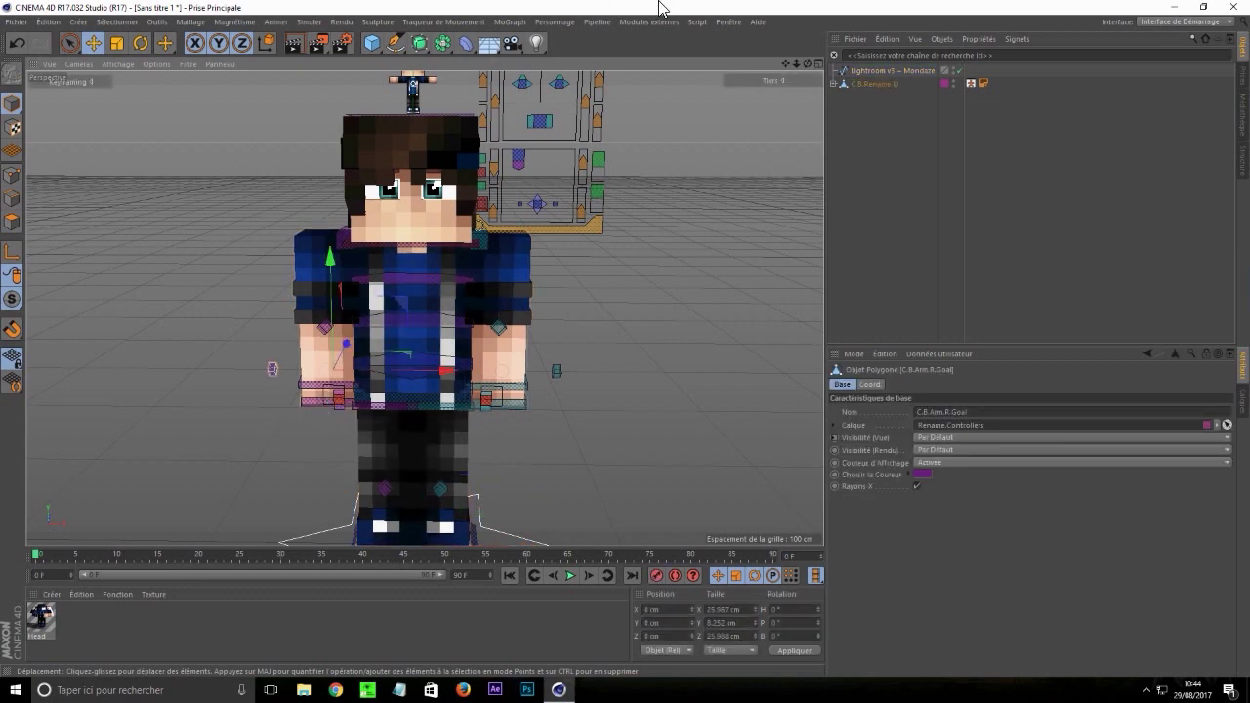
{"action": "mouse_move", "coordinate": [797, 62]}
{"action": "left_mouse_down"}
{"action": "mouse_move", "coordinate": [820, 62]}
{"action": "mouse_move", "coordinate": [786, 58]}
{"action": "mouse_move", "coordinate": [821, 64]}
{"action": "mouse_move", "coordinate": [783, 63]}
{"action": "mouse_move", "coordinate": [797, 60]}
{"action": "left_mouse_up"}
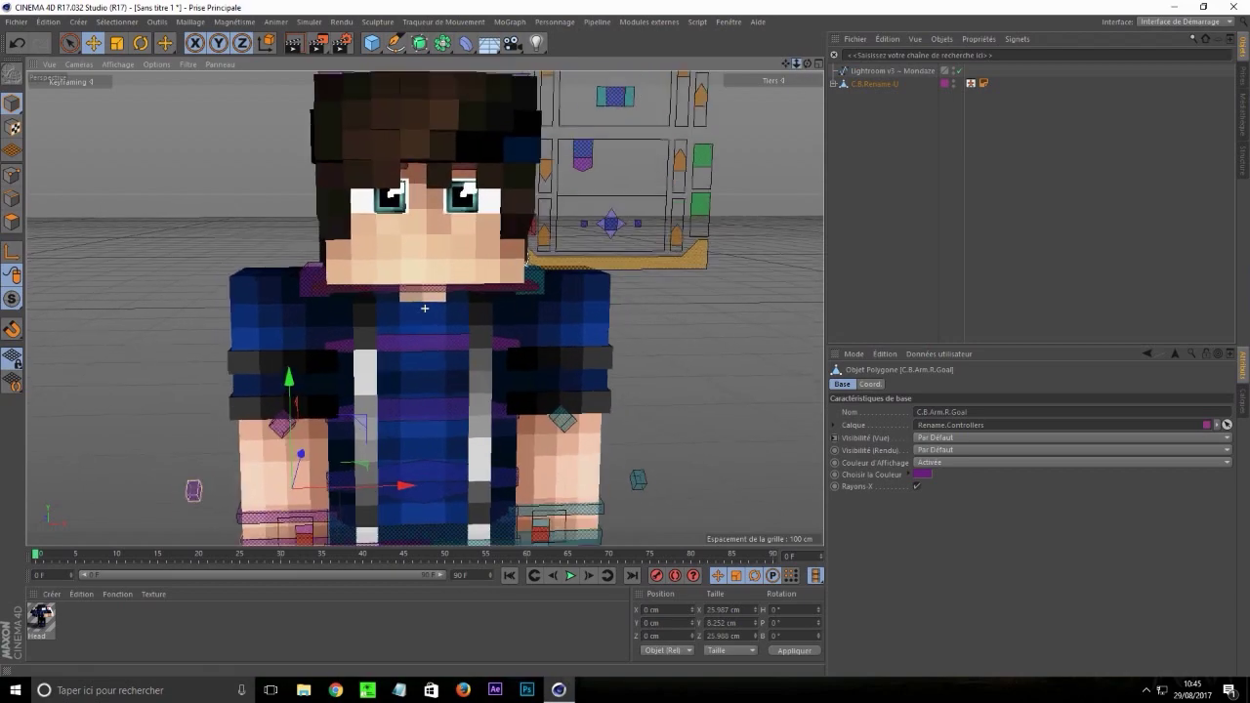
{"action": "scroll", "coordinate": [549, 252], "scroll_direction": "up", "scroll_amount": 5}
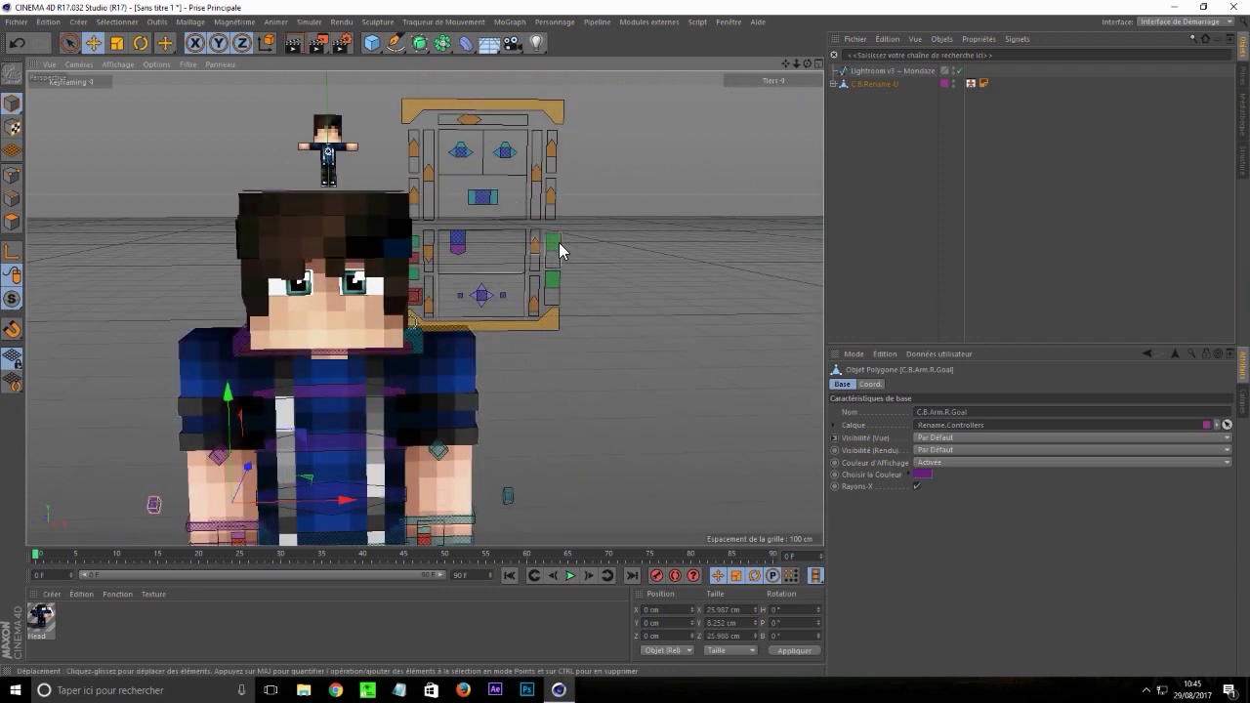
{"action": "left_click", "coordinate": [558, 244]}
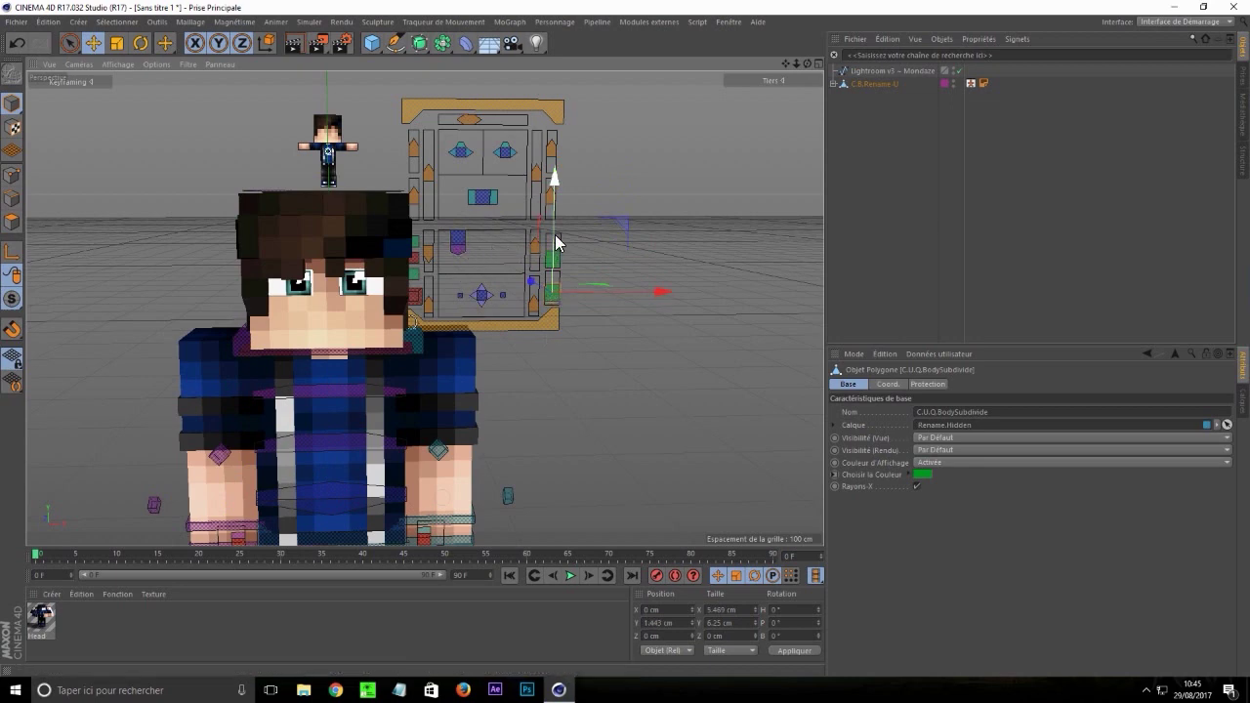
{"action": "left_click_drag", "start_coordinate": [554, 290], "coordinate": [552, 294]}
{"action": "left_click", "coordinate": [459, 244]}
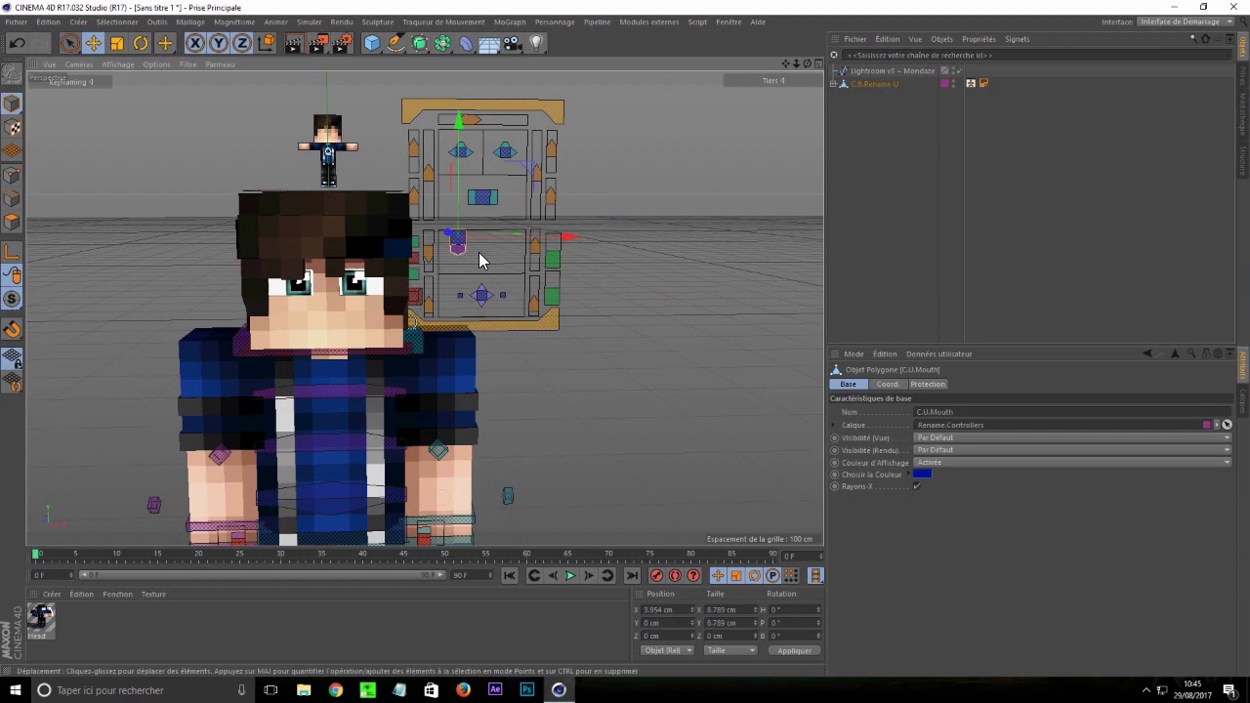
{"action": "mouse_move", "coordinate": [479, 252]}
{"action": "left_mouse_down"}
{"action": "mouse_move", "coordinate": [487, 262]}
{"action": "mouse_move", "coordinate": [472, 264]}
{"action": "mouse_move", "coordinate": [496, 260]}
{"action": "mouse_move", "coordinate": [476, 271]}
{"action": "left_mouse_up"}
Try to move C.U.MouthPosition, C.U.Mouth.B and C.U.Mouth.R together, and undo the move
{"action": "left_click", "coordinate": [481, 296]}
{"action": "scroll", "coordinate": [493, 279], "scroll_direction": "up", "scroll_amount": 4}
{"action": "left_click", "coordinate": [478, 314], "text": "shift"}
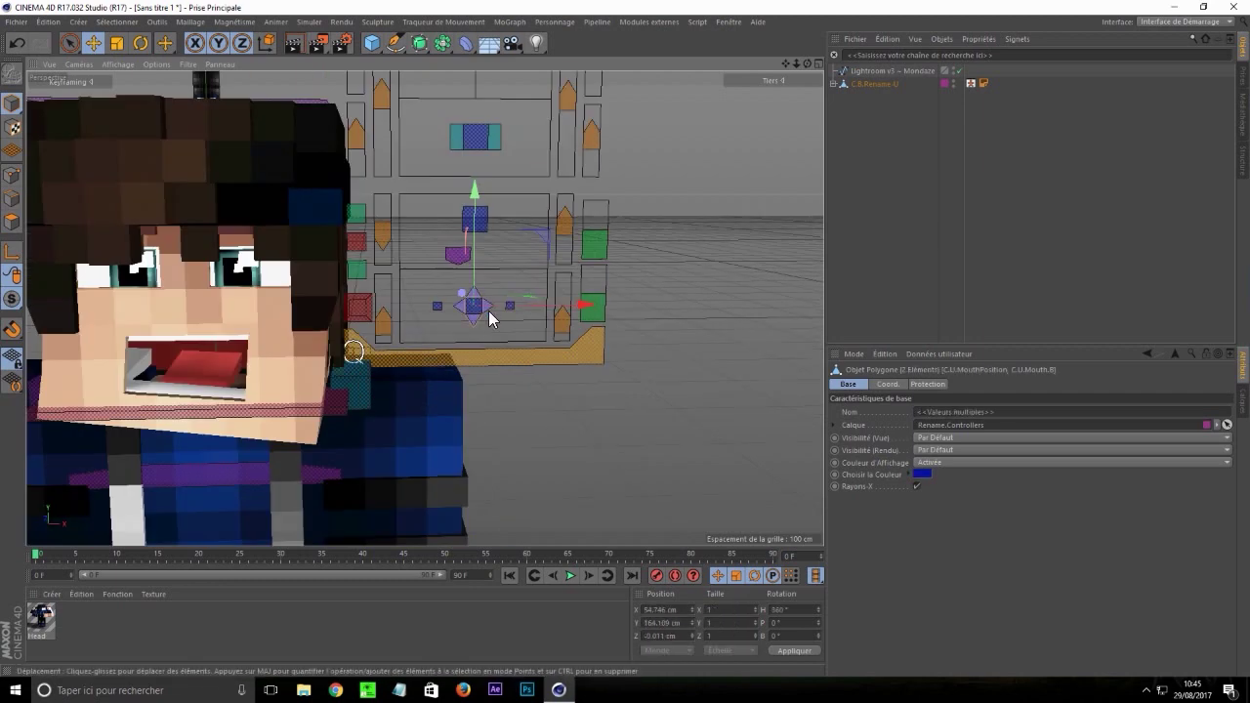
{"action": "left_click", "coordinate": [489, 309], "text": "shift"}
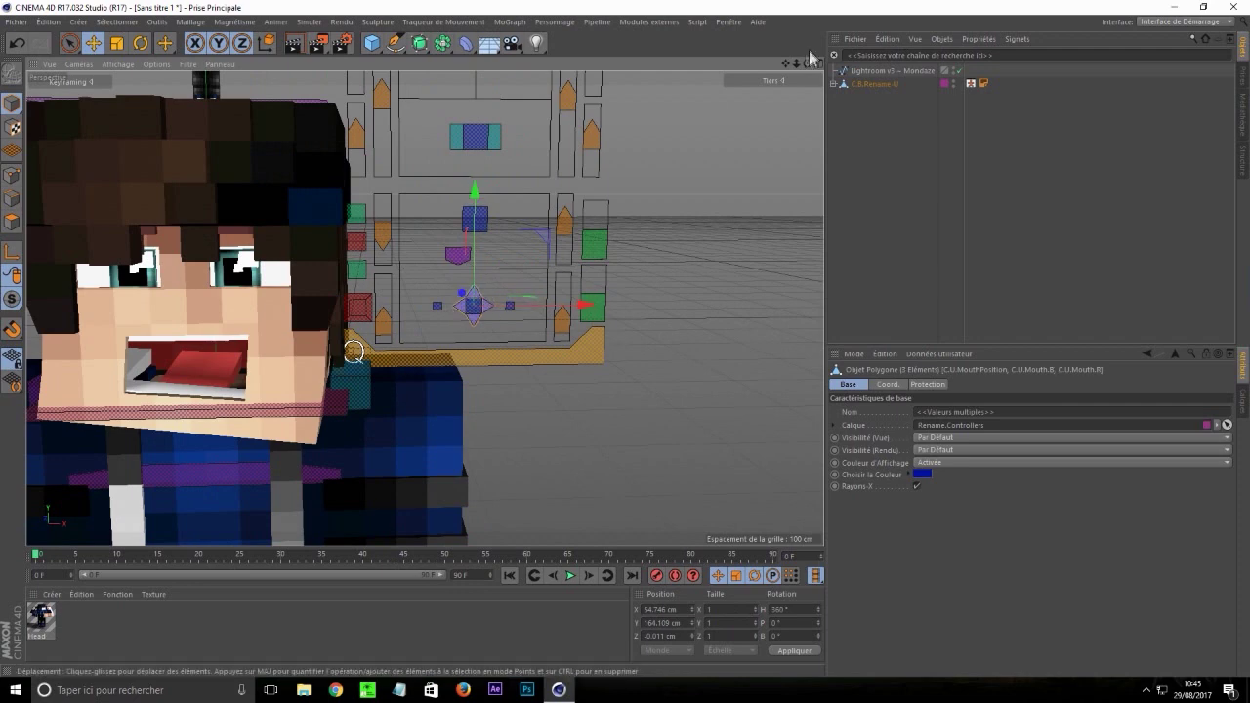
{"action": "left_click_drag", "start_coordinate": [807, 64], "coordinate": [739, 101]}
{"action": "left_click_drag", "start_coordinate": [482, 318], "coordinate": [474, 305]}
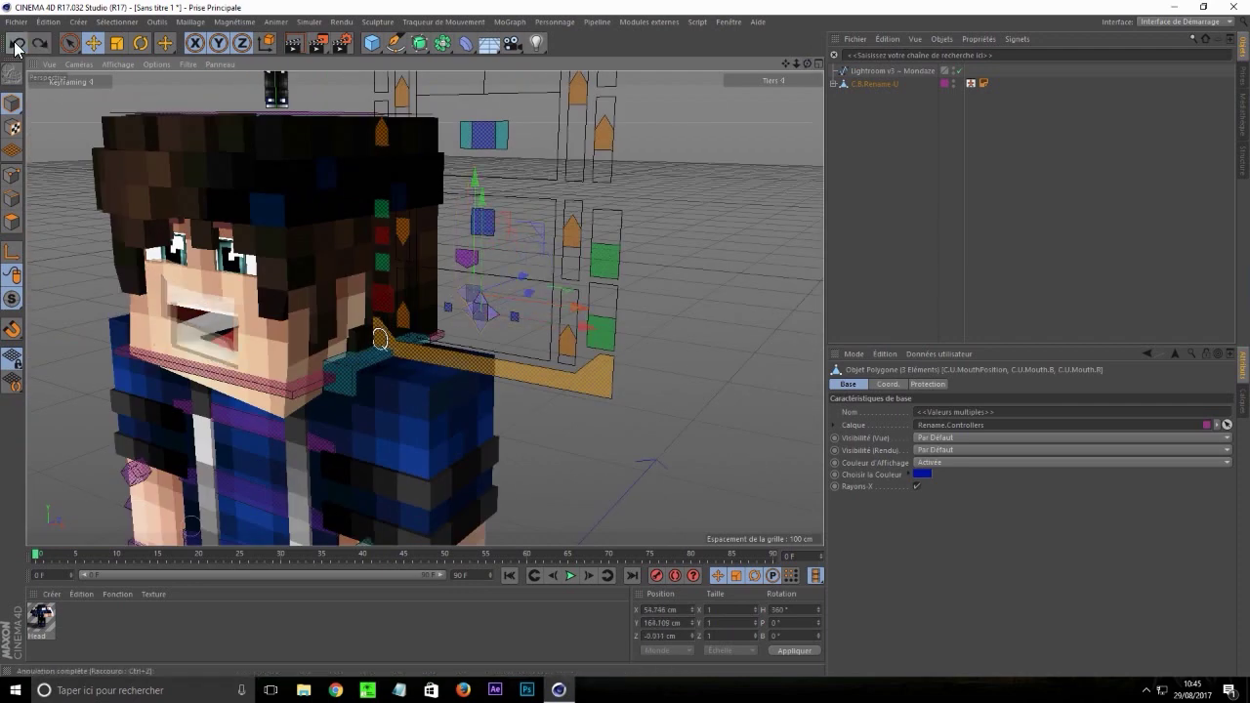
{"action": "left_click", "coordinate": [16, 49]}
Offset the side mouth controllers to lift the mouth corners and narrow the mouth opening into a grin
{"action": "scroll", "coordinate": [532, 289], "scroll_direction": "up", "scroll_amount": 4}
{"action": "left_click", "coordinate": [533, 286]}
{"action": "left_click_drag", "start_coordinate": [532, 290], "coordinate": [505, 276]}
{"action": "left_click", "coordinate": [575, 276]}
{"action": "left_click_drag", "start_coordinate": [583, 294], "coordinate": [590, 276]}
{"action": "scroll", "coordinate": [490, 177], "scroll_direction": "down", "scroll_amount": 4}
{"action": "left_click_drag", "start_coordinate": [520, 149], "coordinate": [523, 130]}
{"action": "left_click_drag", "start_coordinate": [508, 197], "coordinate": [509, 176]}
{"action": "scroll", "coordinate": [452, 299], "scroll_direction": "down", "scroll_amount": 6}
Reposition C.U.Eyebrow.LM and shift the eye direction controller sideways so the pupils look to the side
{"action": "scroll", "coordinate": [452, 298], "scroll_direction": "up", "scroll_amount": 3}
{"action": "left_click", "coordinate": [541, 101]}
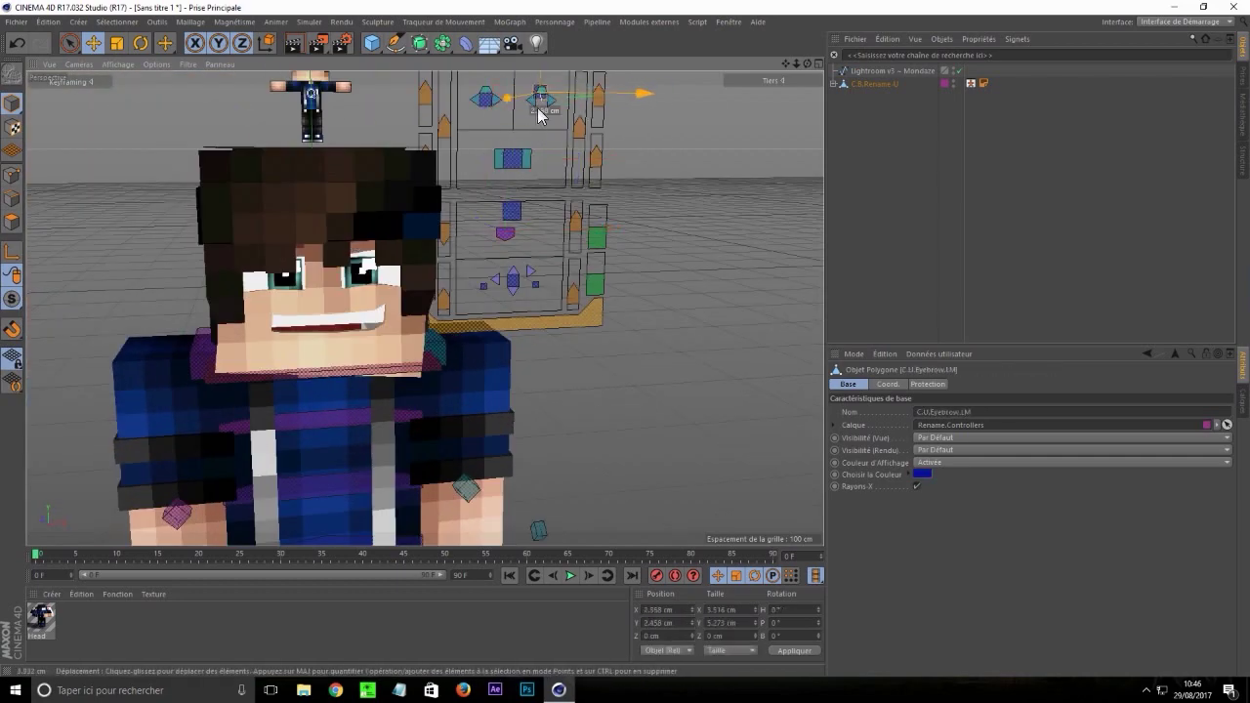
{"action": "scroll", "coordinate": [534, 99], "scroll_direction": "up", "scroll_amount": 5}
{"action": "left_click_drag", "start_coordinate": [500, 214], "coordinate": [541, 207]}
{"action": "scroll", "coordinate": [542, 207], "scroll_direction": "down", "scroll_amount": 4}
Reposition C.U.Eyebrow.RM and C.U.Eyebrow.LM to give the eyebrows a slanted expression
{"action": "left_click_drag", "start_coordinate": [807, 64], "coordinate": [764, 170]}
{"action": "scroll", "coordinate": [760, 175], "scroll_direction": "down", "scroll_amount": 4}
{"action": "mouse_move", "coordinate": [528, 280]}
{"action": "left_mouse_down"}
{"action": "mouse_move", "coordinate": [573, 285]}
{"action": "mouse_move", "coordinate": [528, 279]}
{"action": "left_mouse_up"}
{"action": "left_click", "coordinate": [18, 43]}
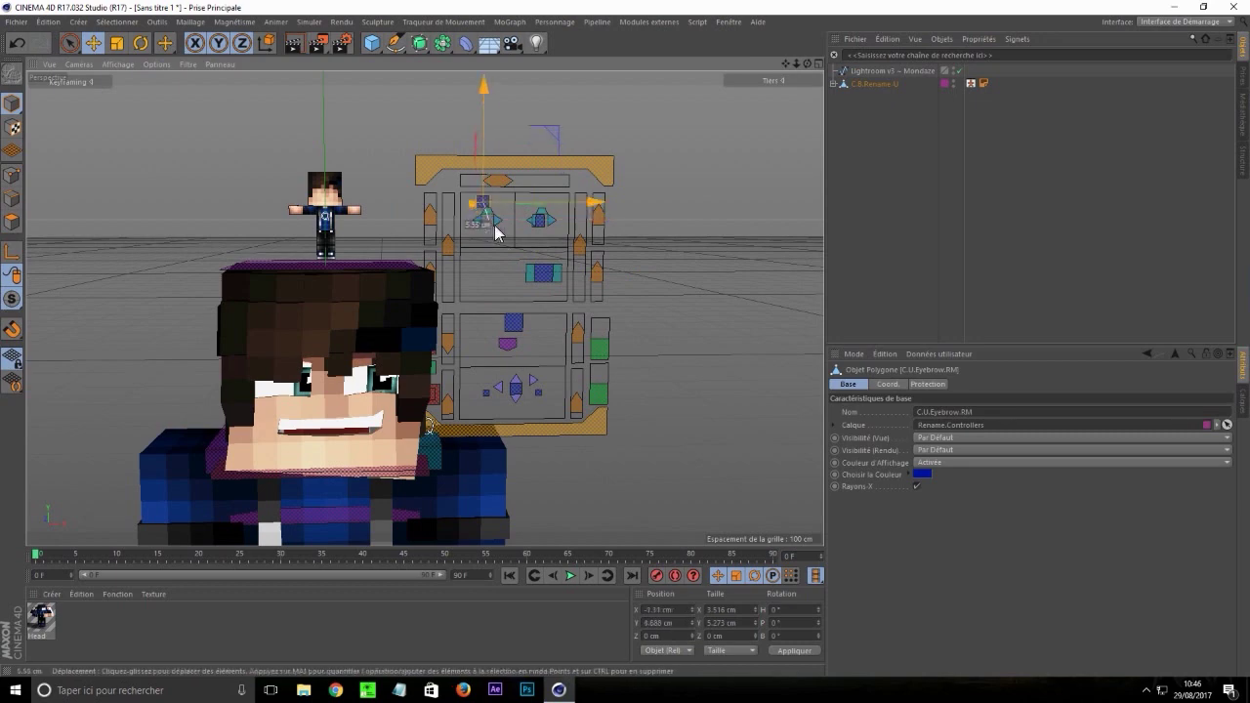
{"action": "left_click_drag", "start_coordinate": [548, 225], "coordinate": [539, 222]}
{"action": "scroll", "coordinate": [539, 222], "scroll_direction": "down", "scroll_amount": 2}
{"action": "left_click_drag", "start_coordinate": [807, 63], "coordinate": [772, 122]}
{"action": "scroll", "coordinate": [586, 391], "scroll_direction": "down", "scroll_amount": 2}
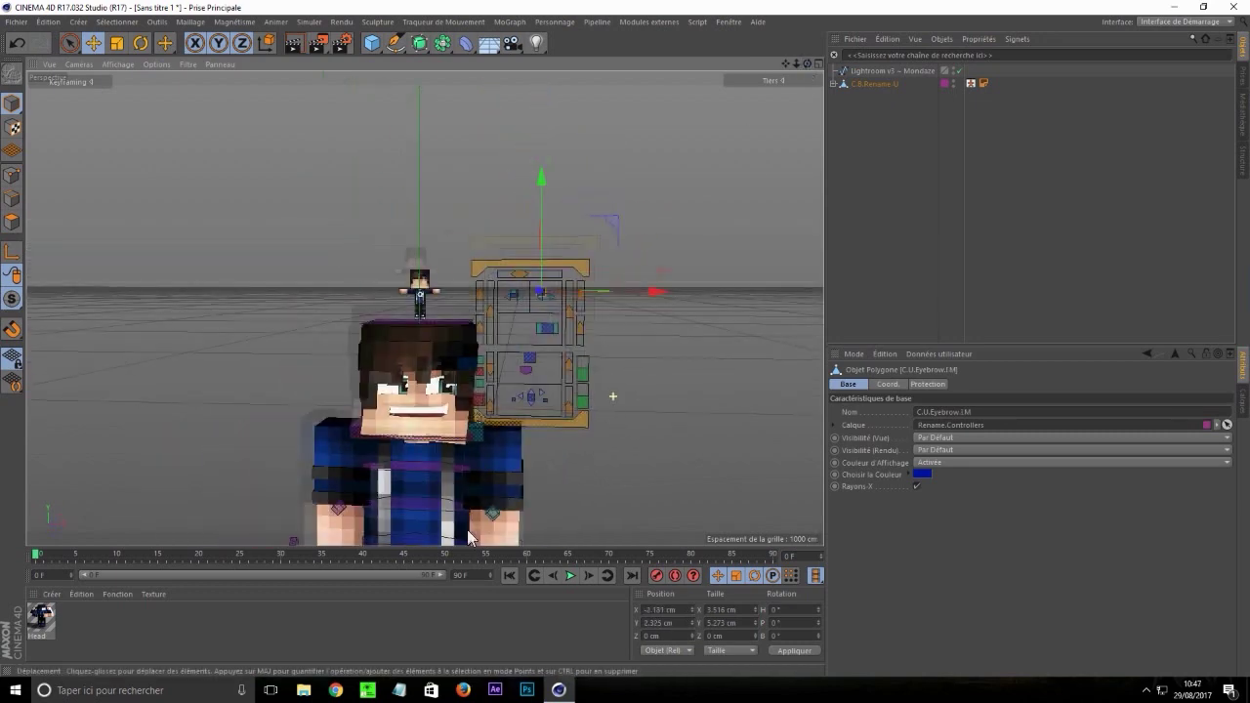
Readjust the mouth controllers on the face panel to open the grin wider and show more teeth
{"action": "scroll", "coordinate": [586, 391], "scroll_direction": "up", "scroll_amount": 3}
{"action": "left_click_drag", "start_coordinate": [552, 382], "coordinate": [545, 398]}
{"action": "scroll", "coordinate": [578, 340], "scroll_direction": "down", "scroll_amount": 1}
{"action": "scroll", "coordinate": [554, 381], "scroll_direction": "up", "scroll_amount": 4}
{"action": "scroll", "coordinate": [554, 468], "scroll_direction": "down", "scroll_amount": 2}
{"action": "left_click_drag", "start_coordinate": [794, 67], "coordinate": [728, 93]}
{"action": "scroll", "coordinate": [410, 301], "scroll_direction": "up", "scroll_amount": 4}
{"action": "left_click_drag", "start_coordinate": [619, 257], "coordinate": [610, 265]}
{"action": "left_click_drag", "start_coordinate": [586, 184], "coordinate": [584, 217]}
{"action": "scroll", "coordinate": [574, 376], "scroll_direction": "down", "scroll_amount": 4}
Fine-tune the positions of C.U.Mouth.L, C.U.Mouth.R and C.U.Mouth.B to shape the lopsided smile
{"action": "left_click", "coordinate": [607, 347]}
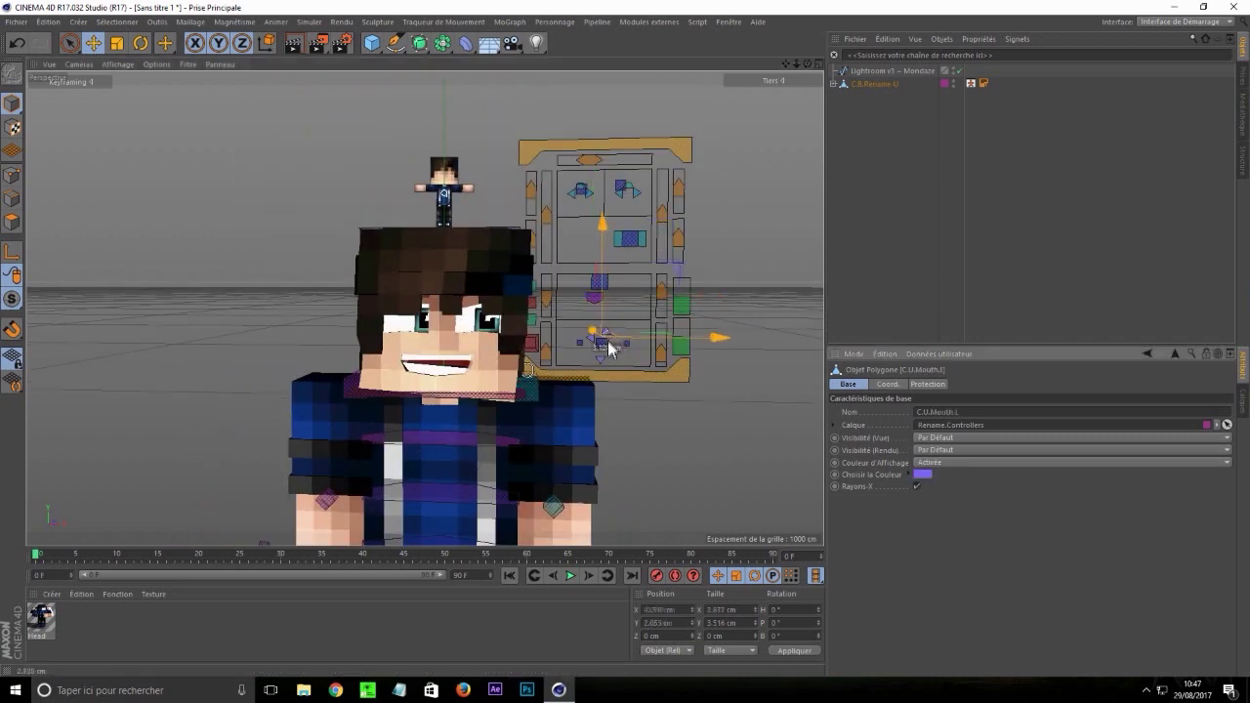
{"action": "left_click", "coordinate": [581, 353]}
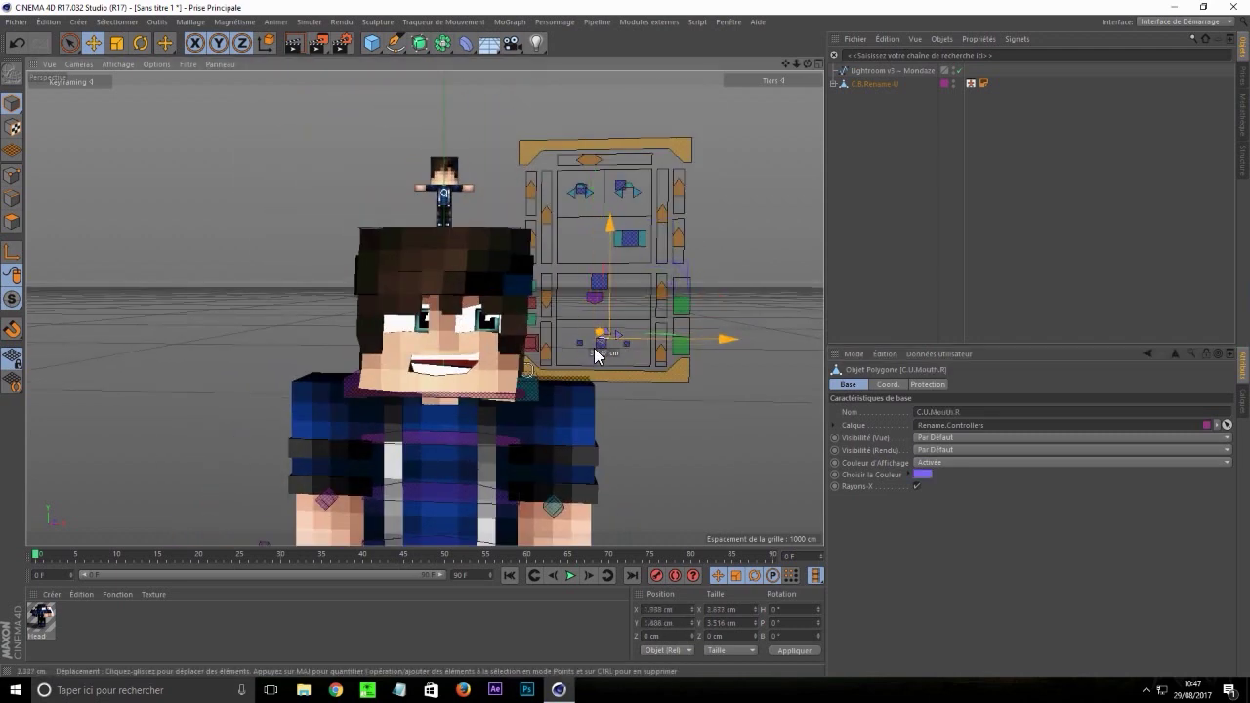
{"action": "left_click_drag", "start_coordinate": [601, 345], "coordinate": [604, 354]}
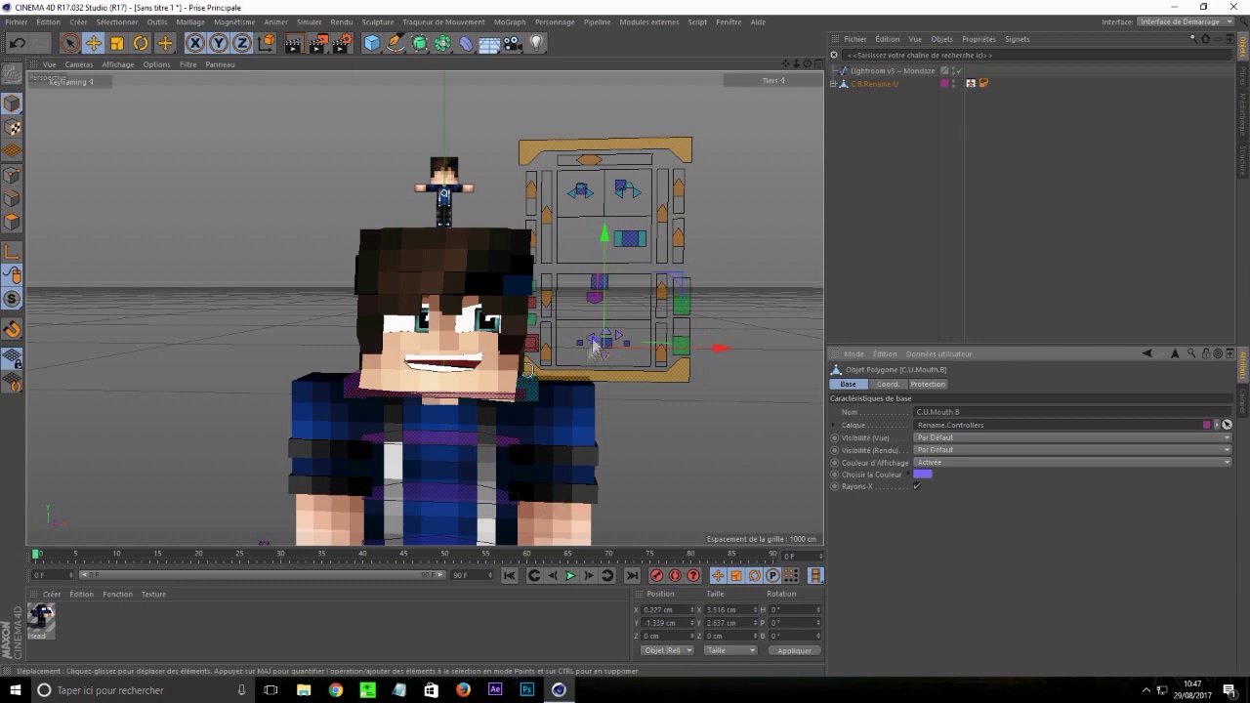
{"action": "left_click", "coordinate": [586, 340]}
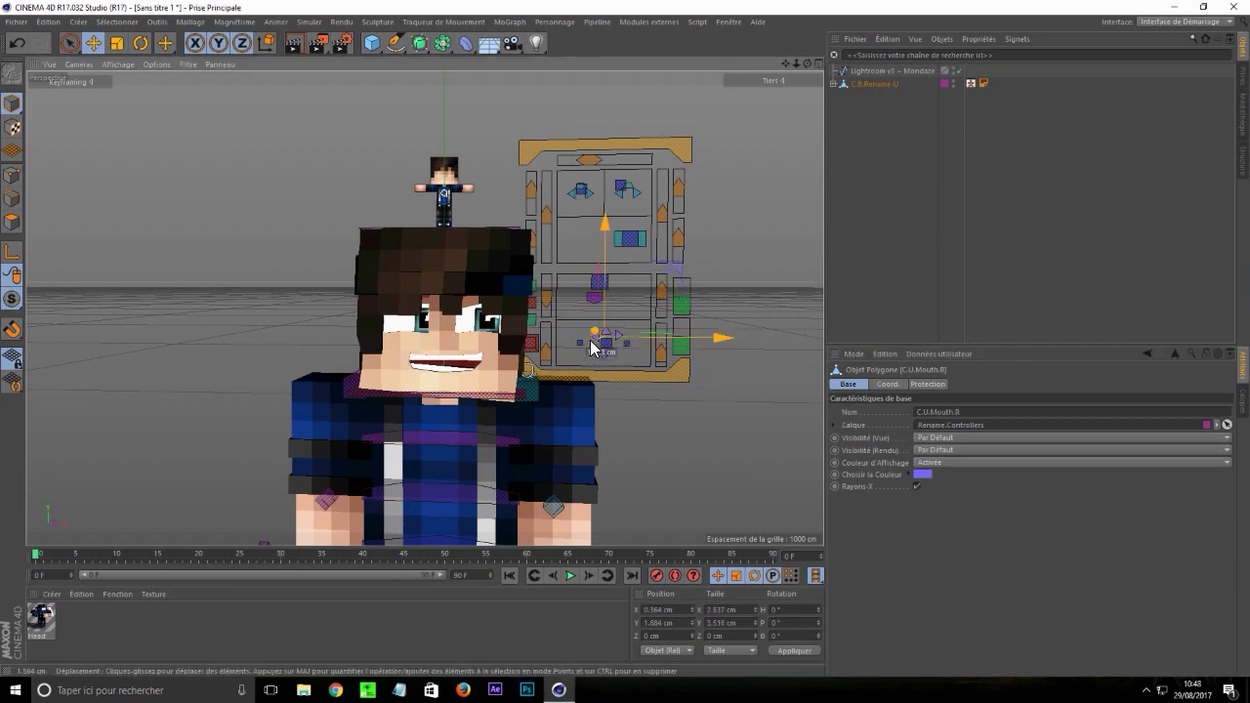
Frame the character's upper body and render a preview in the viewport, then stop the render
{"action": "scroll", "coordinate": [605, 467], "scroll_direction": "down", "scroll_amount": 4}
{"action": "scroll", "coordinate": [613, 467], "scroll_direction": "up", "scroll_amount": 3}
{"action": "left_click_drag", "start_coordinate": [795, 64], "coordinate": [819, 63]}
{"action": "left_click", "coordinate": [286, 41]}
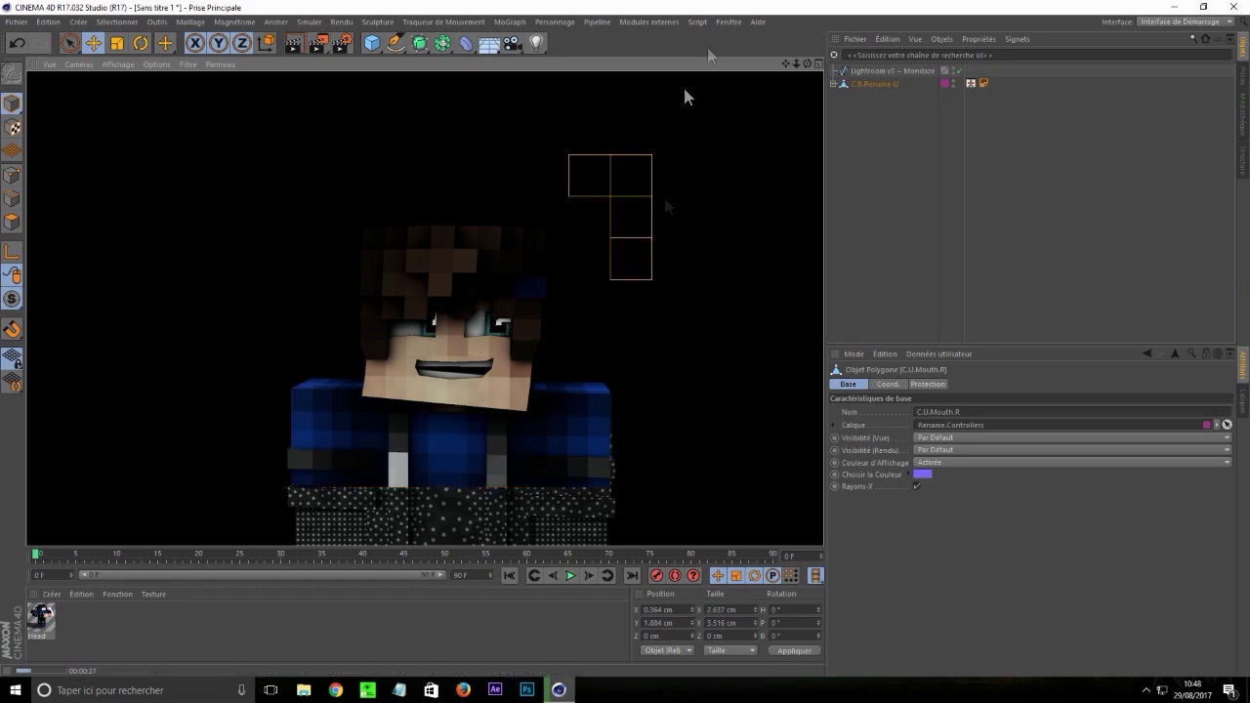
{"action": "left_click", "coordinate": [612, 342]}
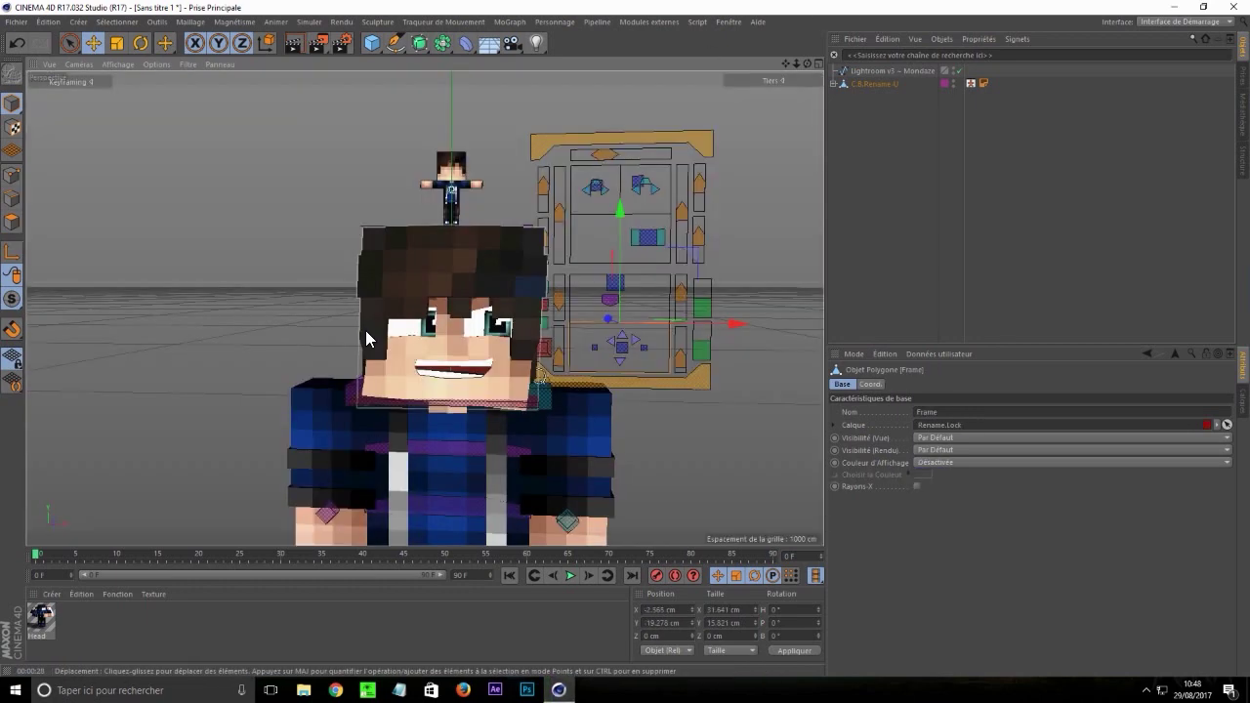
{"action": "scroll", "coordinate": [532, 476], "scroll_direction": "down", "scroll_amount": 1}
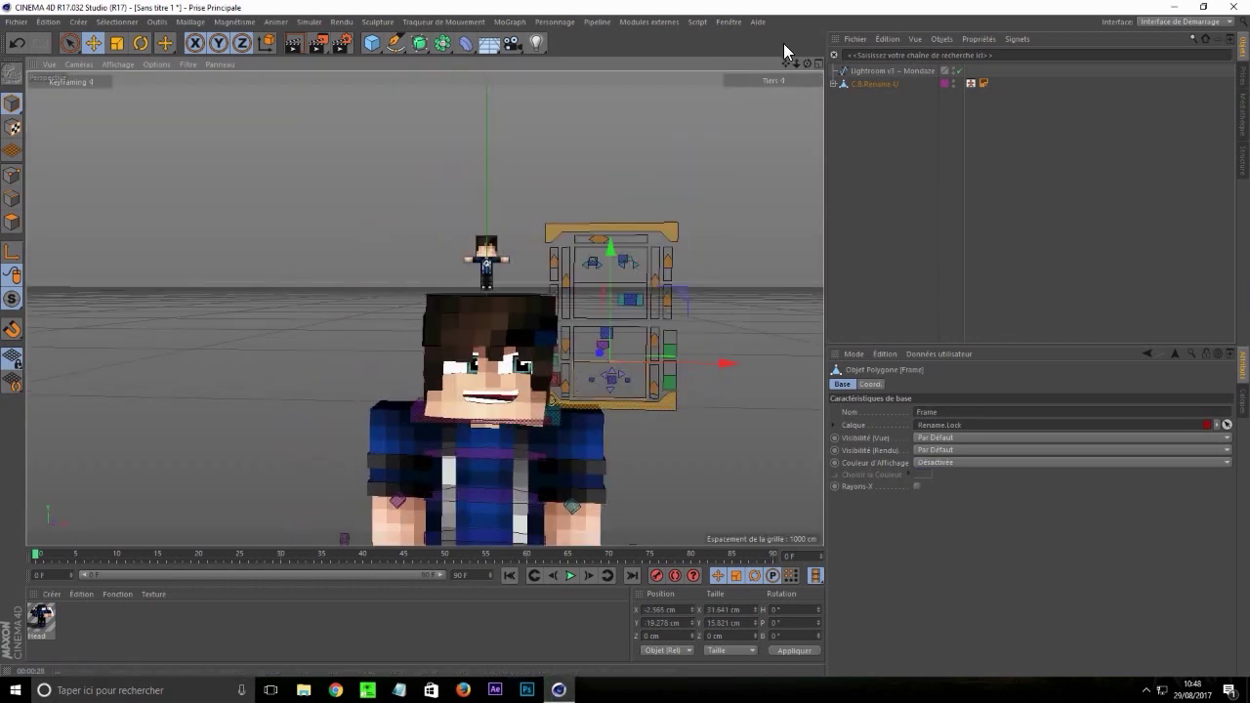
{"action": "left_click_drag", "start_coordinate": [787, 64], "coordinate": [786, 4]}
{"action": "scroll", "coordinate": [533, 441], "scroll_direction": "down", "scroll_amount": 1}
{"action": "scroll", "coordinate": [483, 449], "scroll_direction": "up", "scroll_amount": 2}
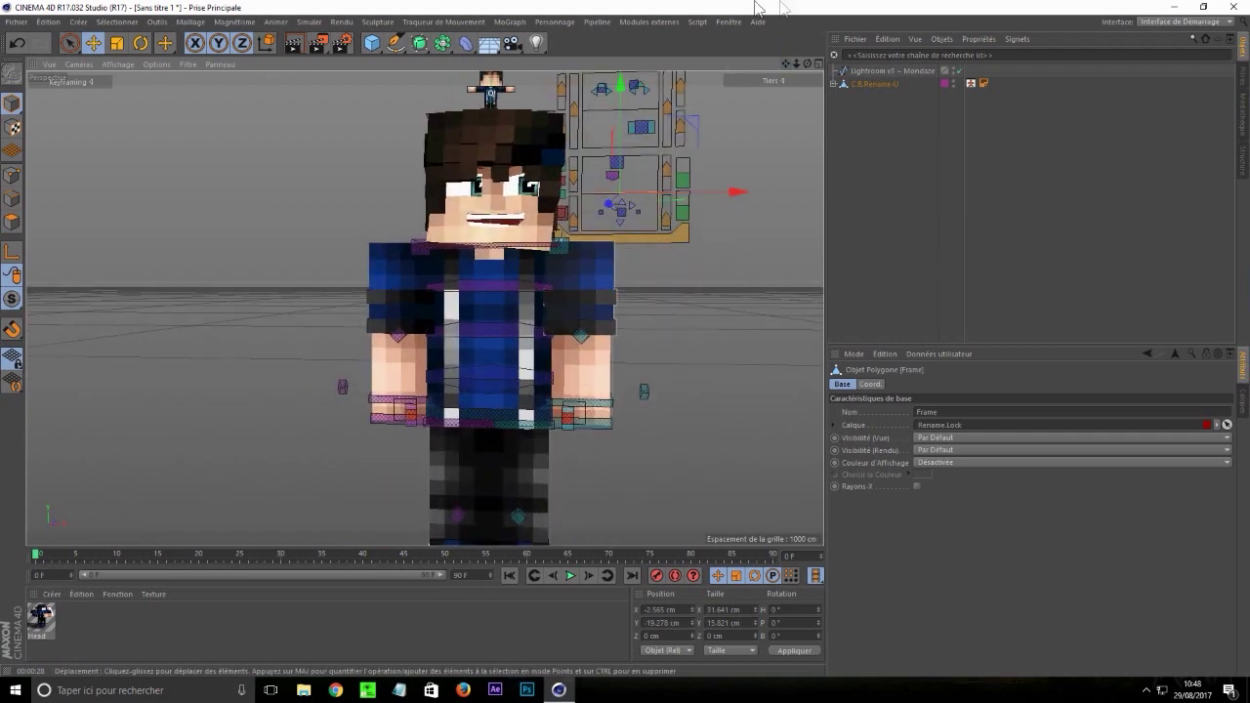
Reposition the foot controllers, including C.B.Leg.L.Goal, to spread the character's legs into a wider standing pose
{"action": "left_click", "coordinate": [797, 76]}
{"action": "mouse_move", "coordinate": [808, 63]}
{"action": "left_mouse_down"}
{"action": "mouse_move", "coordinate": [802, 33]}
{"action": "mouse_move", "coordinate": [795, 61]}
{"action": "mouse_move", "coordinate": [807, 75]}
{"action": "mouse_move", "coordinate": [789, 57]}
{"action": "left_mouse_up"}
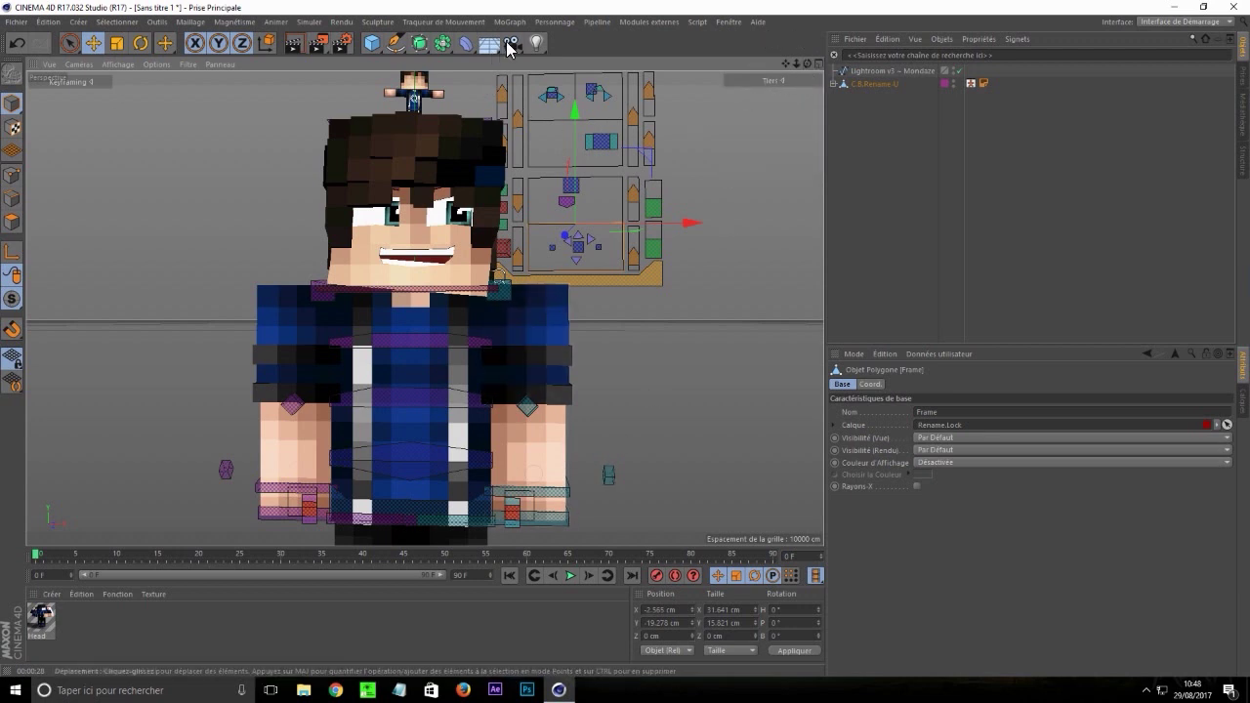
{"action": "left_click_drag", "start_coordinate": [807, 63], "coordinate": [762, 107]}
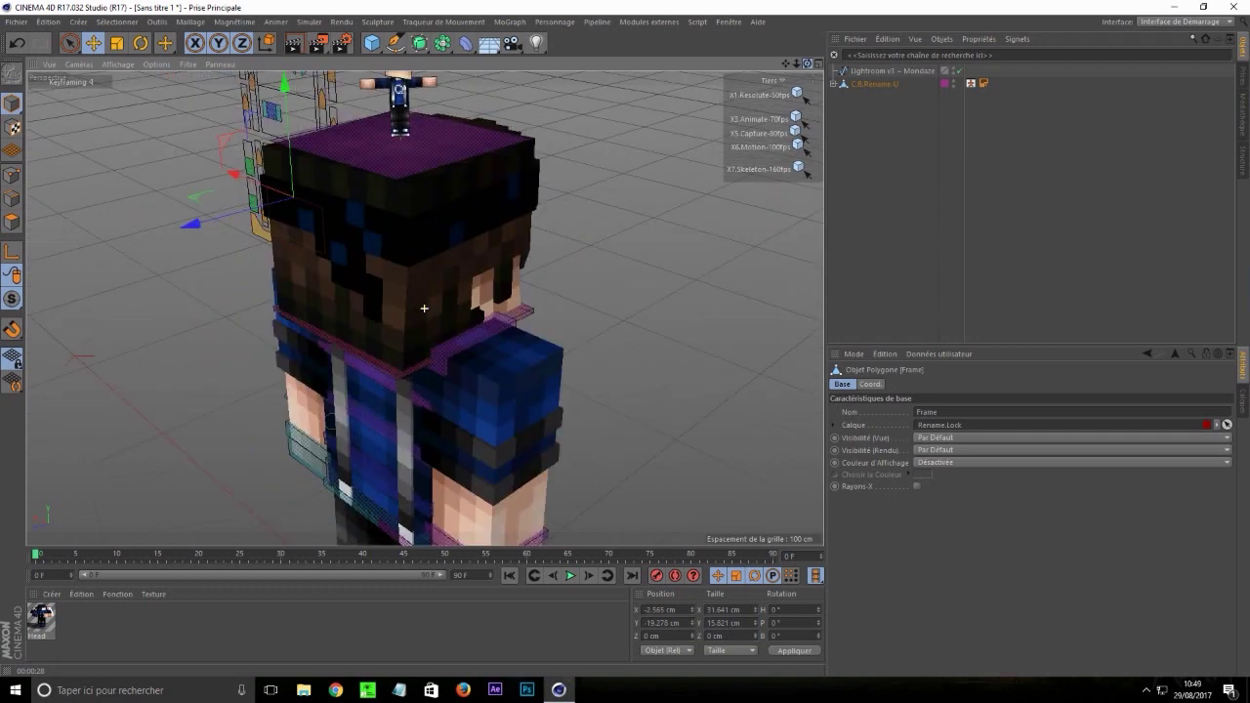
{"action": "left_click_drag", "start_coordinate": [787, 62], "coordinate": [434, 470]}
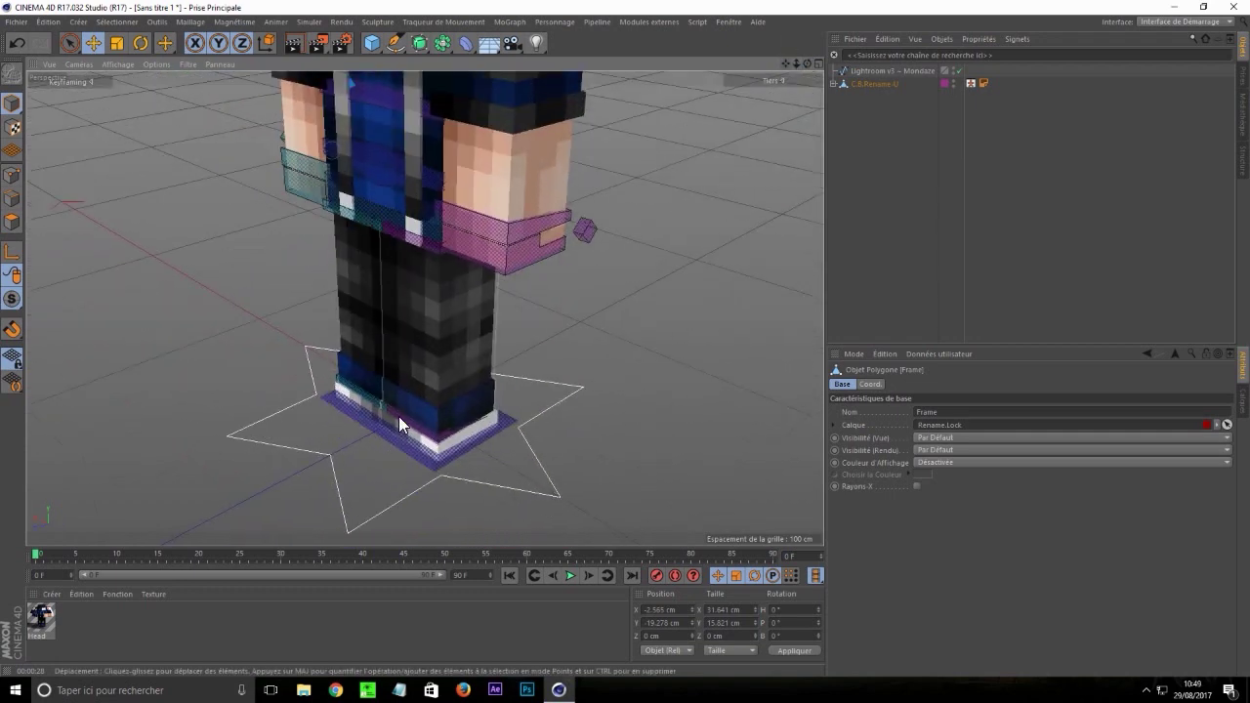
{"action": "left_click", "coordinate": [398, 416]}
{"action": "left_click", "coordinate": [378, 410]}
{"action": "left_click_drag", "start_coordinate": [348, 417], "coordinate": [286, 438]}
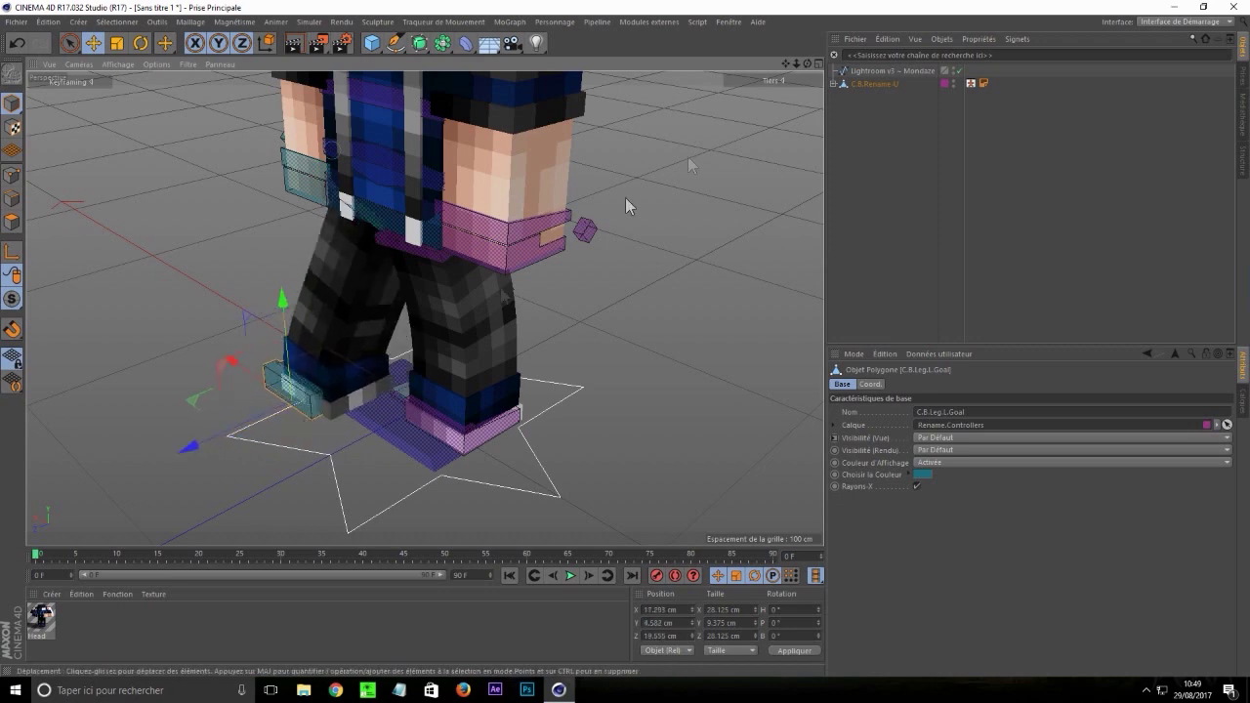
{"action": "left_click_drag", "start_coordinate": [804, 65], "coordinate": [789, 66]}
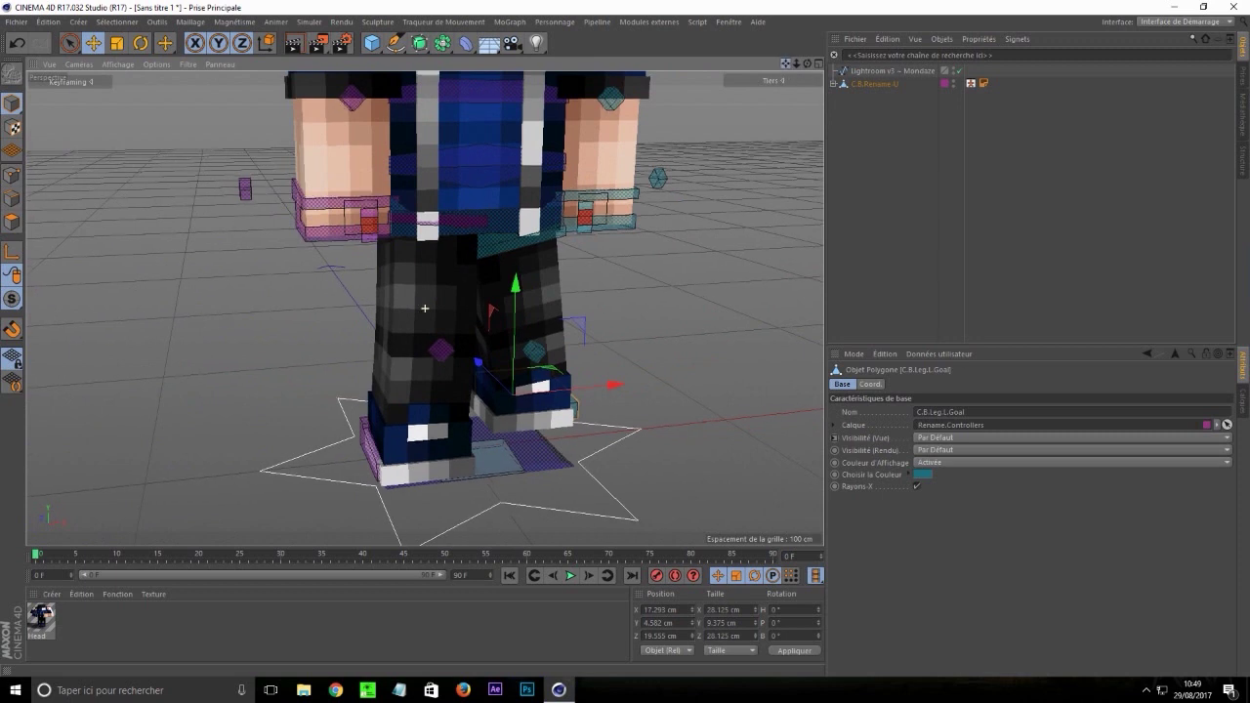
{"action": "left_click_drag", "start_coordinate": [496, 377], "coordinate": [701, 233]}
Frame the character's head and torso from the front, add a camera from that view and look through it
{"action": "left_click", "coordinate": [785, 71]}
{"action": "left_click_drag", "start_coordinate": [785, 65], "coordinate": [732, 127]}
{"action": "left_click_drag", "start_coordinate": [797, 61], "coordinate": [797, 60]}
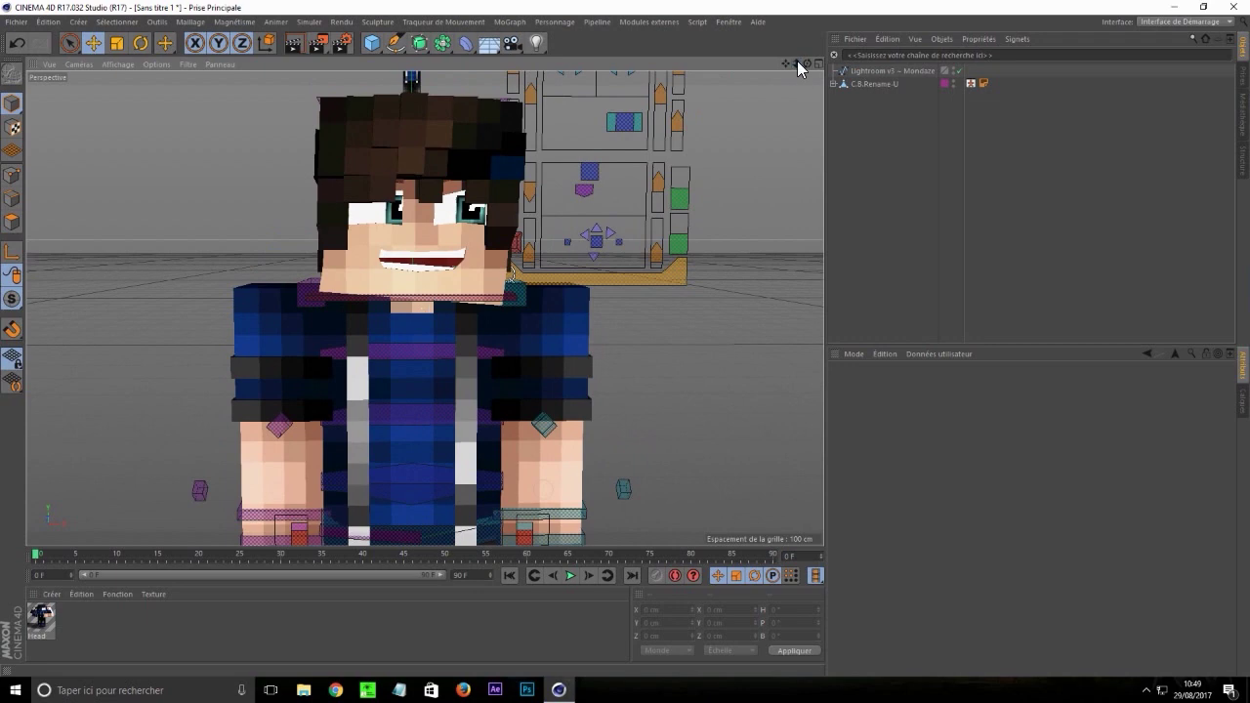
{"action": "left_click", "coordinate": [513, 43]}
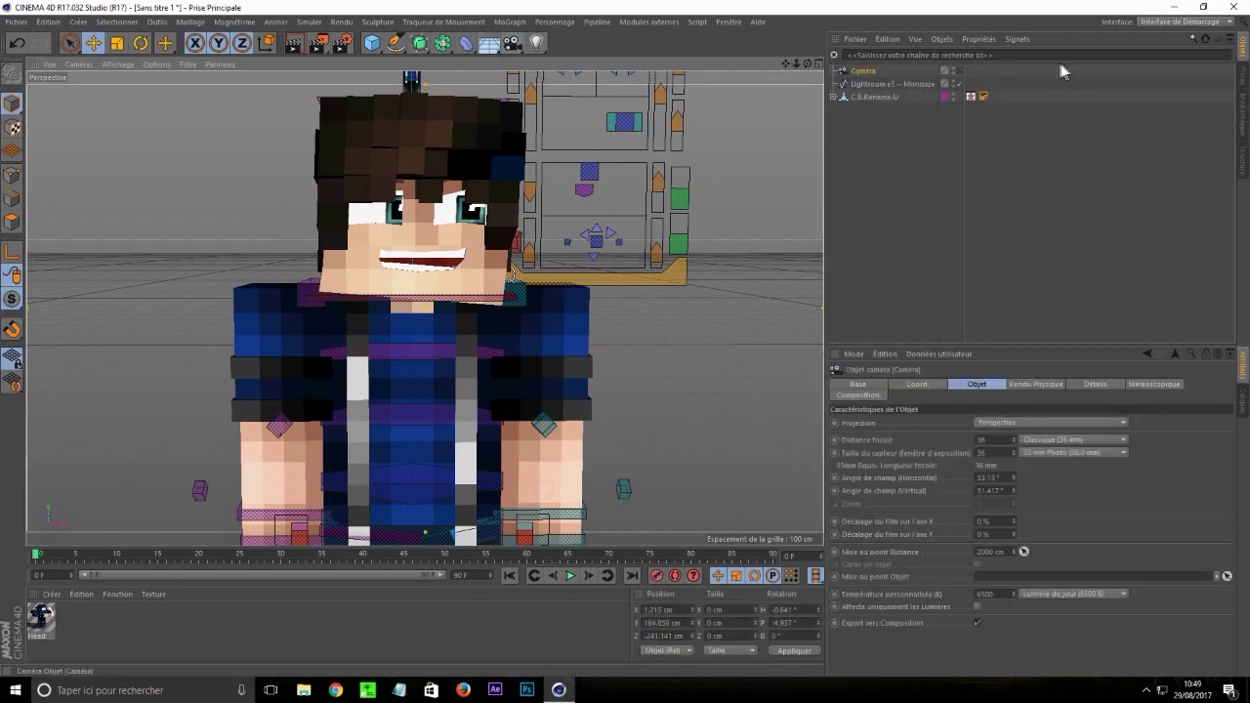
{"action": "left_click", "coordinate": [957, 71]}
Set the camera's horizontal field of view to 90°
{"action": "left_click", "coordinate": [991, 478]}
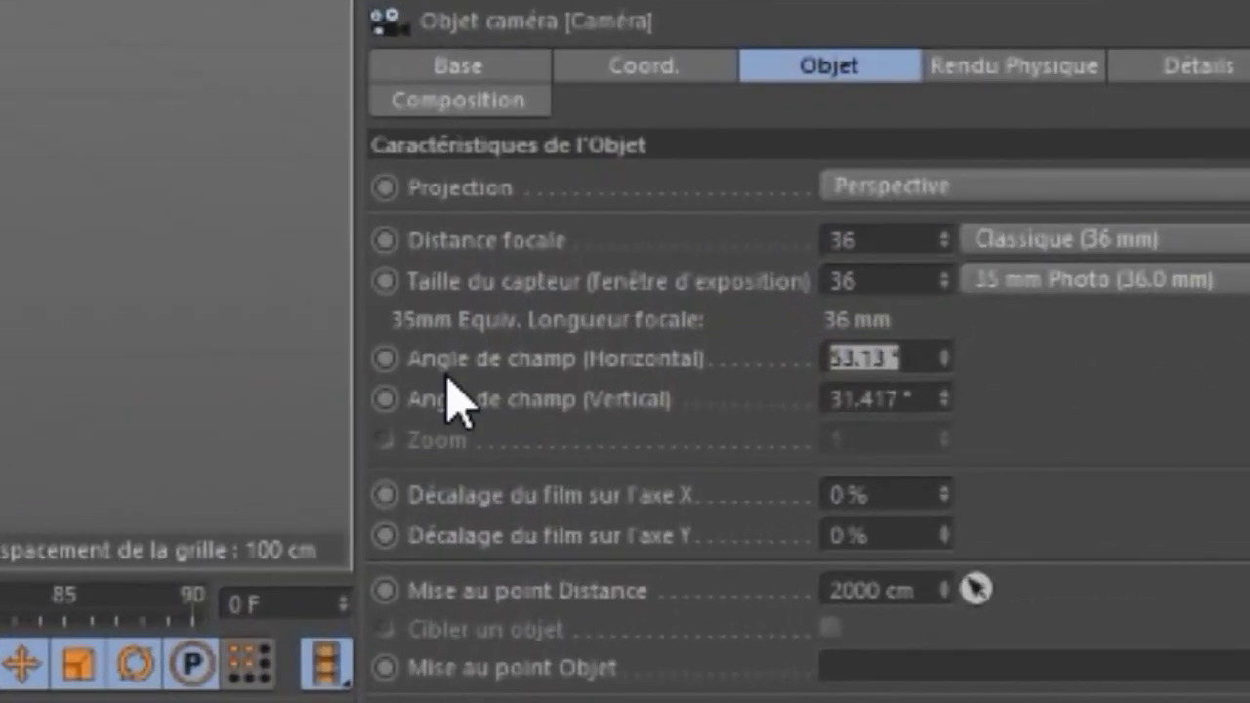
{"action": "left_click", "coordinate": [472, 357]}
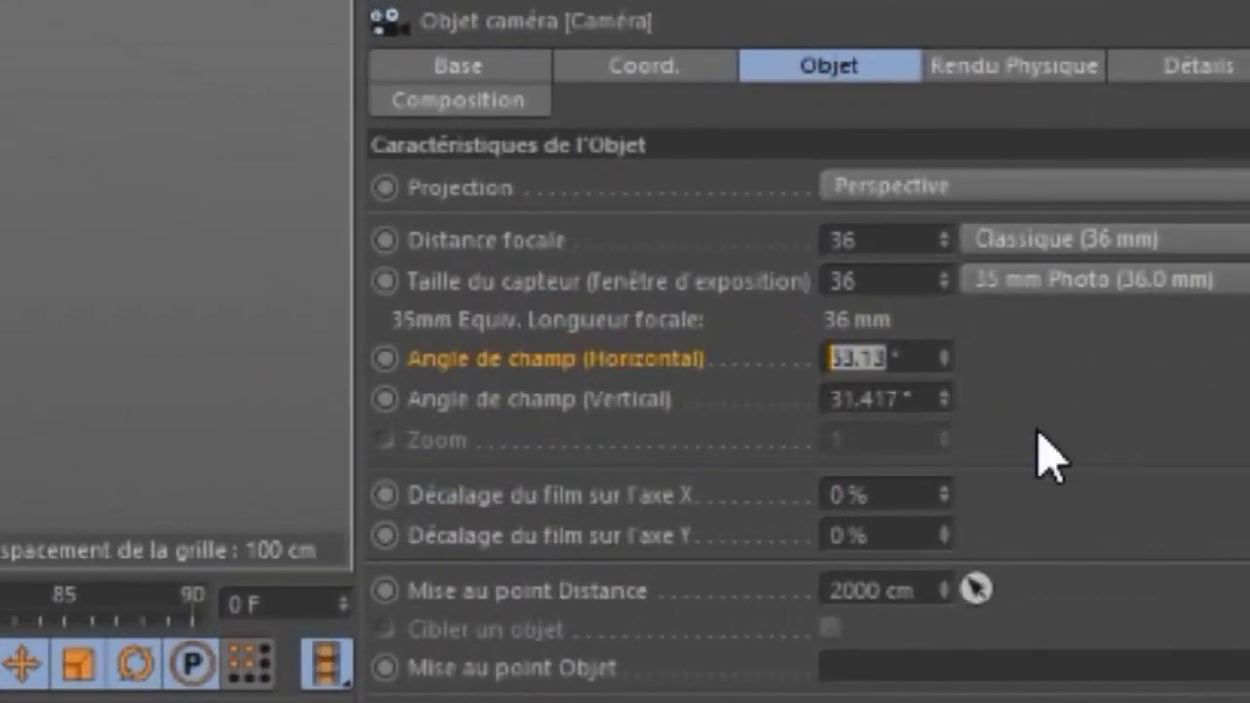
{"action": "type", "text": "90"}
{"action": "key", "text": "Return"}
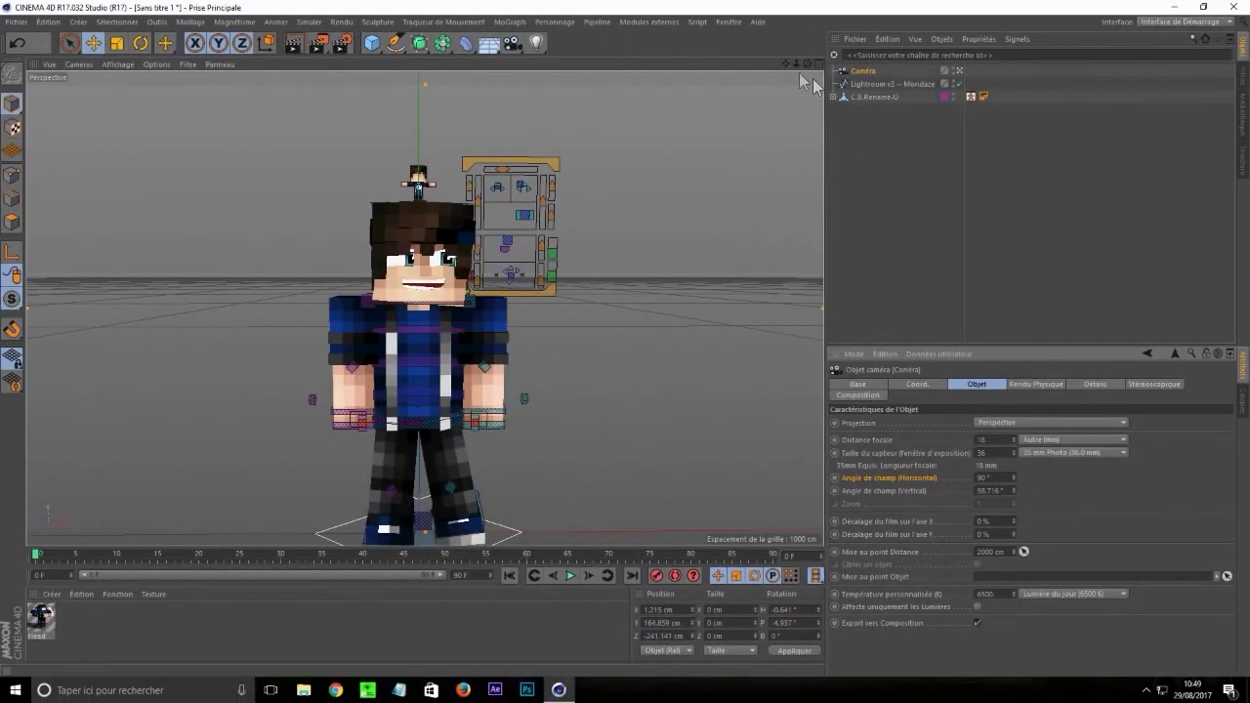
Bring the camera closer to the upper body and set its horizontal field of view to 95°
{"action": "mouse_move", "coordinate": [797, 63]}
{"action": "left_mouse_down"}
{"action": "mouse_move", "coordinate": [869, 63]}
{"action": "mouse_move", "coordinate": [777, 64]}
{"action": "left_mouse_up"}
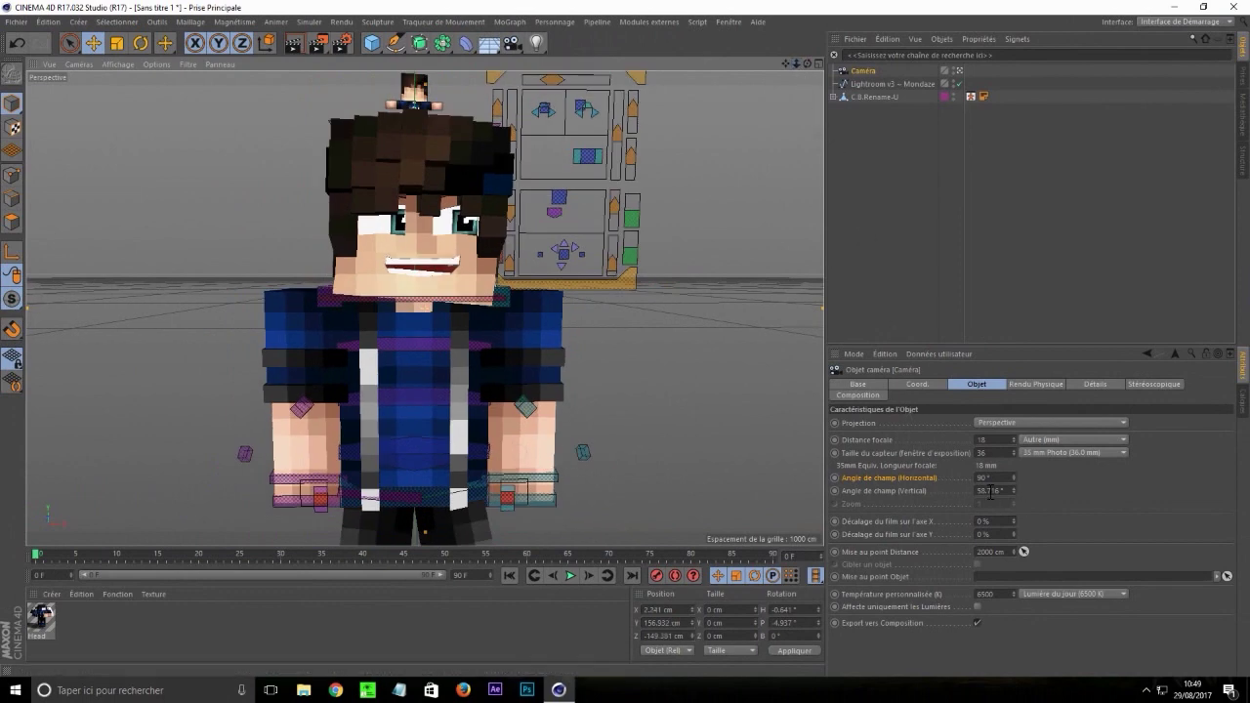
{"action": "left_click_drag", "start_coordinate": [990, 478], "coordinate": [631, 496]}
{"action": "type", "text": "95"}
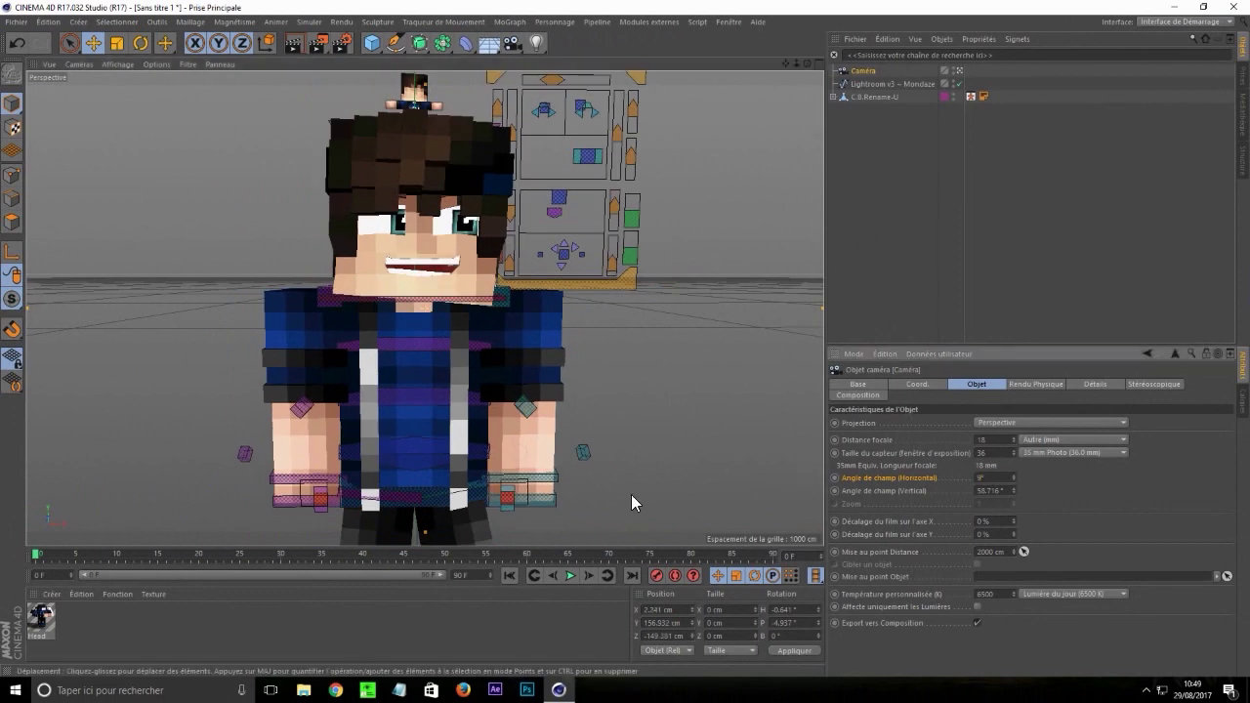
{"action": "key", "text": "Return"}
{"action": "mouse_move", "coordinate": [796, 64]}
{"action": "left_mouse_down"}
{"action": "mouse_move", "coordinate": [808, 63]}
{"action": "mouse_move", "coordinate": [795, 63]}
{"action": "left_mouse_up"}
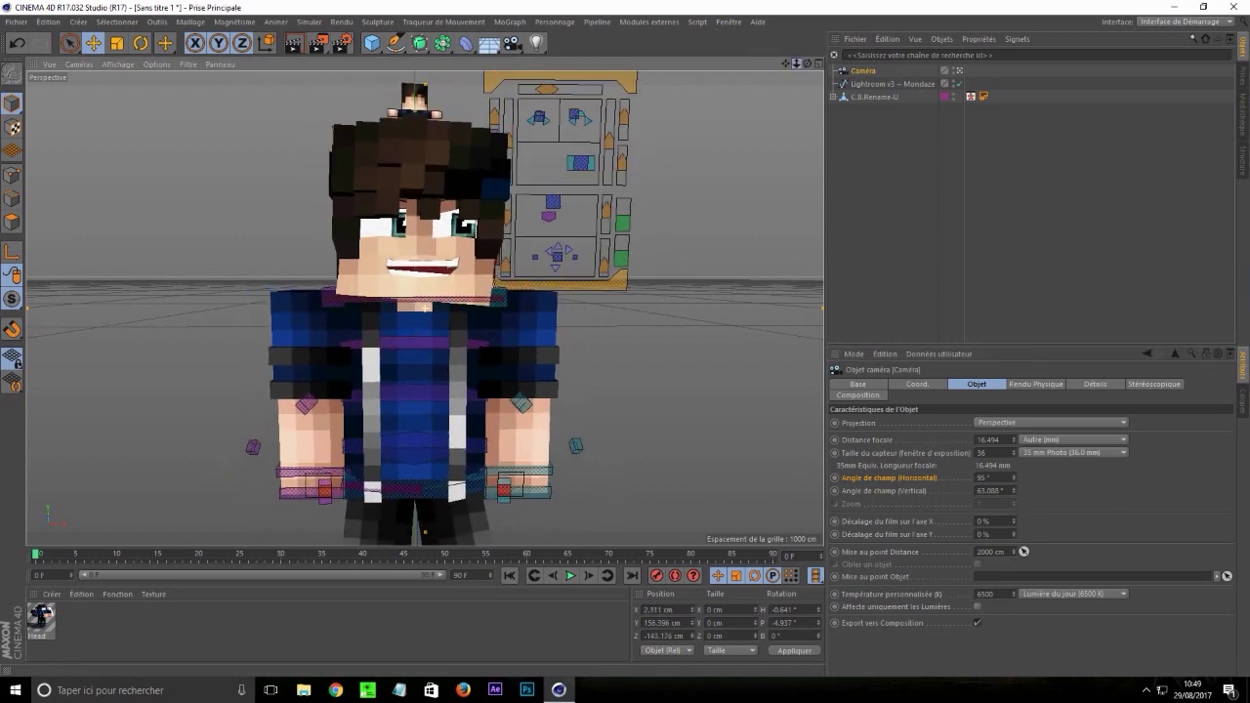
Rotate C.B.Body and the torso controllers up to C.B.Body3 slightly to twist the upper body, undoing excess rotations
{"action": "left_click", "coordinate": [436, 484]}
{"action": "key", "text": "r"}
{"action": "left_click_drag", "start_coordinate": [418, 499], "coordinate": [398, 457]}
{"action": "left_click", "coordinate": [397, 449]}
{"action": "key", "text": "ctrl+z"}
{"action": "key", "text": "ctrl+z"}
{"action": "key", "text": "ctrl+z"}
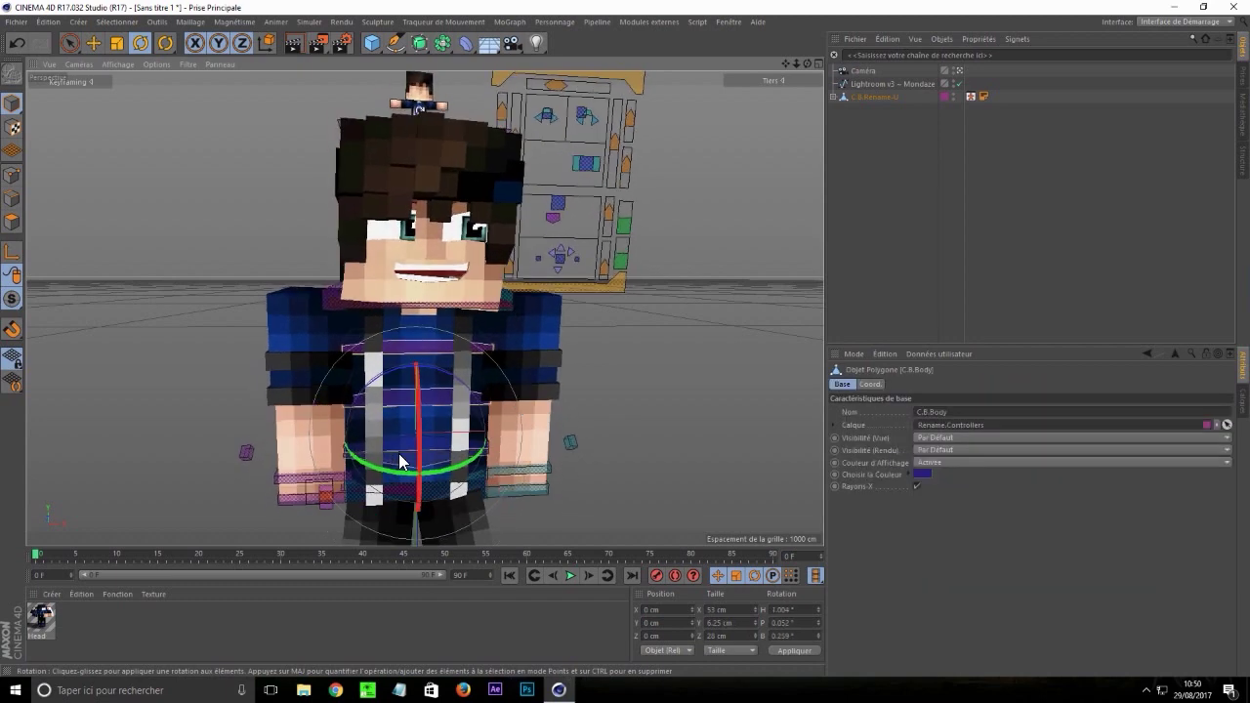
{"action": "left_click", "coordinate": [402, 408]}
{"action": "left_click_drag", "start_coordinate": [402, 408], "coordinate": [397, 409]}
{"action": "left_click", "coordinate": [400, 354]}
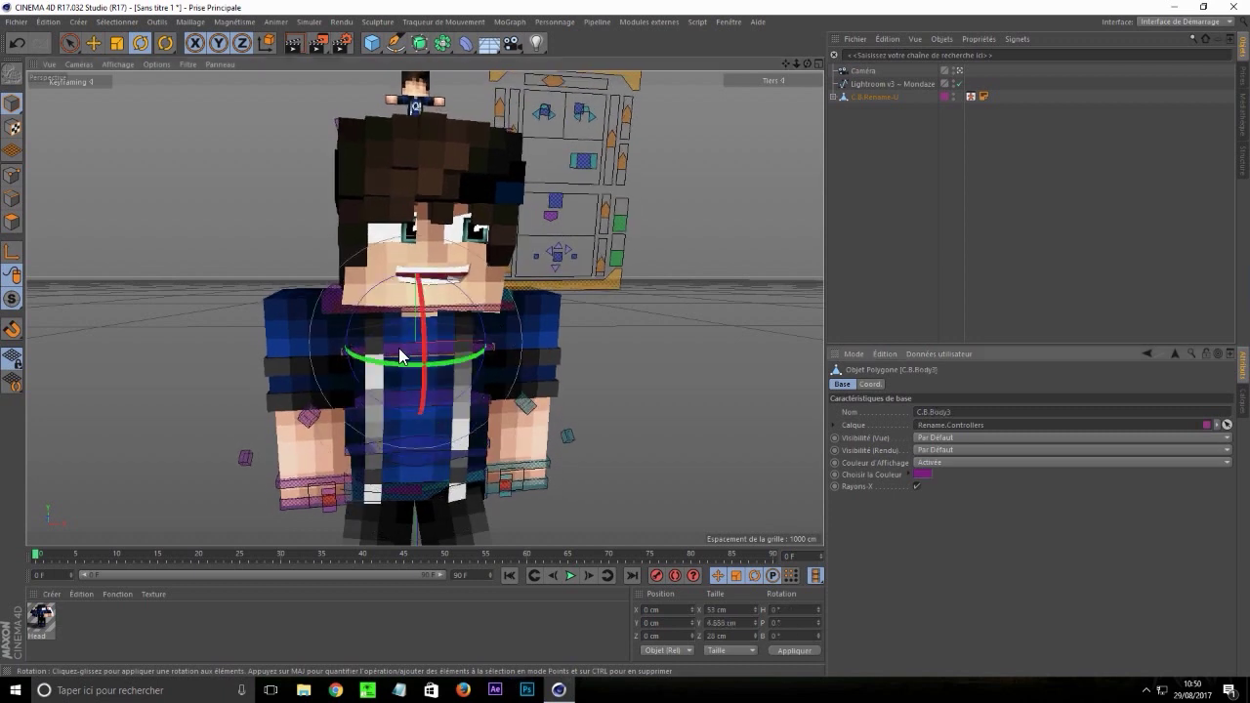
{"action": "left_click_drag", "start_coordinate": [399, 355], "coordinate": [432, 315]}
Collapse the face control panel beside the head and rotate C.B.Head slightly
{"action": "left_click", "coordinate": [388, 312]}
{"action": "left_click", "coordinate": [560, 291]}
{"action": "left_click", "coordinate": [583, 287]}
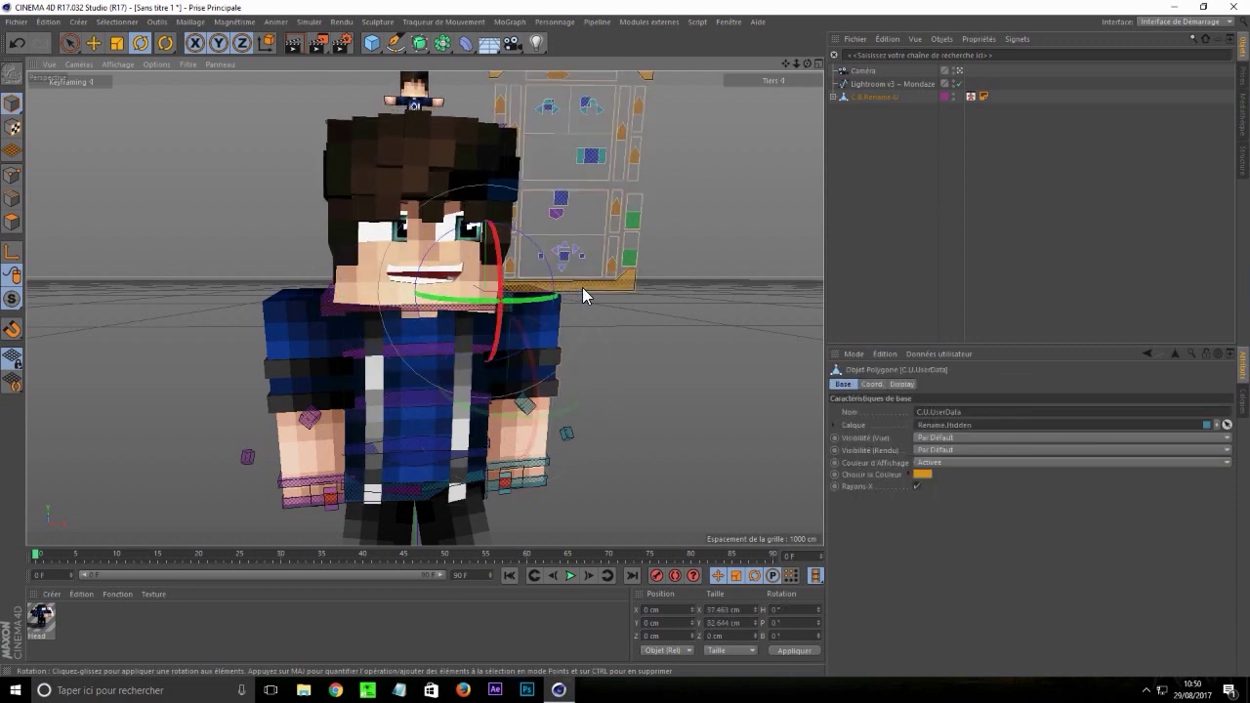
{"action": "left_click", "coordinate": [678, 408]}
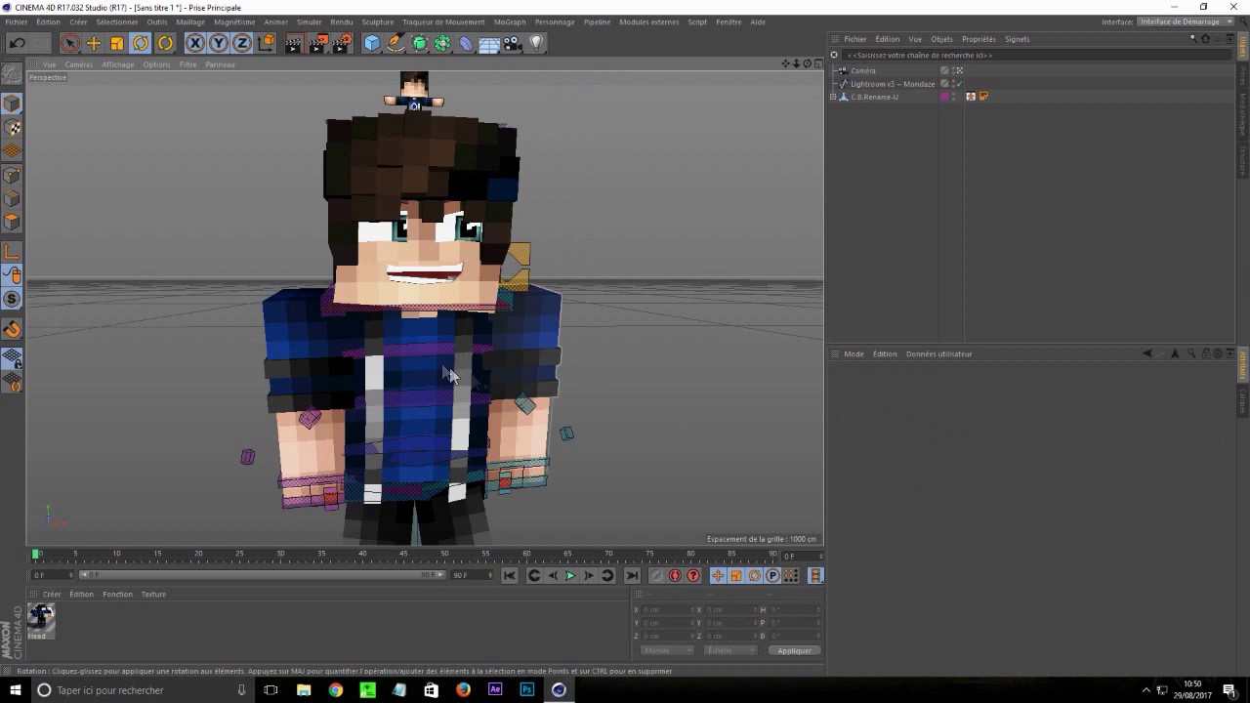
{"action": "left_click", "coordinate": [399, 305]}
{"action": "left_click_drag", "start_coordinate": [420, 352], "coordinate": [420, 342]}
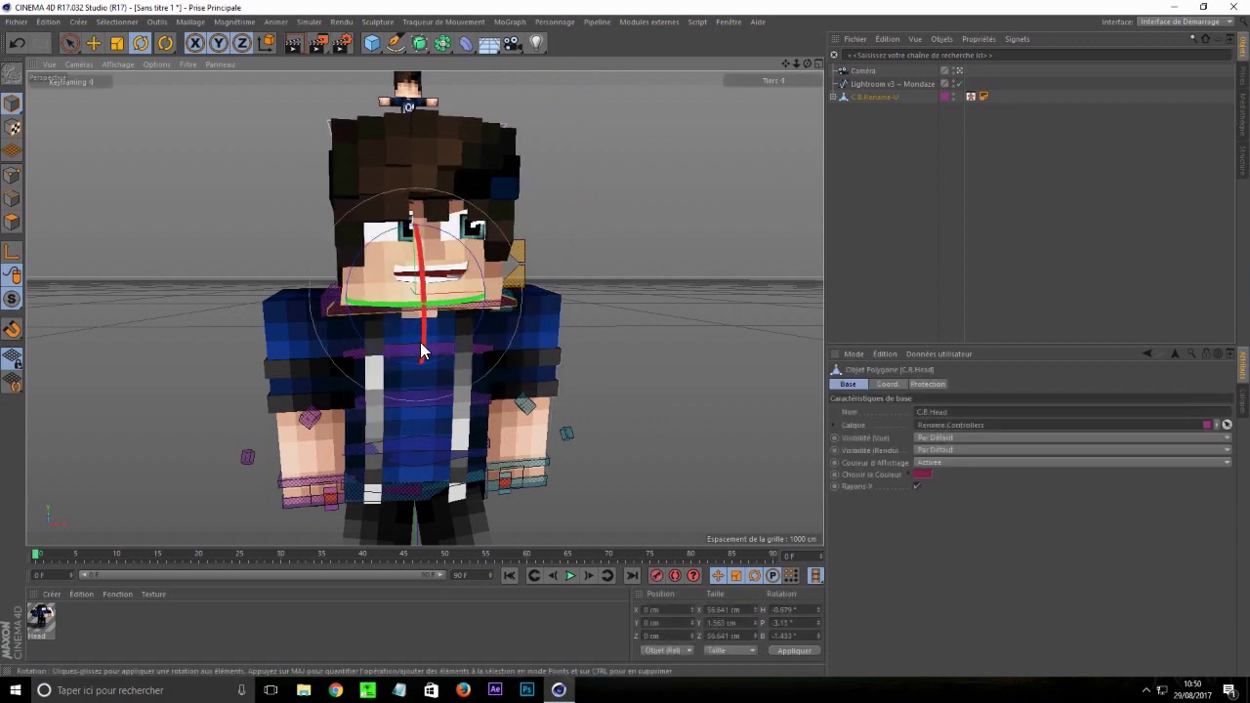
Move C.B.Arm.R.Goal downward and forward to extend the character's right arm
{"action": "left_click", "coordinate": [298, 506]}
{"action": "key", "text": "e"}
{"action": "left_click_drag", "start_coordinate": [326, 498], "coordinate": [302, 490]}
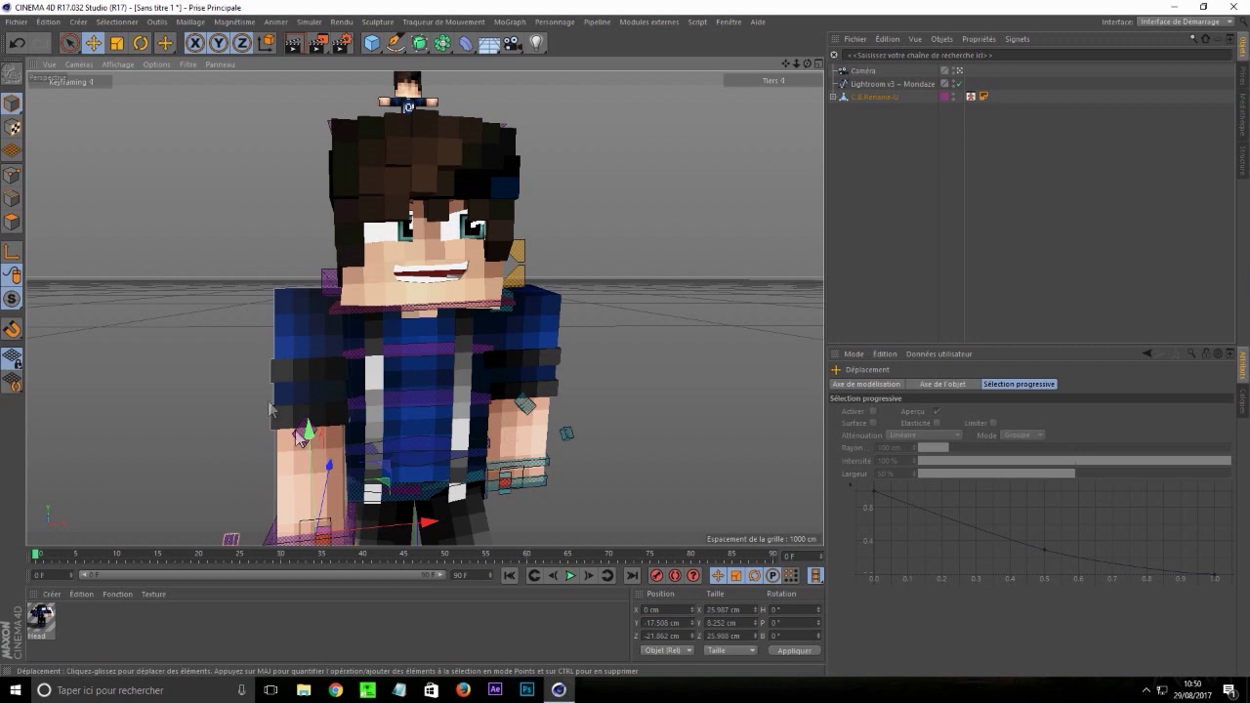
{"action": "left_click", "coordinate": [543, 482]}
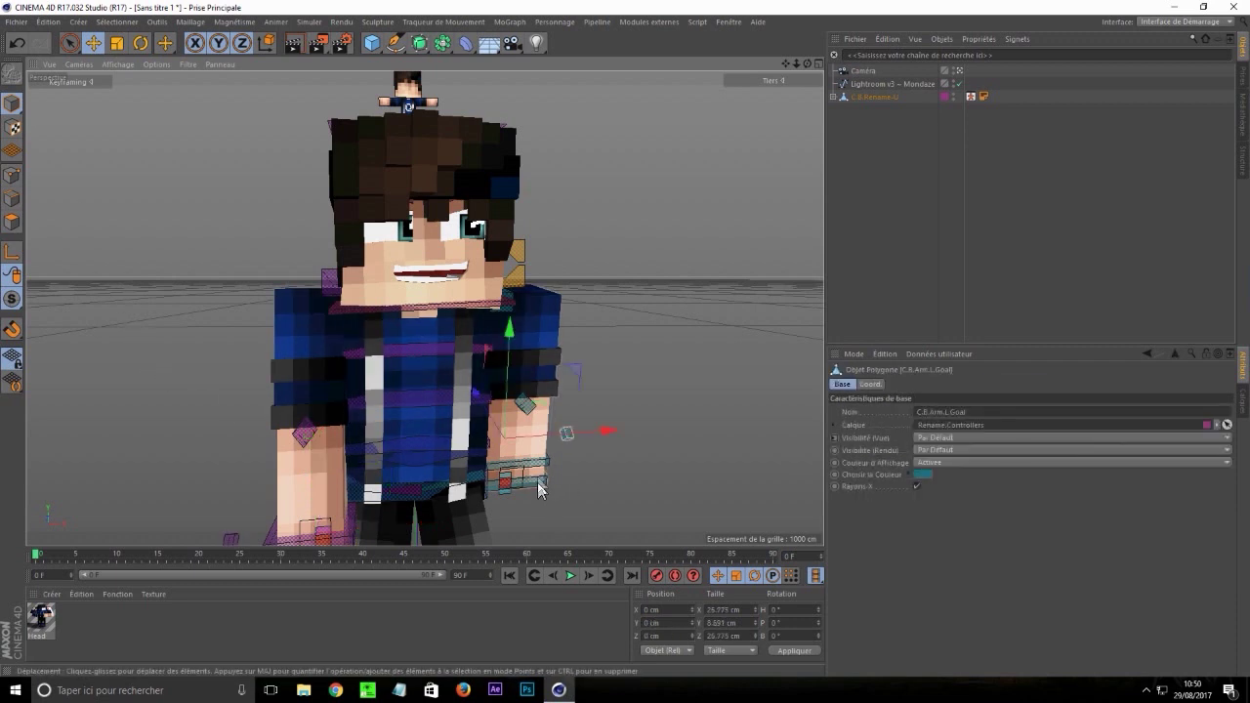
{"action": "left_click", "coordinate": [614, 500]}
{"action": "left_click", "coordinate": [545, 487]}
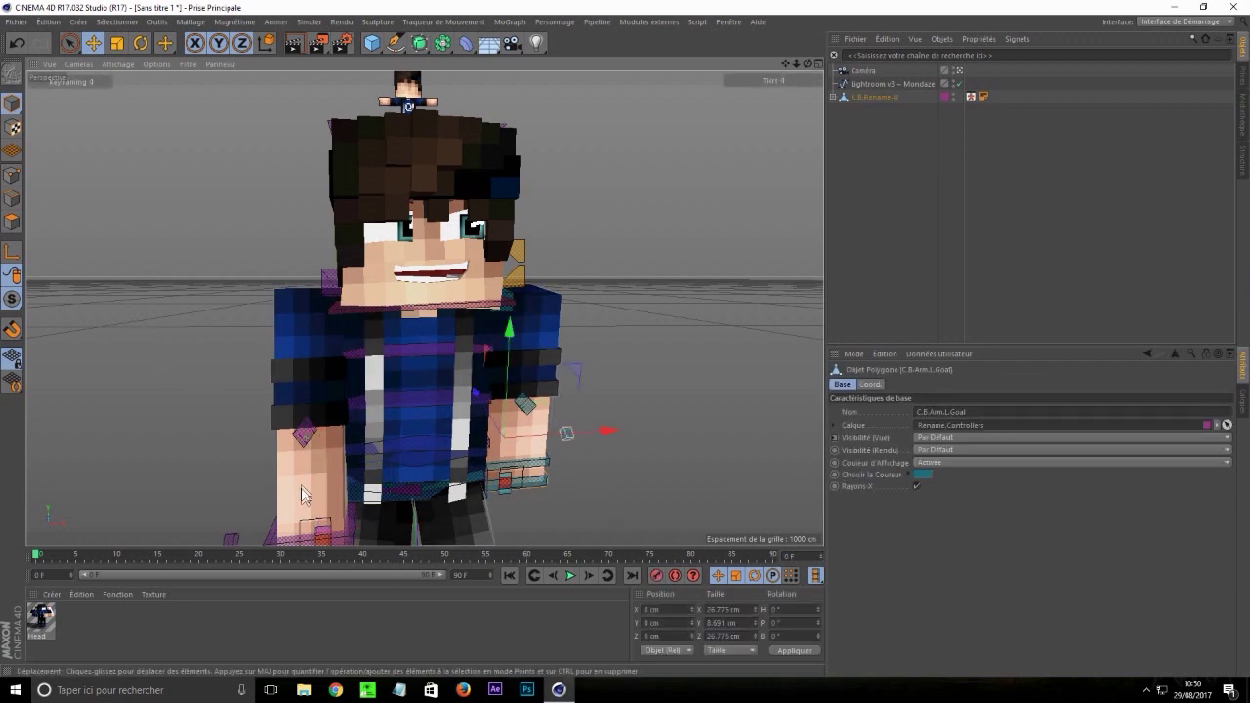
Raise C.B.Arm.R.Goal beside the chest to bend the right arm, checking its placement outside and through the camera
{"action": "left_click", "coordinate": [960, 70]}
{"action": "scroll", "coordinate": [475, 415], "scroll_direction": "down", "scroll_amount": 8}
{"action": "left_click", "coordinate": [363, 540]}
{"action": "scroll", "coordinate": [363, 539], "scroll_direction": "up", "scroll_amount": 5}
{"action": "left_click_drag", "start_coordinate": [363, 539], "coordinate": [303, 493]}
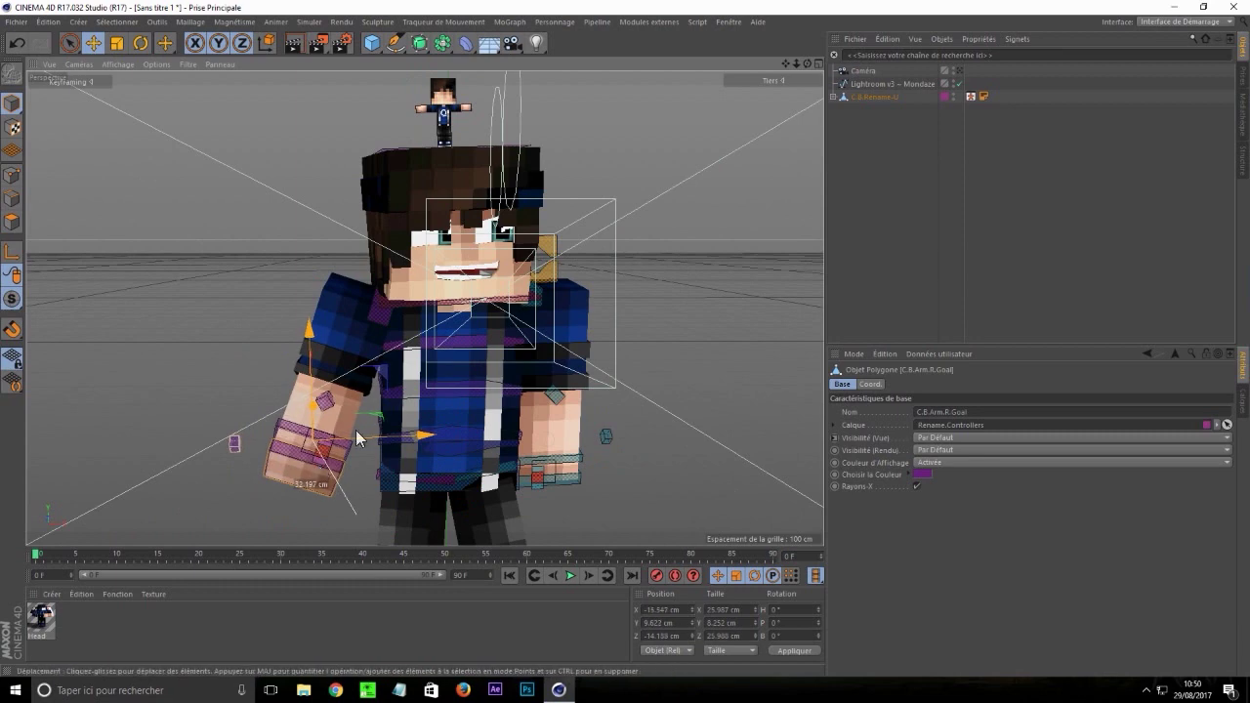
{"action": "left_click", "coordinate": [960, 70]}
{"action": "mouse_move", "coordinate": [297, 412]}
{"action": "left_mouse_down"}
{"action": "mouse_move", "coordinate": [291, 397]}
{"action": "mouse_move", "coordinate": [284, 412]}
{"action": "left_mouse_up"}
{"action": "left_click_drag", "start_coordinate": [354, 450], "coordinate": [278, 390]}
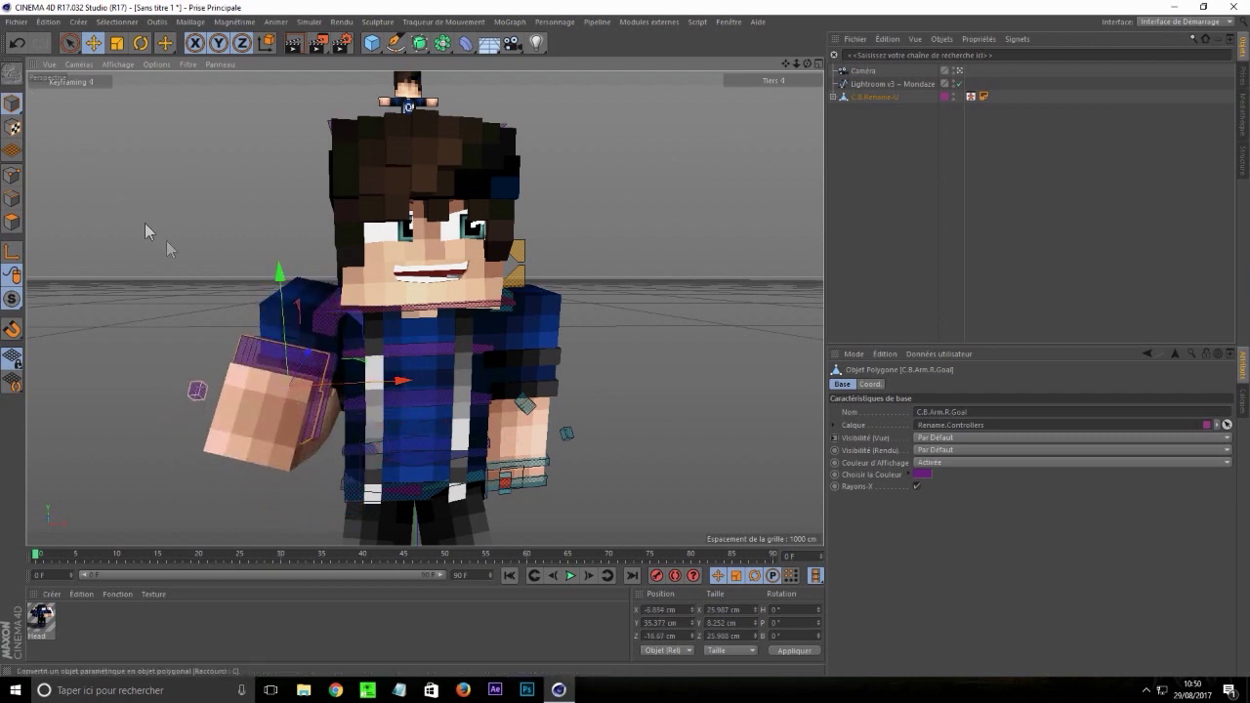
Move and rotate C.B.Arm.R.Goal to bring the right forearm across the chest toward the chin
{"action": "left_click_drag", "start_coordinate": [242, 445], "coordinate": [237, 479]}
{"action": "key", "text": "r"}
{"action": "left_click_drag", "start_coordinate": [301, 422], "coordinate": [308, 487]}
{"action": "key", "text": "e"}
{"action": "key", "text": "r"}
{"action": "left_click_drag", "start_coordinate": [376, 407], "coordinate": [442, 349]}
{"action": "key", "text": "e"}
{"action": "key", "text": "r"}
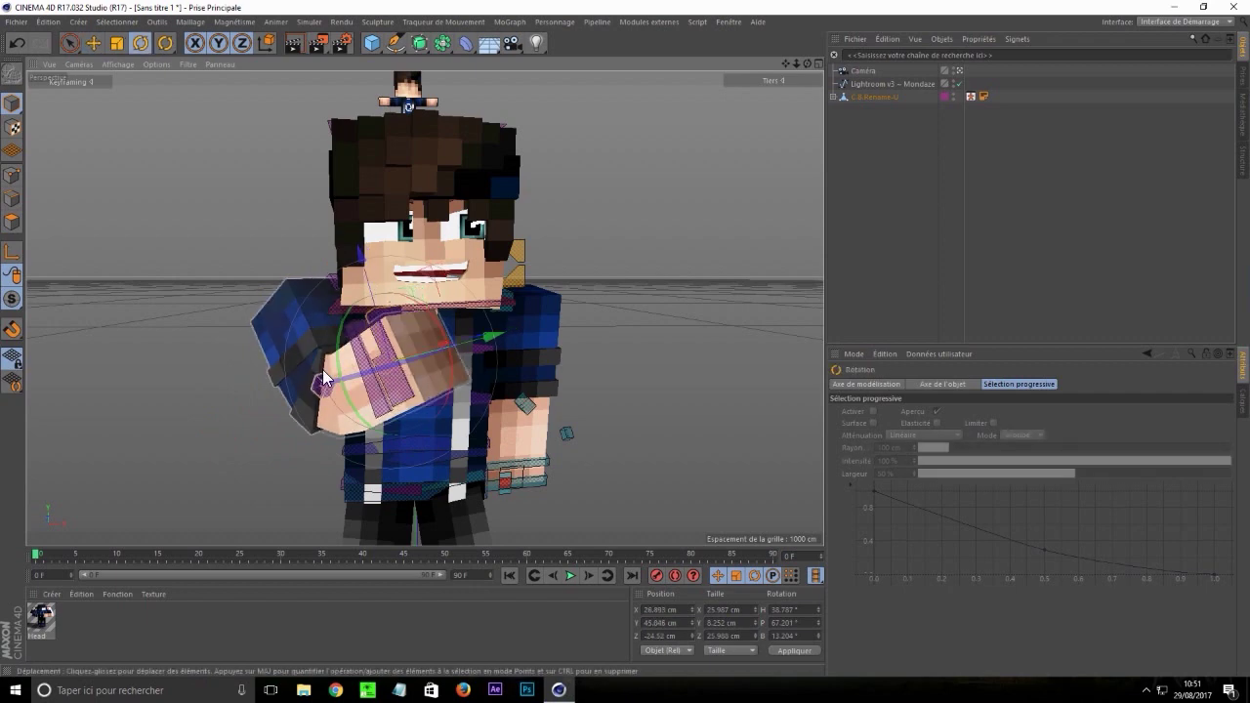
{"action": "left_click_drag", "start_coordinate": [317, 367], "coordinate": [361, 346]}
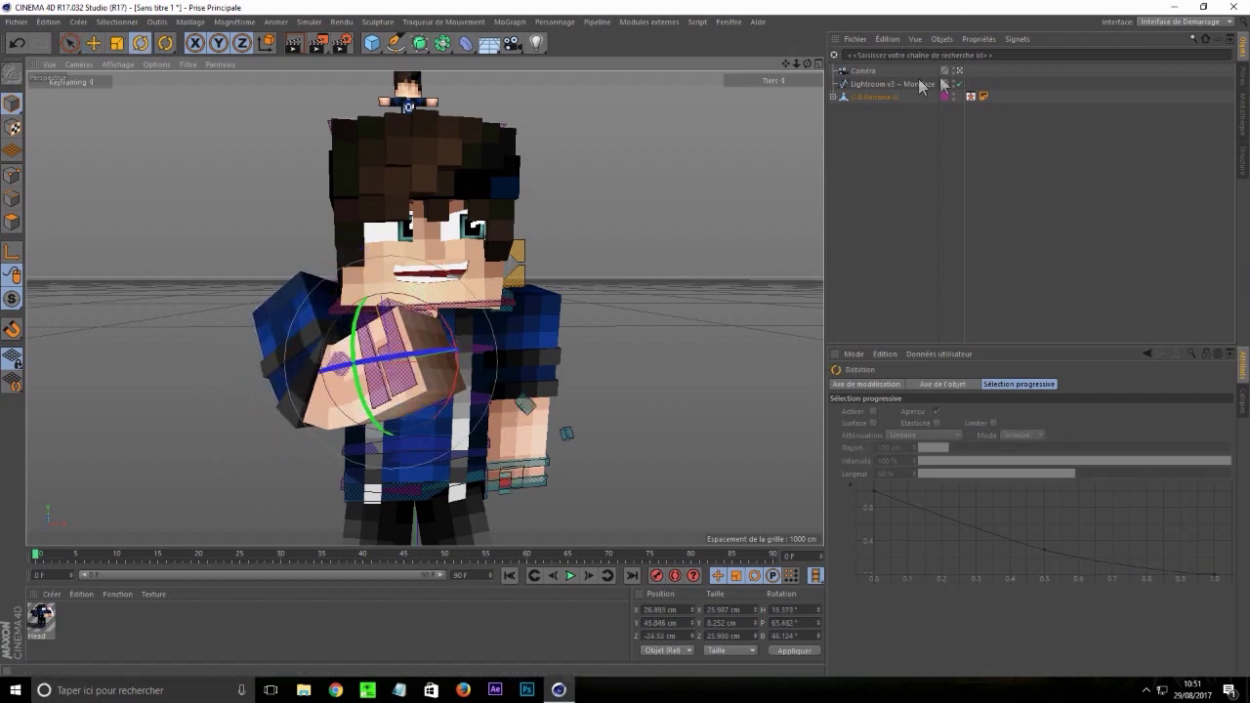
Leave the camera view, curl the right hand with C.B.Q.Finger.R and show its individual finger controllers
{"action": "left_click", "coordinate": [959, 70]}
{"action": "left_click_drag", "start_coordinate": [810, 62], "coordinate": [664, 93]}
{"action": "scroll", "coordinate": [426, 362], "scroll_direction": "up", "scroll_amount": 5}
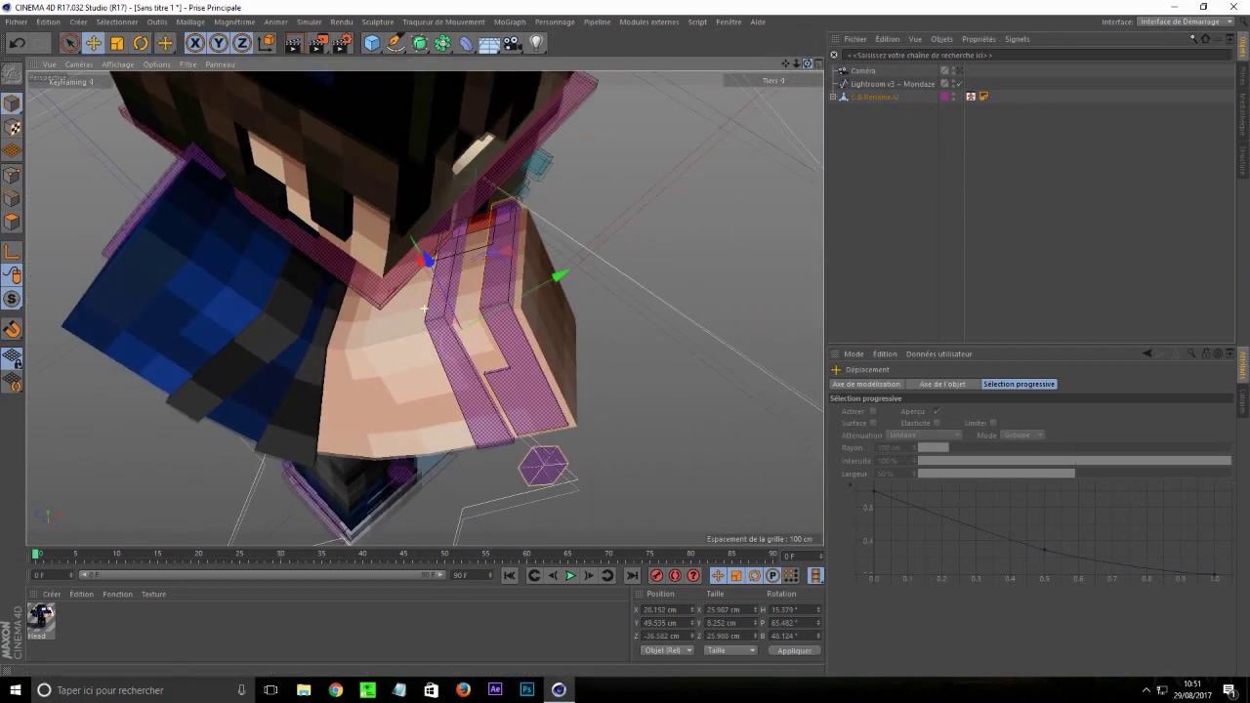
{"action": "left_click", "coordinate": [475, 222]}
{"action": "left_click_drag", "start_coordinate": [476, 240], "coordinate": [406, 330]}
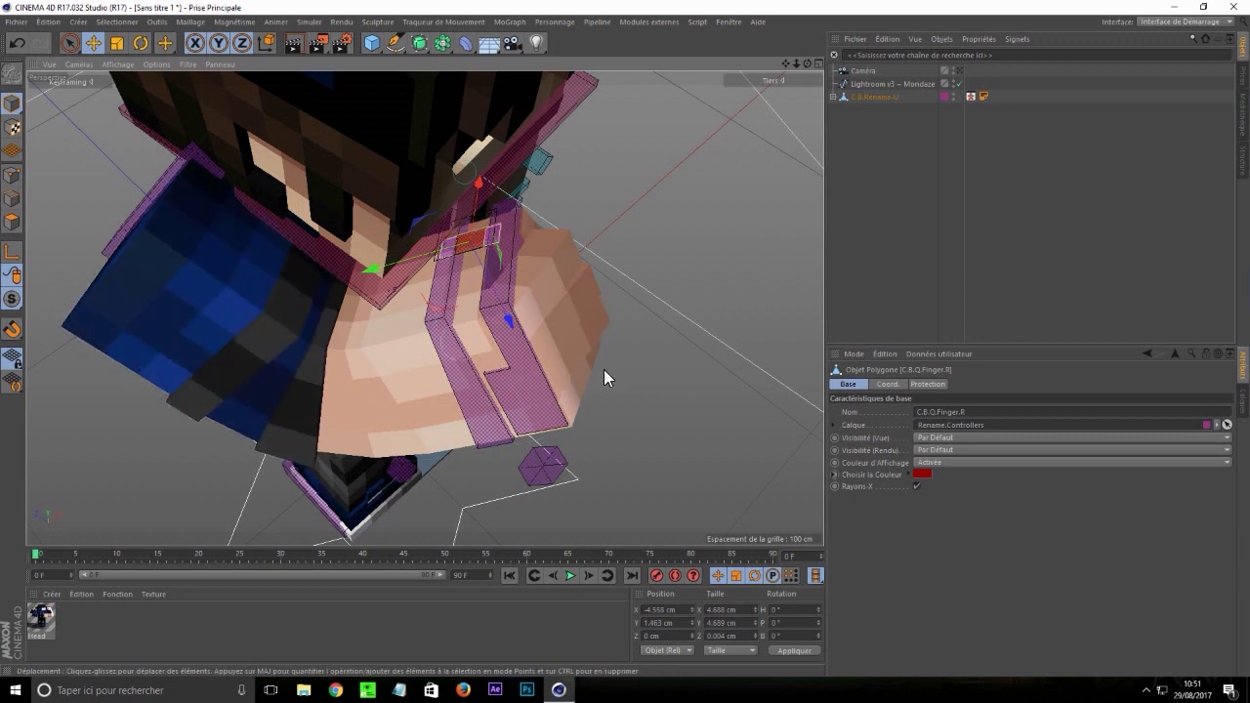
{"action": "key", "text": "ctrl+z"}
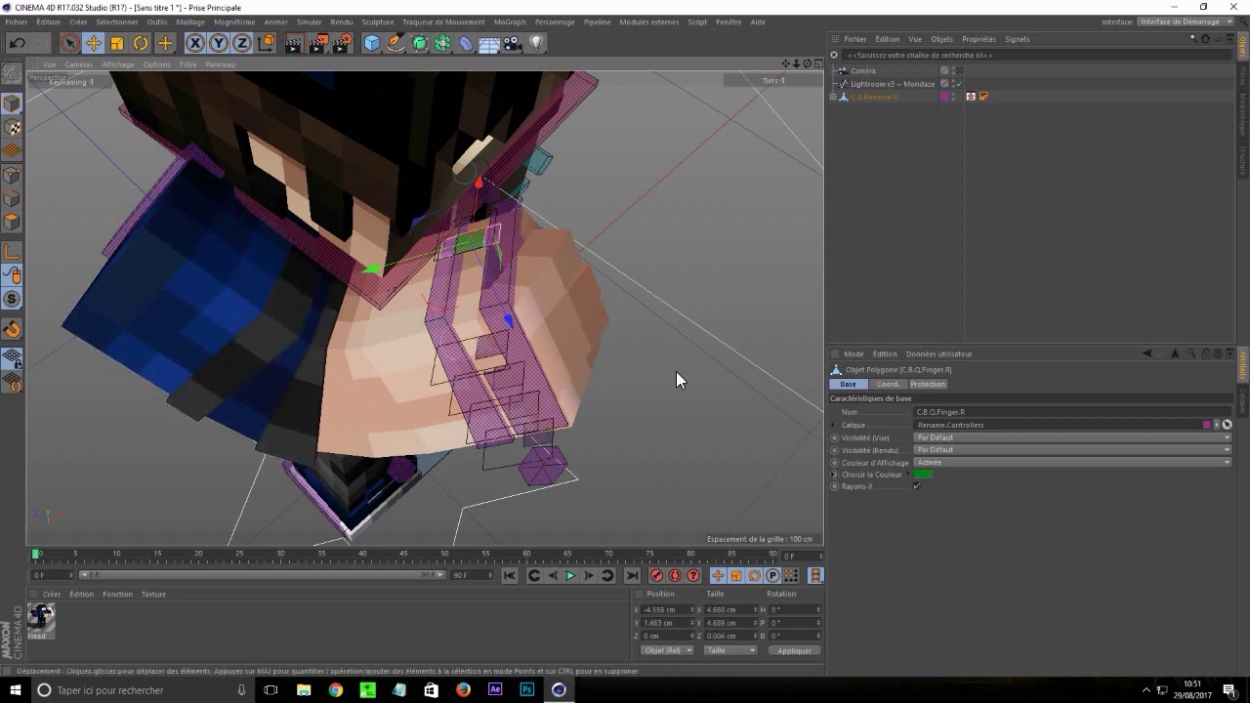
Extend the uppermost finger of the right hand with its individual controller and return to the camera view
{"action": "left_click_drag", "start_coordinate": [487, 358], "coordinate": [511, 391]}
{"action": "left_click", "coordinate": [697, 420]}
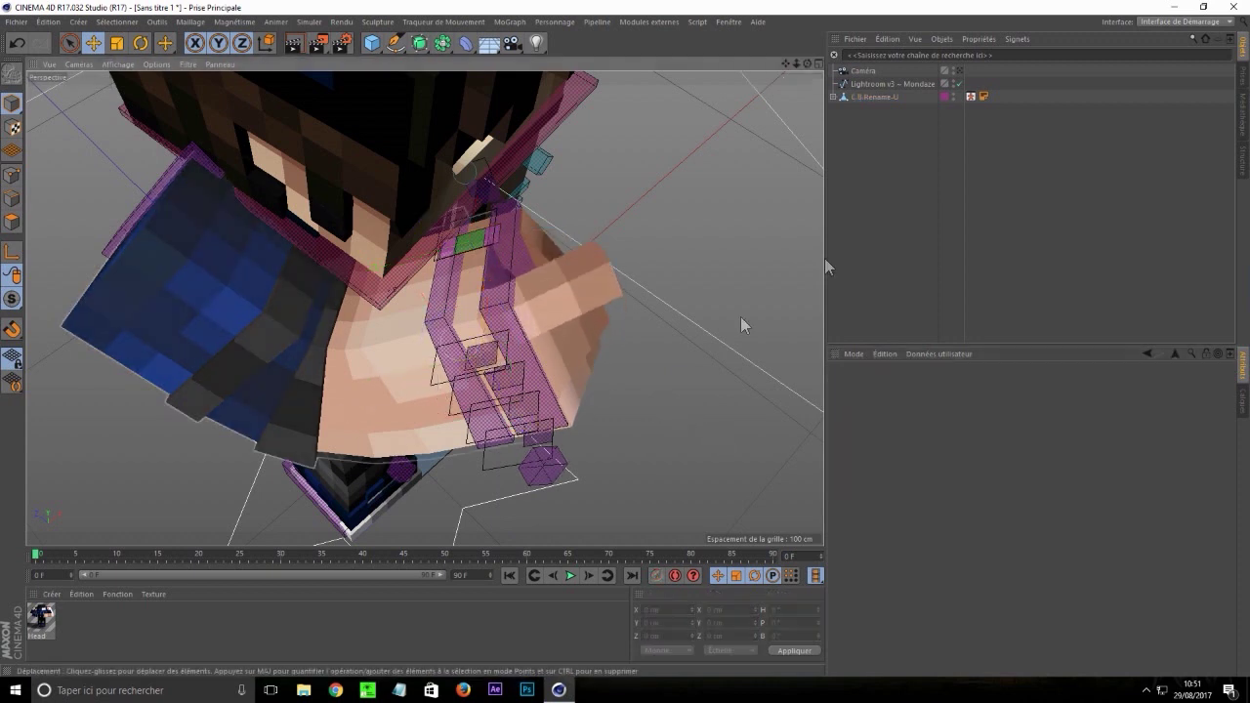
{"action": "left_click", "coordinate": [959, 71]}
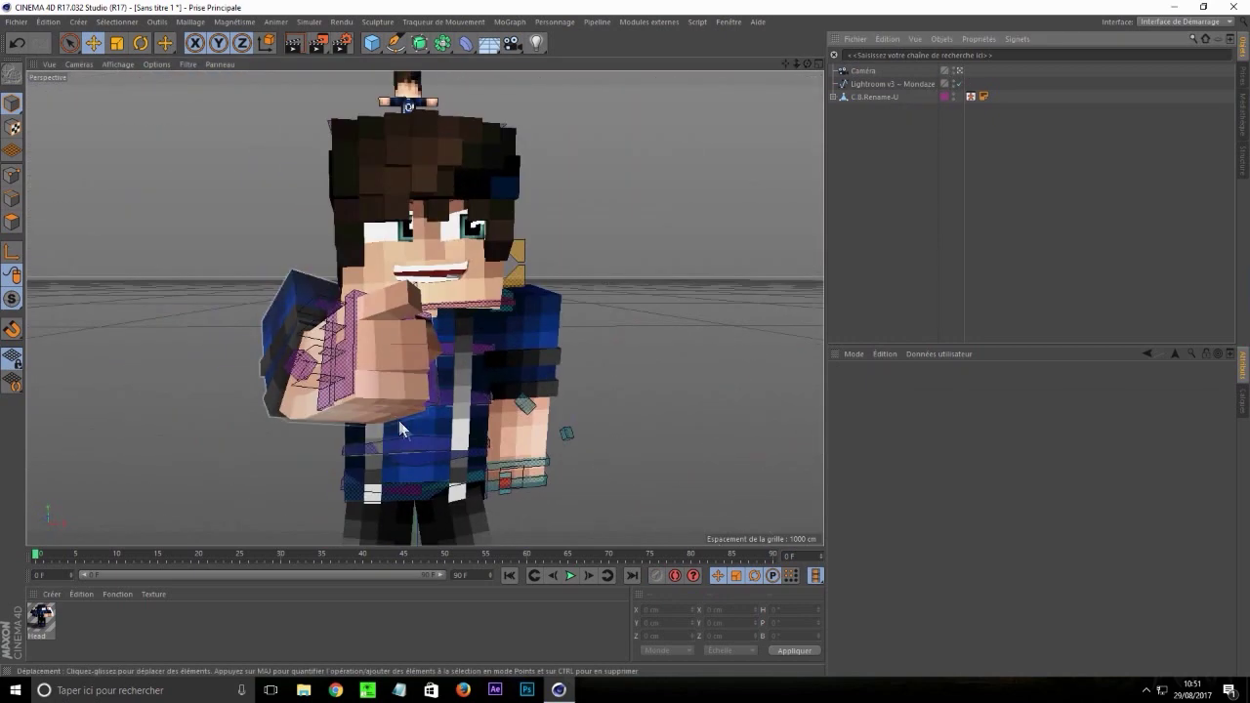
Rotate and reposition C.B.Arm.R.Goal so the right hand rests just under the chin
{"action": "key", "text": "r"}
{"action": "left_click", "coordinate": [351, 387]}
{"action": "left_click_drag", "start_coordinate": [377, 386], "coordinate": [355, 410]}
{"action": "key", "text": "e"}
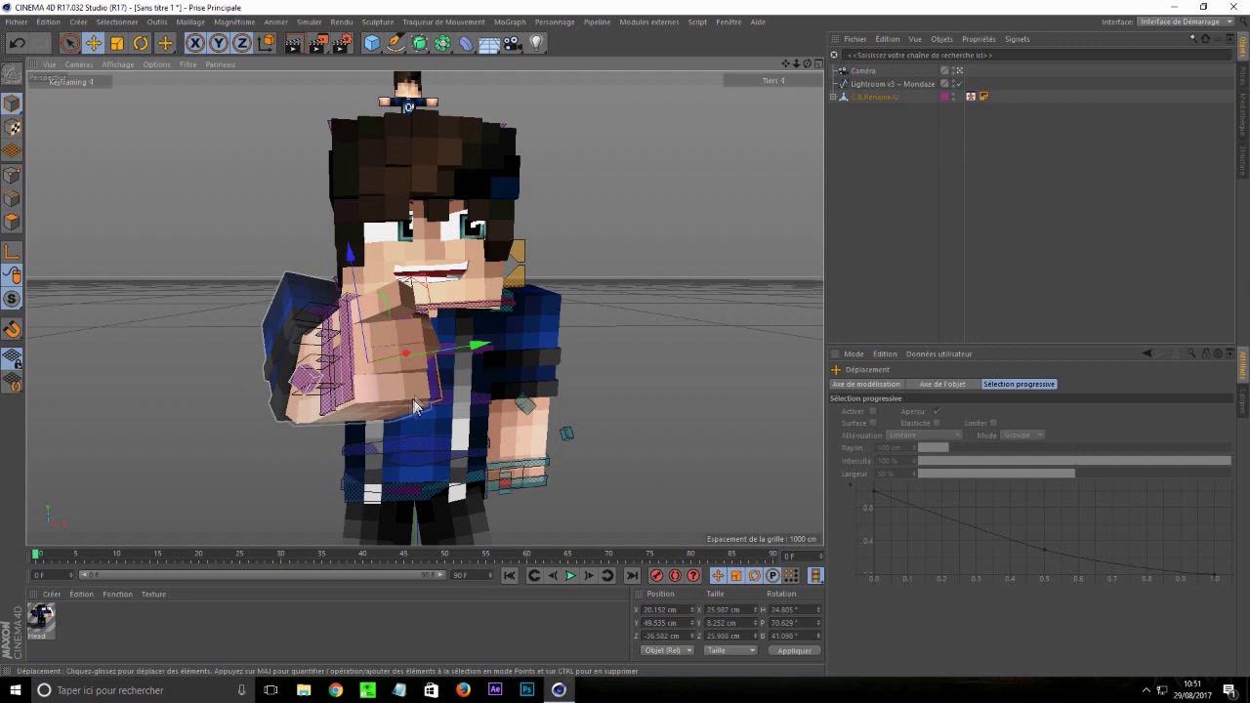
{"action": "mouse_move", "coordinate": [402, 348]}
{"action": "left_mouse_down"}
{"action": "mouse_move", "coordinate": [428, 342]}
{"action": "mouse_move", "coordinate": [404, 341]}
{"action": "left_mouse_up"}
{"action": "left_click_drag", "start_coordinate": [371, 250], "coordinate": [377, 258]}
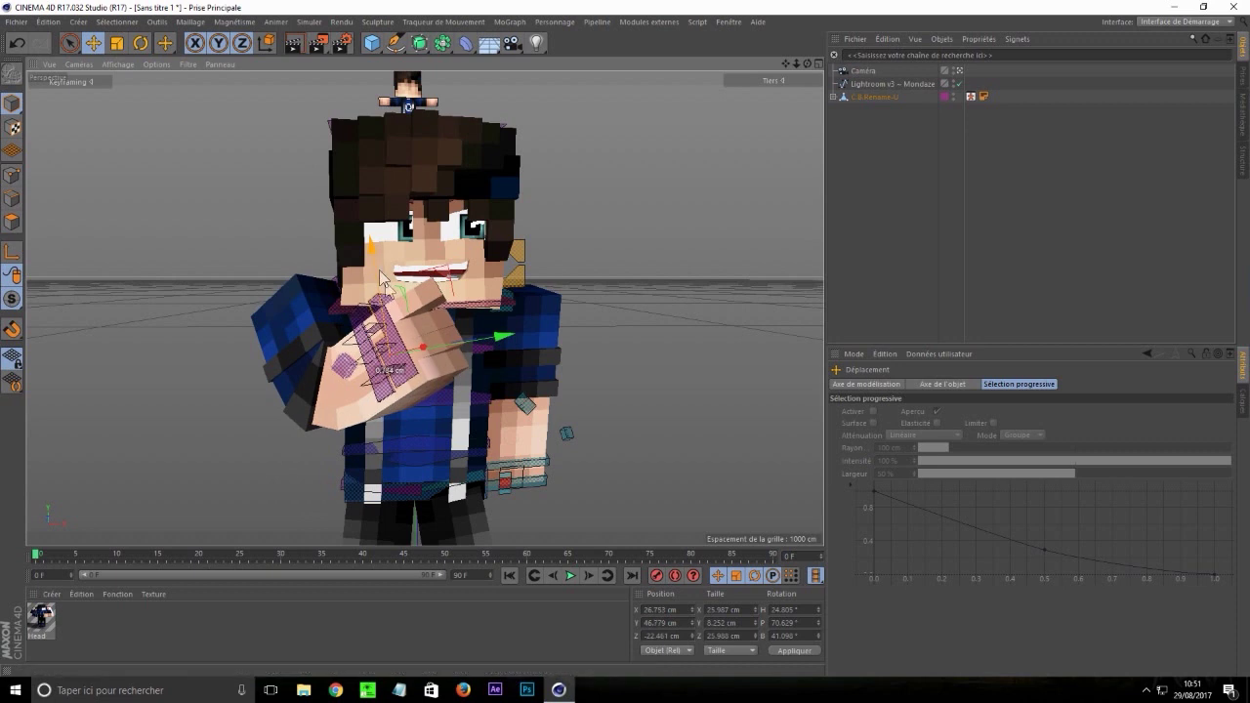
Move C.B.Arm.L.Goal outward to swing the left forearm away from the body
{"action": "left_click", "coordinate": [559, 495]}
{"action": "left_click_drag", "start_coordinate": [525, 484], "coordinate": [574, 478]}
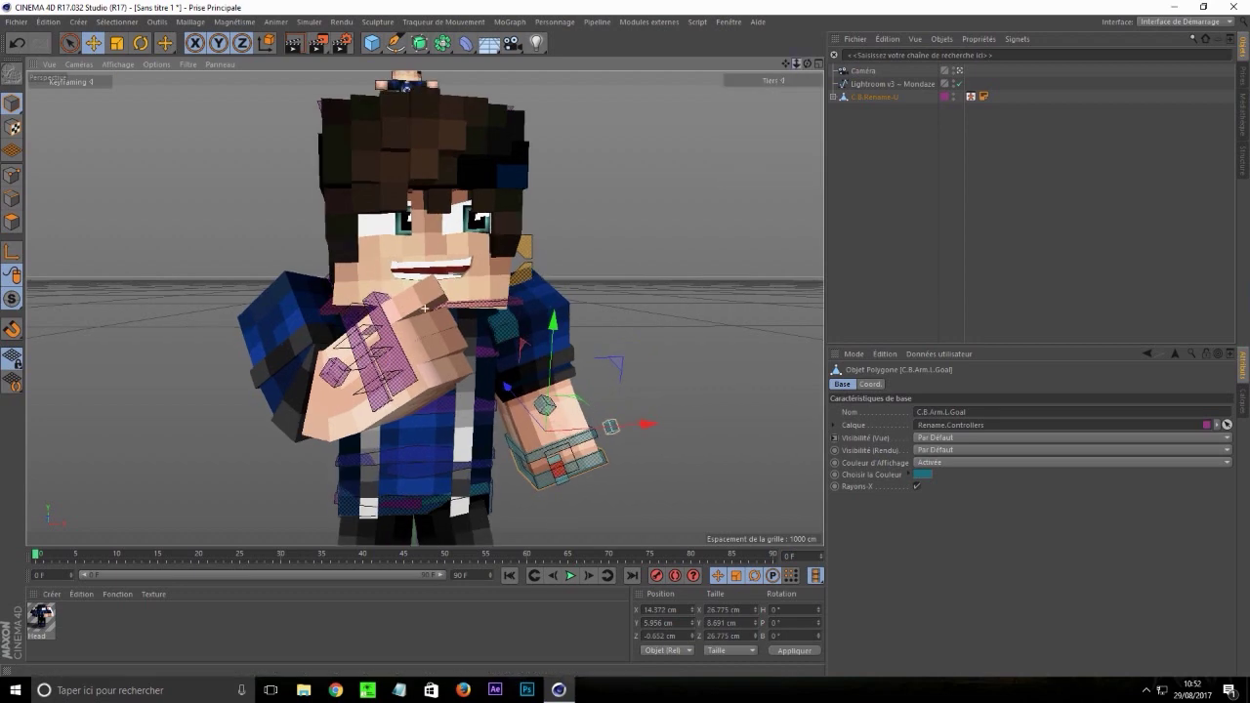
Set the Above and White light brightness of the Lightroom v3 – Mondaze object to 62% and render the view
{"action": "left_click", "coordinate": [893, 84]}
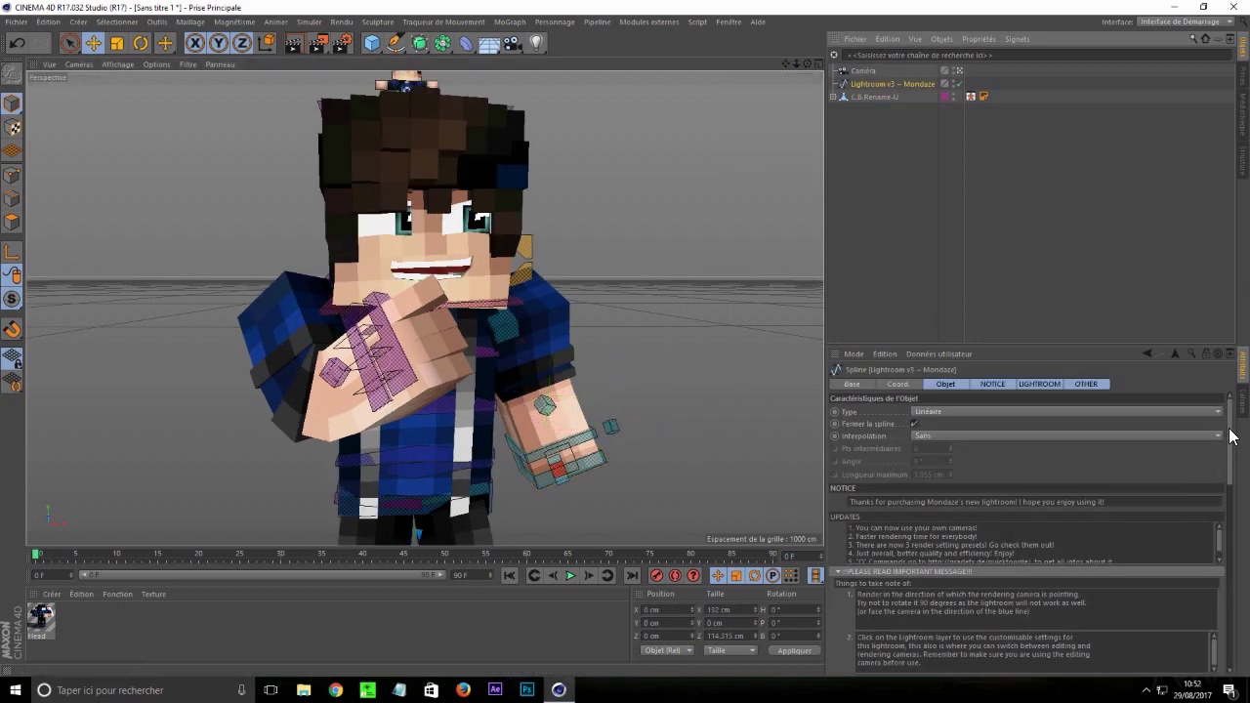
{"action": "scroll", "coordinate": [1231, 435], "scroll_direction": "down", "scroll_amount": 10}
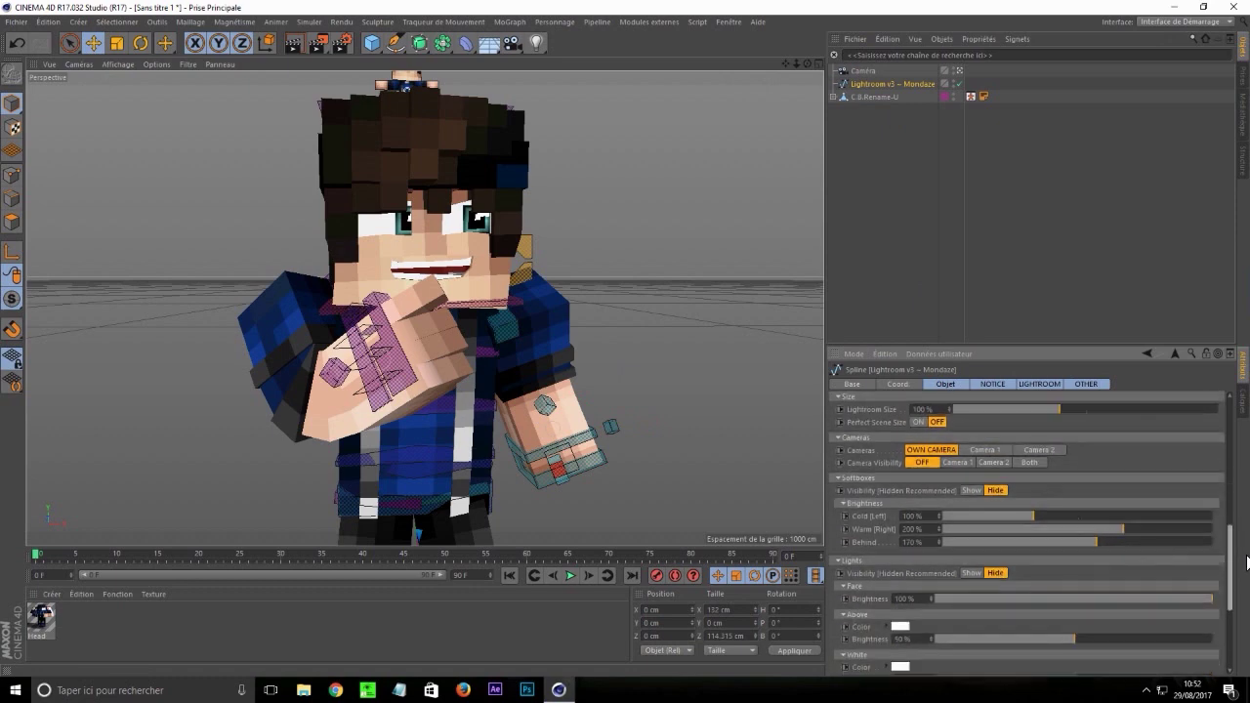
{"action": "scroll", "coordinate": [1247, 562], "scroll_direction": "down", "scroll_amount": 1}
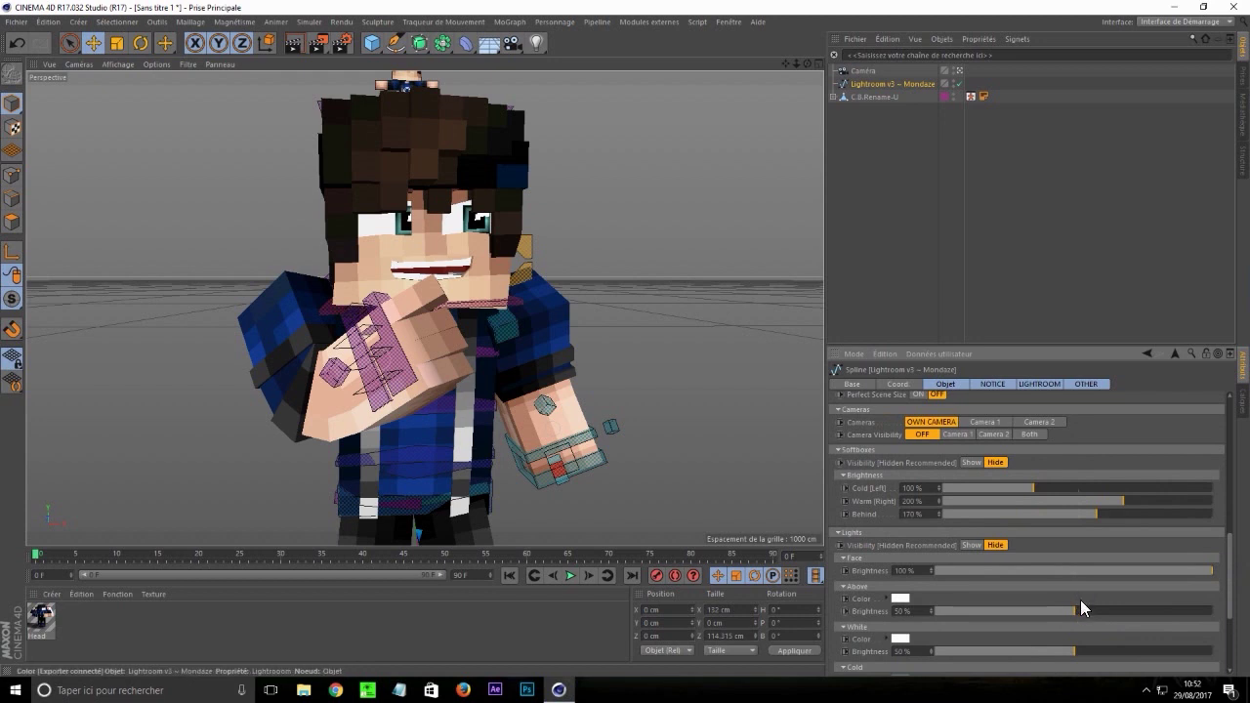
{"action": "left_click_drag", "start_coordinate": [1092, 615], "coordinate": [1106, 616]}
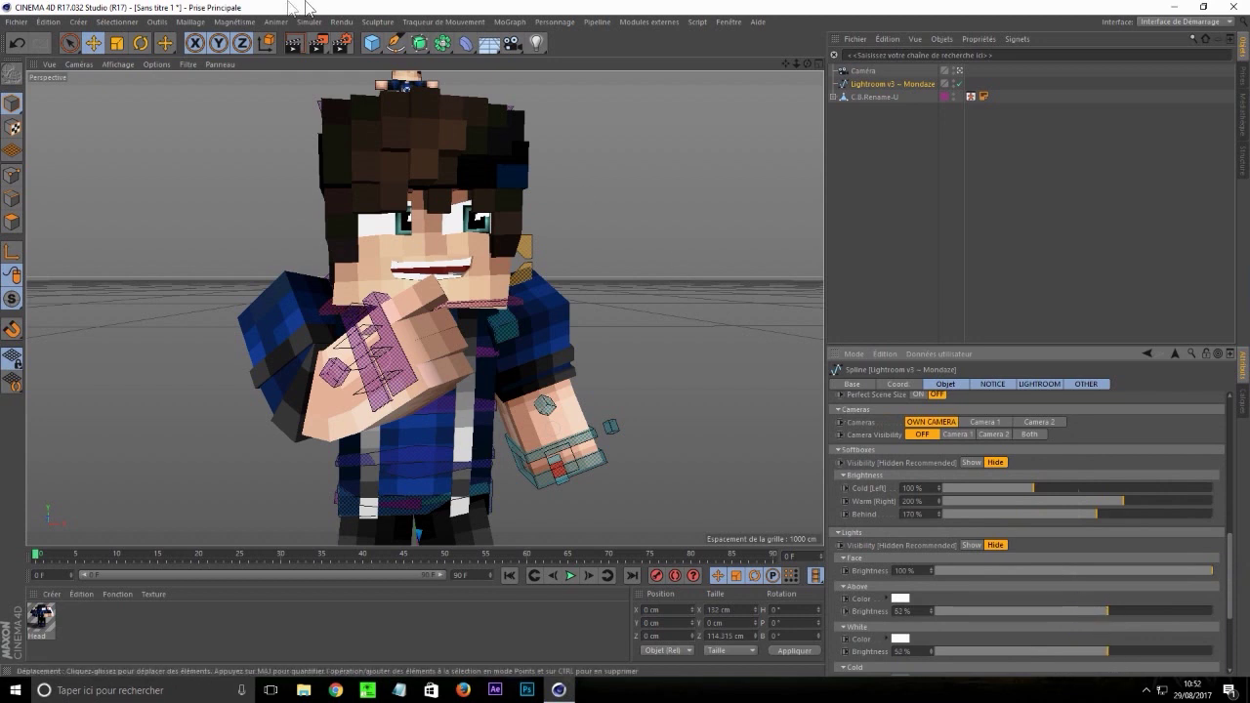
{"action": "left_click", "coordinate": [294, 43]}
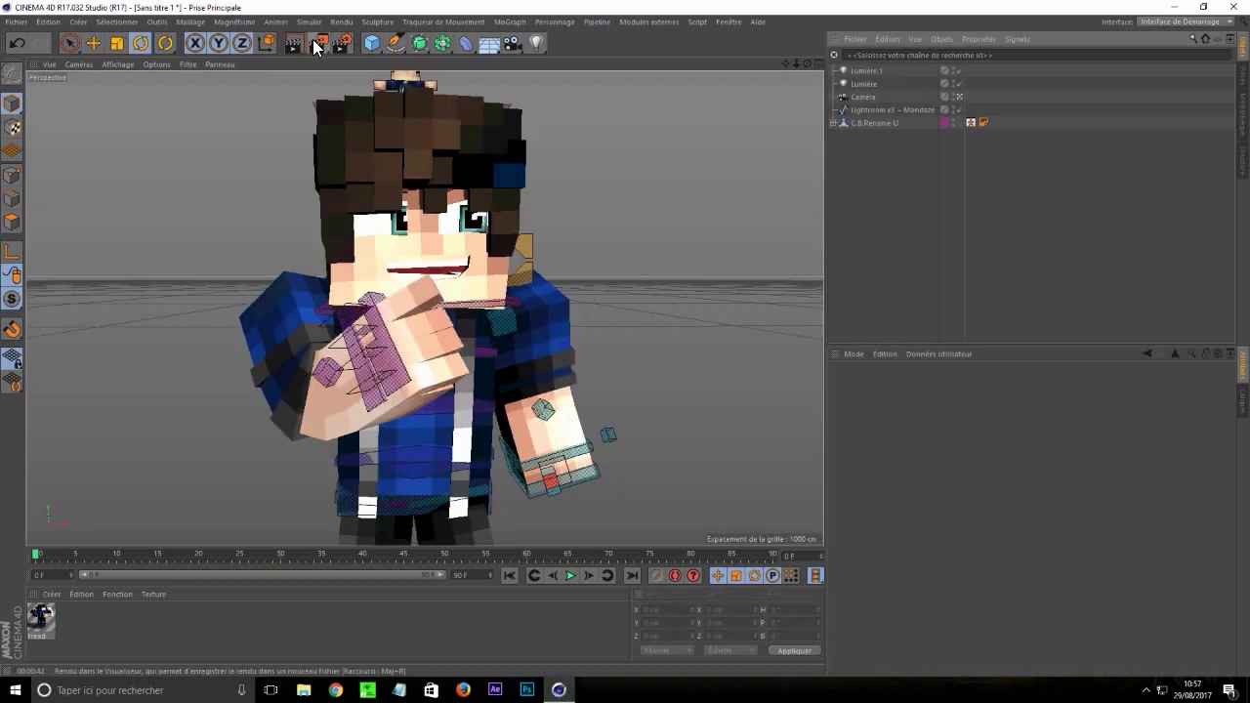
Check the save options in the render settings and render the scene to the Picture Viewer
{"action": "left_click", "coordinate": [470, 147]}
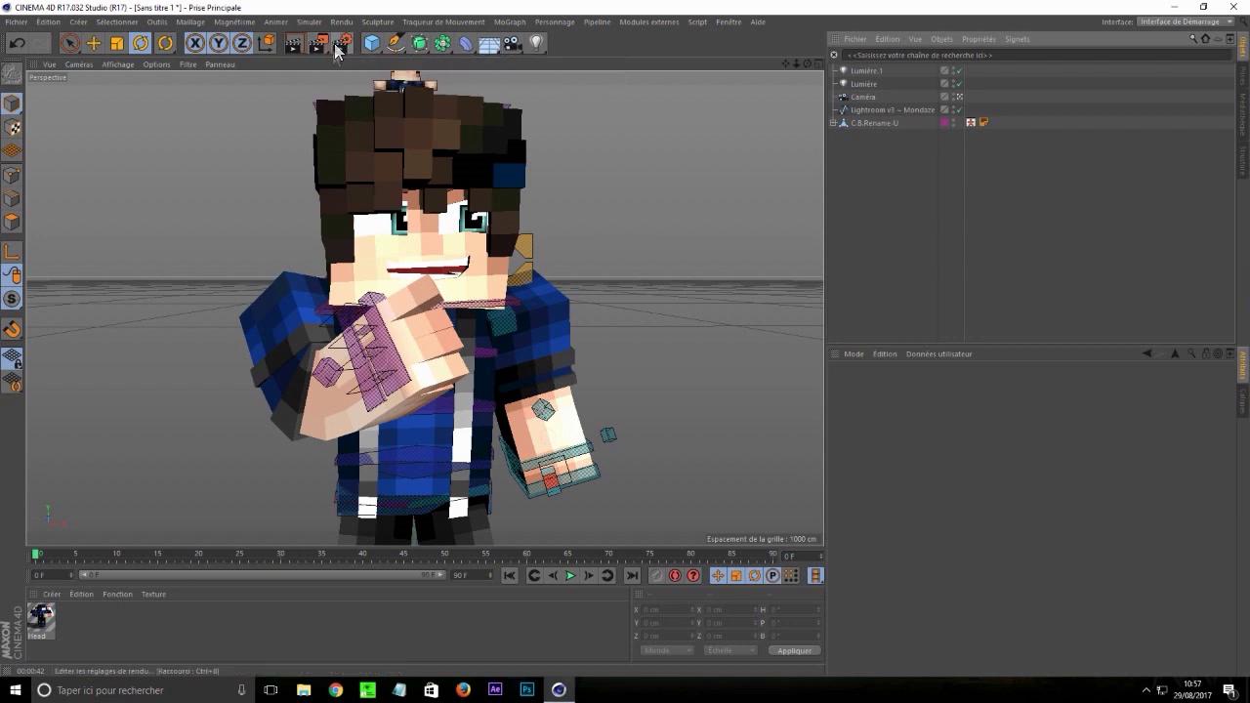
{"action": "left_click", "coordinate": [335, 43]}
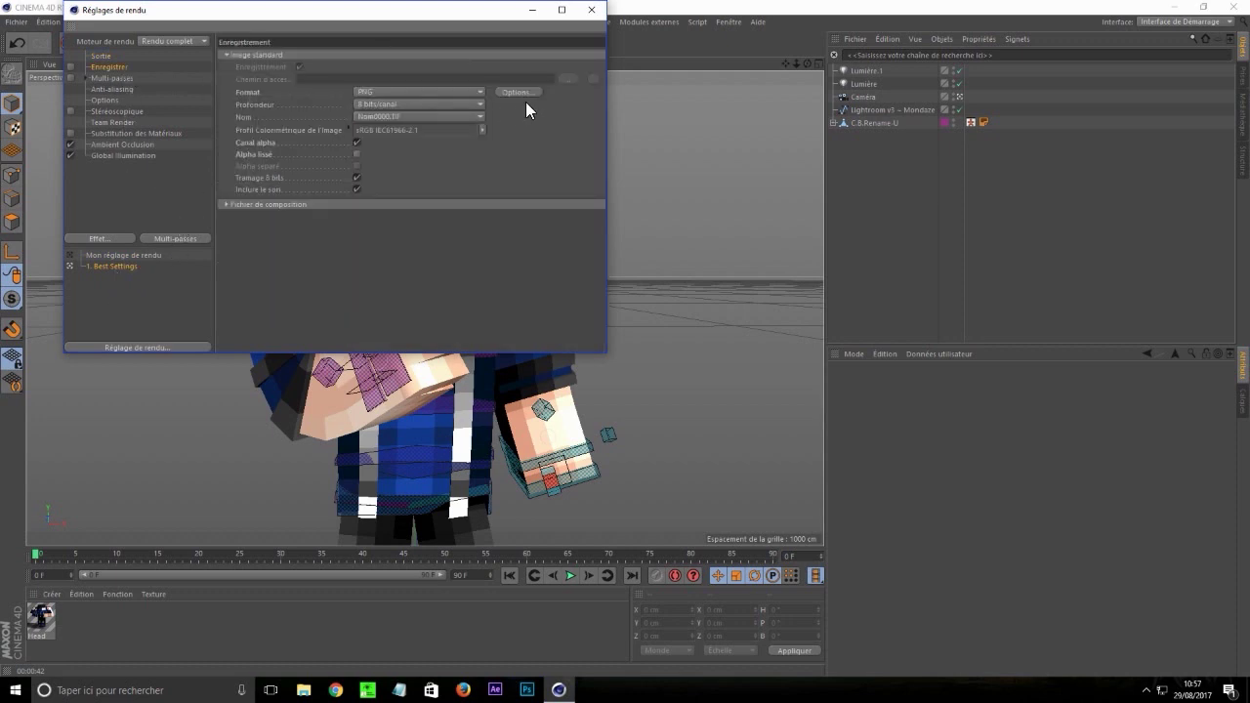
{"action": "left_click", "coordinate": [591, 10]}
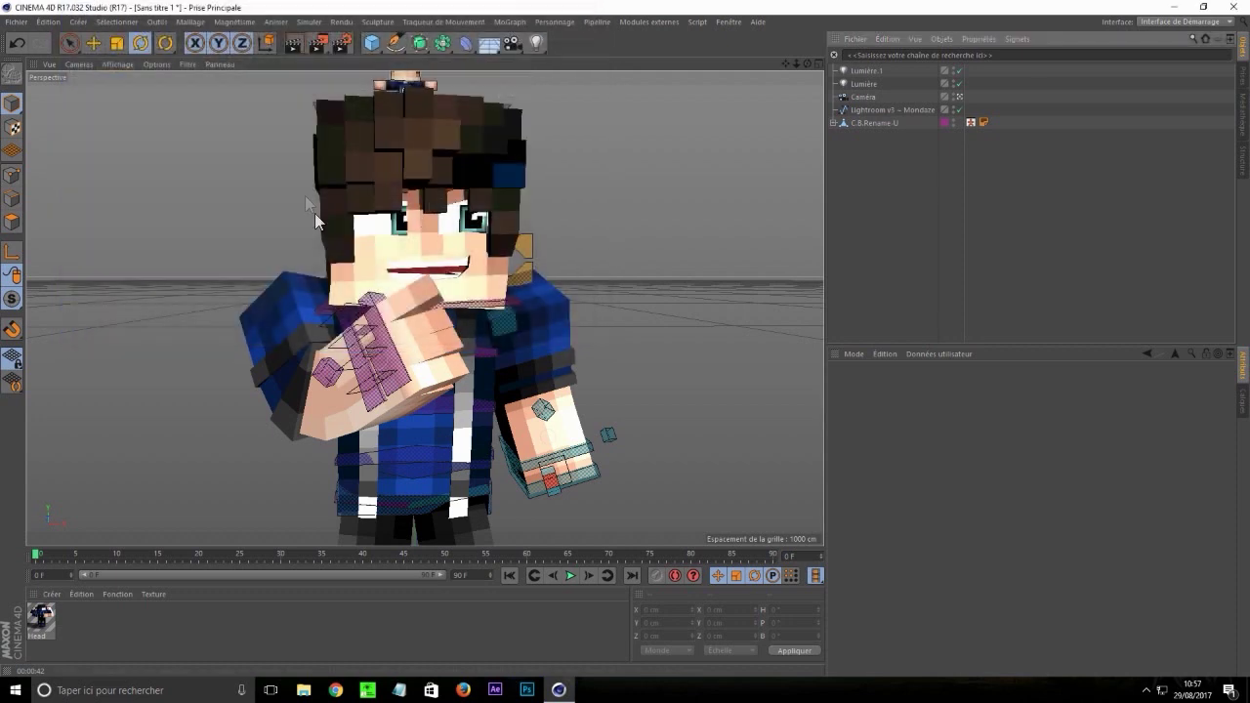
{"action": "left_click", "coordinate": [317, 45]}
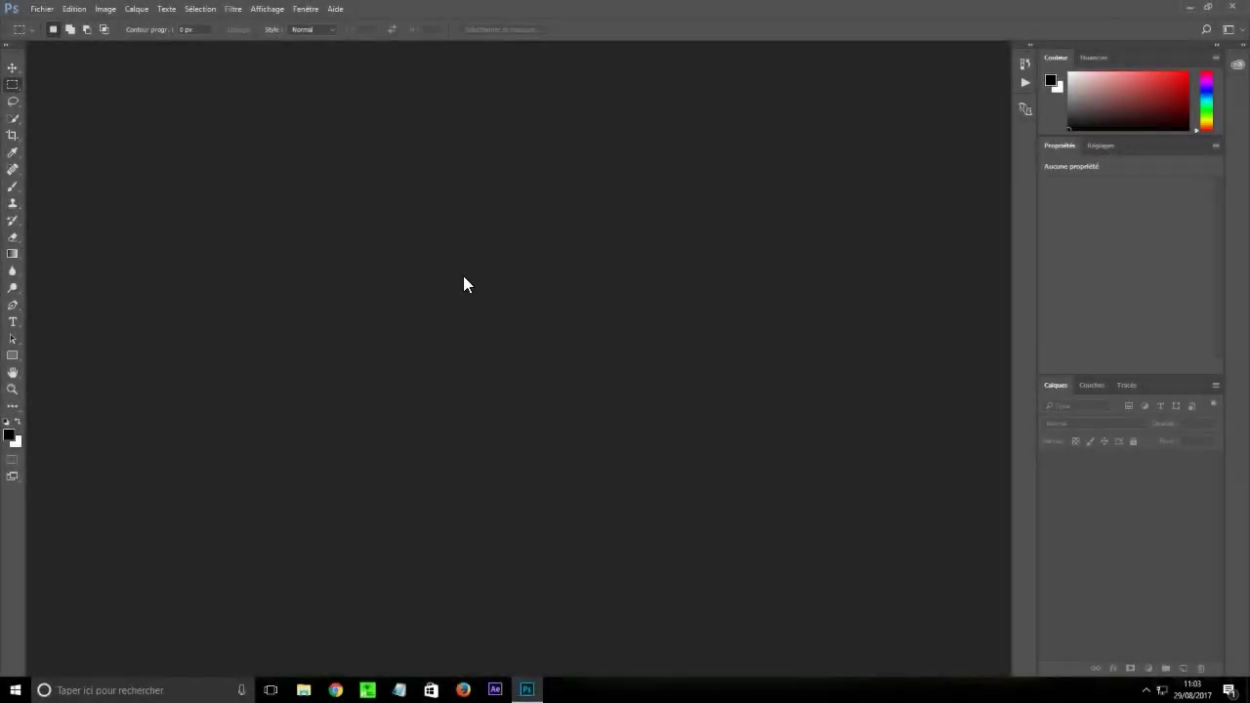
In Photoshop, start a new document of type Personnalisé with a width of 1920 pixels
{"action": "left_click", "coordinate": [50, 8]}
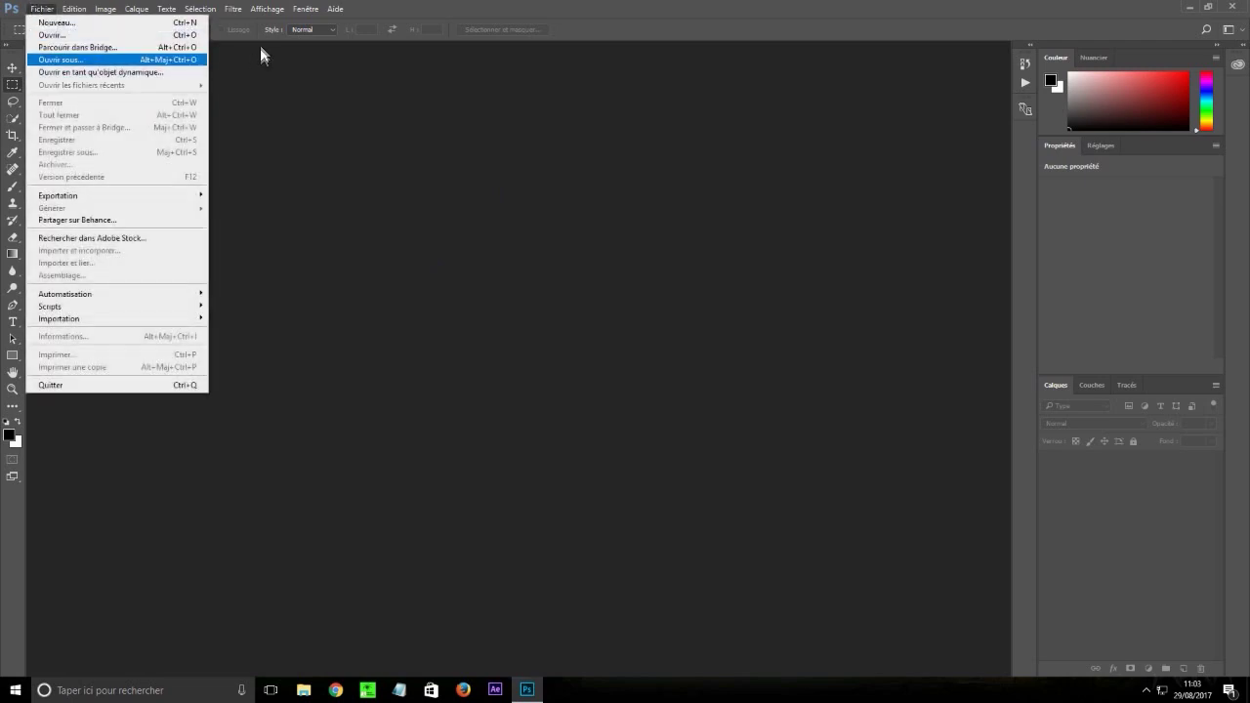
{"action": "left_click", "coordinate": [51, 22]}
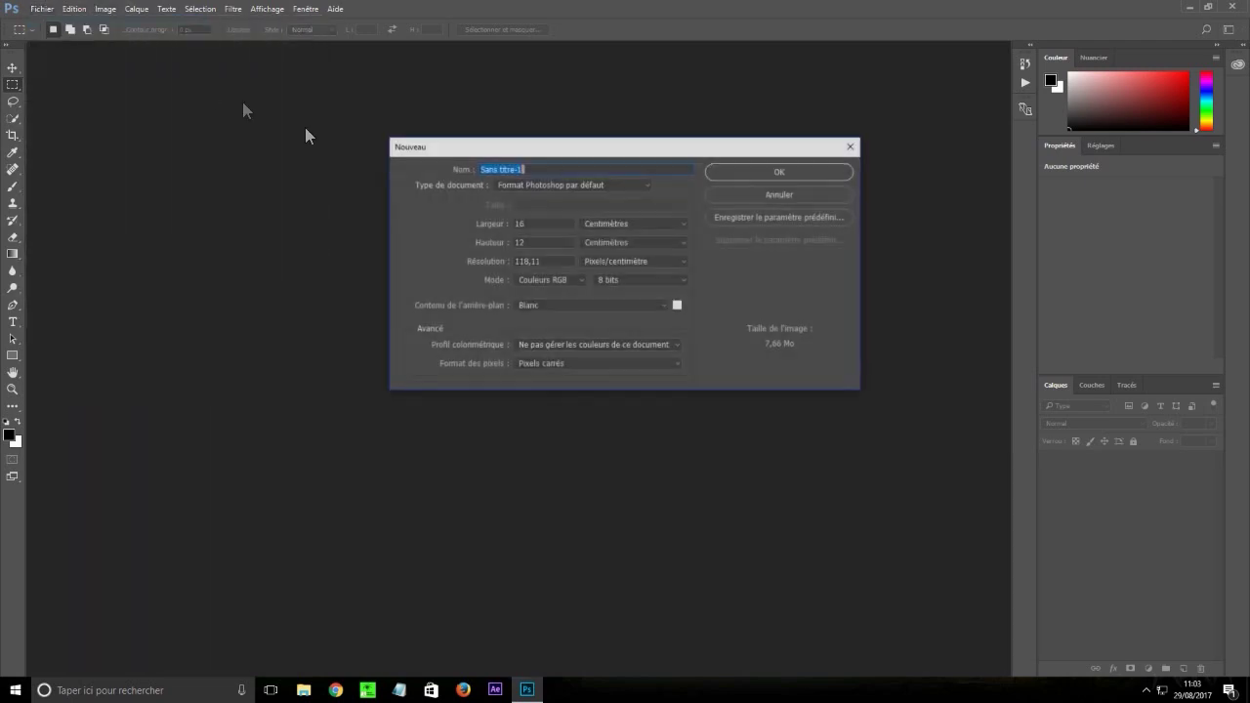
{"action": "left_click", "coordinate": [554, 186]}
{"action": "left_click", "coordinate": [549, 318]}
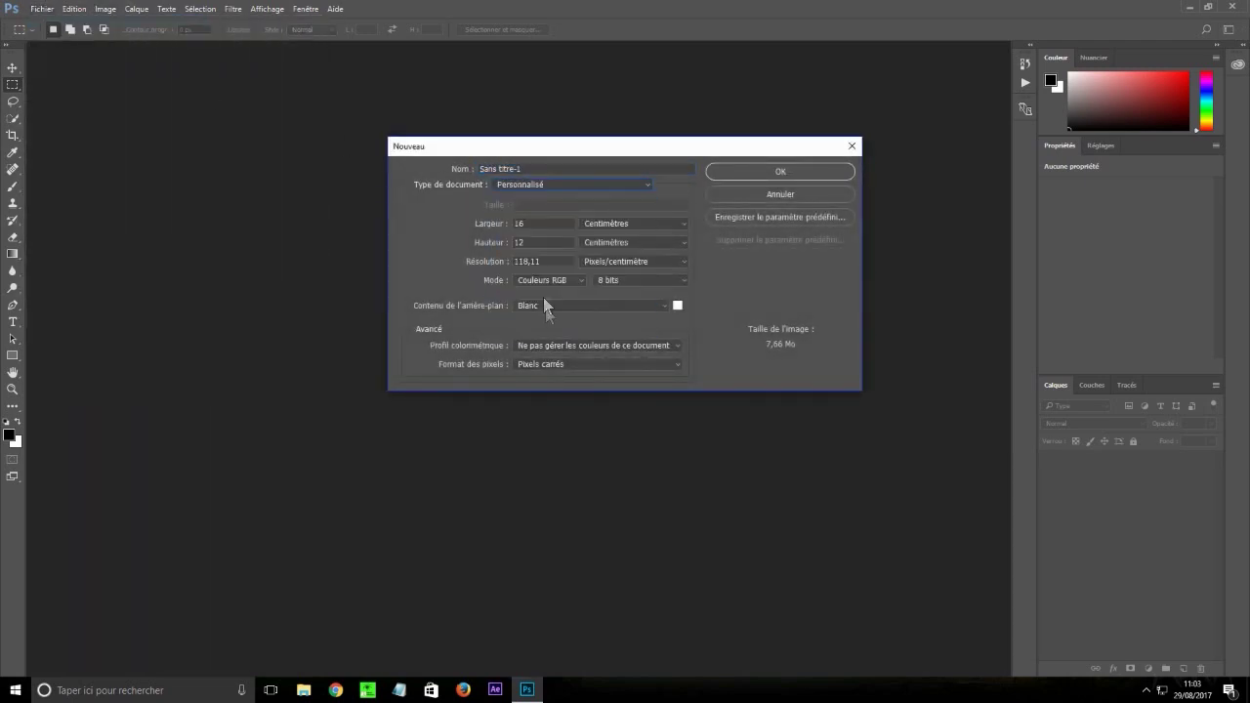
{"action": "left_click_drag", "start_coordinate": [535, 224], "coordinate": [352, 227]}
{"action": "type", "text": "1920"}
{"action": "left_click", "coordinate": [656, 226]}
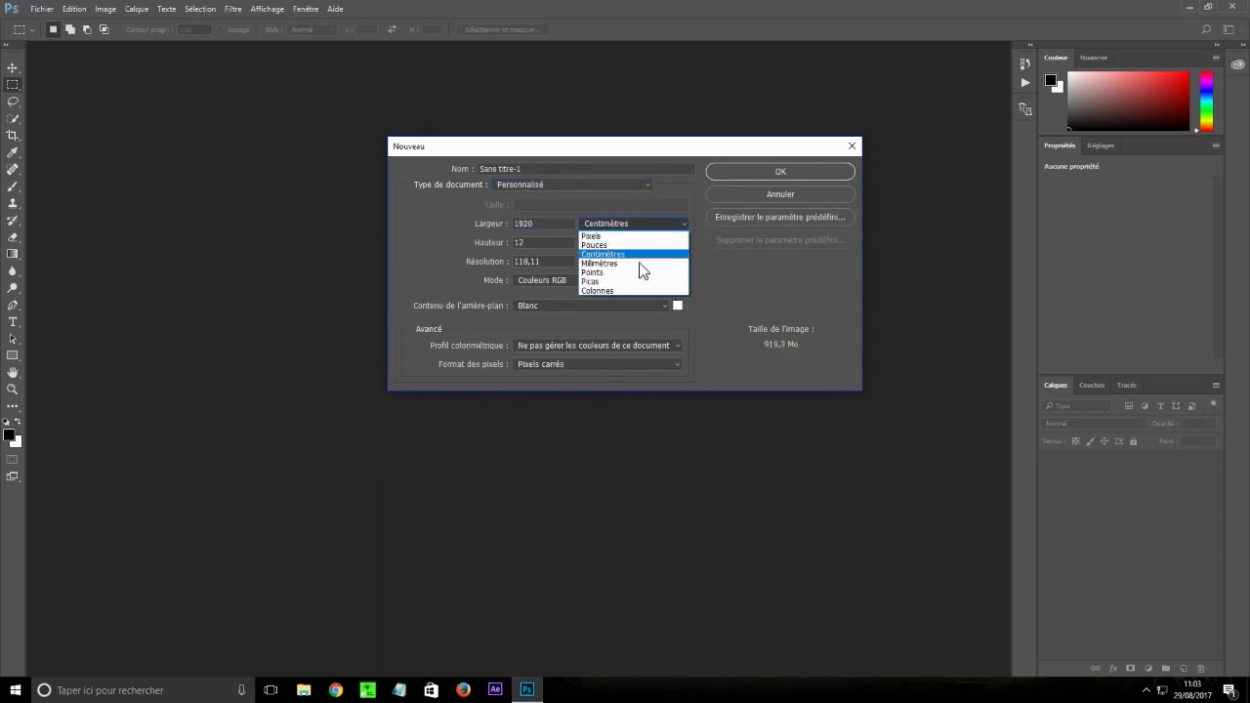
{"action": "left_click", "coordinate": [591, 235]}
Set the height to 1080 pixels, resolution to 72 pixels/inch and background contents to transparent, and create the document
{"action": "left_click", "coordinate": [615, 264]}
{"action": "left_click", "coordinate": [597, 259]}
{"action": "type", "text": "192"}
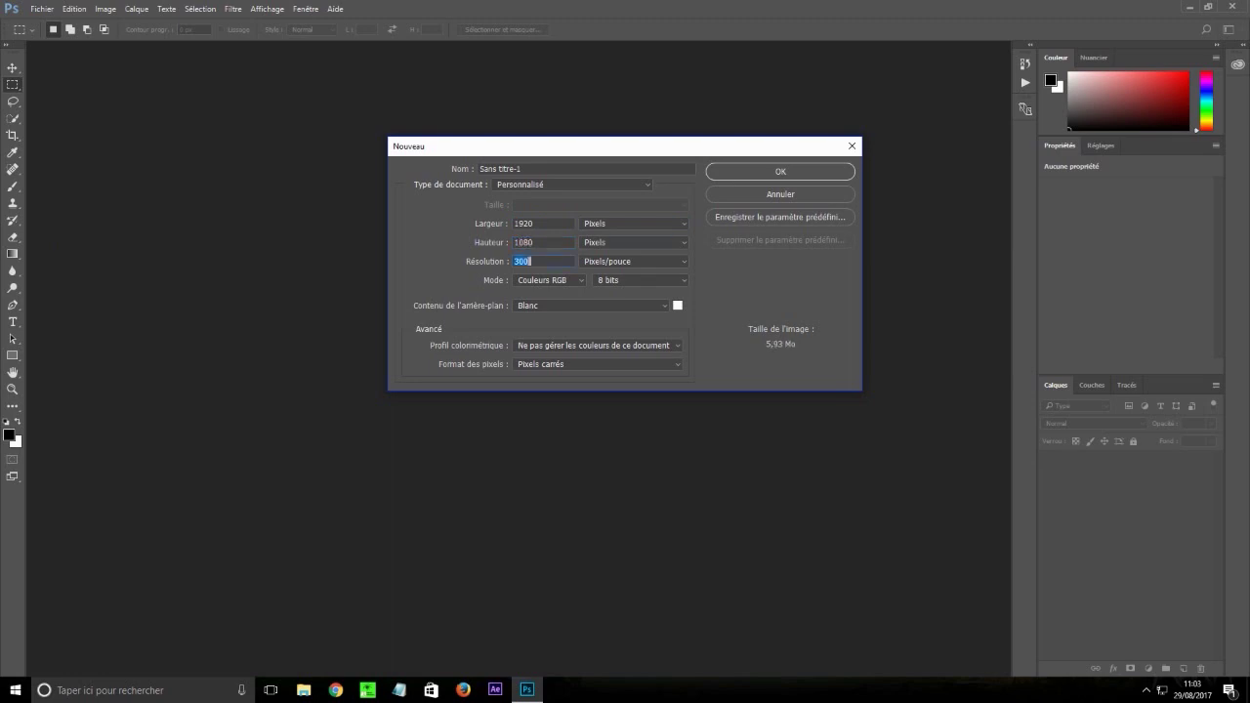
{"action": "left_click", "coordinate": [557, 311]}
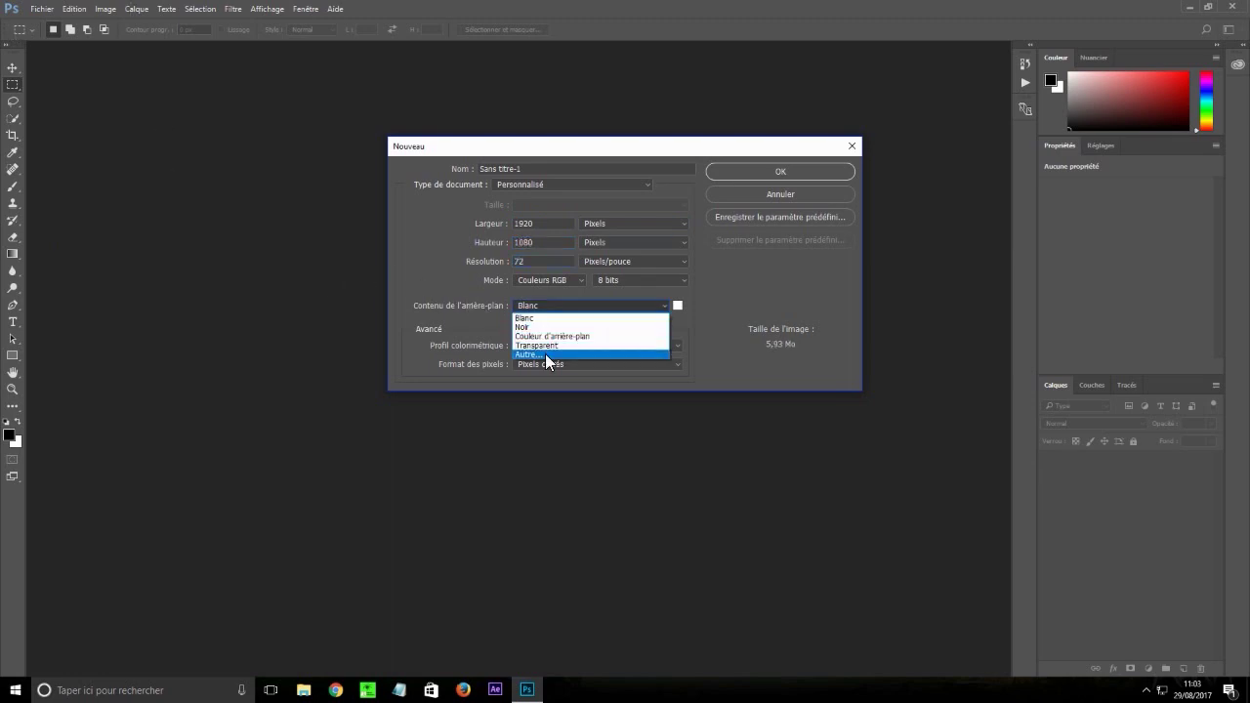
{"action": "left_click", "coordinate": [540, 346]}
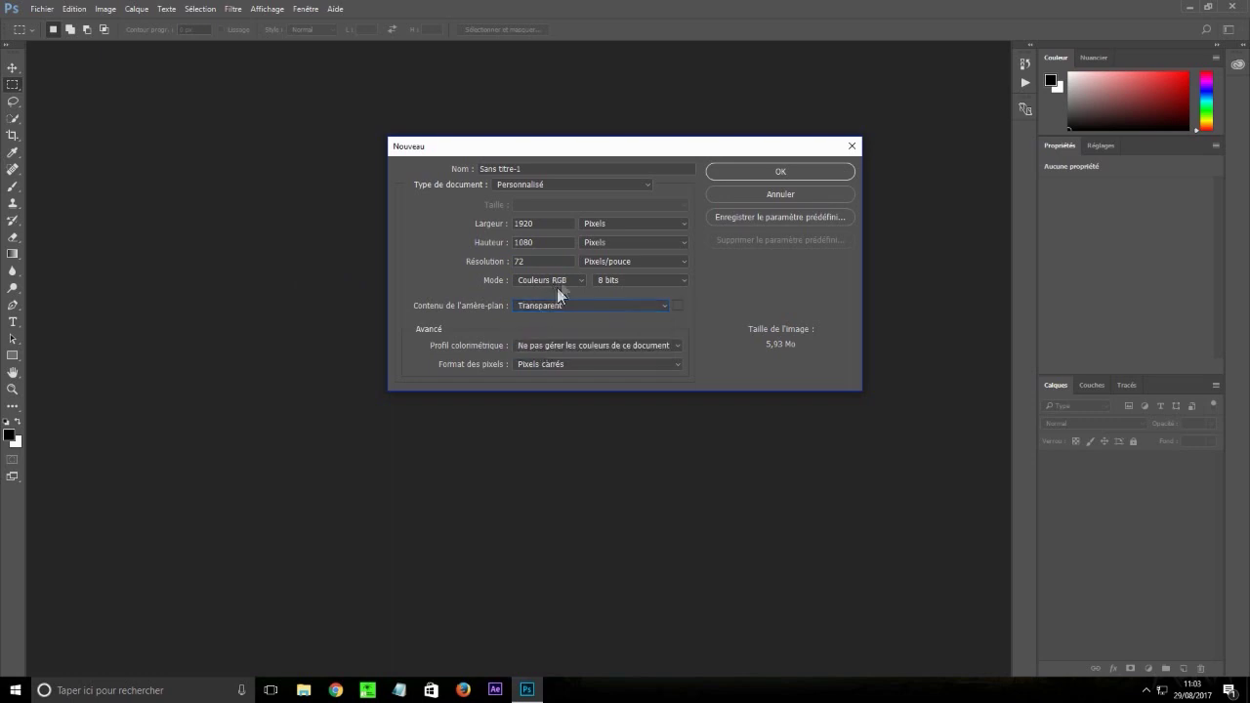
{"action": "left_click", "coordinate": [760, 173]}
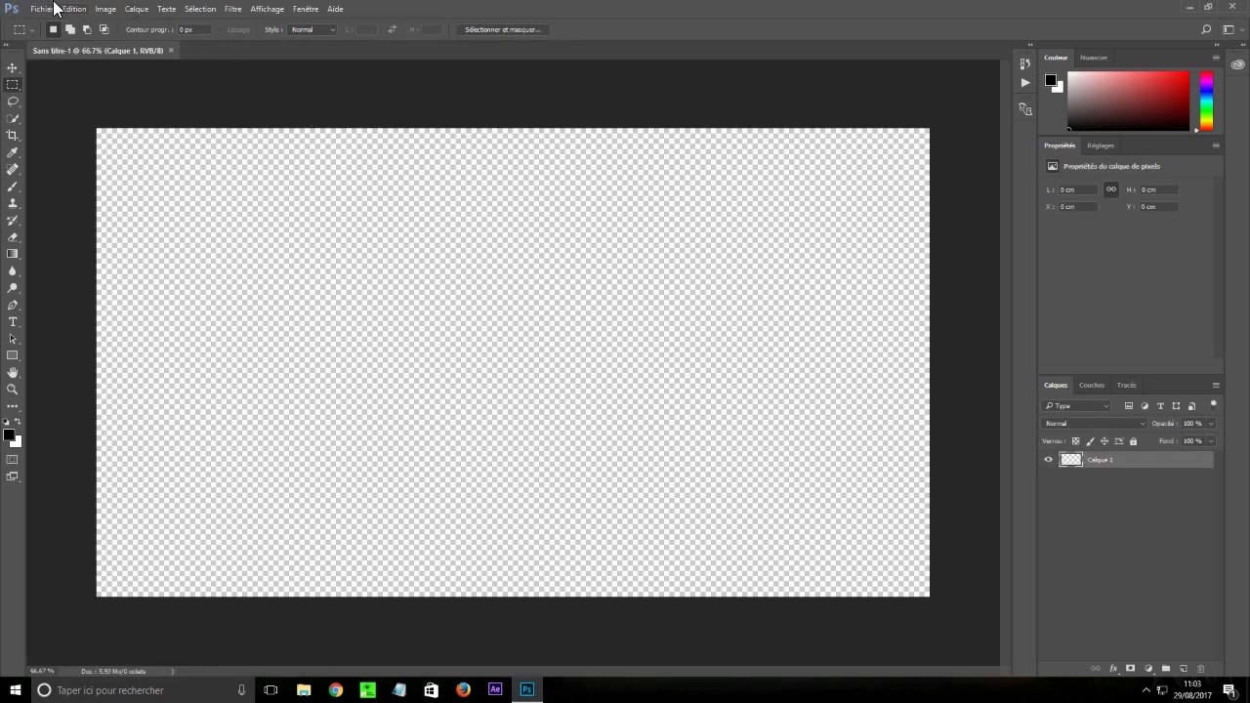
Place the character render VolteZzTuto from the GFX Rendu folder into the document as a linked object
{"action": "left_click", "coordinate": [56, 9]}
{"action": "left_click", "coordinate": [84, 262]}
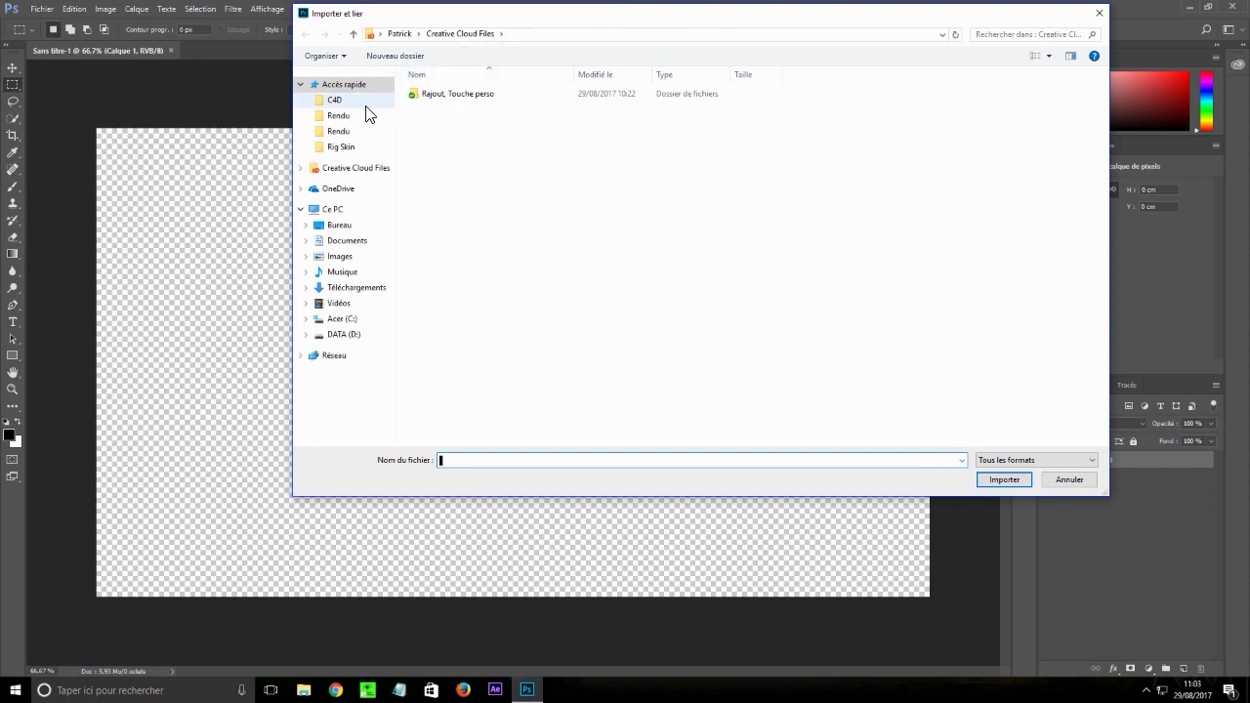
{"action": "left_click", "coordinate": [365, 103]}
{"action": "left_click", "coordinate": [374, 115]}
{"action": "left_click", "coordinate": [337, 130]}
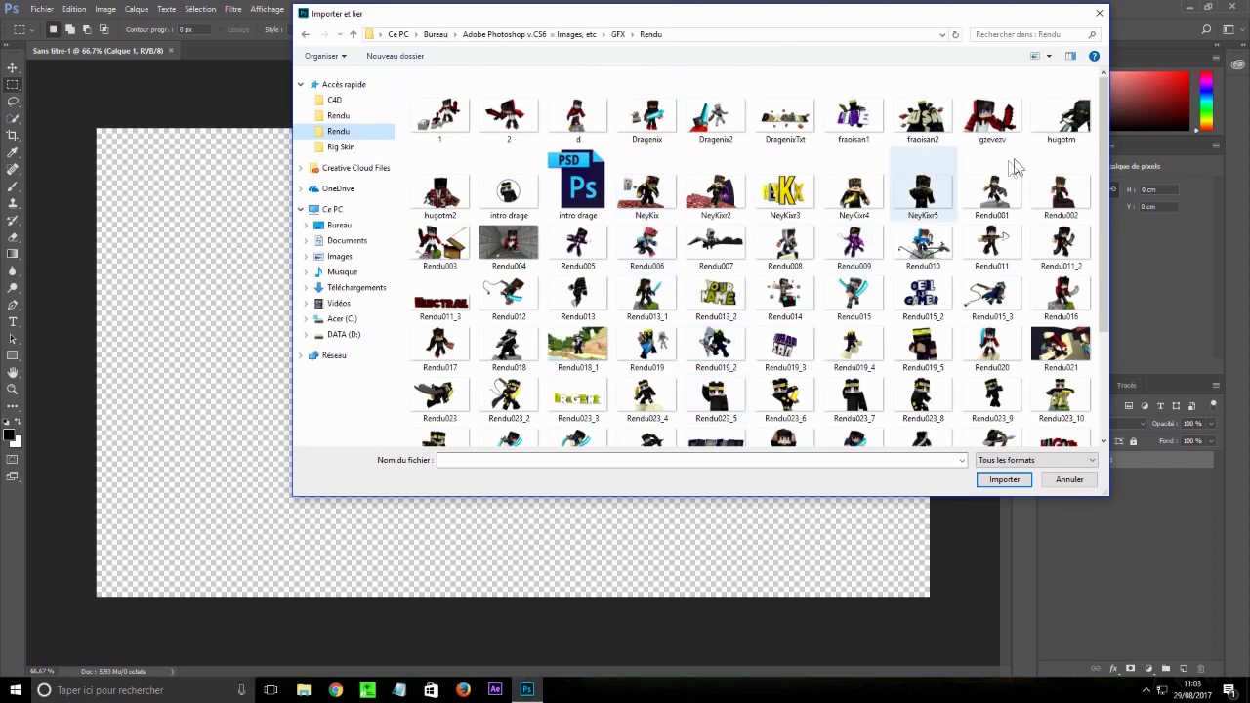
{"action": "scroll", "coordinate": [1105, 138], "scroll_direction": "down", "scroll_amount": 3}
{"action": "left_click", "coordinate": [1060, 360]}
{"action": "left_click", "coordinate": [1004, 480]}
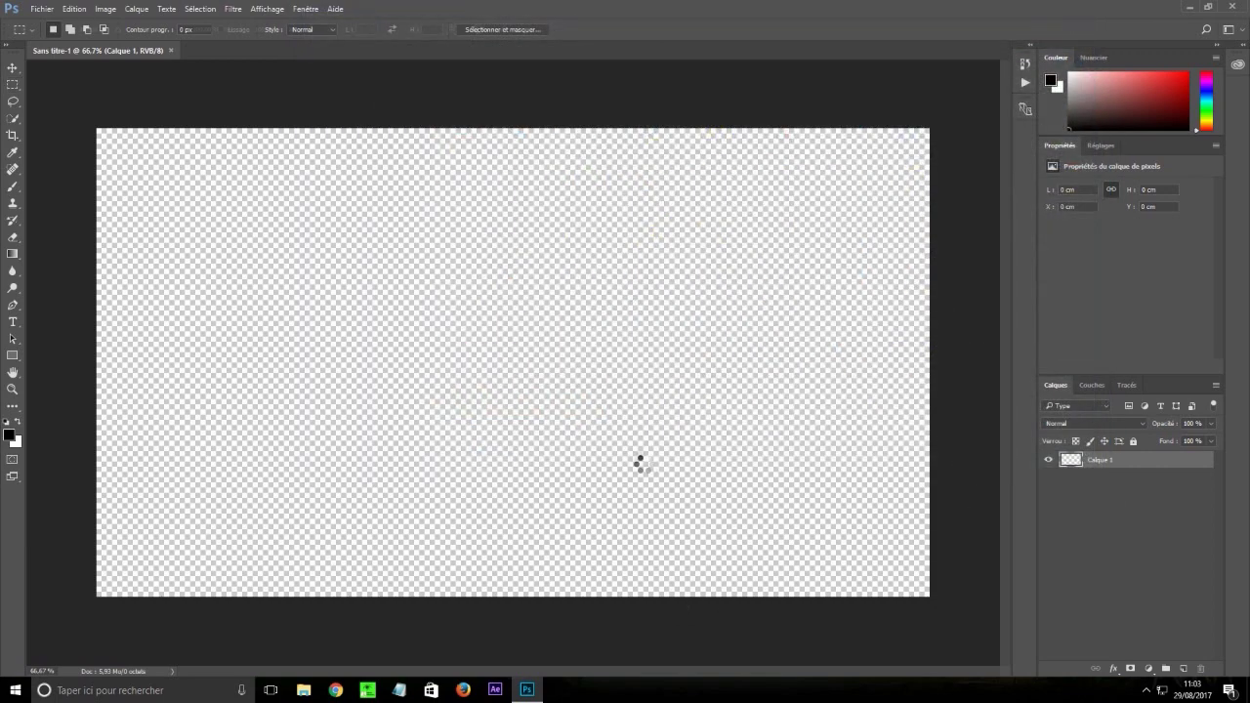
{"action": "key", "text": "Return"}
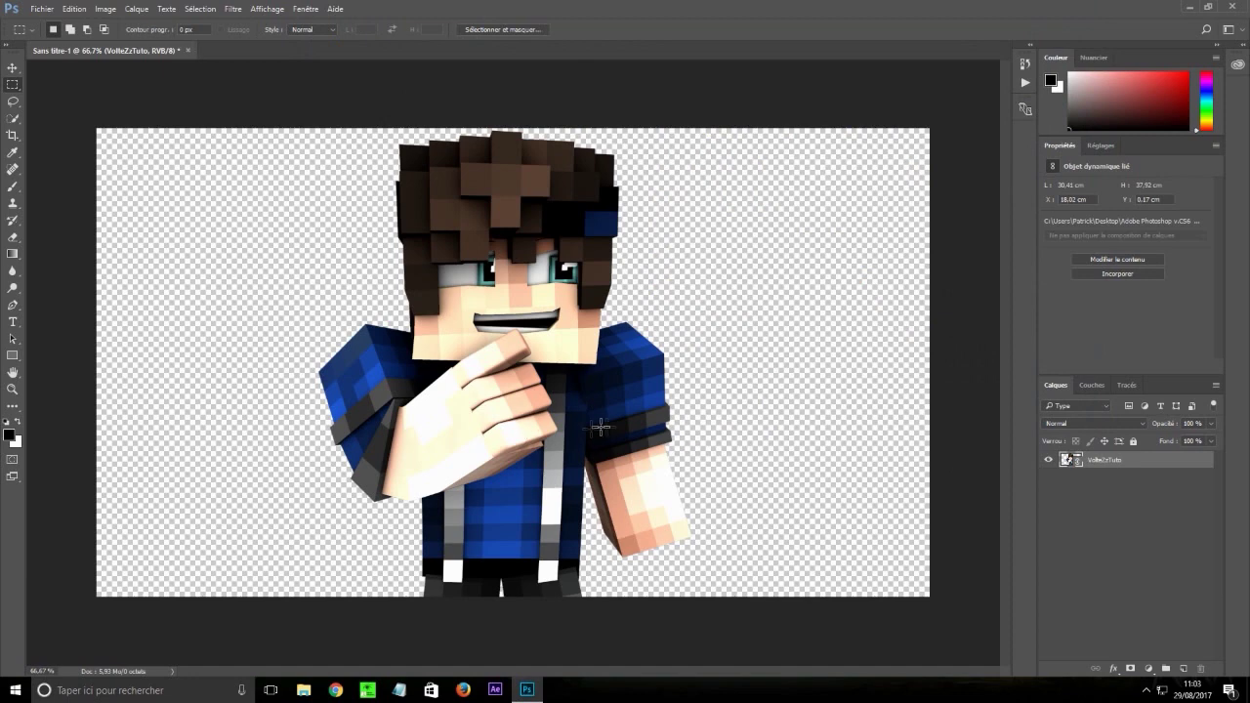
Add a new empty layer and move it below the character layer
{"action": "left_click", "coordinate": [13, 67]}
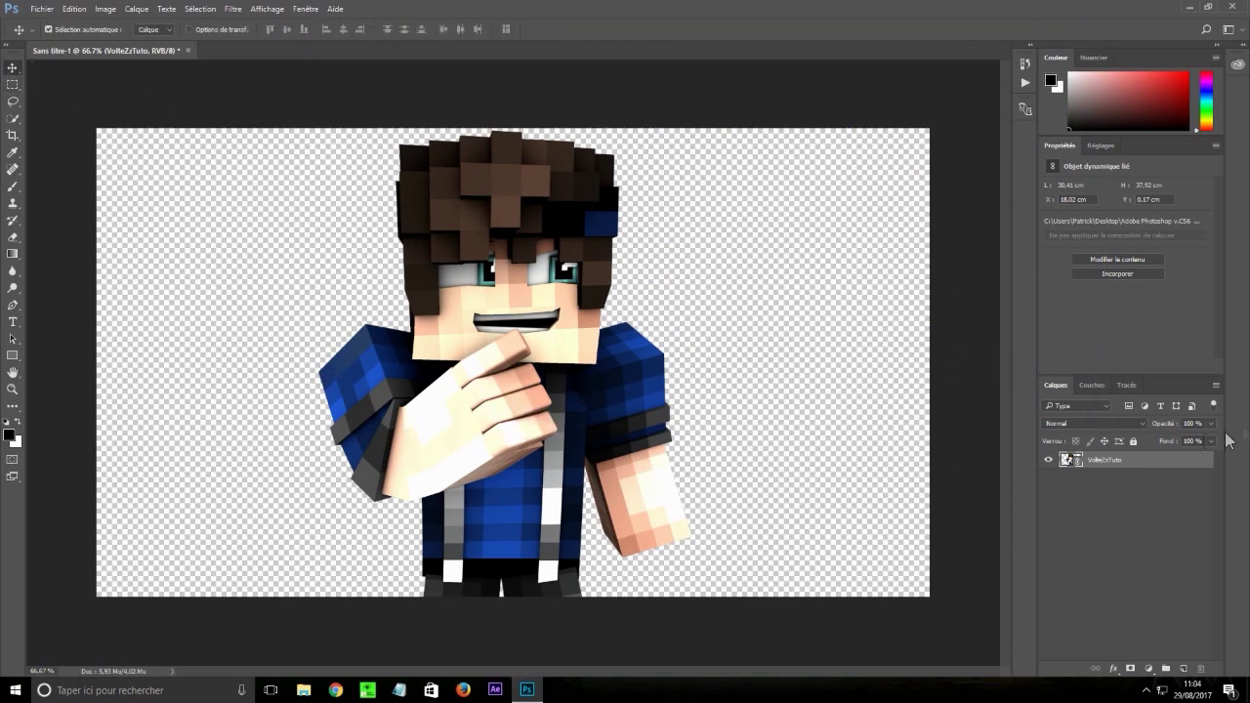
{"action": "left_click", "coordinate": [1184, 668]}
{"action": "left_click_drag", "start_coordinate": [1152, 466], "coordinate": [1175, 508]}
{"action": "left_click", "coordinate": [1175, 524]}
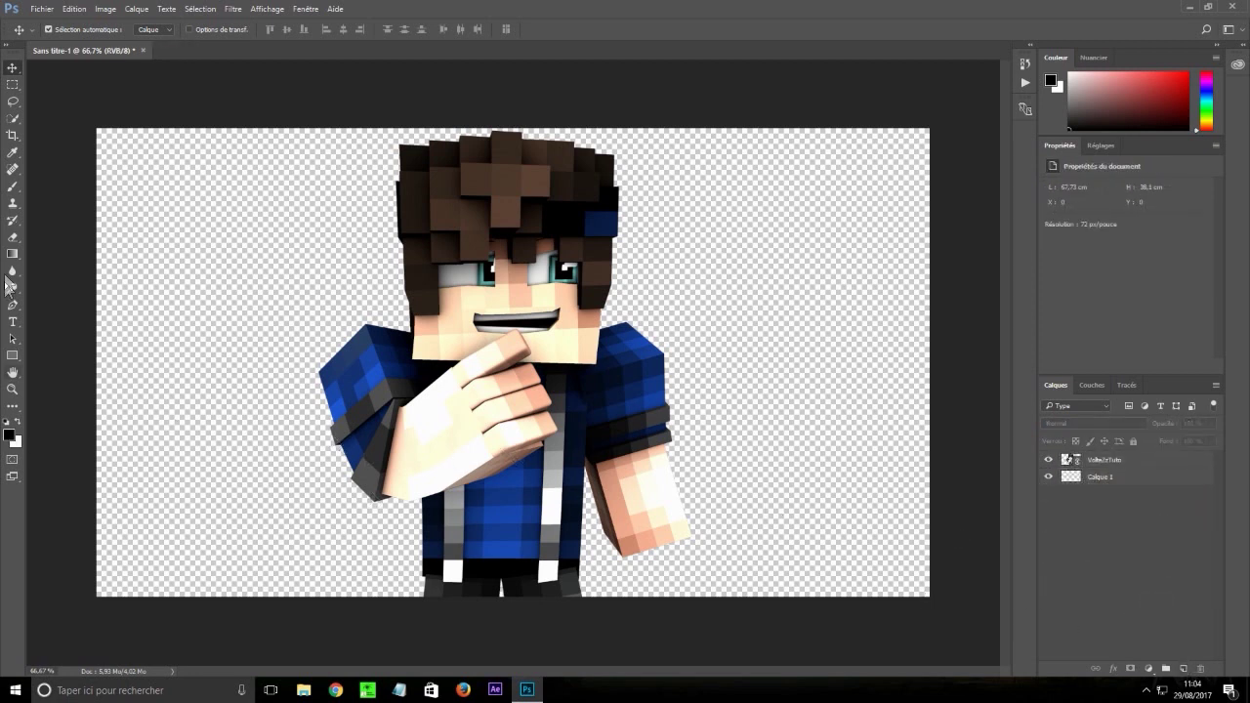
Fill the empty layer below the character with black using the Paint Bucket
{"action": "left_click", "coordinate": [12, 254]}
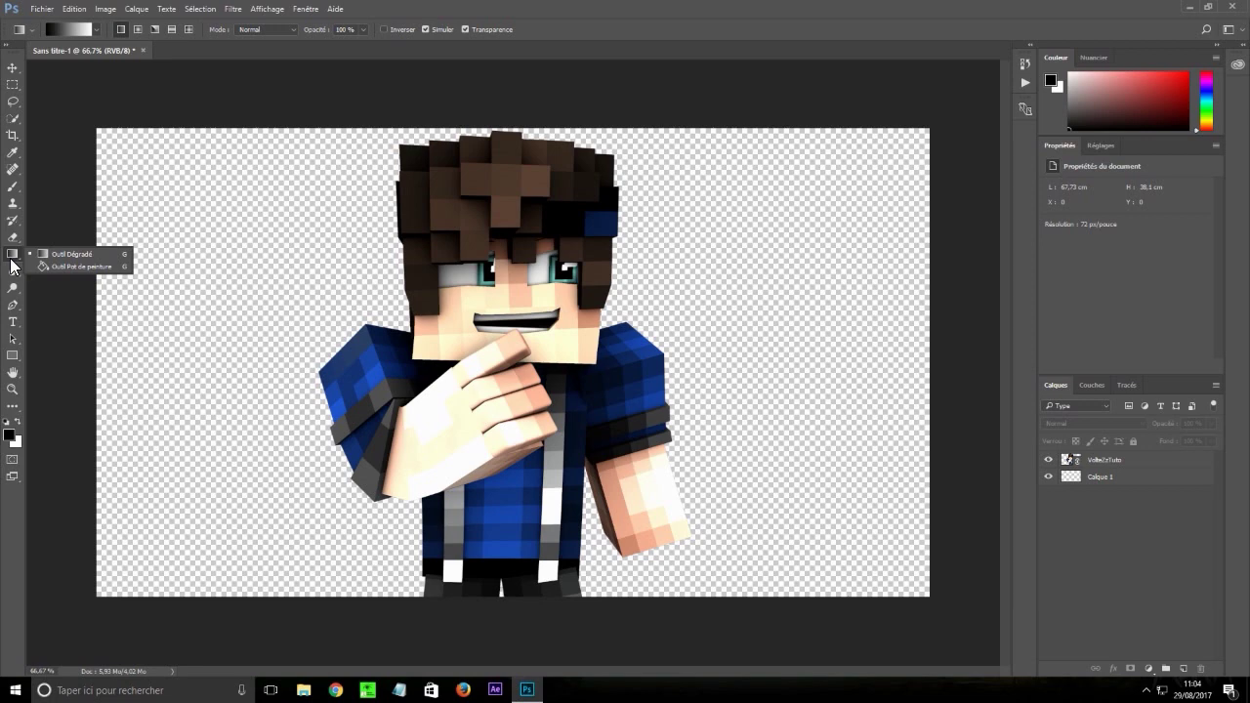
{"action": "left_click", "coordinate": [59, 267]}
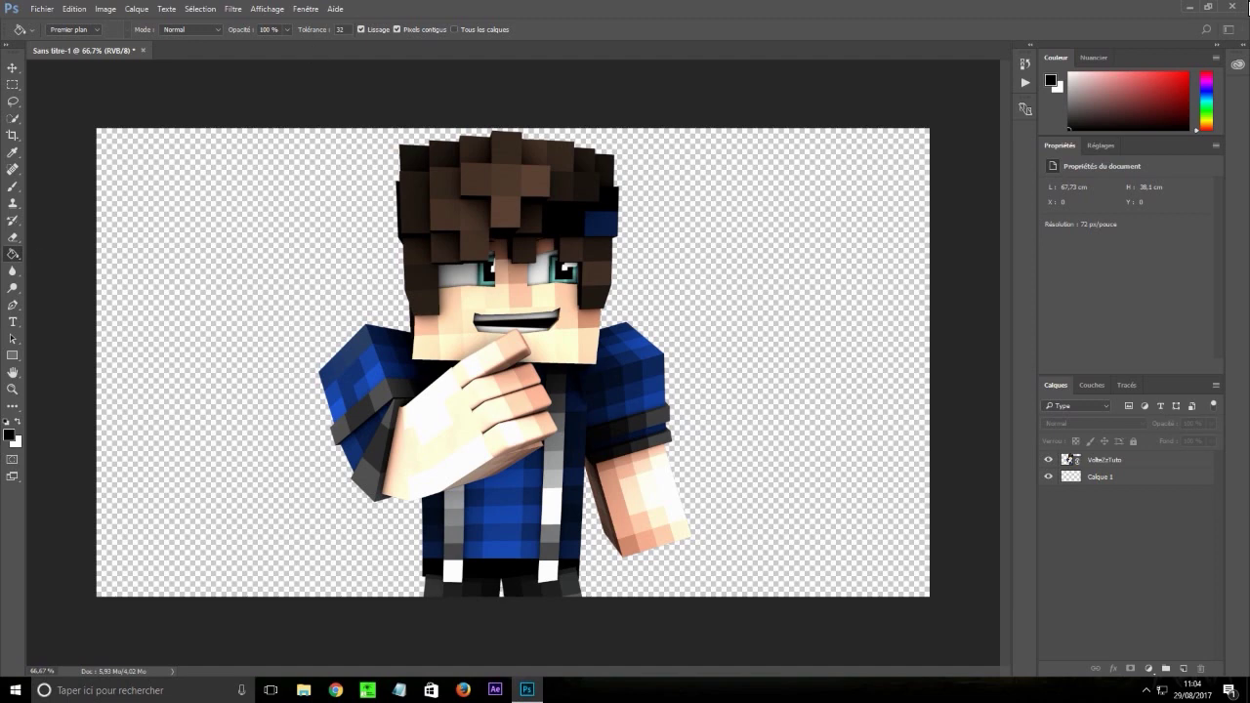
{"action": "left_click", "coordinate": [234, 9]}
{"action": "left_click", "coordinate": [276, 5]}
{"action": "left_click", "coordinate": [41, 8]}
{"action": "left_click", "coordinate": [266, 9]}
{"action": "left_click", "coordinate": [1102, 479]}
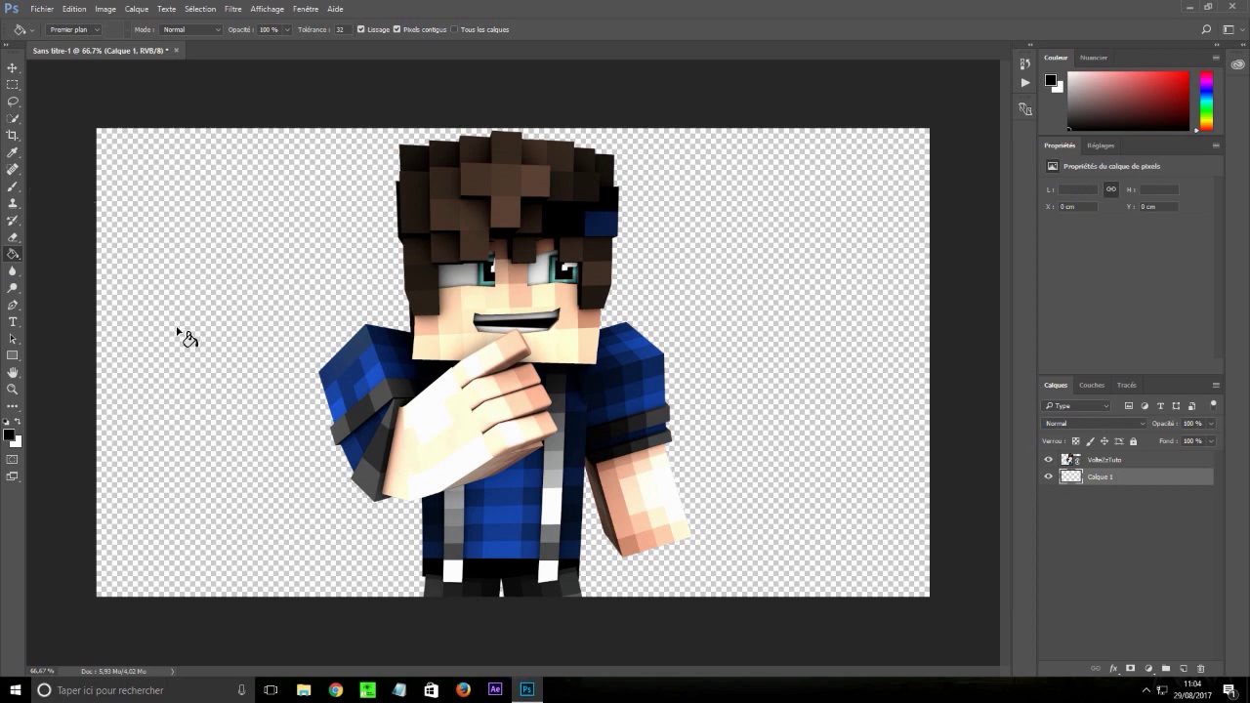
{"action": "left_click", "coordinate": [205, 303]}
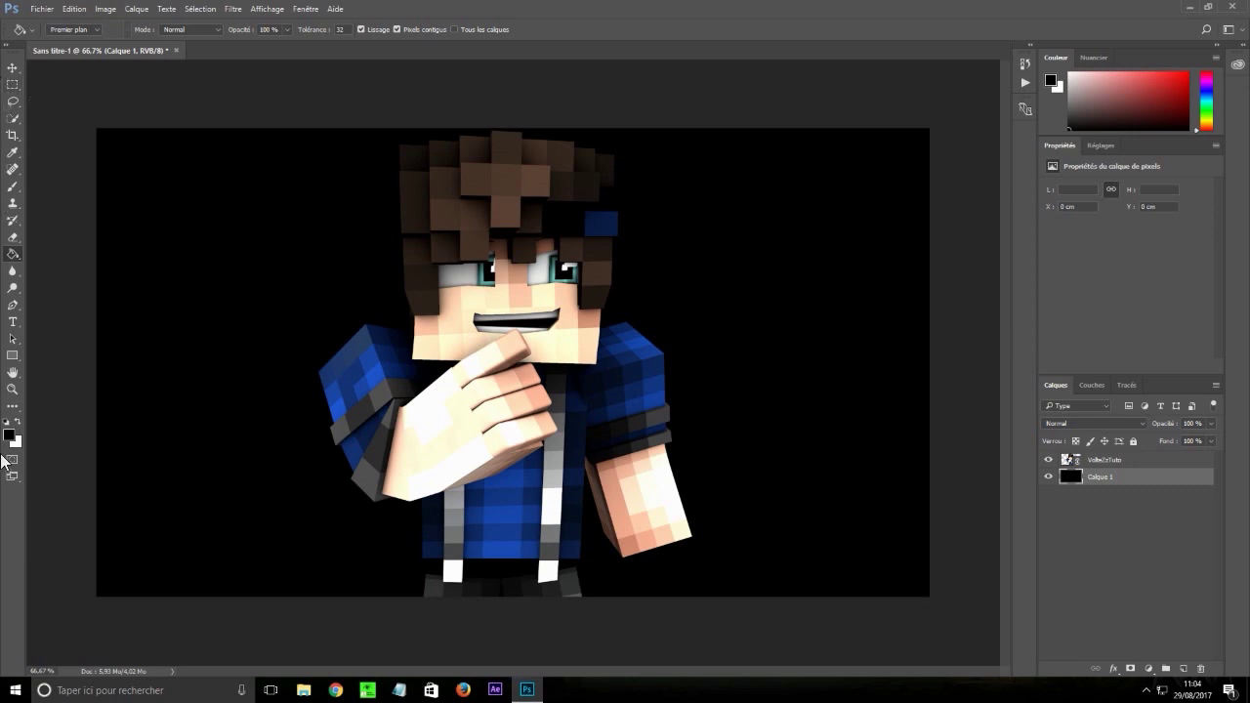
Set the foreground color to gray #626262 and fill the background layer with it
{"action": "left_click", "coordinate": [9, 435]}
{"action": "left_click_drag", "start_coordinate": [546, 288], "coordinate": [171, 283]}
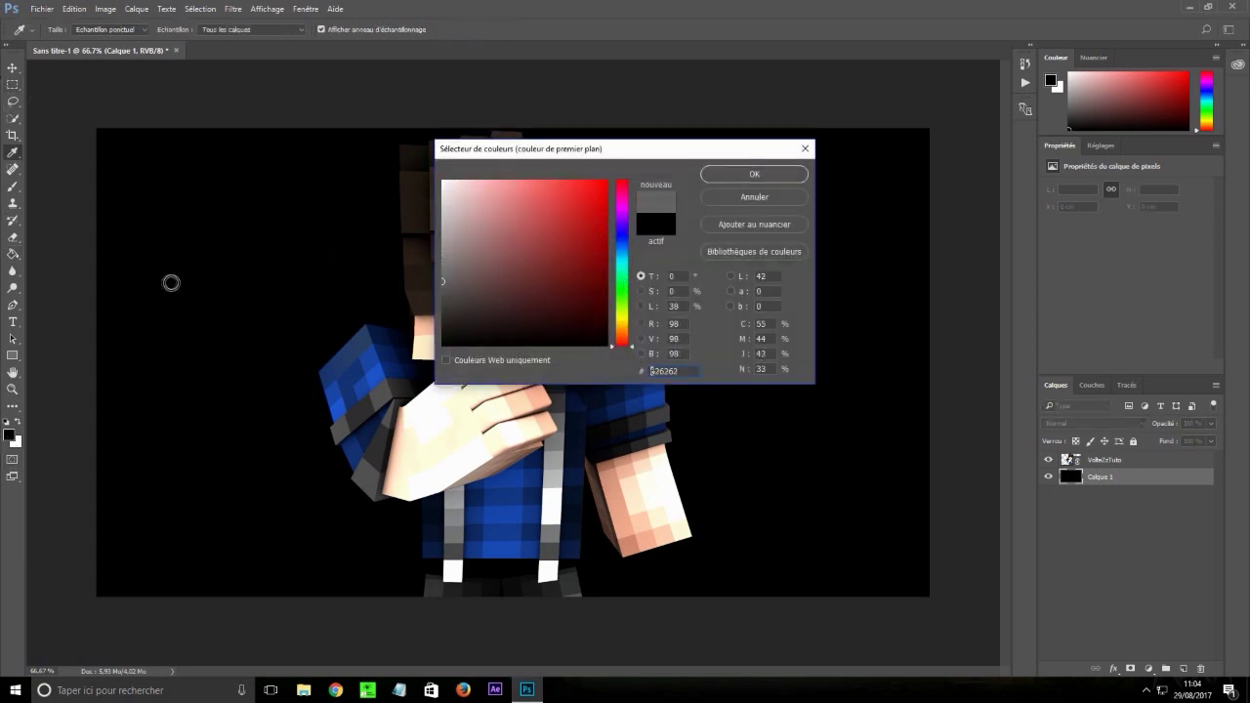
{"action": "left_click", "coordinate": [716, 178]}
{"action": "left_click", "coordinate": [186, 290]}
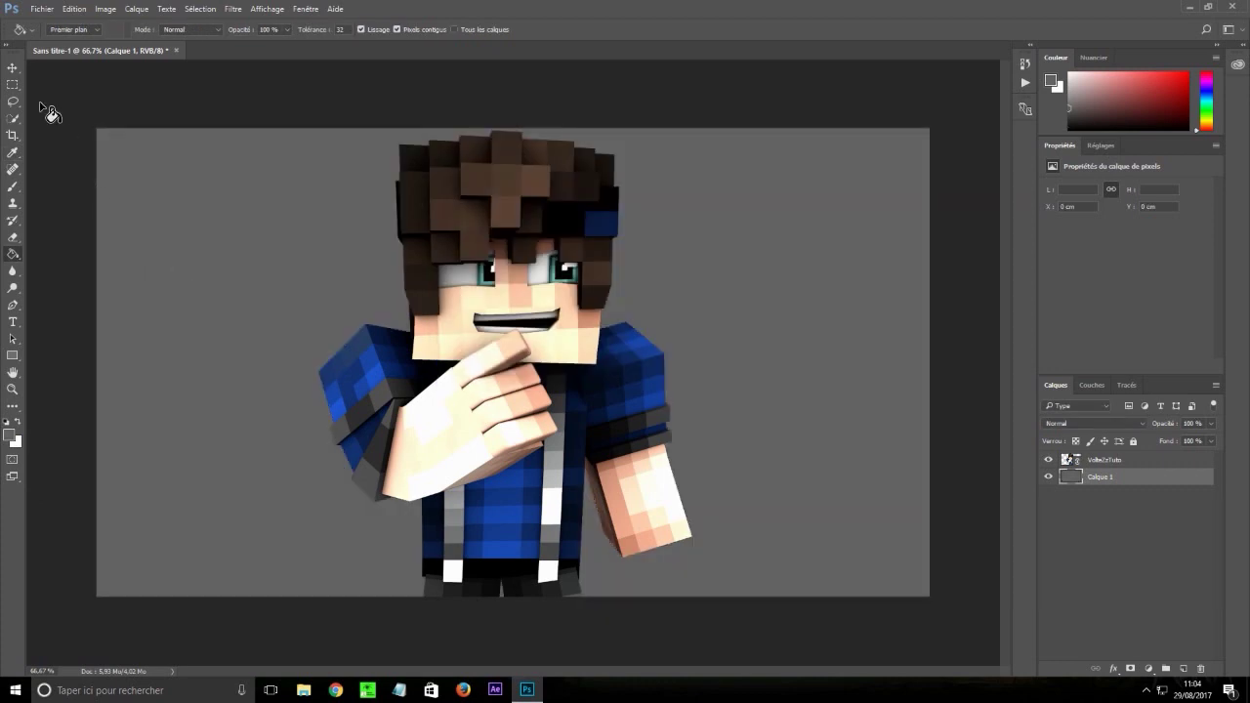
{"action": "left_click", "coordinate": [13, 84]}
{"action": "left_click", "coordinate": [25, 87]}
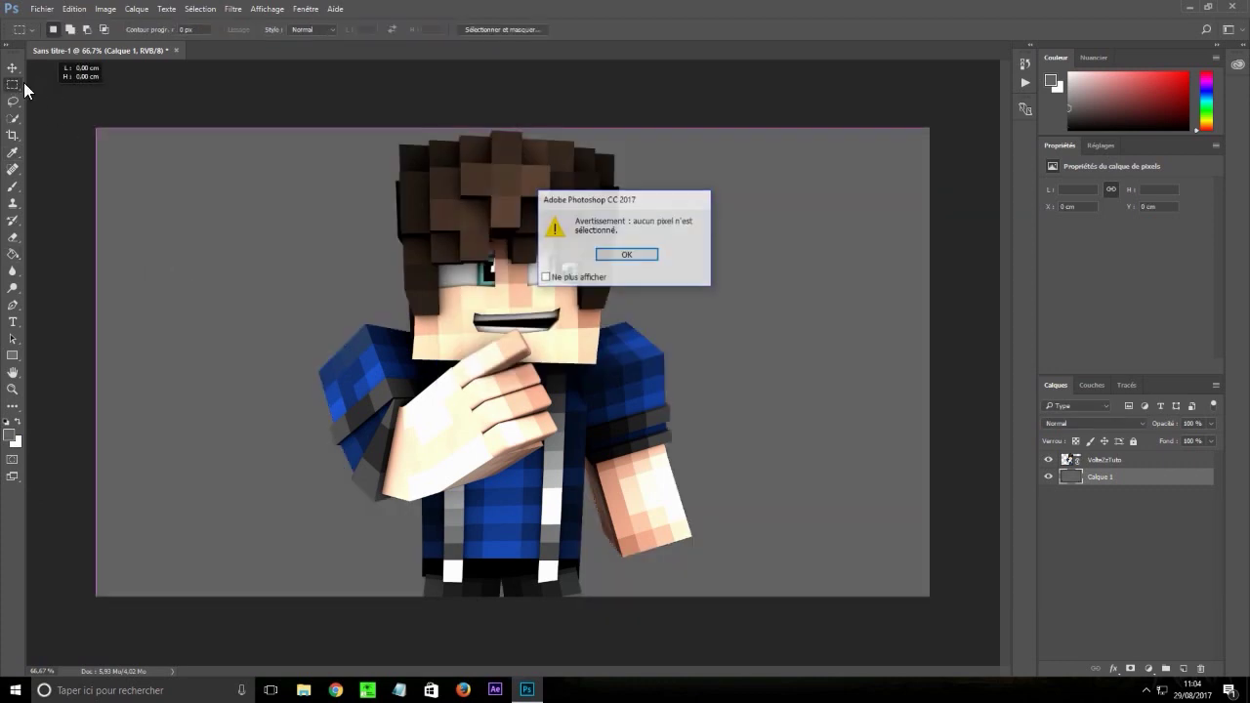
{"action": "left_click", "coordinate": [637, 257]}
{"action": "key", "text": "v"}
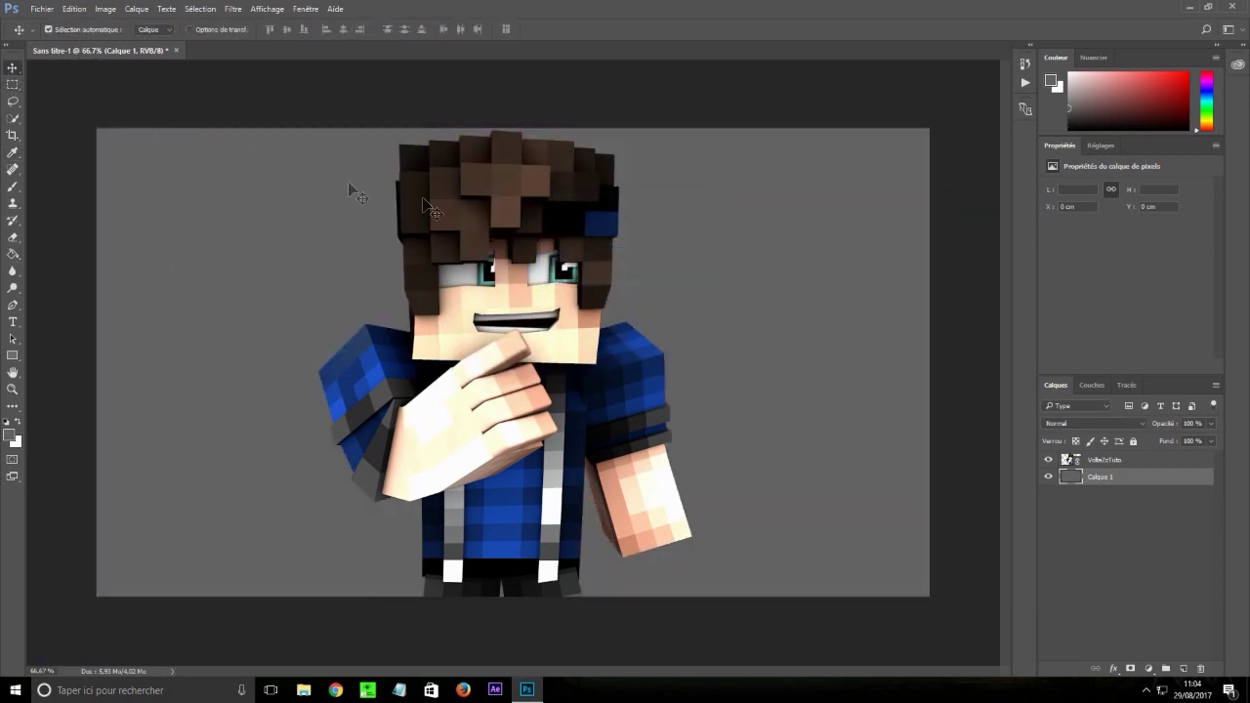
{"action": "scroll", "coordinate": [514, 372], "scroll_direction": "down", "scroll_amount": 5, "text": "alt"}
{"action": "scroll", "coordinate": [519, 402], "scroll_direction": "up", "scroll_amount": 5, "text": "alt"}
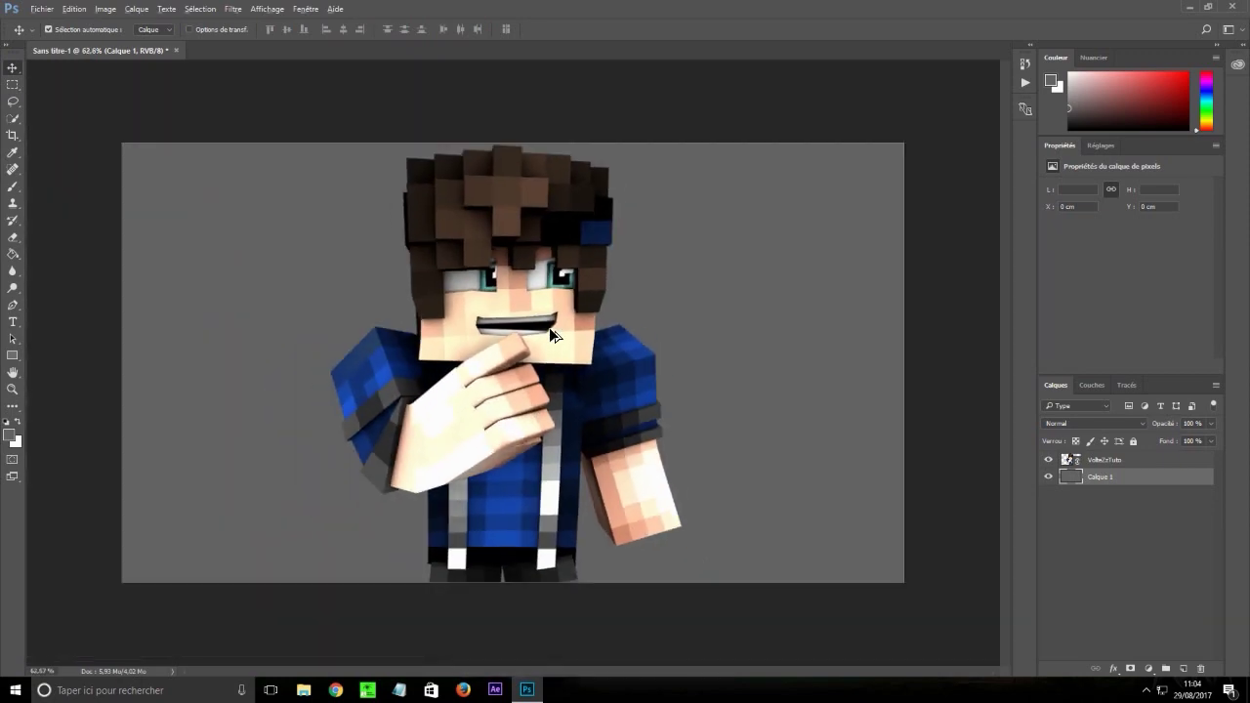
Try the Camera Raw filter on the VolteZzTuto character layer and cancel it
{"action": "left_click", "coordinate": [1146, 461]}
{"action": "left_click", "coordinate": [233, 9]}
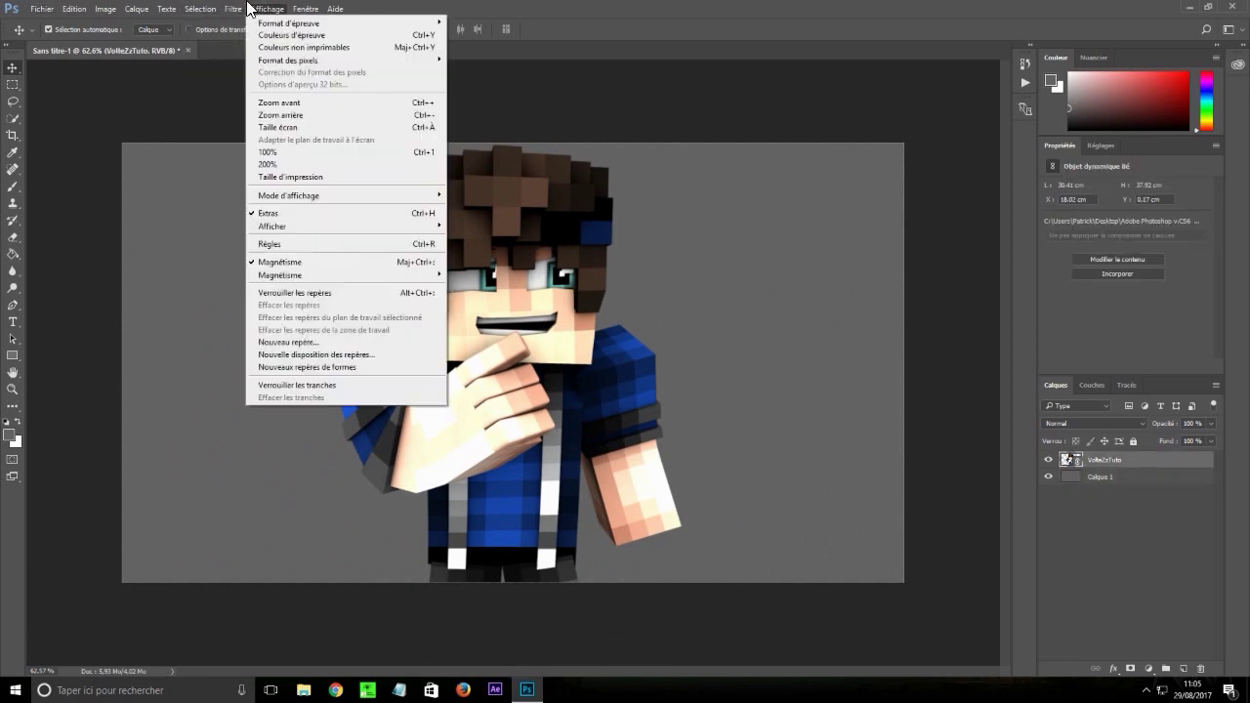
{"action": "left_click", "coordinate": [256, 84]}
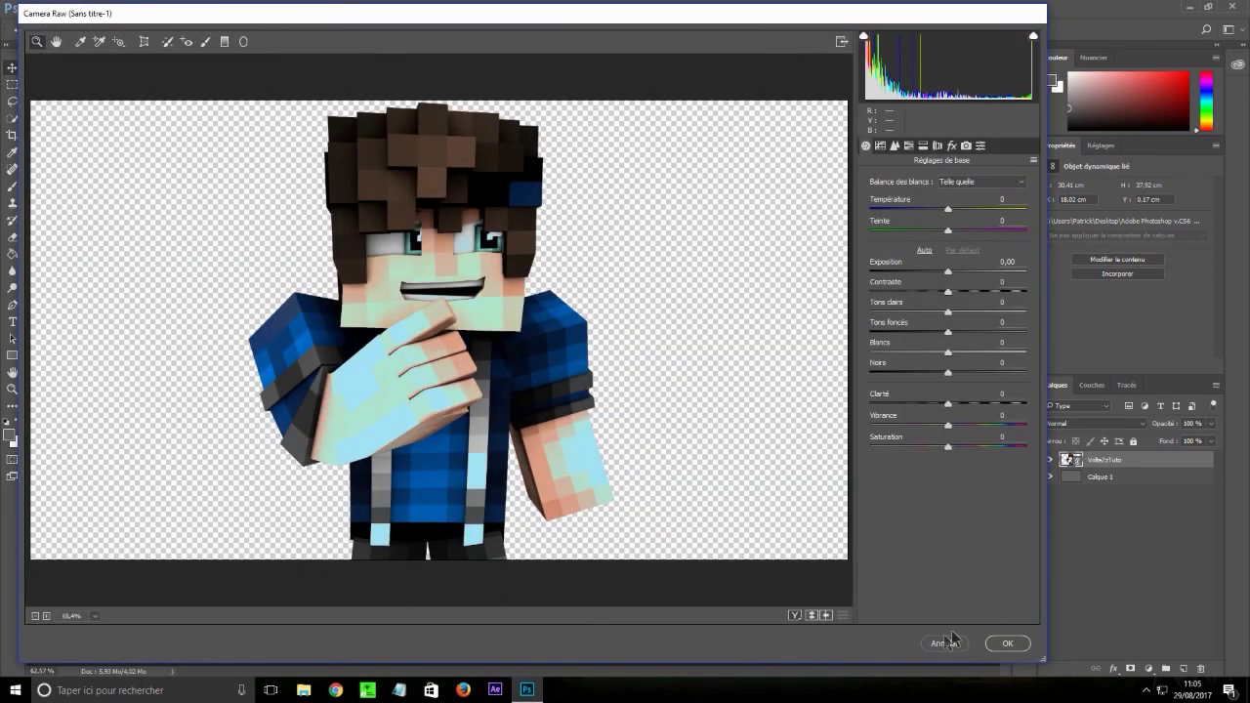
{"action": "left_click", "coordinate": [945, 643]}
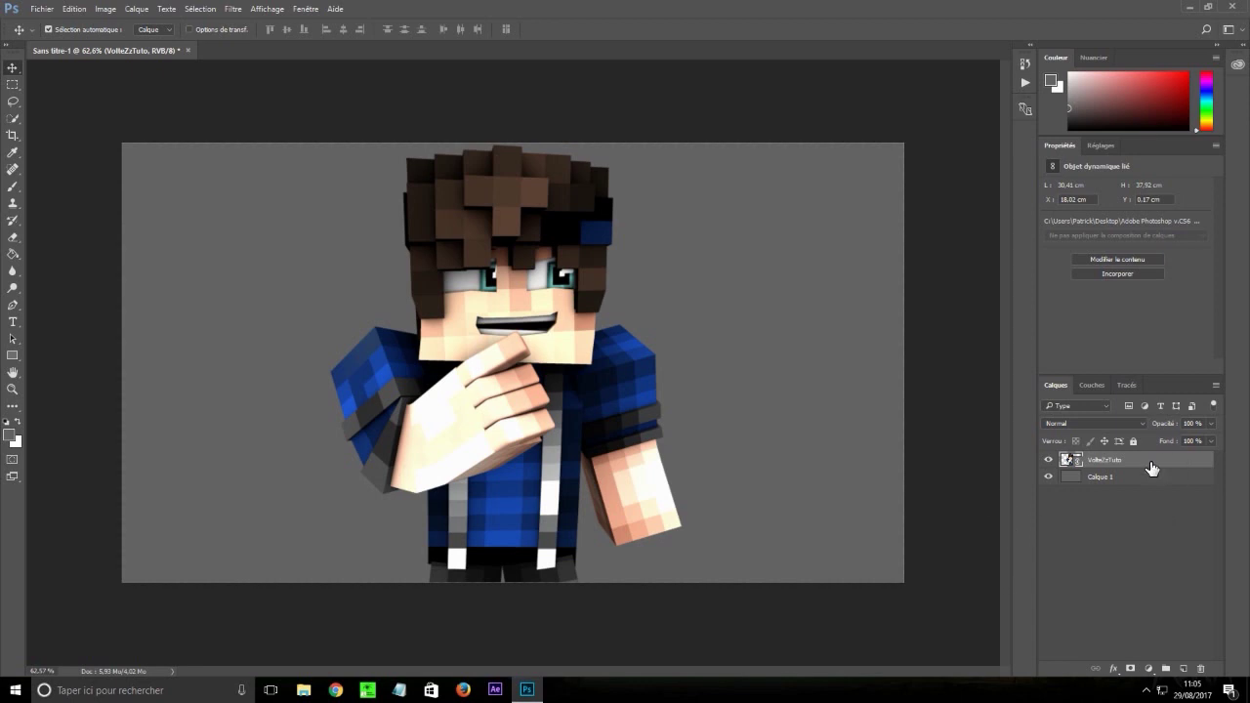
Add a Satin effect to the VolteZzTuto character layer with 21% opacity and a rotated angle
{"action": "double_click", "coordinate": [1175, 461]}
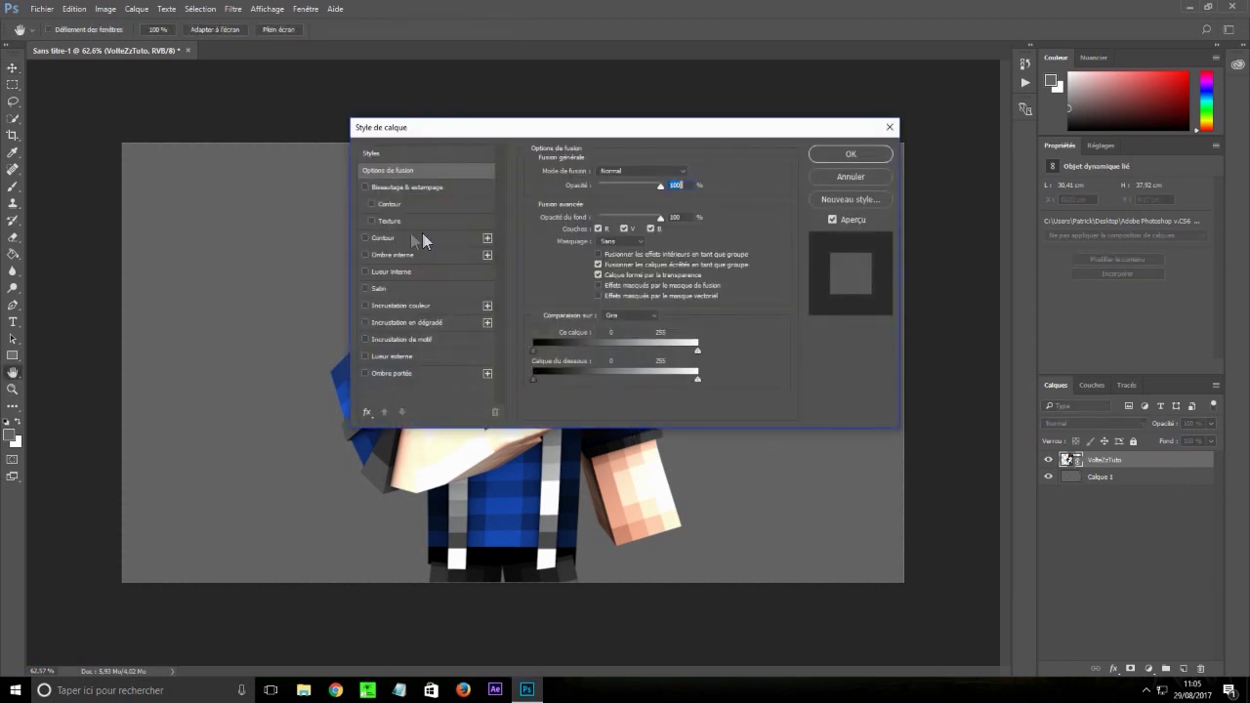
{"action": "left_click", "coordinate": [395, 289]}
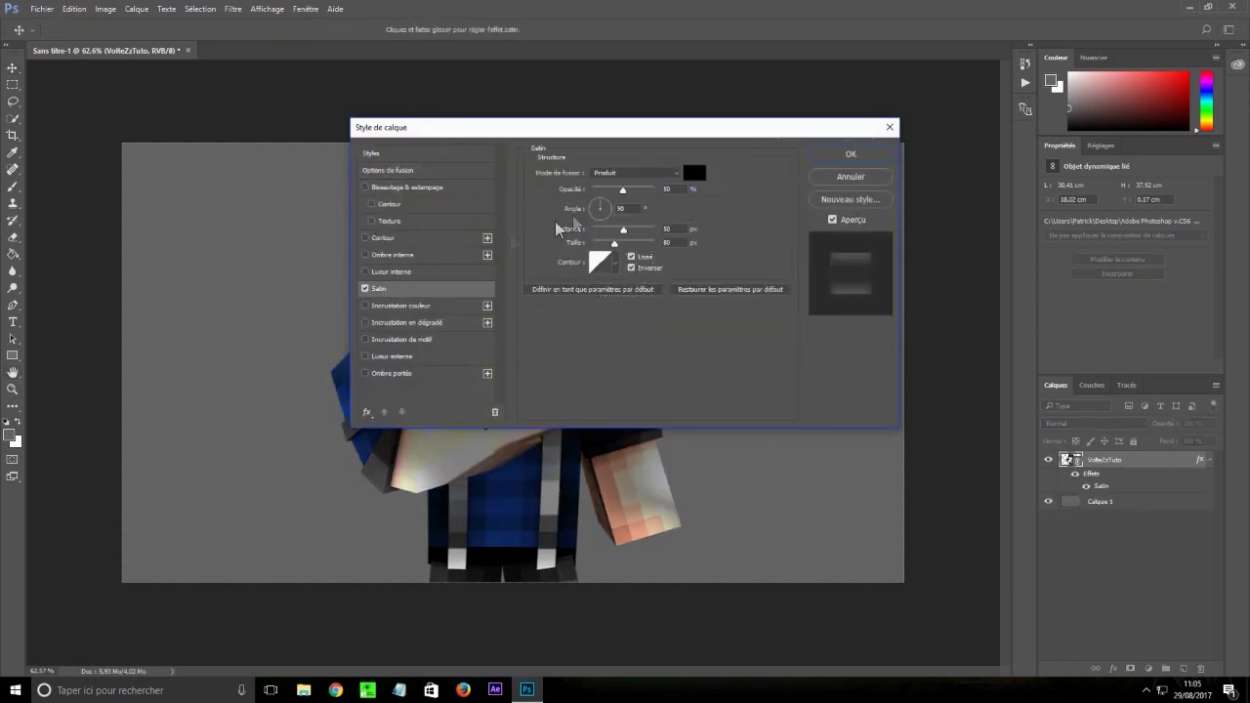
{"action": "left_click_drag", "start_coordinate": [683, 133], "coordinate": [1064, 254]}
{"action": "left_click_drag", "start_coordinate": [990, 311], "coordinate": [970, 338]}
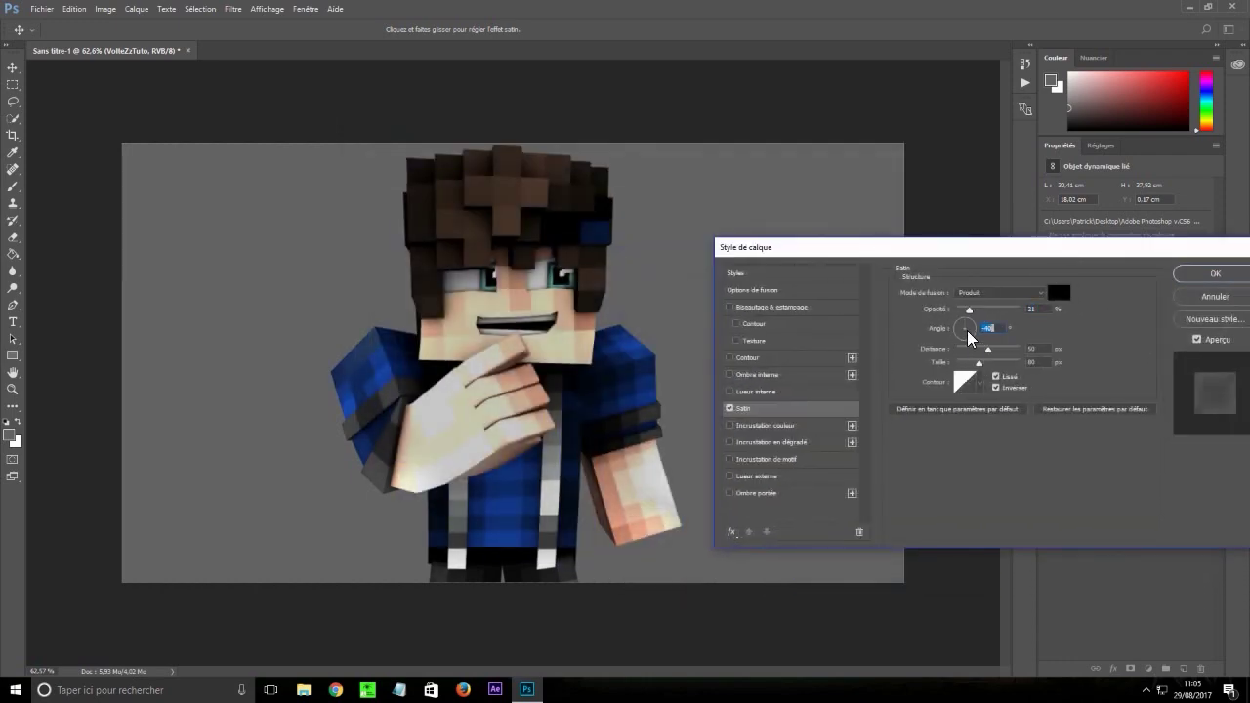
{"action": "left_click", "coordinate": [1215, 273]}
{"action": "left_click", "coordinate": [233, 9]}
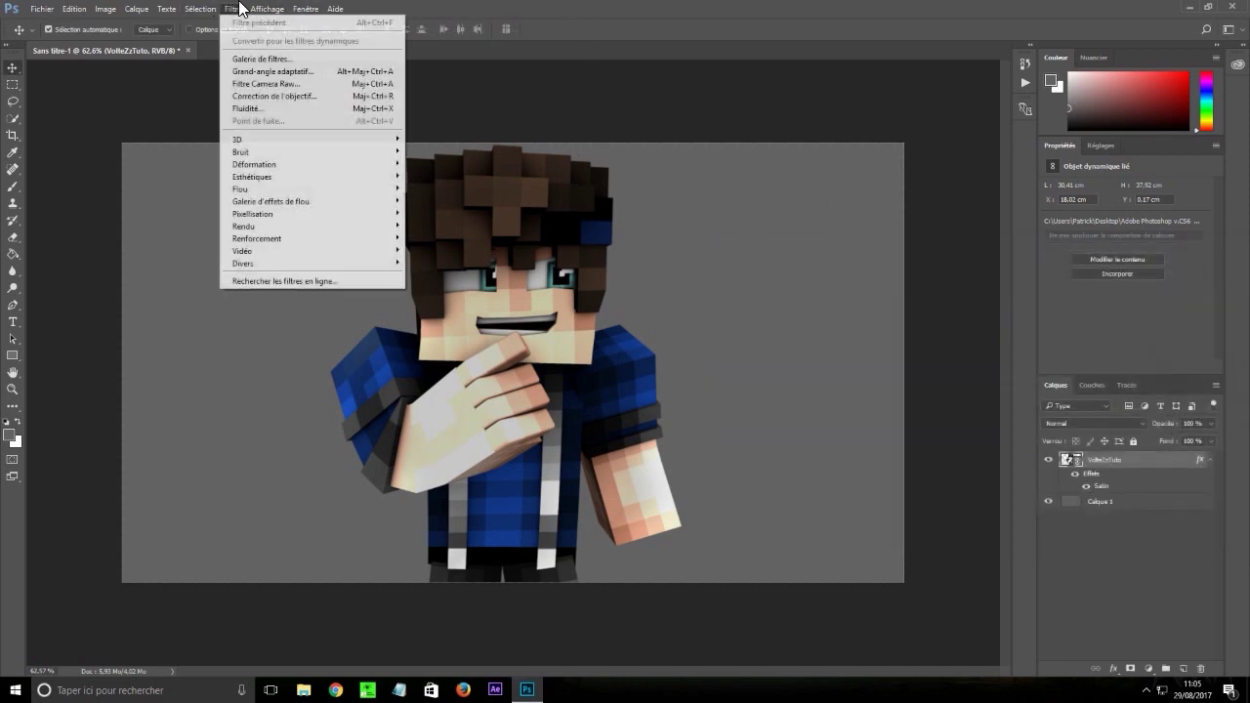
{"action": "left_click", "coordinate": [283, 84]}
{"action": "left_click", "coordinate": [105, 14]}
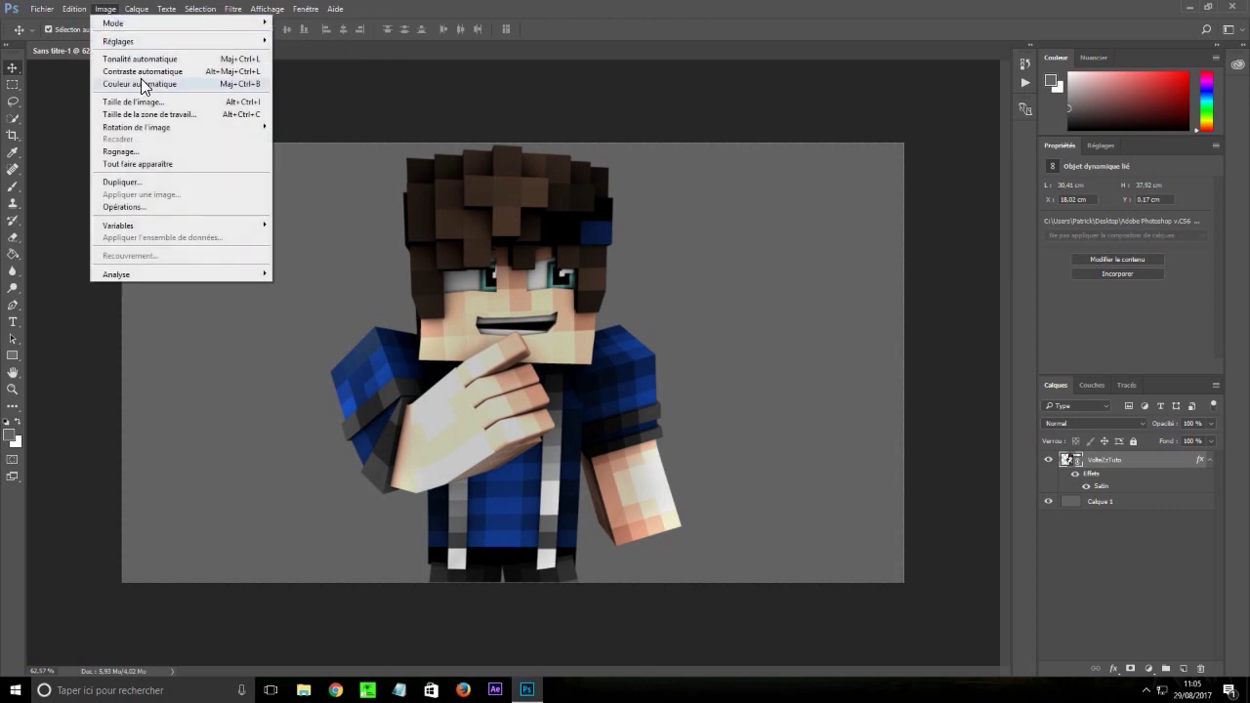
{"action": "mouse_move", "coordinate": [161, 48]}
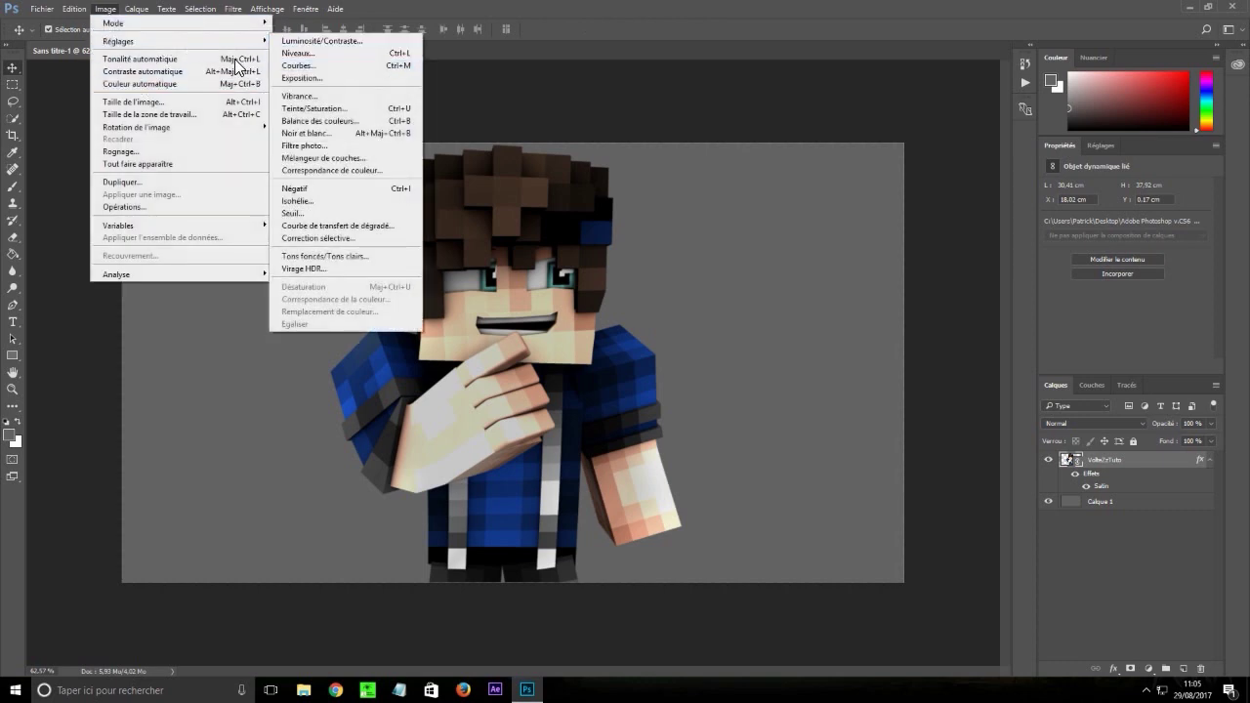
{"action": "left_click", "coordinate": [103, 8]}
{"action": "left_click", "coordinate": [104, 8]}
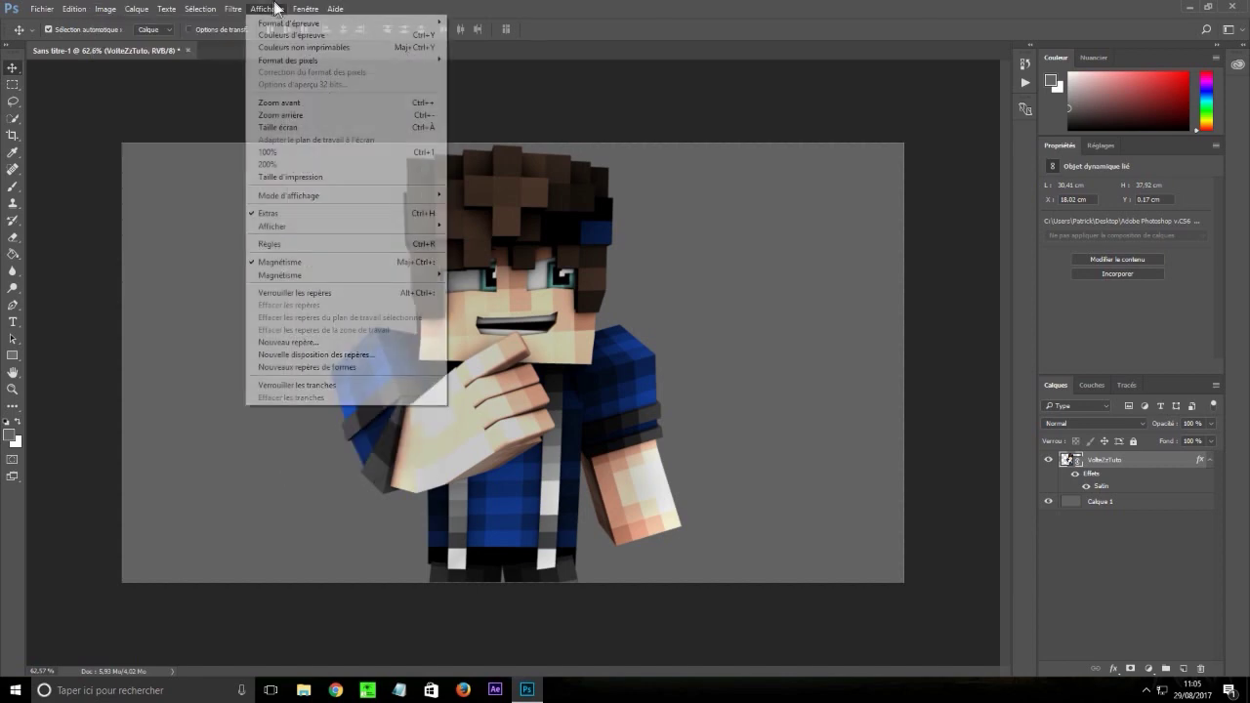
Apply the Camera Raw filter to the character with temperature +6, tint +8, exposure -0.50, contrast +50, highlights -36, shadows +41 and whites -45
{"action": "mouse_move", "coordinate": [232, 9]}
{"action": "left_click", "coordinate": [244, 85]}
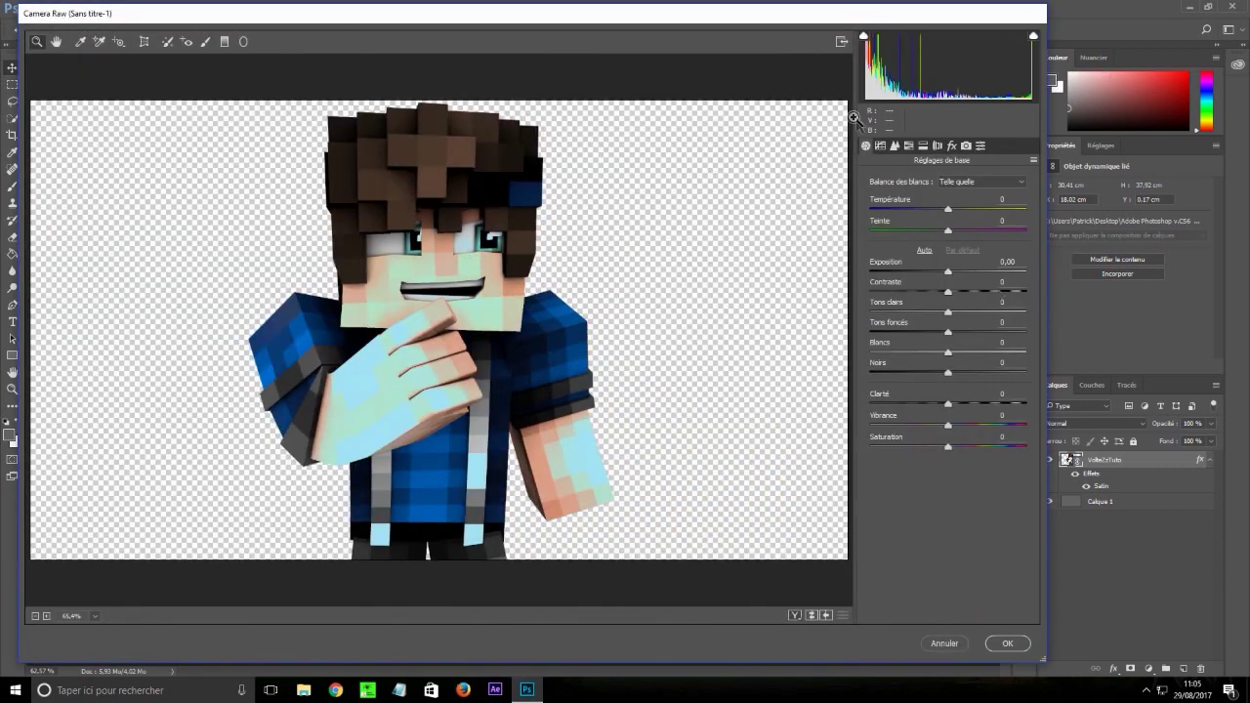
{"action": "left_click_drag", "start_coordinate": [948, 208], "coordinate": [971, 315]}
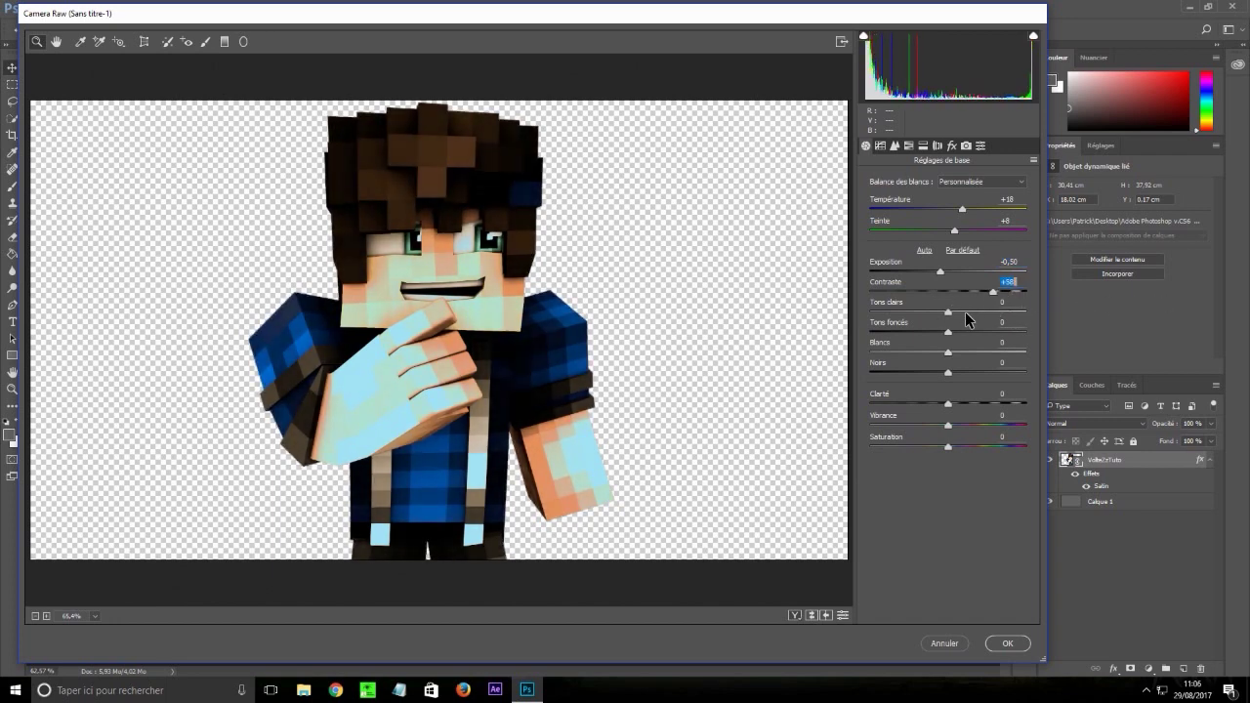
{"action": "left_click_drag", "start_coordinate": [990, 293], "coordinate": [983, 292]}
{"action": "left_click_drag", "start_coordinate": [962, 208], "coordinate": [953, 207]}
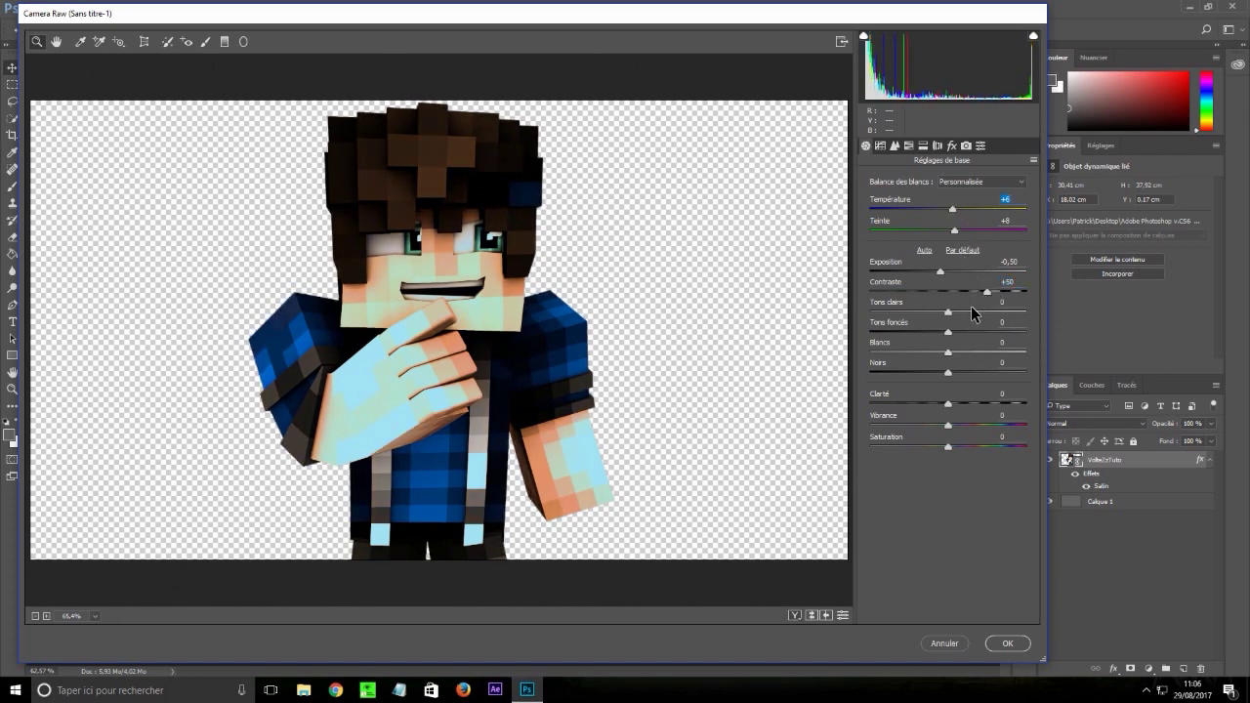
{"action": "left_click_drag", "start_coordinate": [965, 314], "coordinate": [912, 353]}
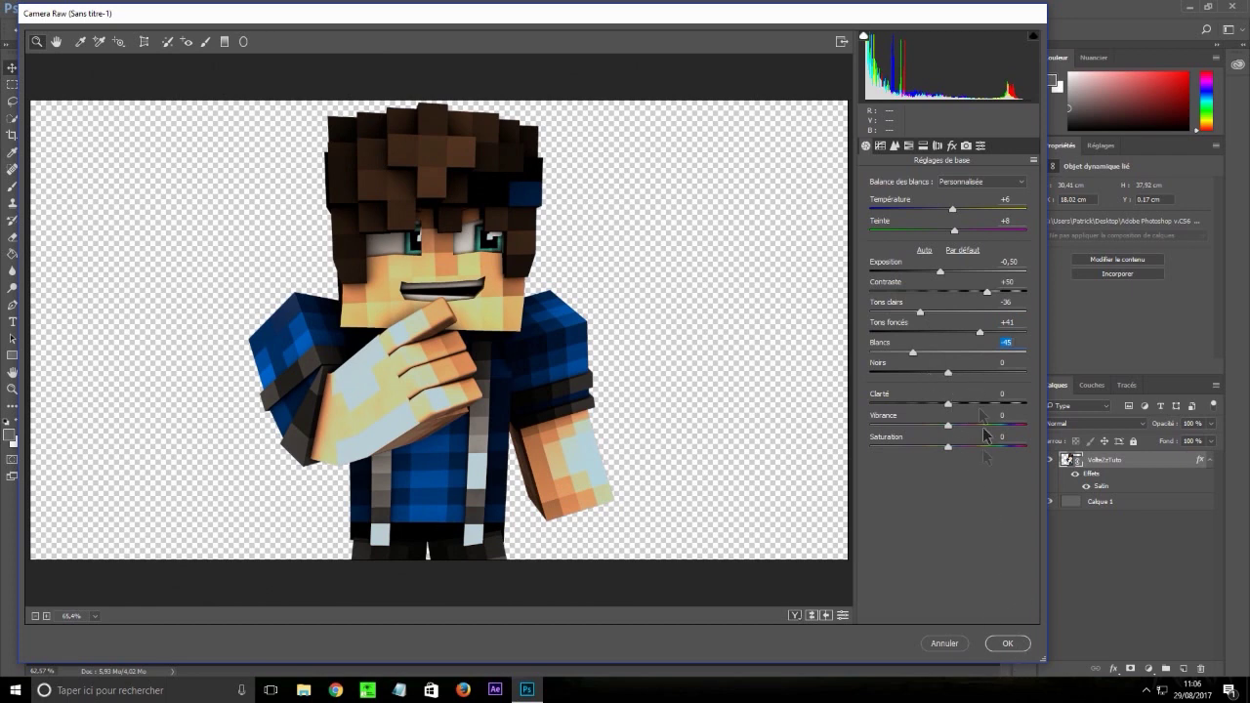
{"action": "left_click", "coordinate": [999, 646]}
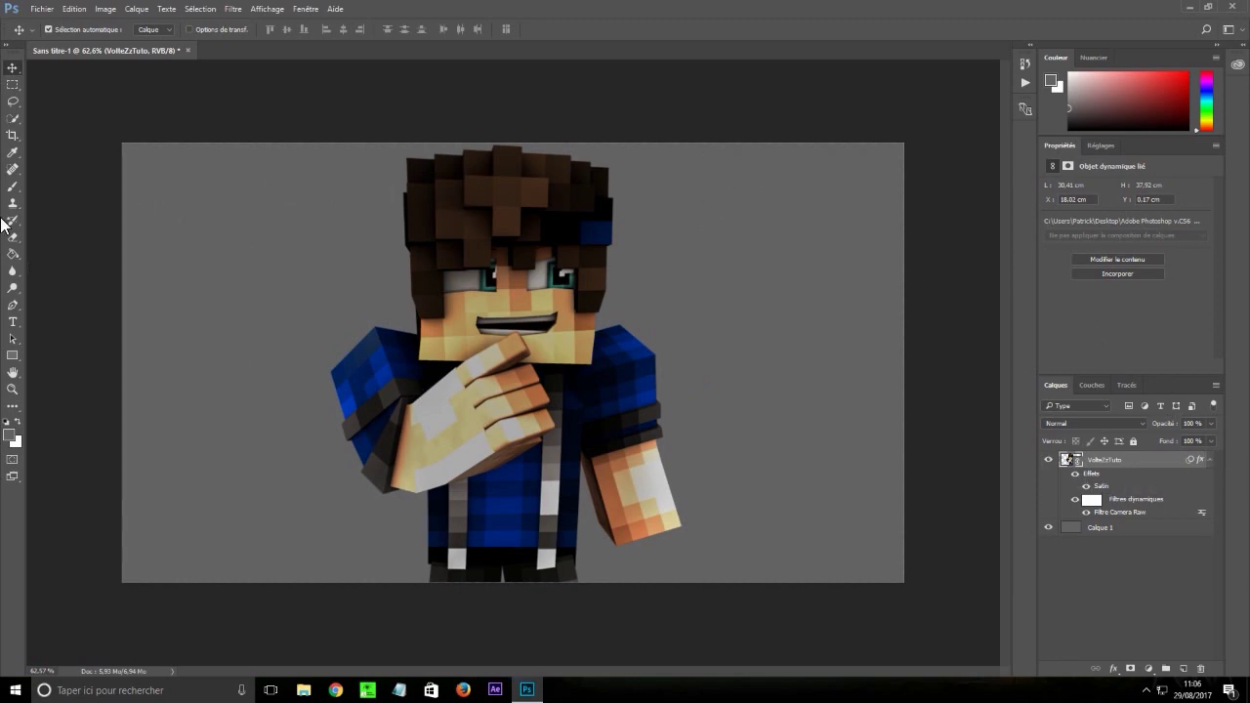
Add a new layer above the character and set the Brush foreground color to vivid blue #3000ff
{"action": "scroll", "coordinate": [606, 230], "scroll_direction": "up", "scroll_amount": 5, "text": "alt"}
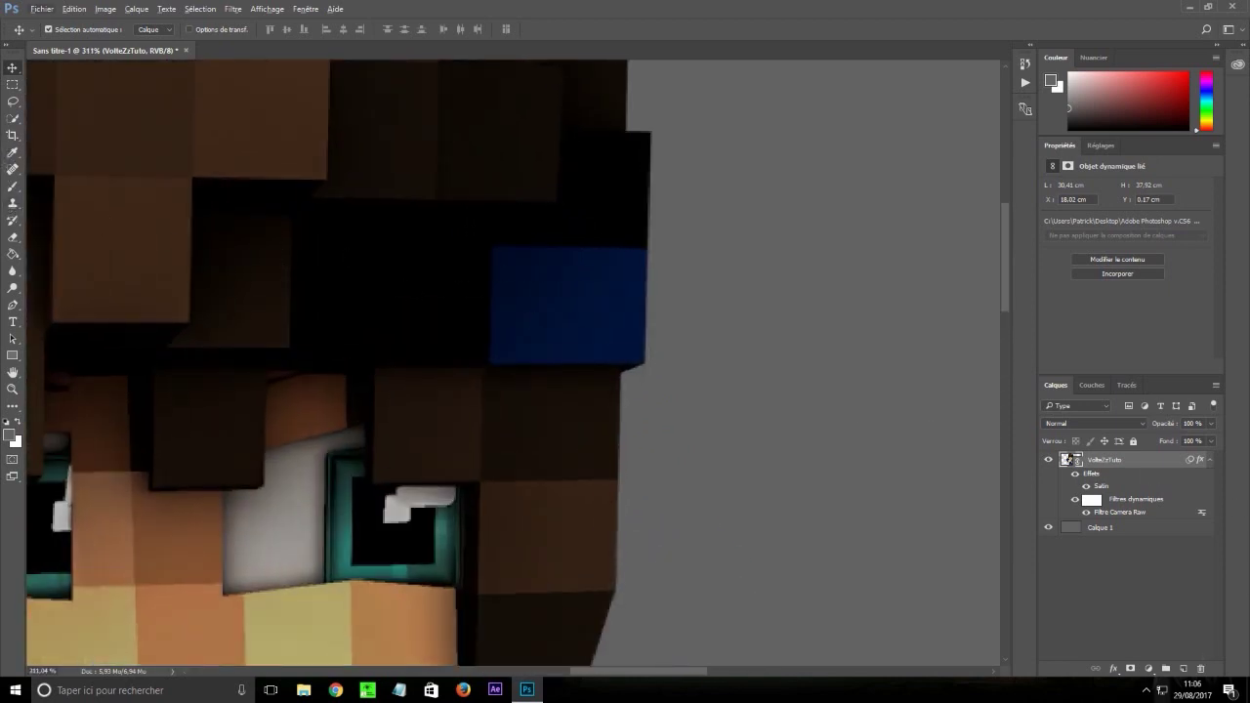
{"action": "left_click", "coordinate": [1185, 668]}
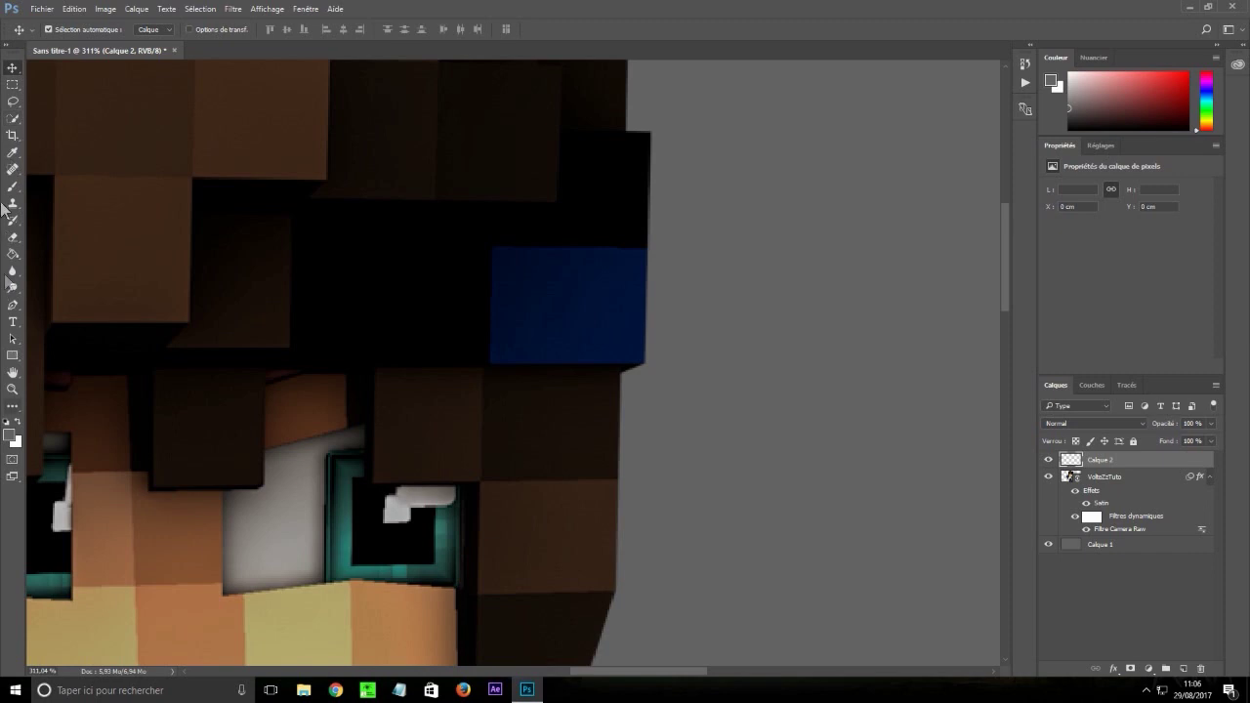
{"action": "left_click", "coordinate": [13, 186]}
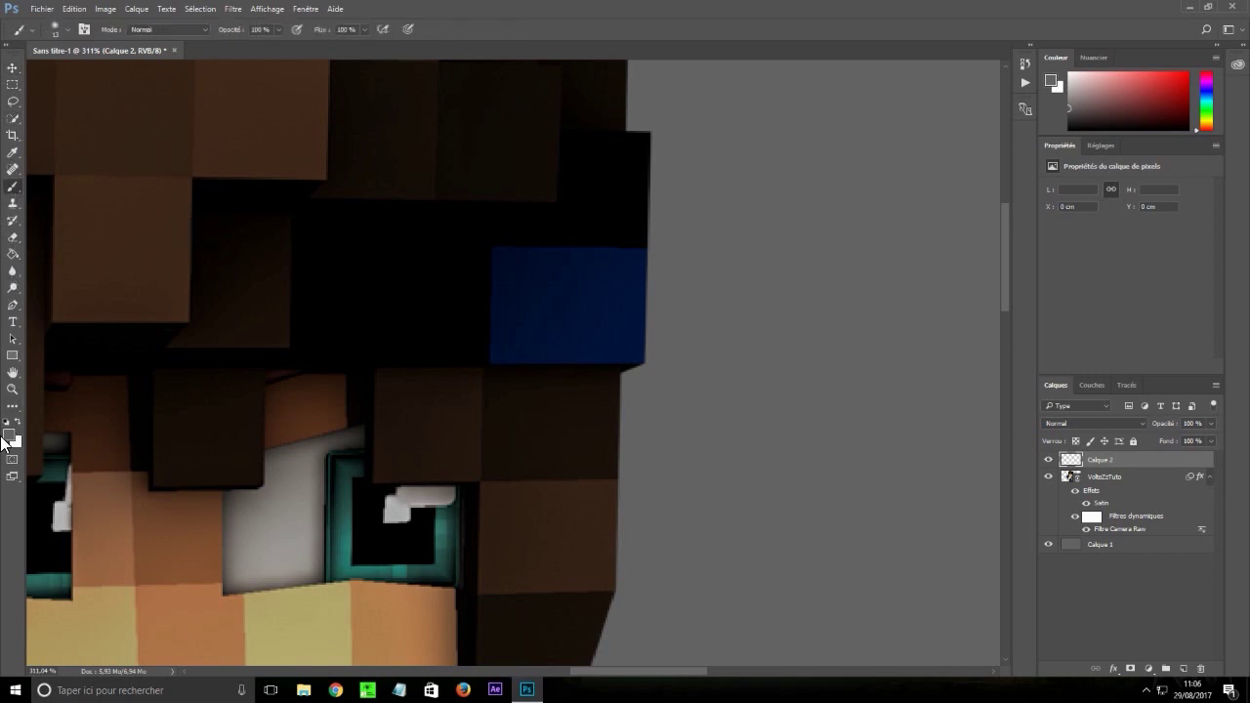
{"action": "left_click", "coordinate": [10, 437]}
{"action": "left_click", "coordinate": [621, 233]}
{"action": "left_click", "coordinate": [607, 180]}
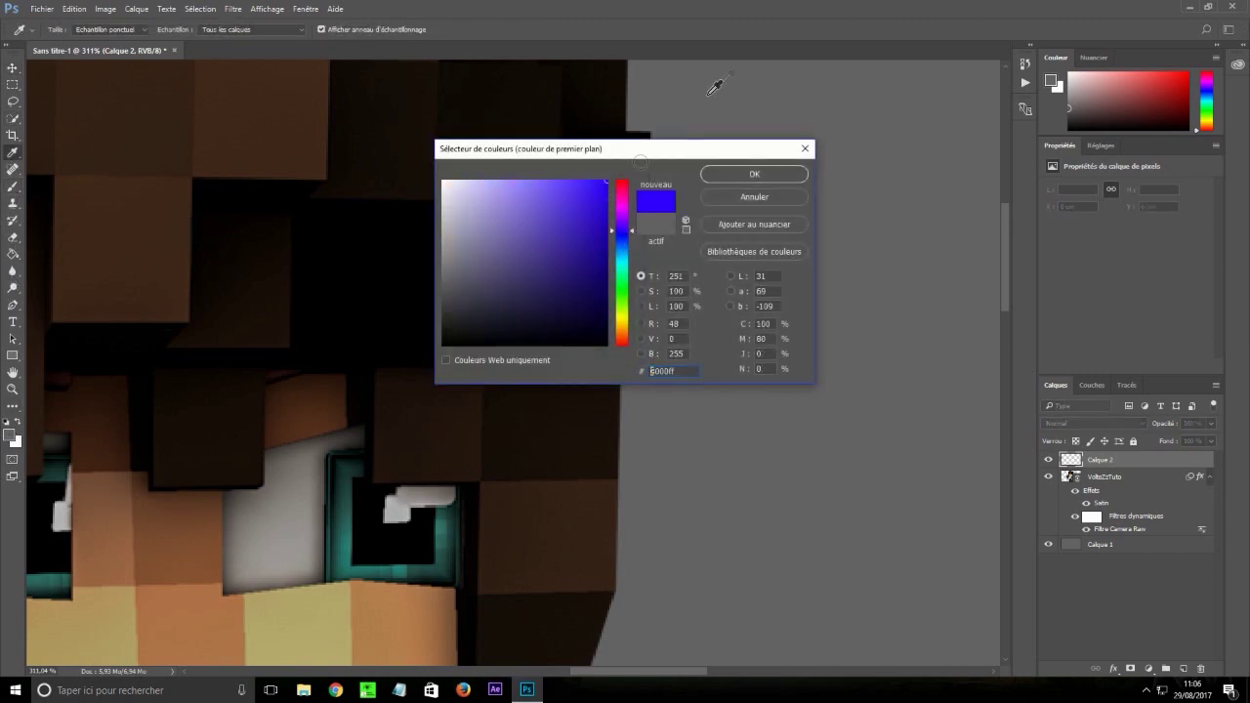
{"action": "left_click_drag", "start_coordinate": [687, 151], "coordinate": [1126, 132]}
{"action": "left_click", "coordinate": [1226, 161]}
Enlarge the brush and paint blue over the dark blue square on the character's headband
{"action": "right_click_drag", "start_coordinate": [557, 293], "coordinate": [617, 291], "text": "alt"}
{"action": "left_click_drag", "start_coordinate": [552, 293], "coordinate": [630, 303]}
{"action": "key", "text": "ctrl+0"}
{"action": "scroll", "coordinate": [633, 448], "scroll_direction": "down", "scroll_amount": 5, "text": "alt"}
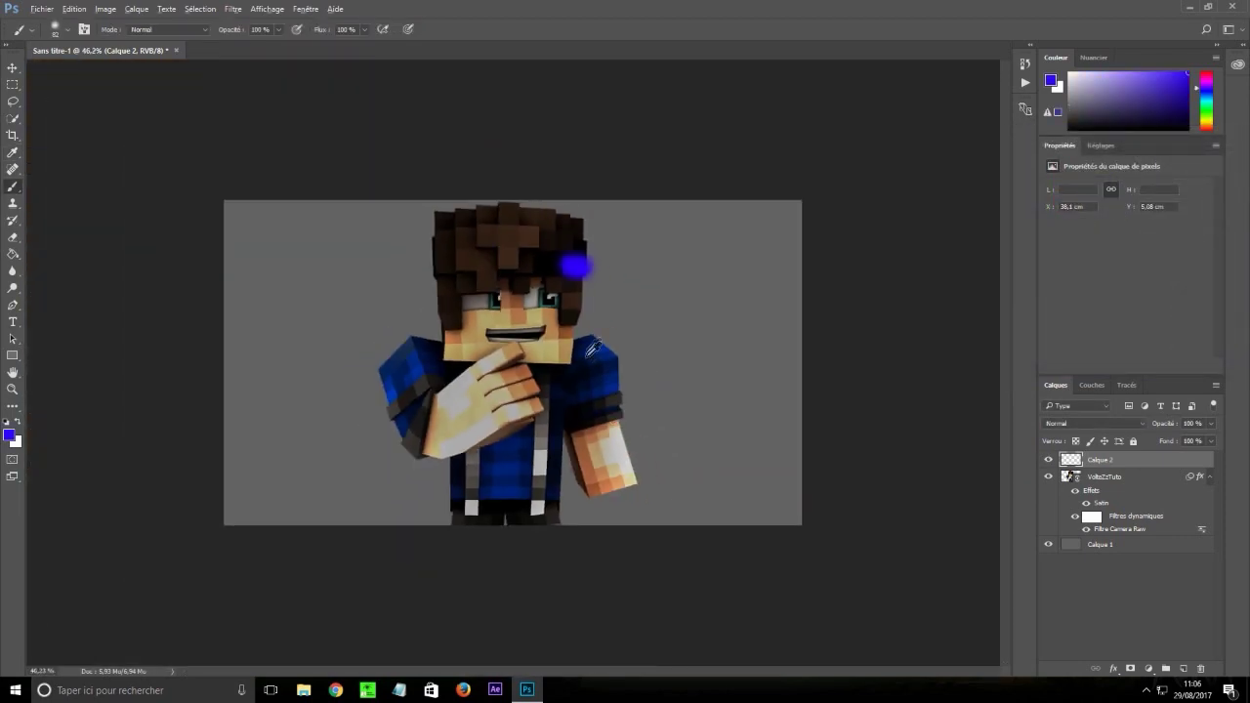
{"action": "scroll", "coordinate": [701, 321], "scroll_direction": "up", "scroll_amount": 2, "text": "alt"}
Set the painted layer's blend mode to Densité couleur - (Color Dodge)
{"action": "left_click", "coordinate": [1085, 422]}
{"action": "left_click", "coordinate": [1085, 424]}
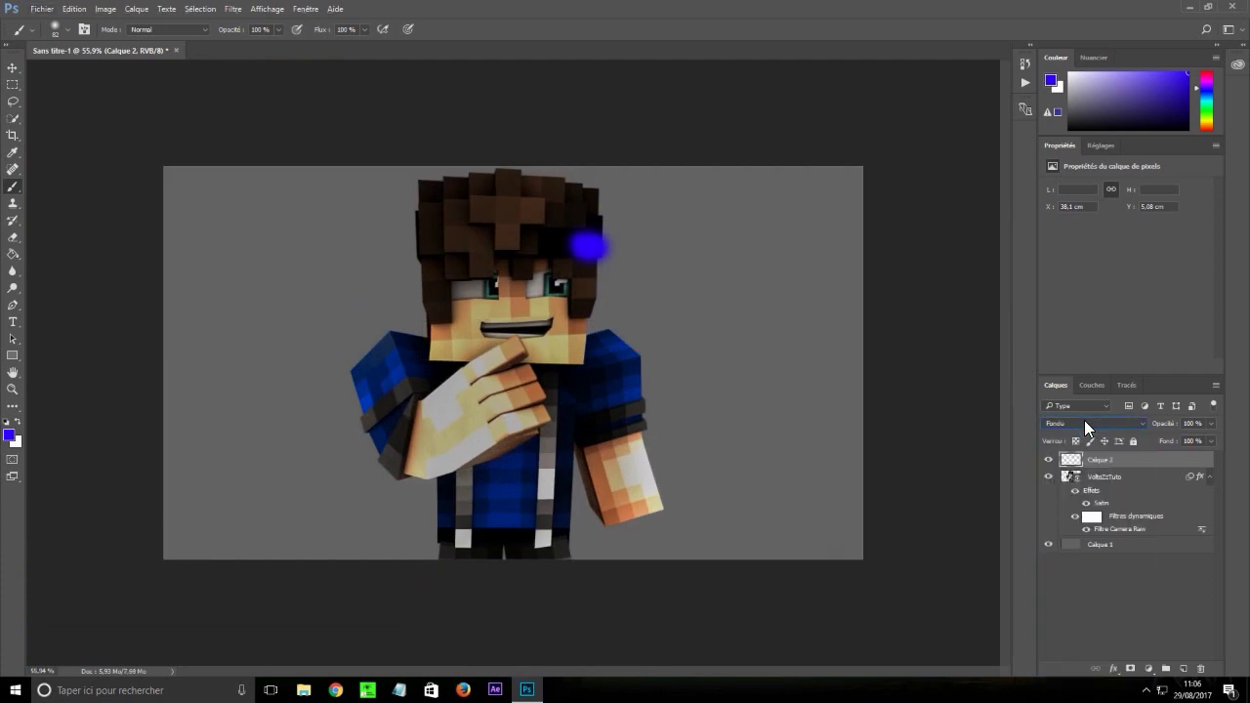
{"action": "scroll", "coordinate": [1084, 420], "scroll_direction": "down", "scroll_amount": 1}
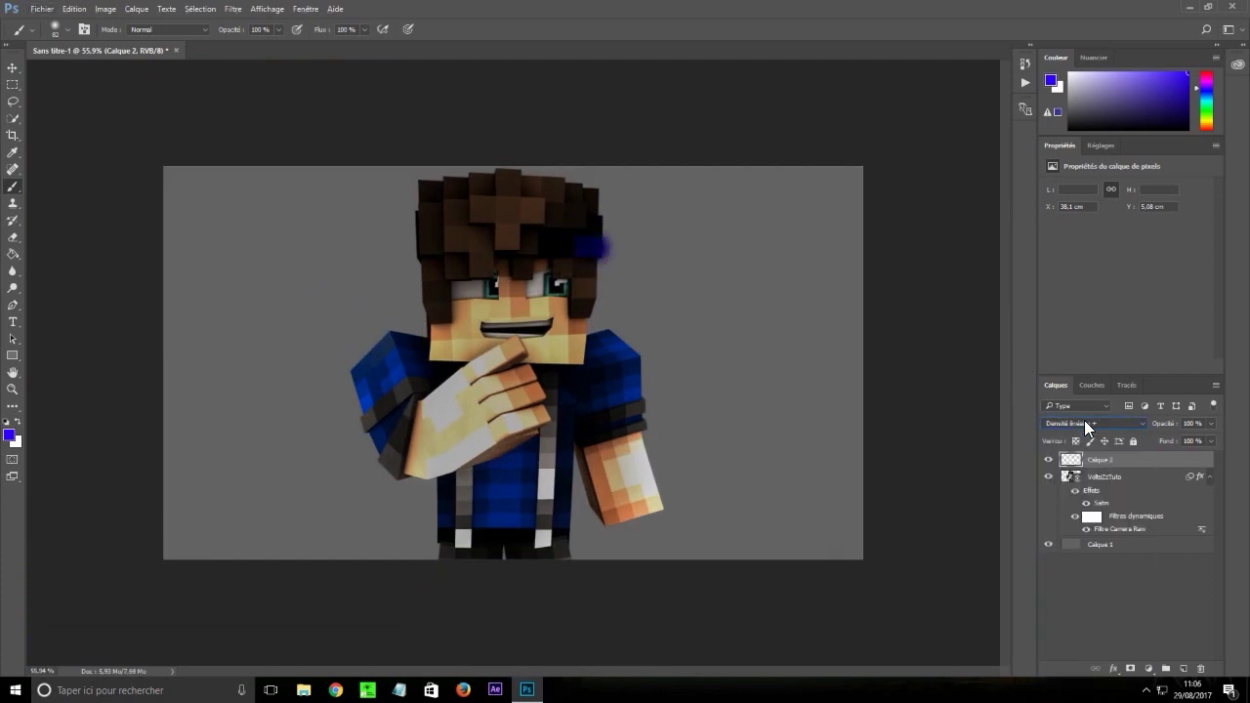
{"action": "scroll", "coordinate": [1084, 420], "scroll_direction": "down", "scroll_amount": 1}
{"action": "scroll", "coordinate": [1084, 420], "scroll_direction": "down", "scroll_amount": 1}
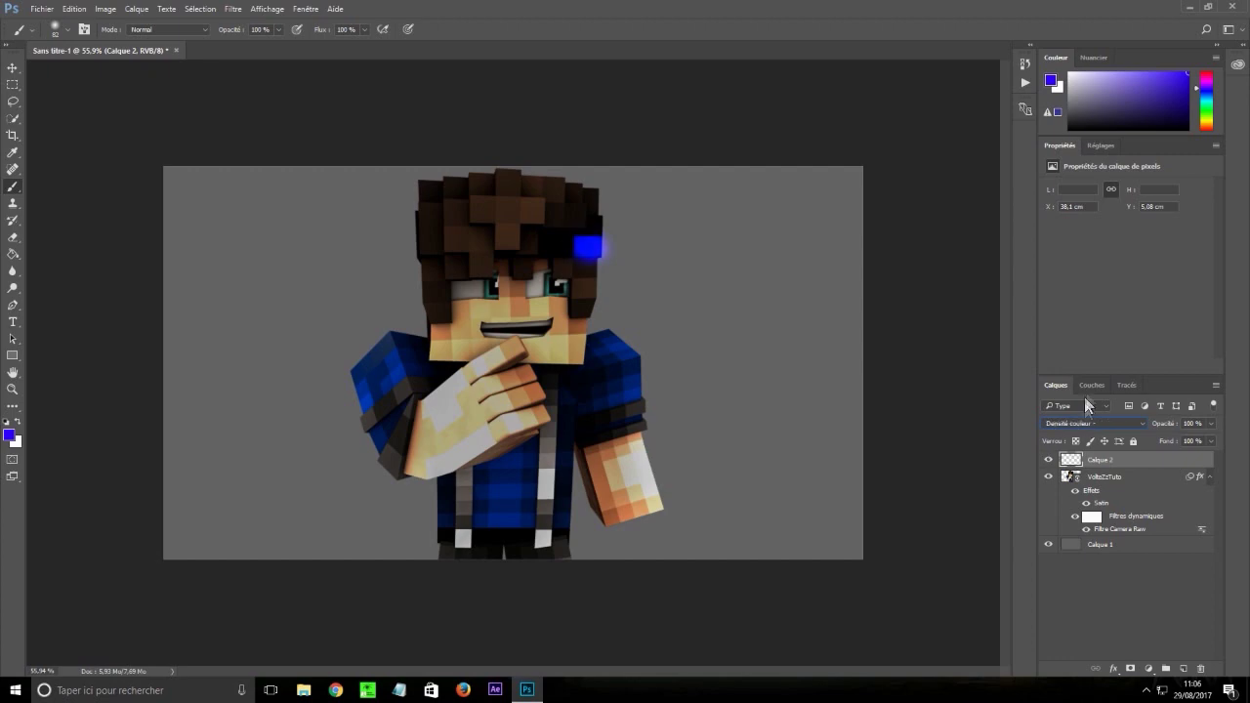
{"action": "key", "text": "super"}
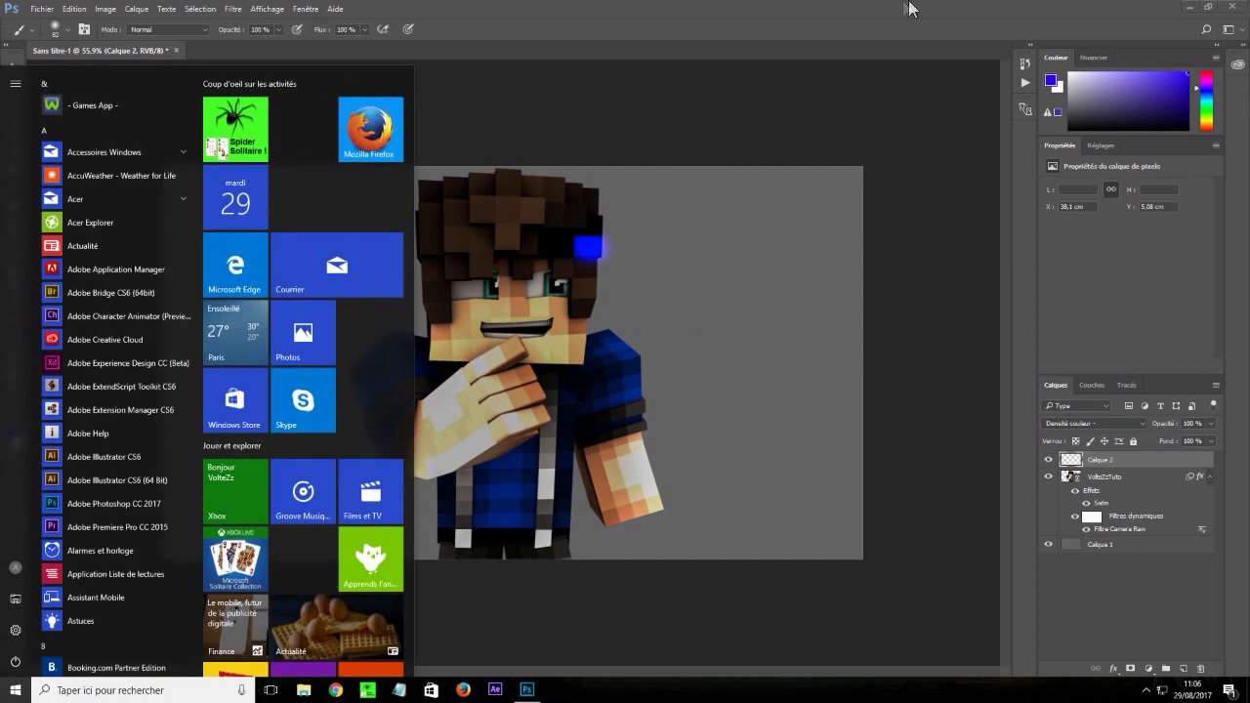
{"action": "left_click", "coordinate": [909, 6]}
Erase the blue glow spilling around the headband square with a 31 px Eraser
{"action": "scroll", "coordinate": [583, 242], "scroll_direction": "up", "scroll_amount": 10, "text": "alt"}
{"action": "scroll", "coordinate": [659, 168], "scroll_direction": "up", "scroll_amount": 8, "text": "alt"}
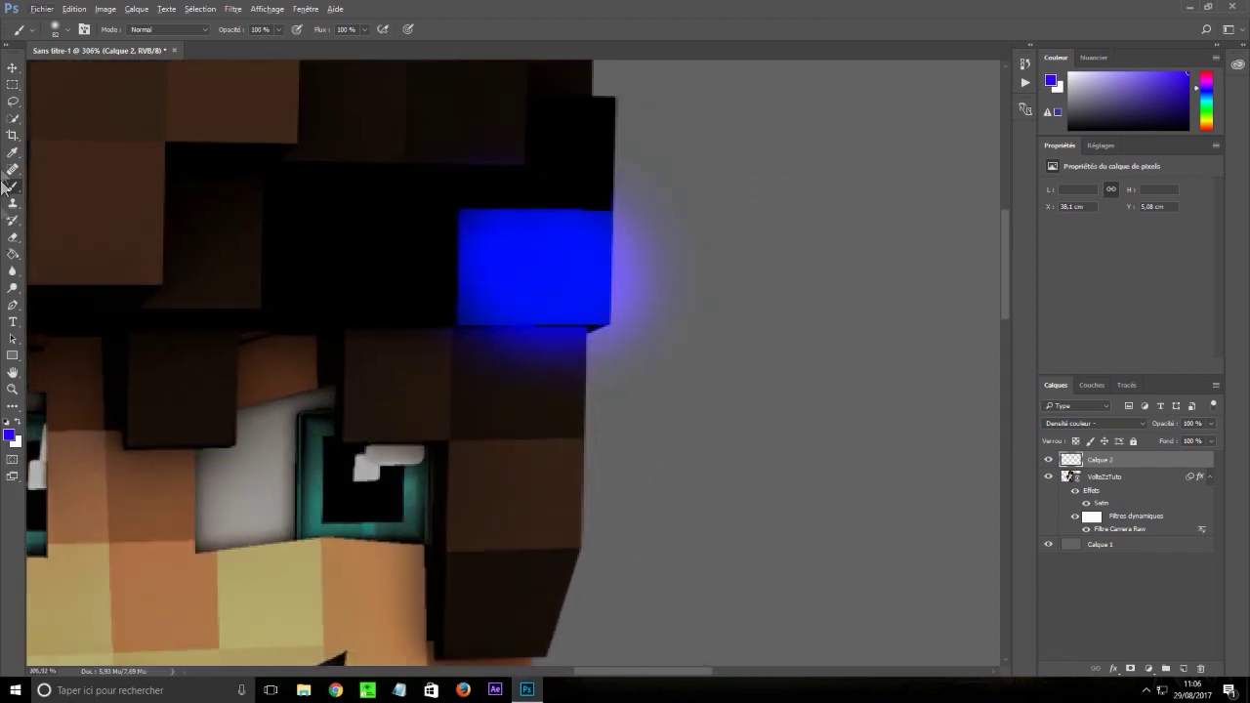
{"action": "key", "text": "e"}
{"action": "right_click_drag", "start_coordinate": [678, 222], "coordinate": [701, 217], "text": "alt"}
{"action": "right_click", "coordinate": [705, 217]}
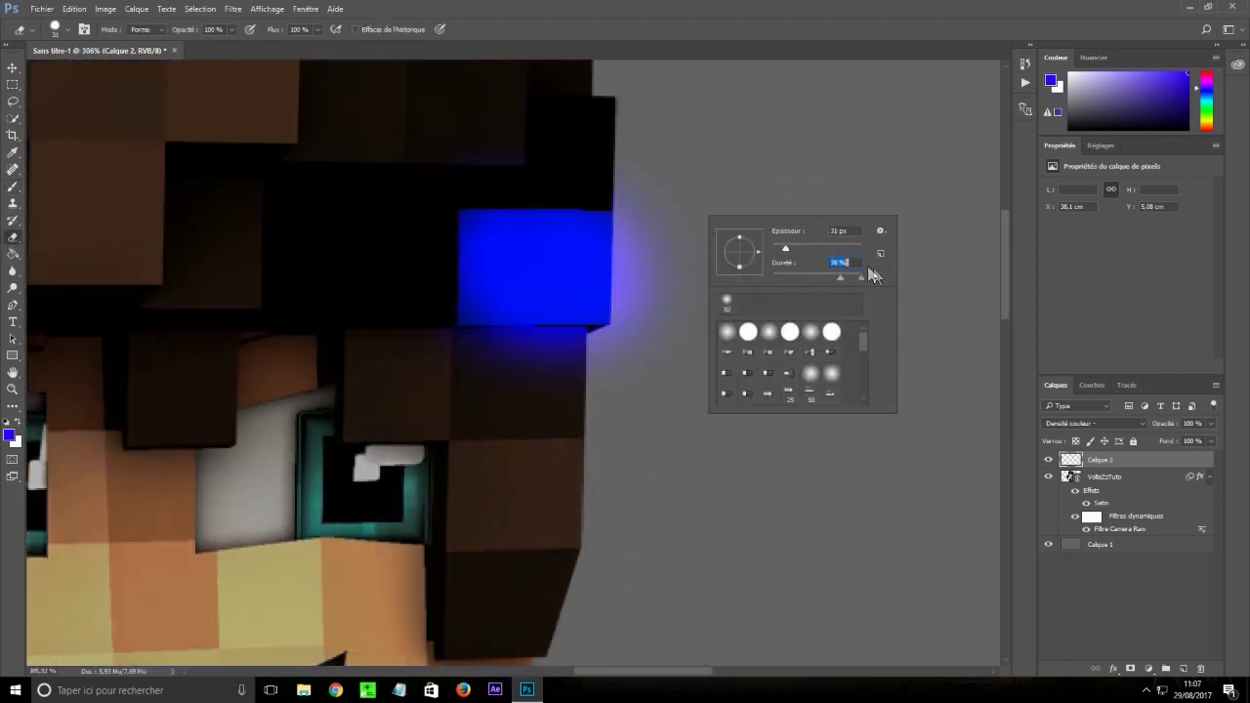
{"action": "mouse_move", "coordinate": [671, 209]}
{"action": "left_mouse_down"}
{"action": "mouse_move", "coordinate": [661, 191]}
{"action": "mouse_move", "coordinate": [679, 190]}
{"action": "mouse_move", "coordinate": [711, 292]}
{"action": "mouse_move", "coordinate": [580, 369]}
{"action": "mouse_move", "coordinate": [480, 396]}
{"action": "mouse_move", "coordinate": [677, 388]}
{"action": "mouse_move", "coordinate": [483, 375]}
{"action": "mouse_move", "coordinate": [673, 374]}
{"action": "mouse_move", "coordinate": [647, 341]}
{"action": "mouse_move", "coordinate": [661, 245]}
{"action": "mouse_move", "coordinate": [514, 160]}
{"action": "mouse_move", "coordinate": [558, 173]}
{"action": "mouse_move", "coordinate": [416, 368]}
{"action": "mouse_move", "coordinate": [391, 380]}
{"action": "left_mouse_up"}
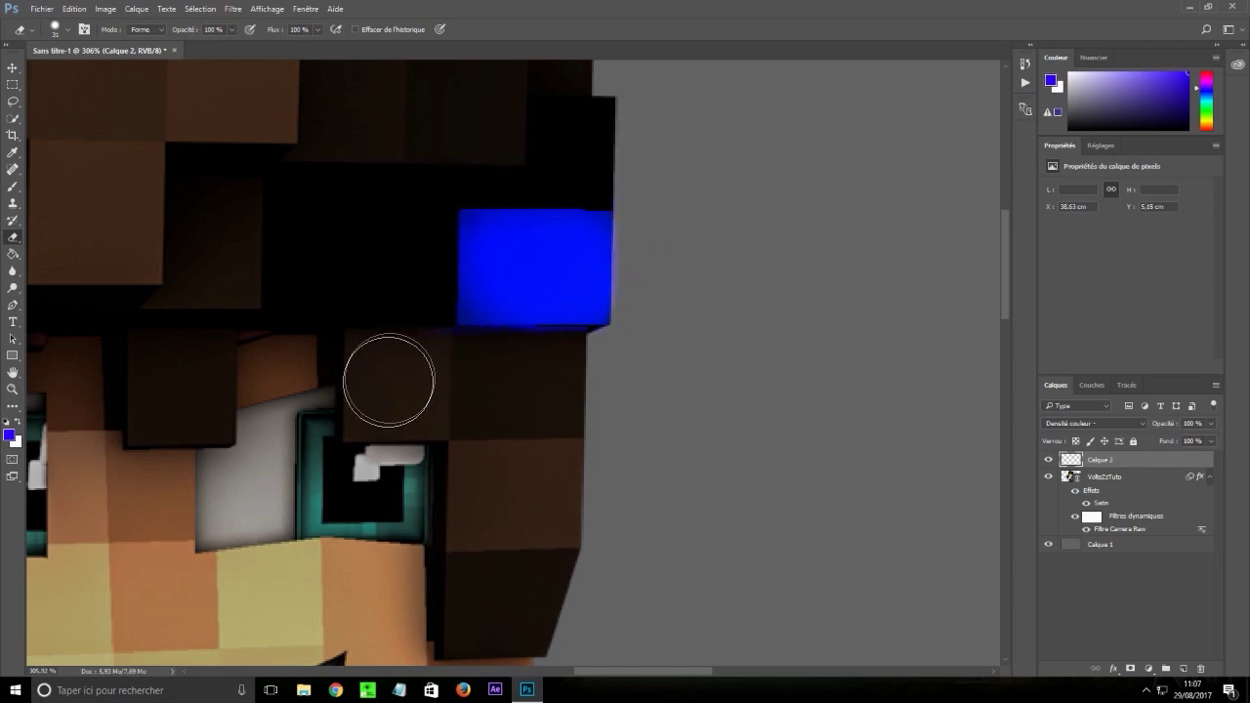
{"action": "scroll", "coordinate": [456, 438], "scroll_direction": "down", "scroll_amount": 11, "text": "alt"}
{"action": "scroll", "coordinate": [606, 498], "scroll_direction": "down", "scroll_amount": 3, "text": "alt"}
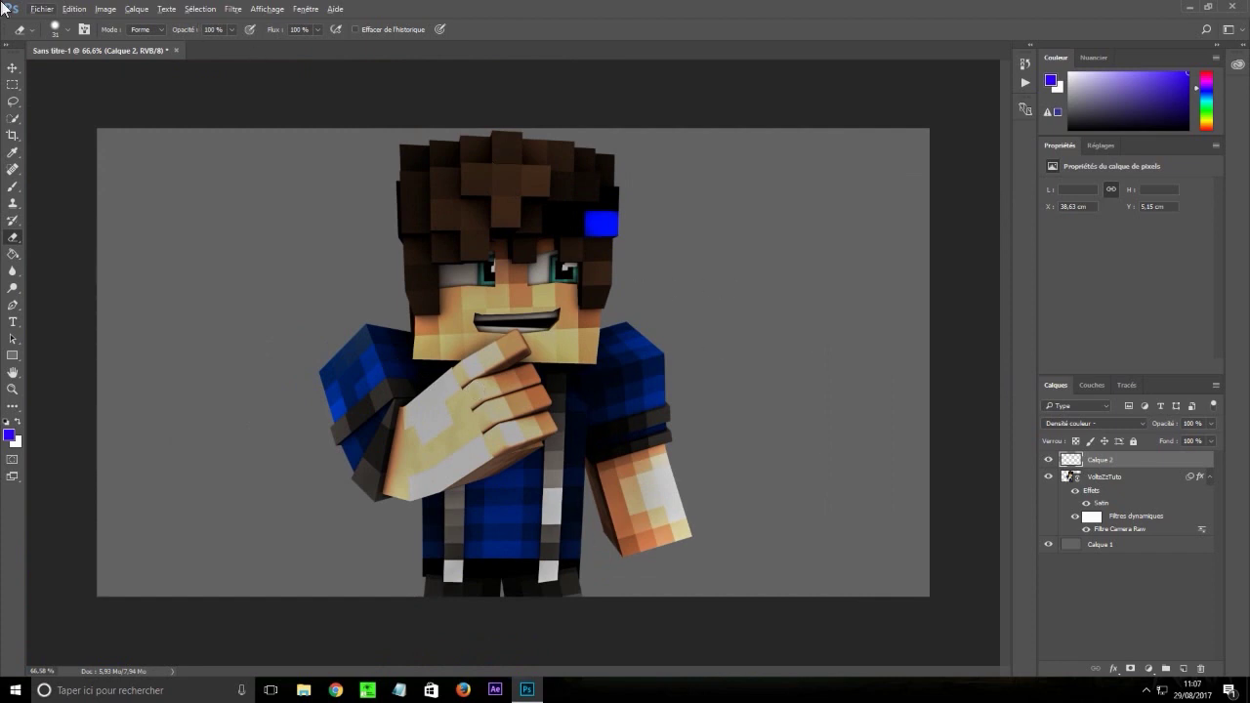
Group the painted layer with the VolteZzTuto character layer and name the group "rendu"
{"action": "left_click", "coordinate": [10, 69]}
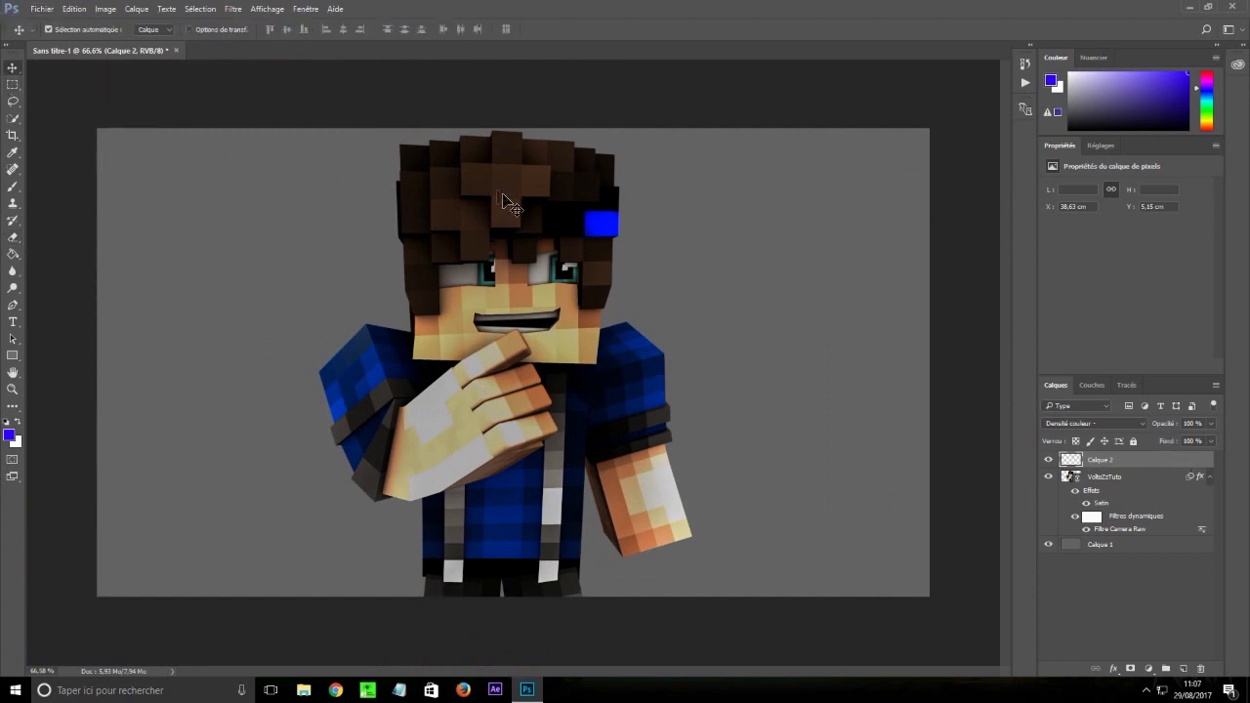
{"action": "left_click", "coordinate": [1142, 478], "text": "shift"}
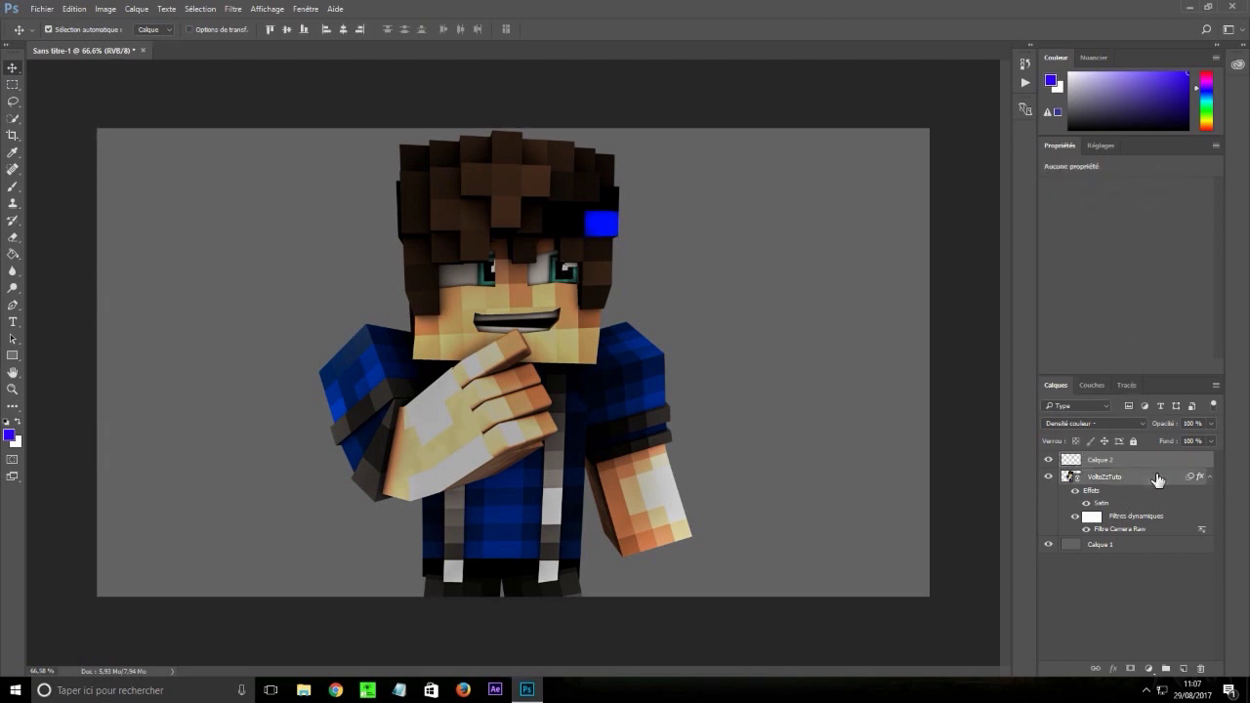
{"action": "left_click", "coordinate": [1164, 668]}
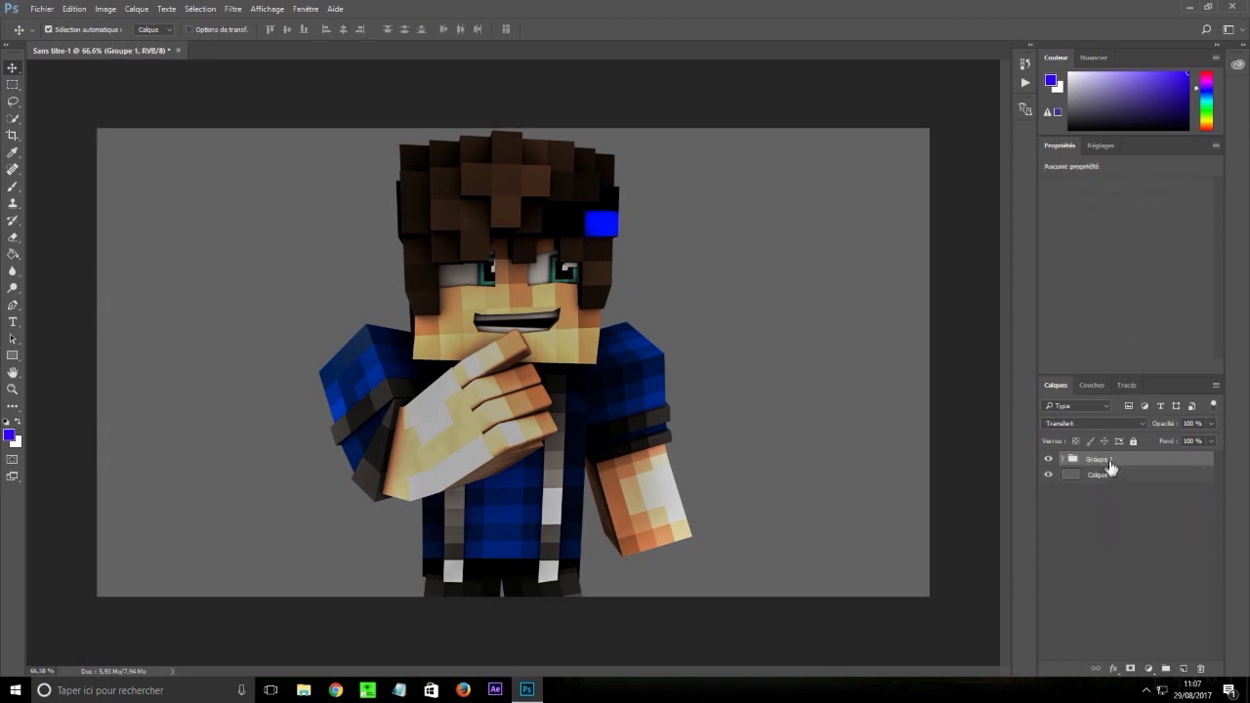
{"action": "type", "text": "rendu"}
{"action": "key", "text": "Return"}
{"action": "left_click_drag", "start_coordinate": [625, 425], "coordinate": [372, 424]}
{"action": "left_click", "coordinate": [1063, 460]}
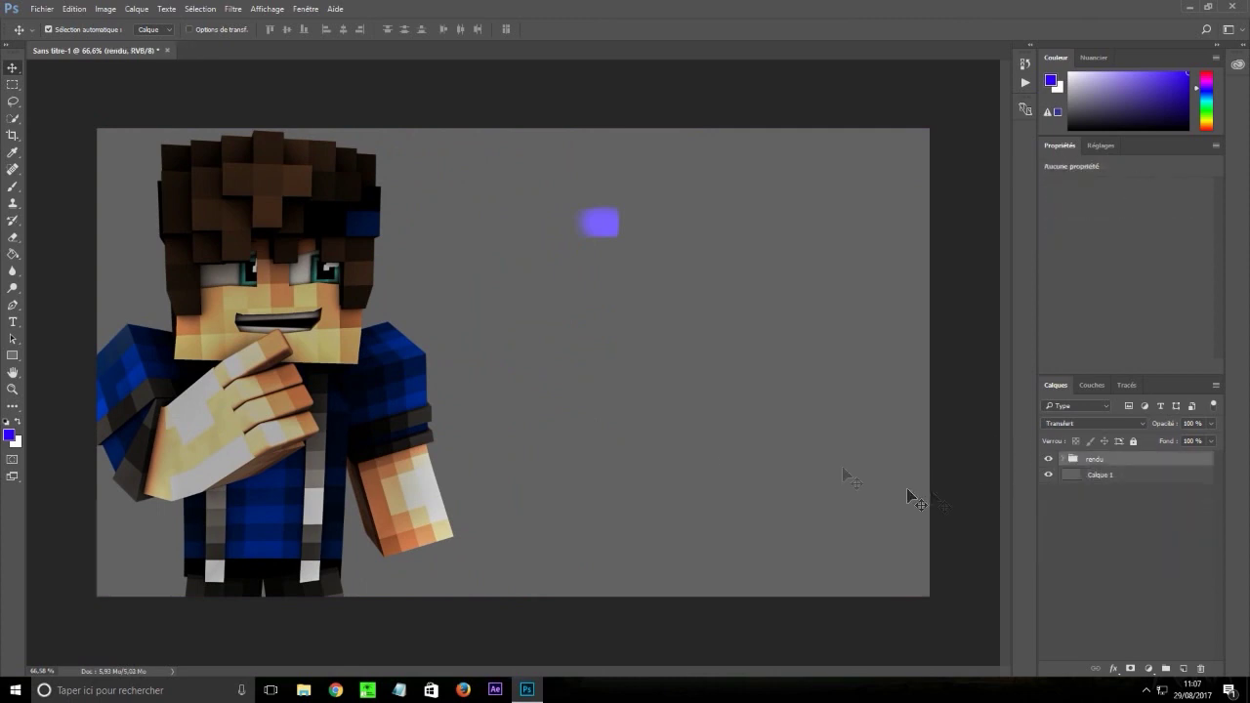
{"action": "left_click_drag", "start_coordinate": [375, 367], "coordinate": [613, 367]}
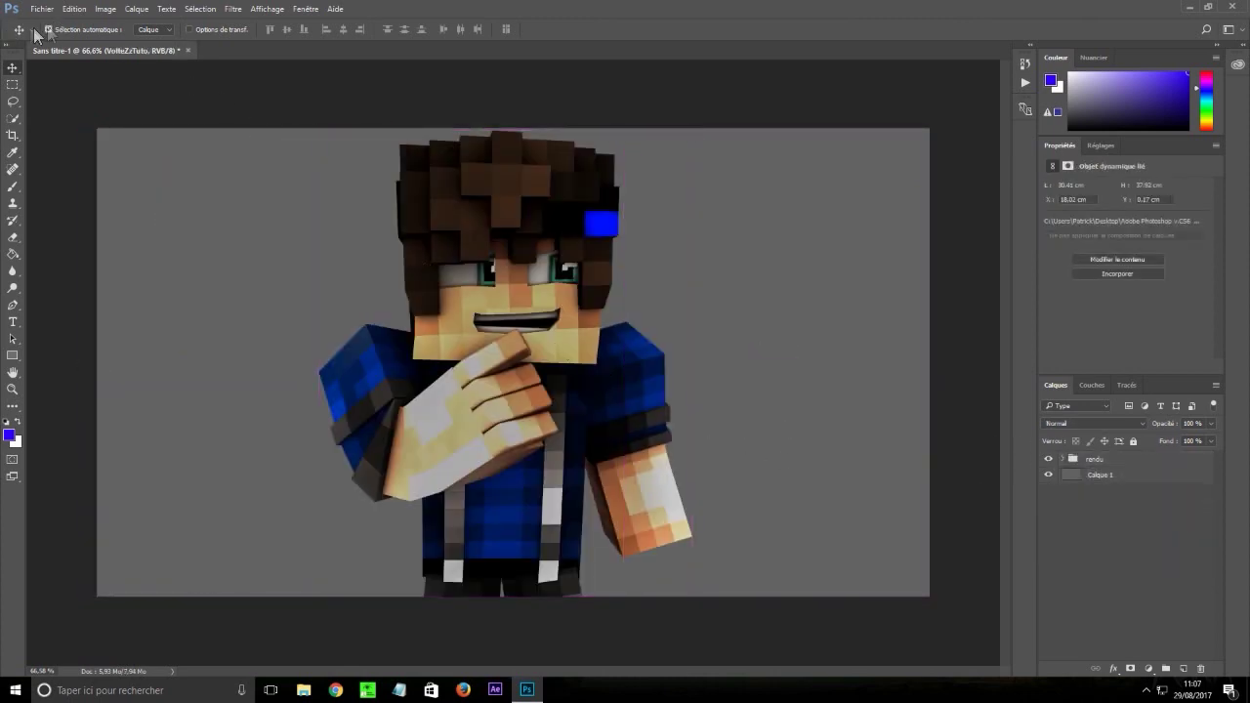
{"action": "left_click_drag", "start_coordinate": [539, 409], "coordinate": [208, 410]}
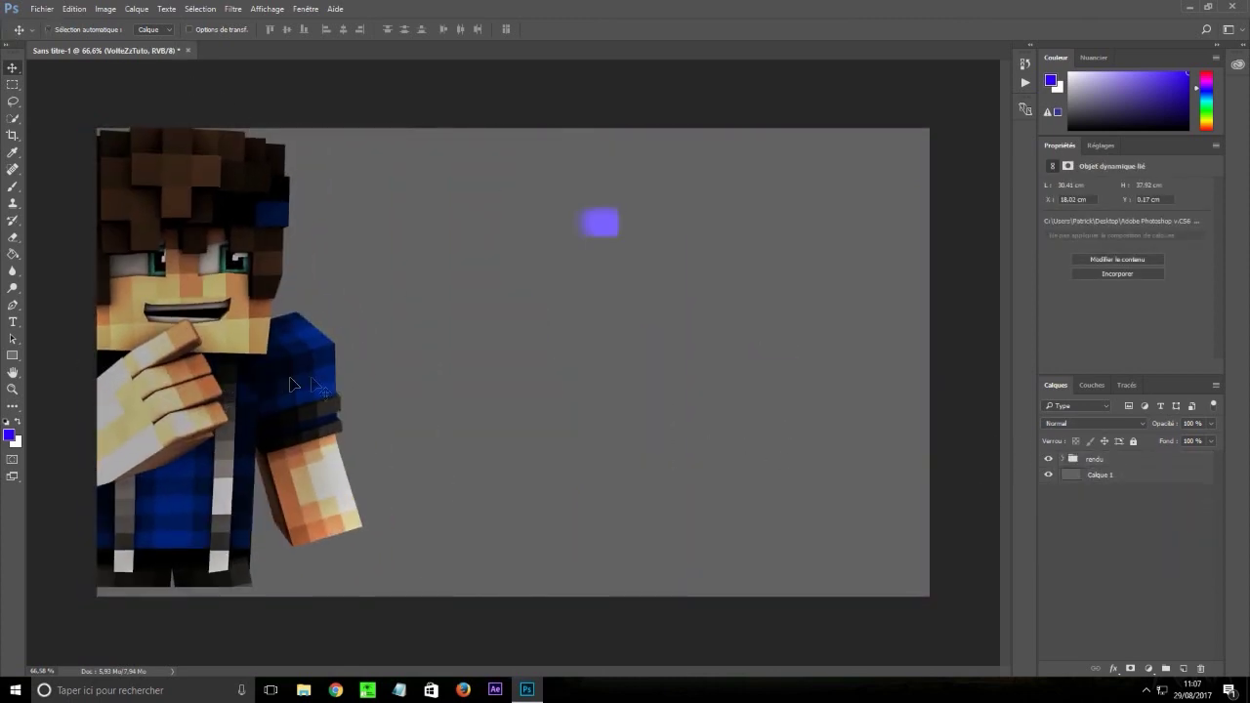
{"action": "key", "text": "ctrl+z"}
Move the whole rendu group horizontally to the left edge of the canvas
{"action": "left_click", "coordinate": [1102, 459]}
{"action": "left_click_drag", "start_coordinate": [527, 386], "coordinate": [207, 388]}
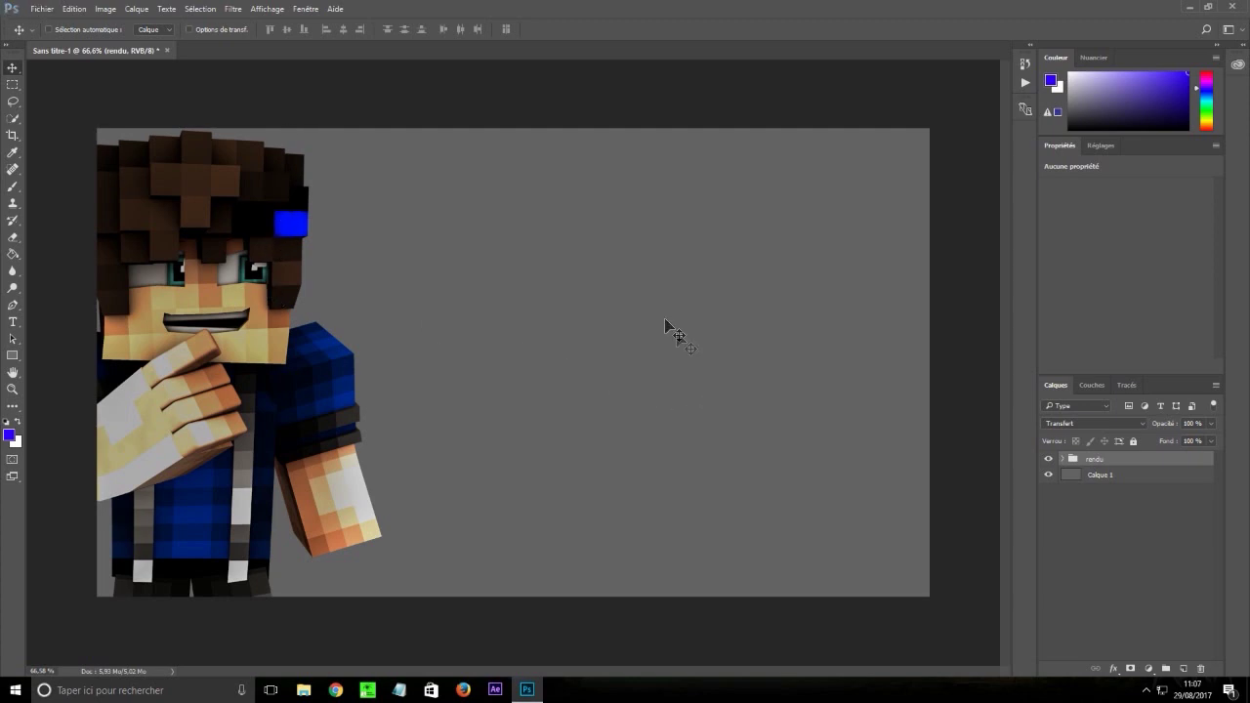
Start placing a linked image and browse to GFX > Screenshots Packs > ShaDowZz Screen Pack 2 > Single Player Screenshots [600]
{"action": "left_click", "coordinate": [42, 8]}
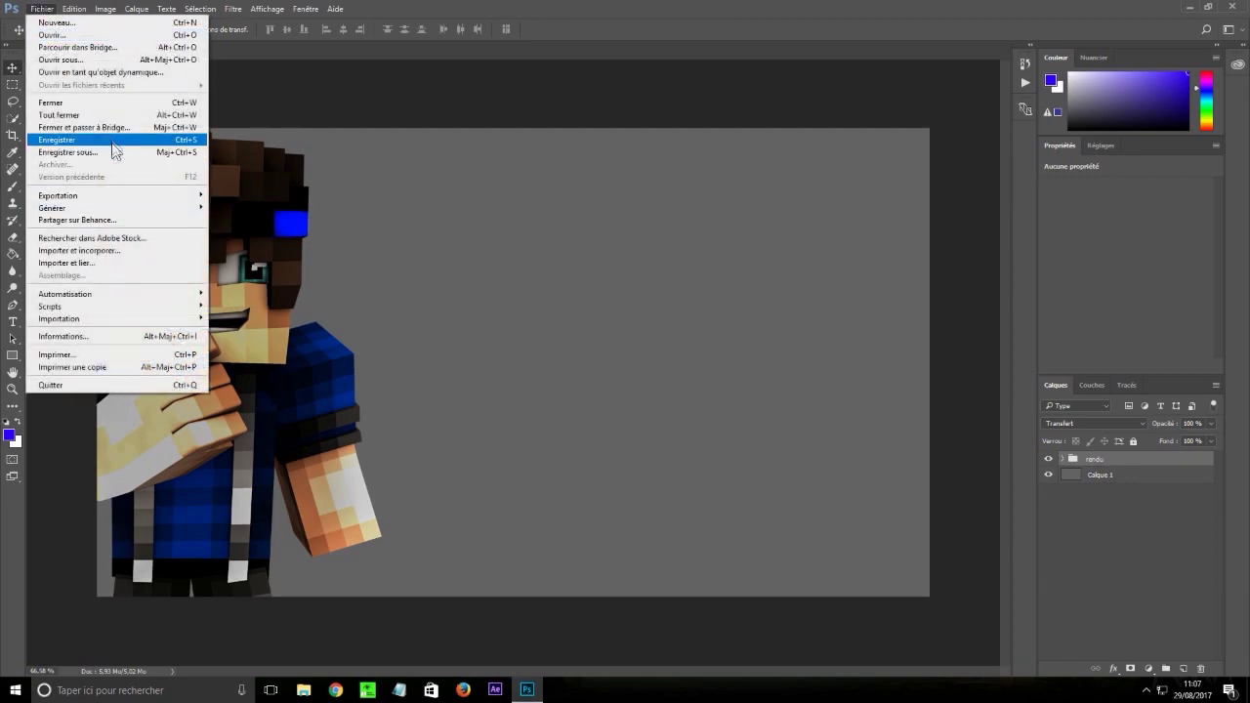
{"action": "left_click", "coordinate": [141, 262]}
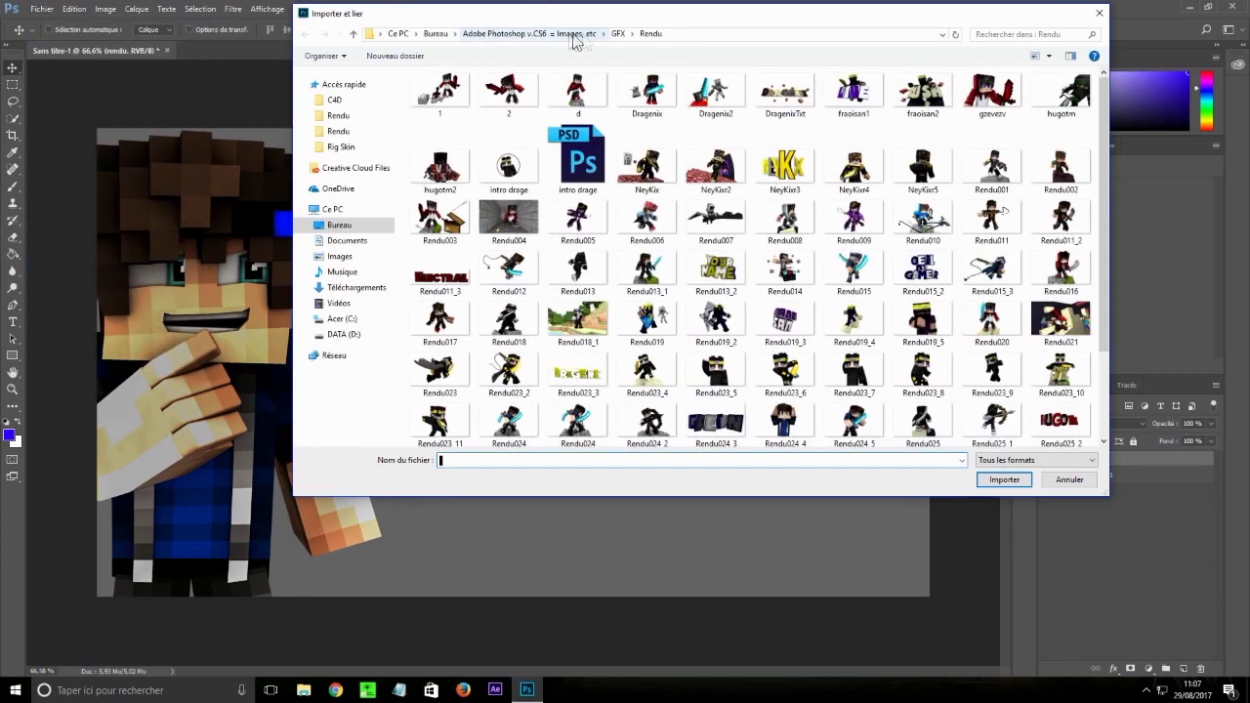
{"action": "left_click", "coordinate": [618, 34]}
{"action": "double_click", "coordinate": [781, 127]}
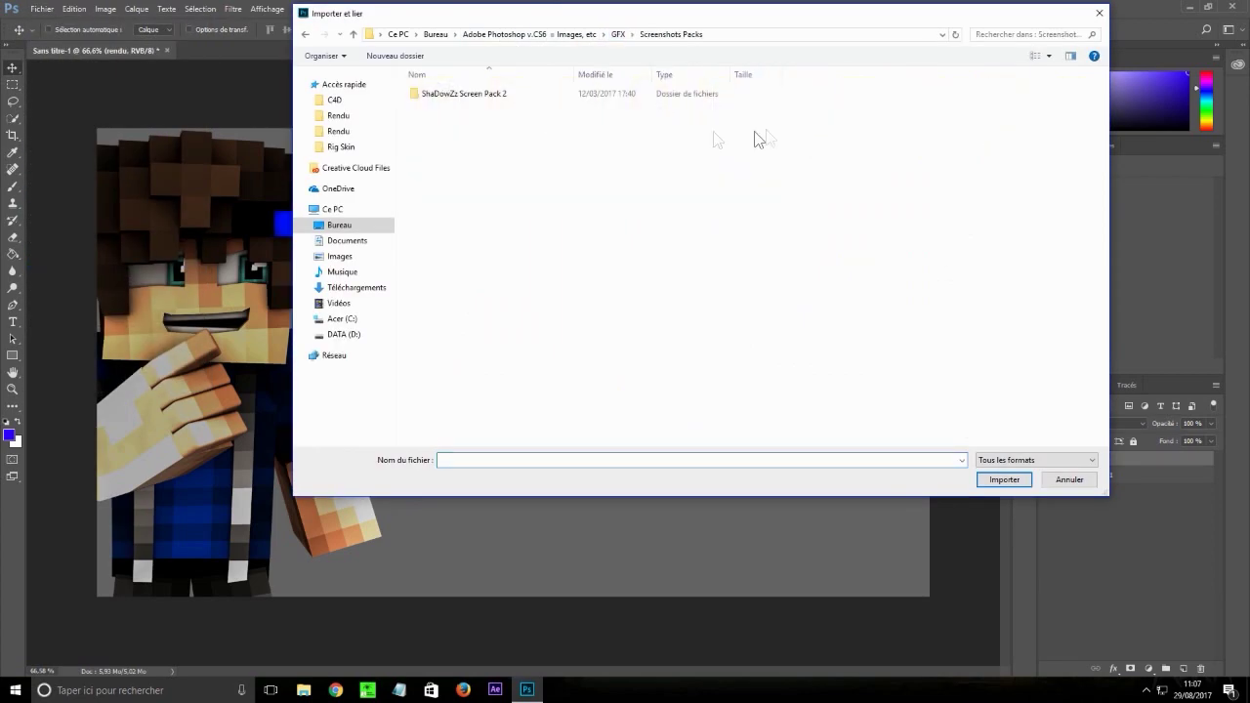
{"action": "double_click", "coordinate": [509, 94]}
{"action": "double_click", "coordinate": [556, 110]}
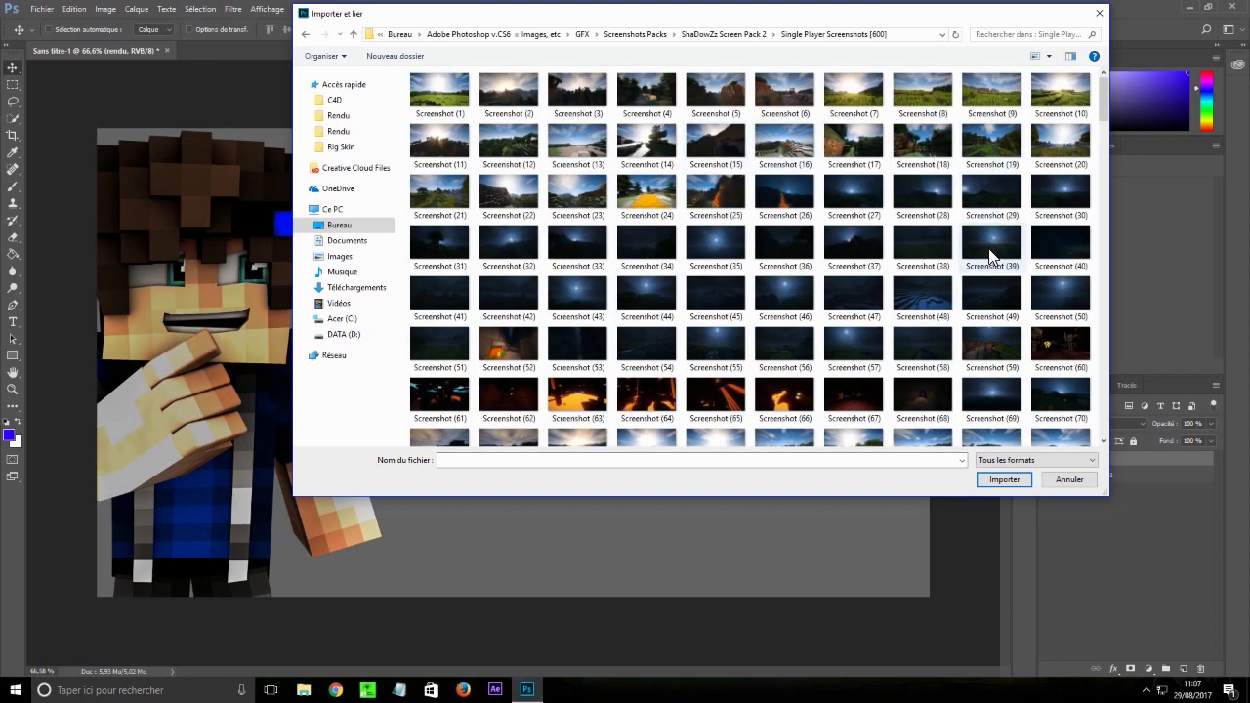
Place the landscape image Screenshot (86) as a linked object at full canvas size
{"action": "scroll", "coordinate": [988, 256], "scroll_direction": "down", "scroll_amount": 3}
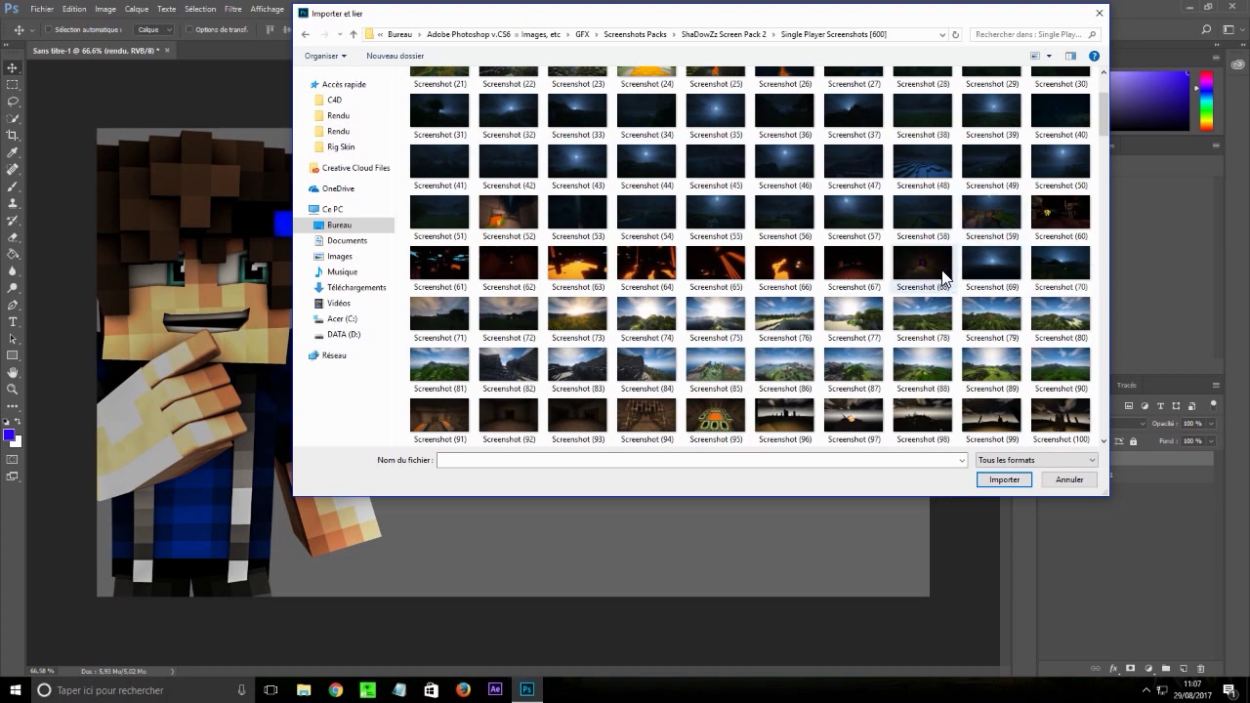
{"action": "scroll", "coordinate": [945, 280], "scroll_direction": "down", "scroll_amount": 6}
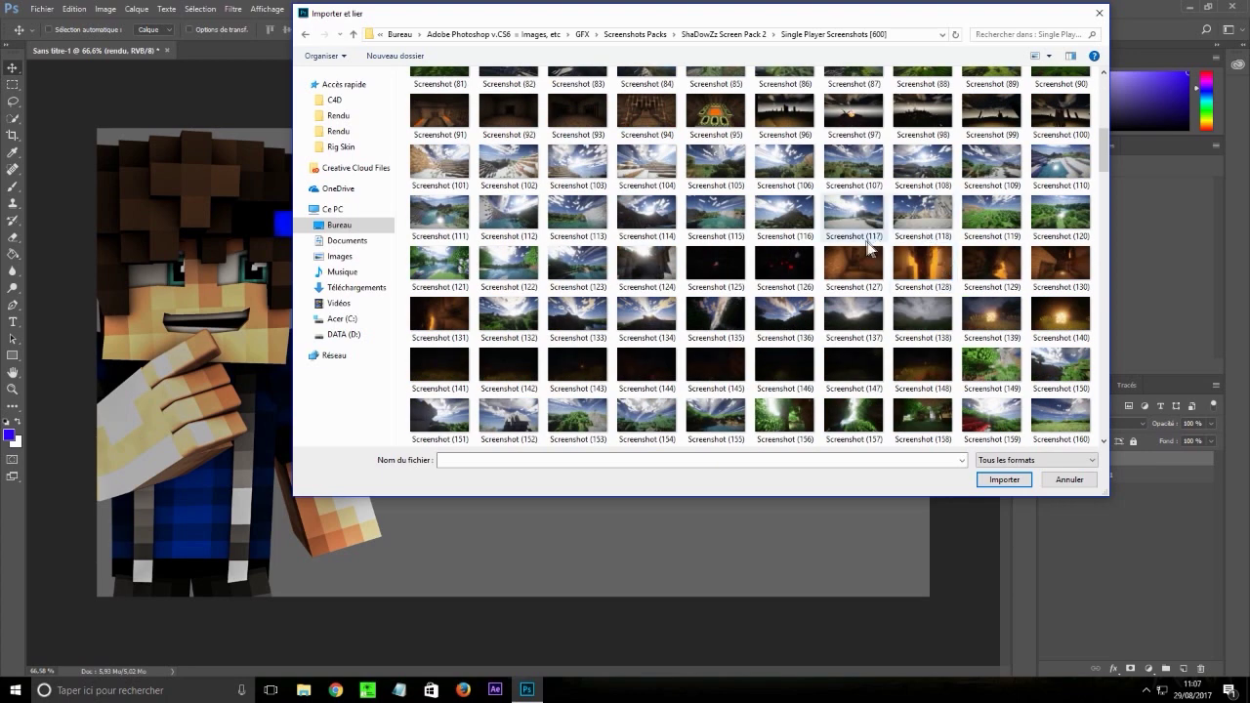
{"action": "scroll", "coordinate": [781, 244], "scroll_direction": "down", "scroll_amount": 7}
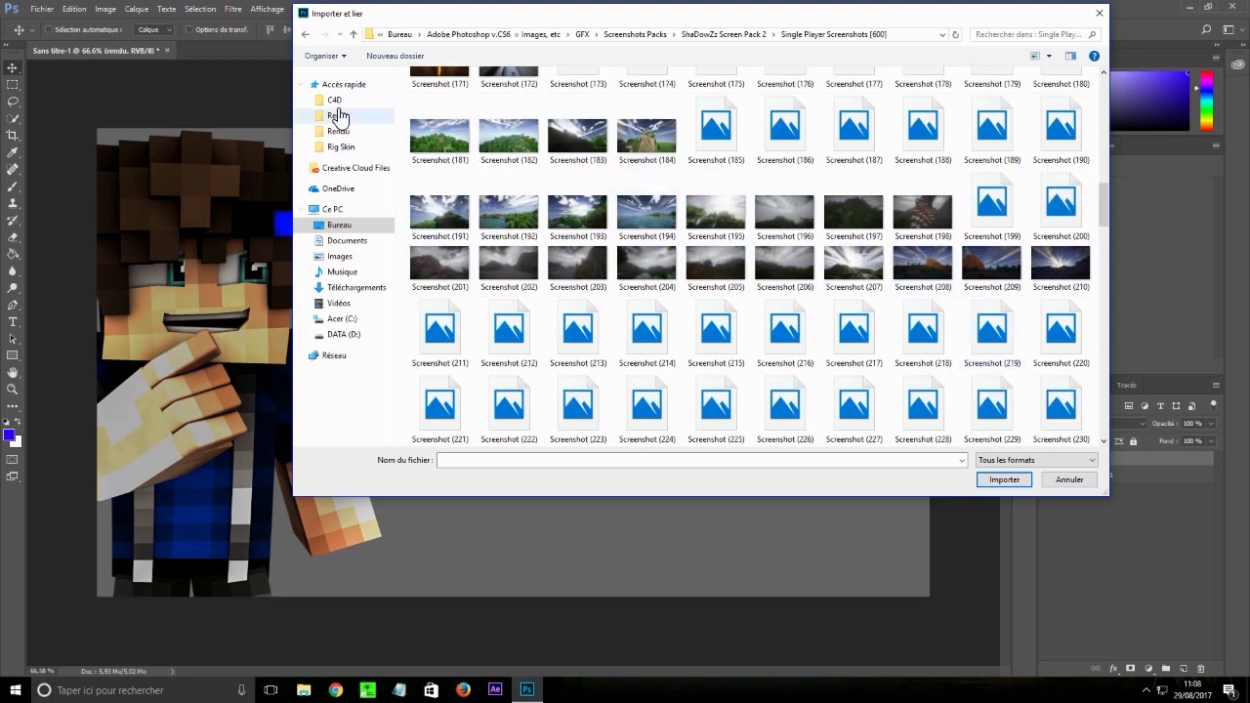
{"action": "scroll", "coordinate": [852, 226], "scroll_direction": "up", "scroll_amount": 3}
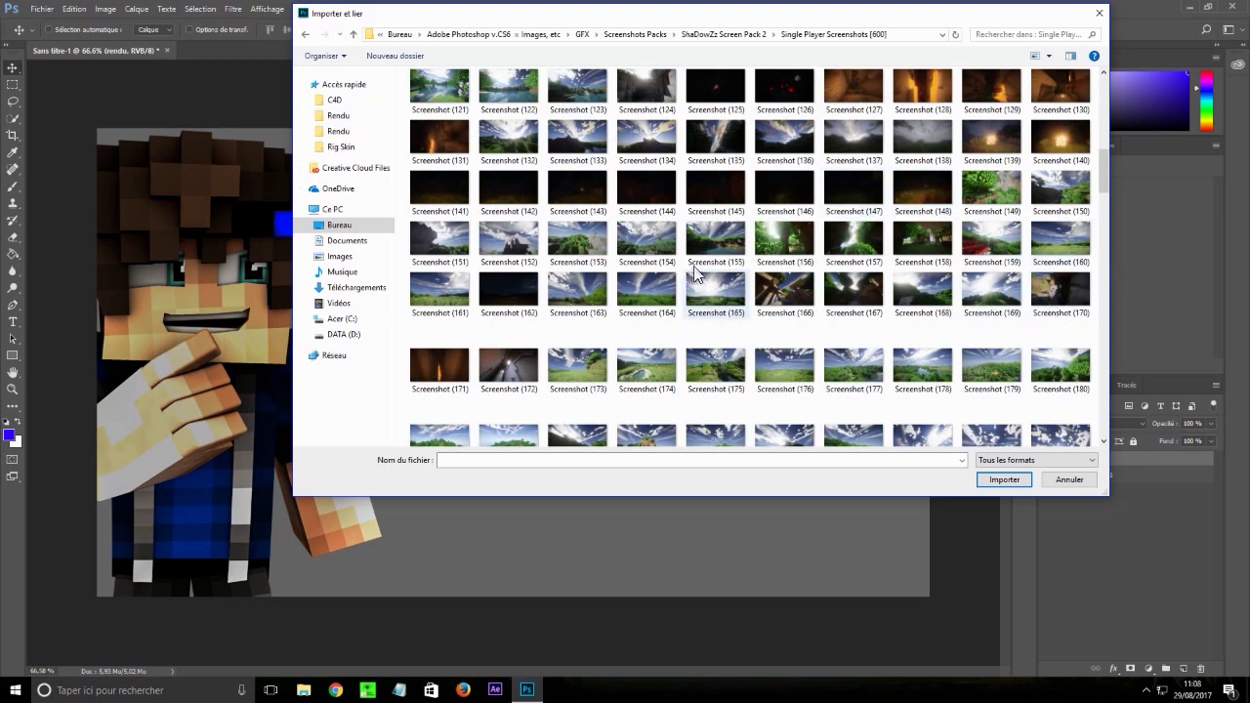
{"action": "scroll", "coordinate": [858, 220], "scroll_direction": "up", "scroll_amount": 6}
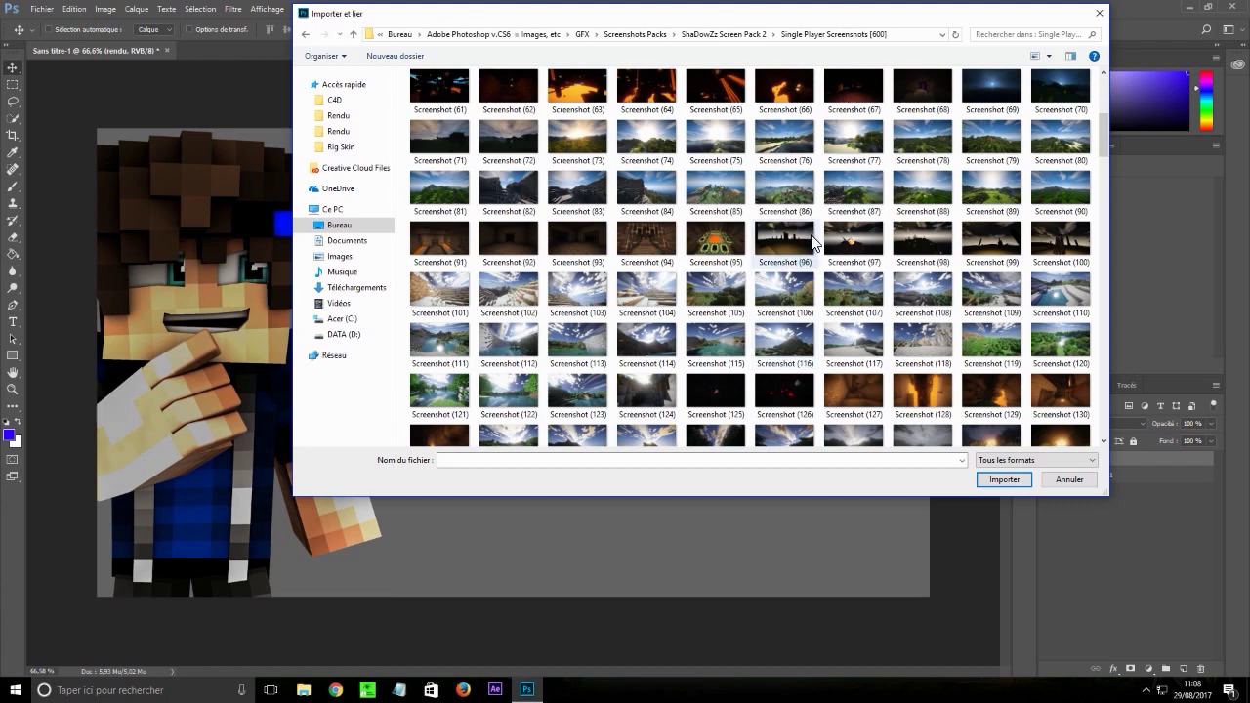
{"action": "left_click", "coordinate": [786, 192]}
{"action": "left_click", "coordinate": [1016, 480]}
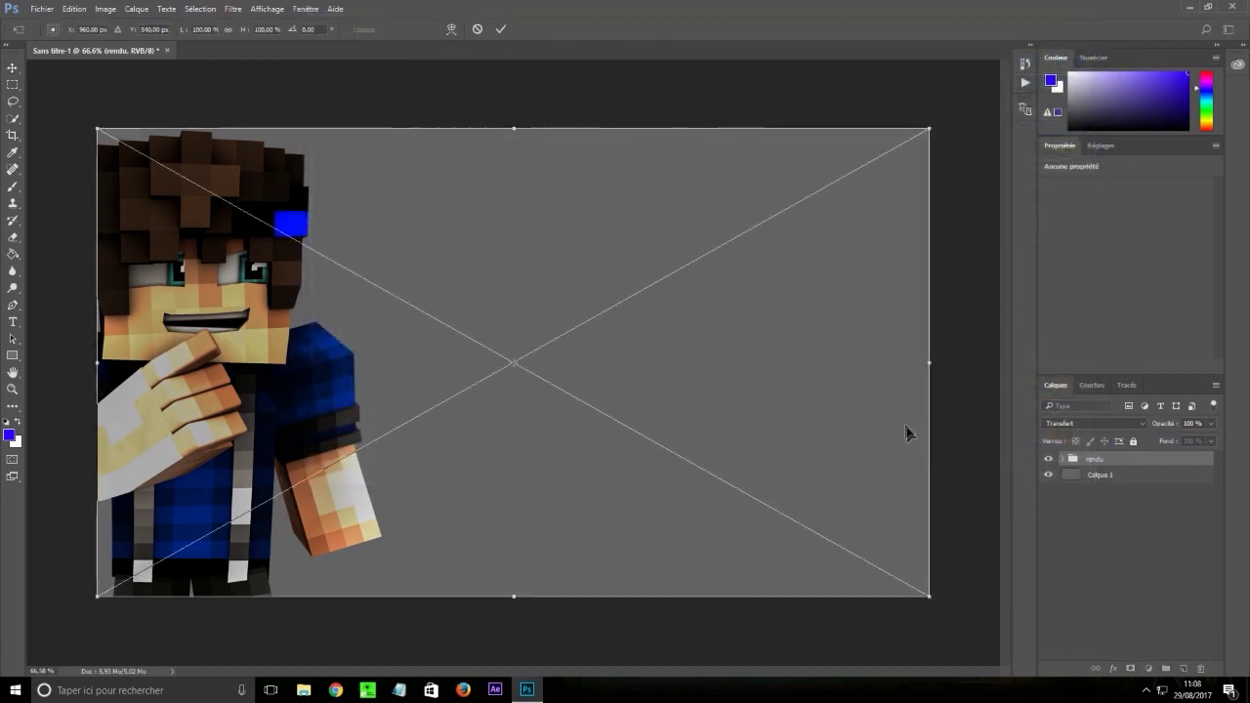
{"action": "key", "text": "Return"}
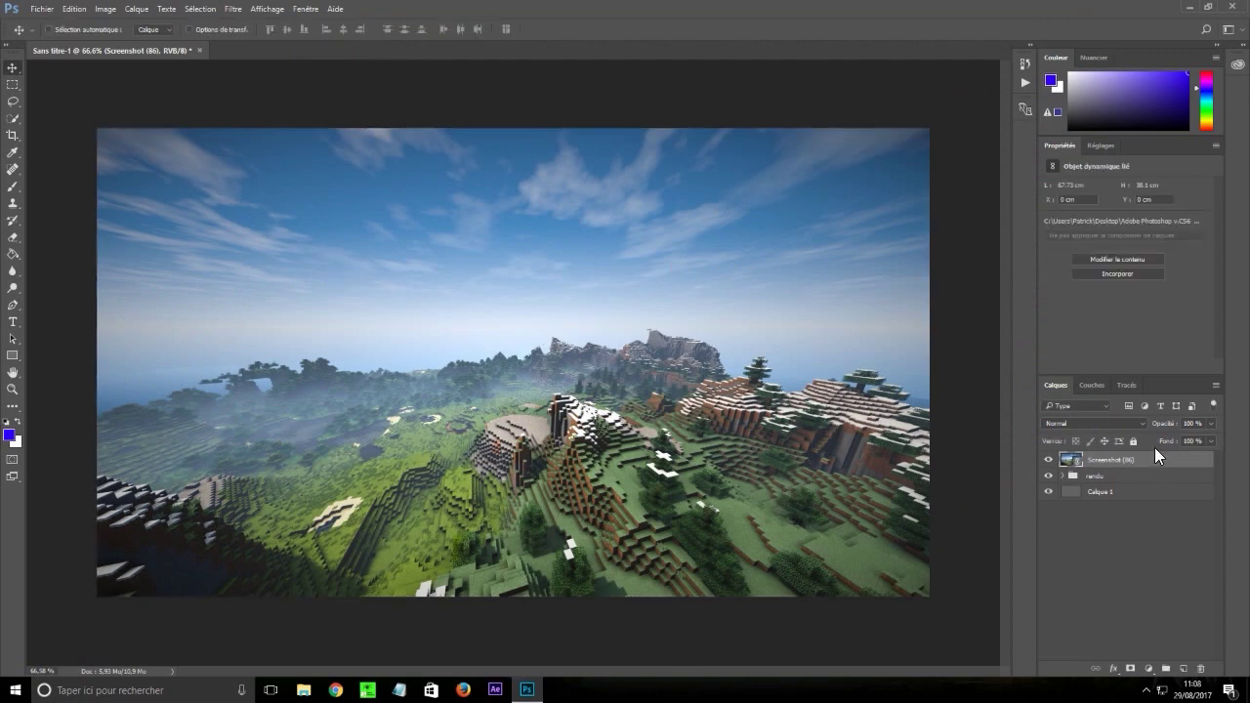
Move the Screenshot (86) layer below the rendu group and delete the grey Calque 1 layer
{"action": "left_click_drag", "start_coordinate": [1156, 470], "coordinate": [1102, 487]}
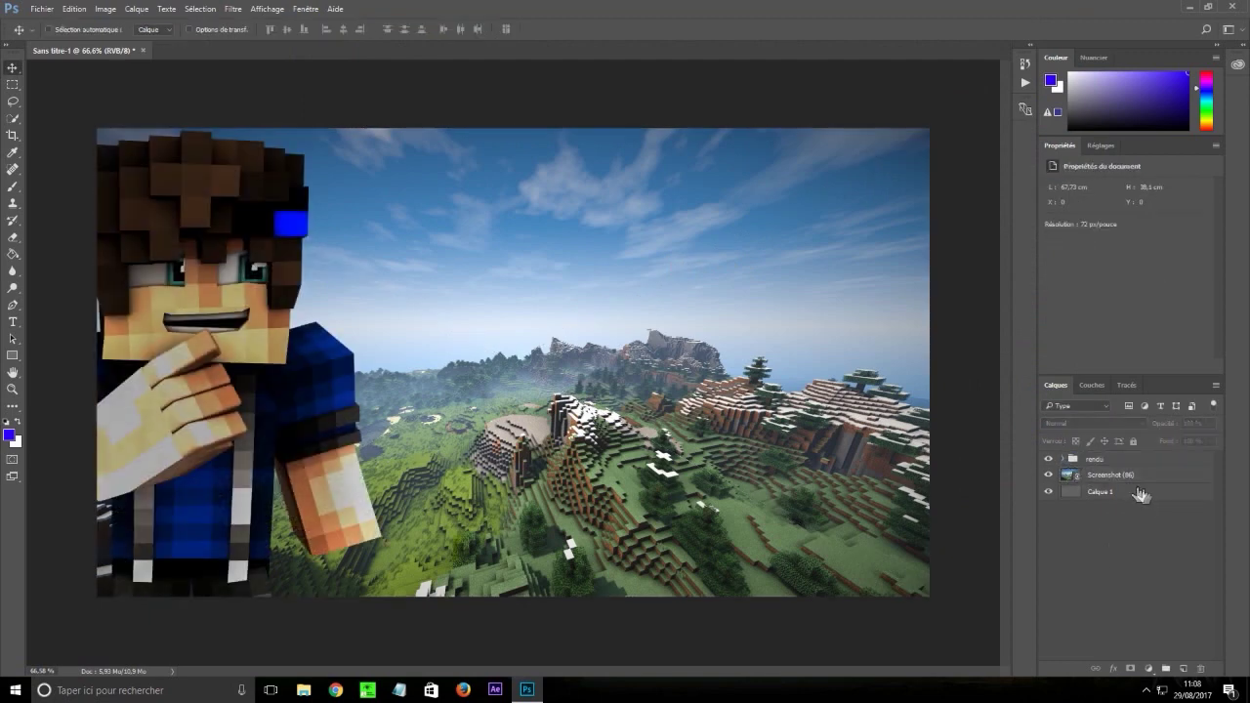
{"action": "right_click", "coordinate": [1098, 492]}
{"action": "left_click", "coordinate": [984, 206]}
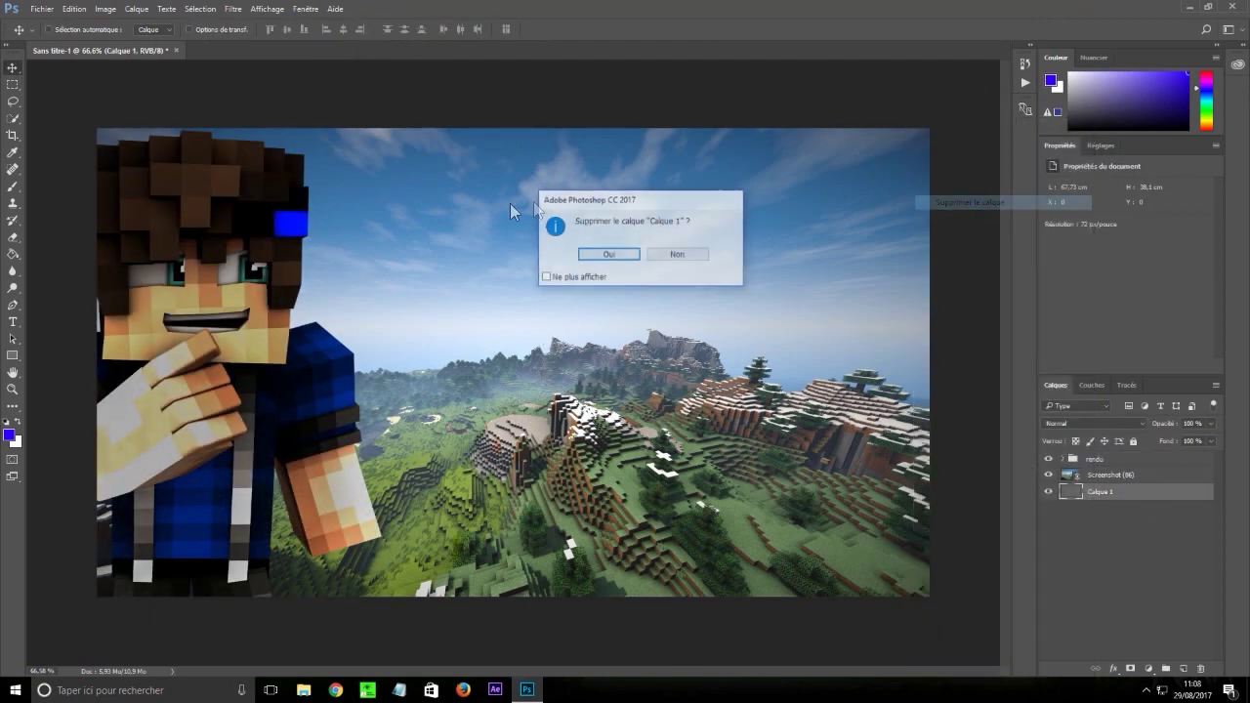
{"action": "left_click", "coordinate": [609, 255]}
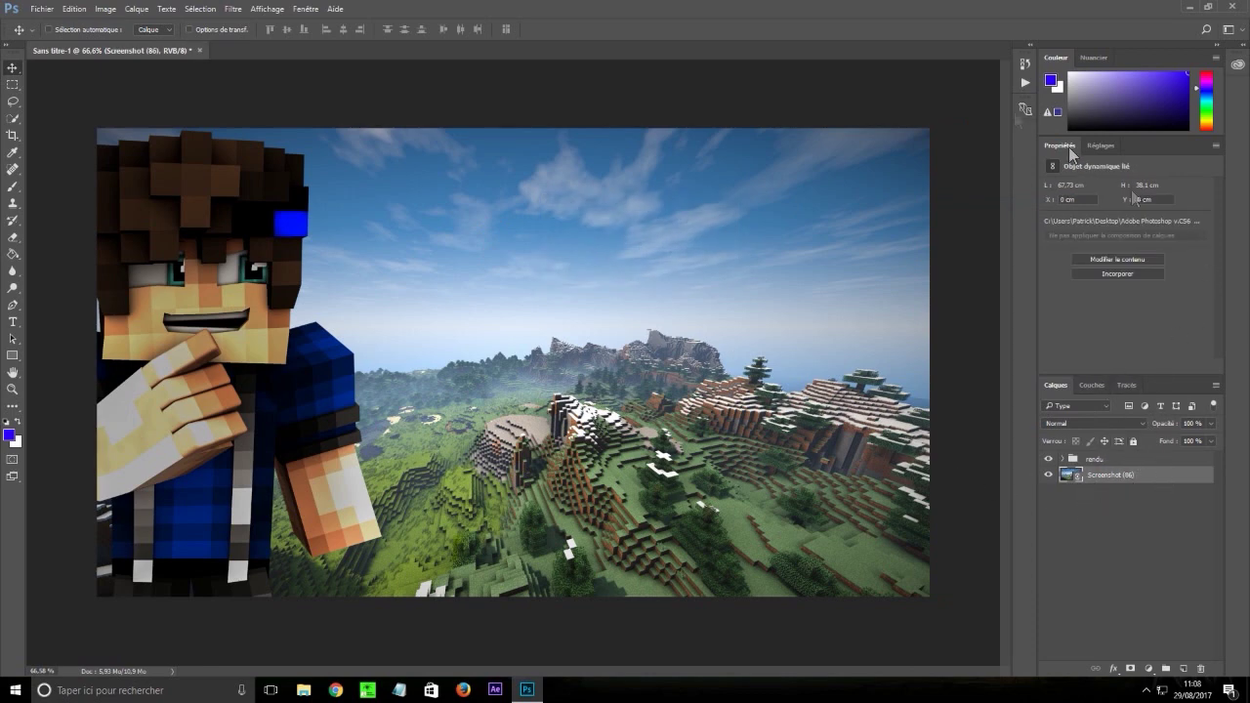
Apply a Flou gaussien (Gaussian Blur) with a radius of 4.1 pixels to the Screenshot (86) background layer
{"action": "left_click", "coordinate": [234, 9]}
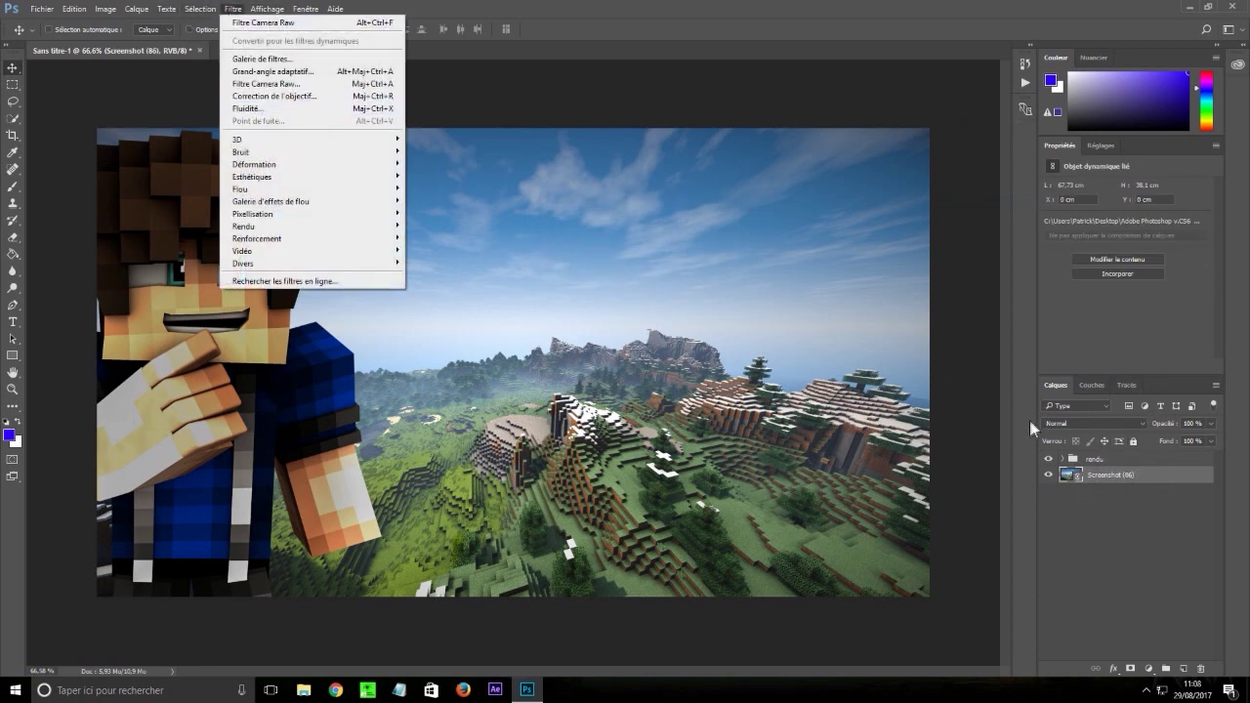
{"action": "mouse_move", "coordinate": [318, 194]}
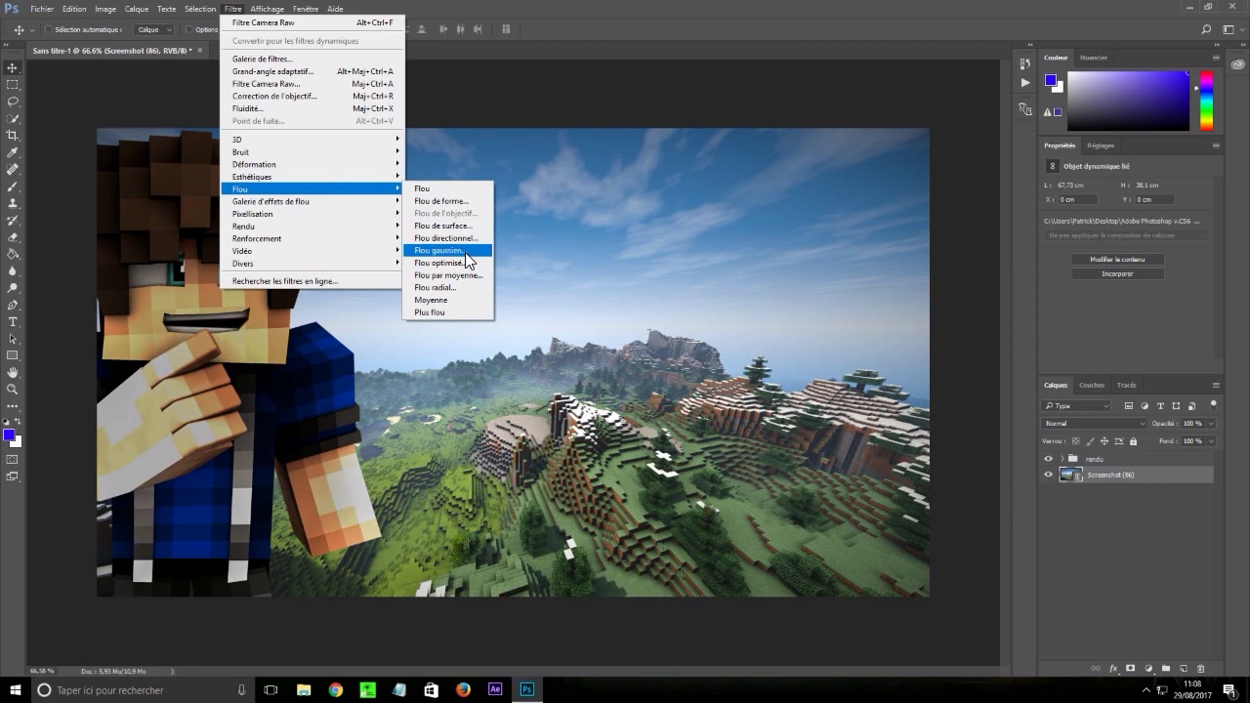
{"action": "left_click", "coordinate": [445, 250]}
{"action": "left_click_drag", "start_coordinate": [545, 356], "coordinate": [550, 355]}
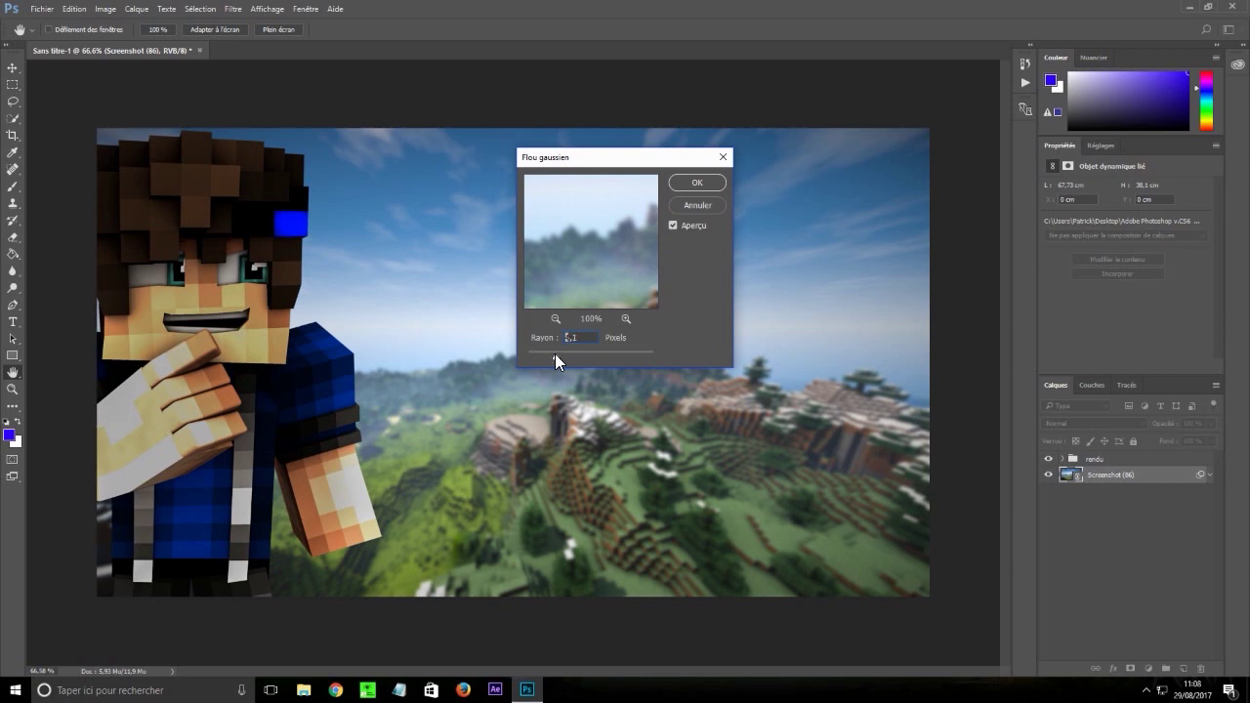
{"action": "left_click", "coordinate": [684, 182]}
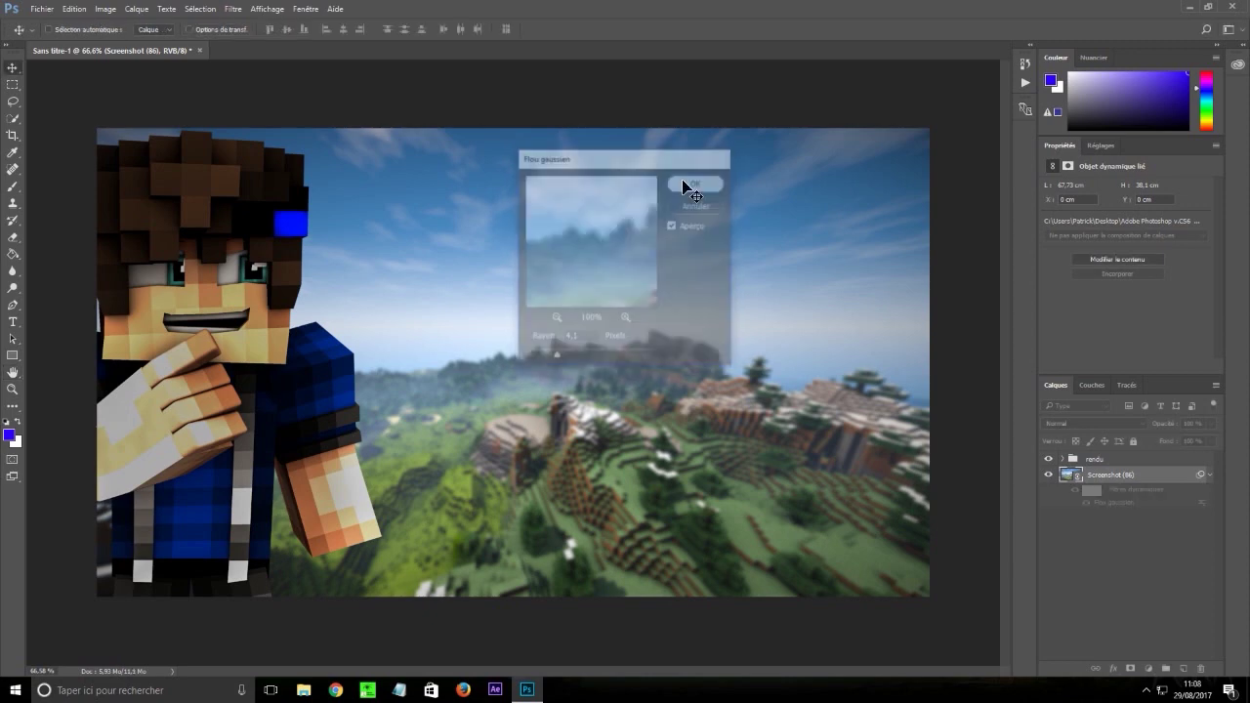
Check how the character and blurred background read together at thumbnail size and at larger size
{"action": "scroll", "coordinate": [569, 366], "scroll_direction": "down", "scroll_amount": 10, "text": "alt"}
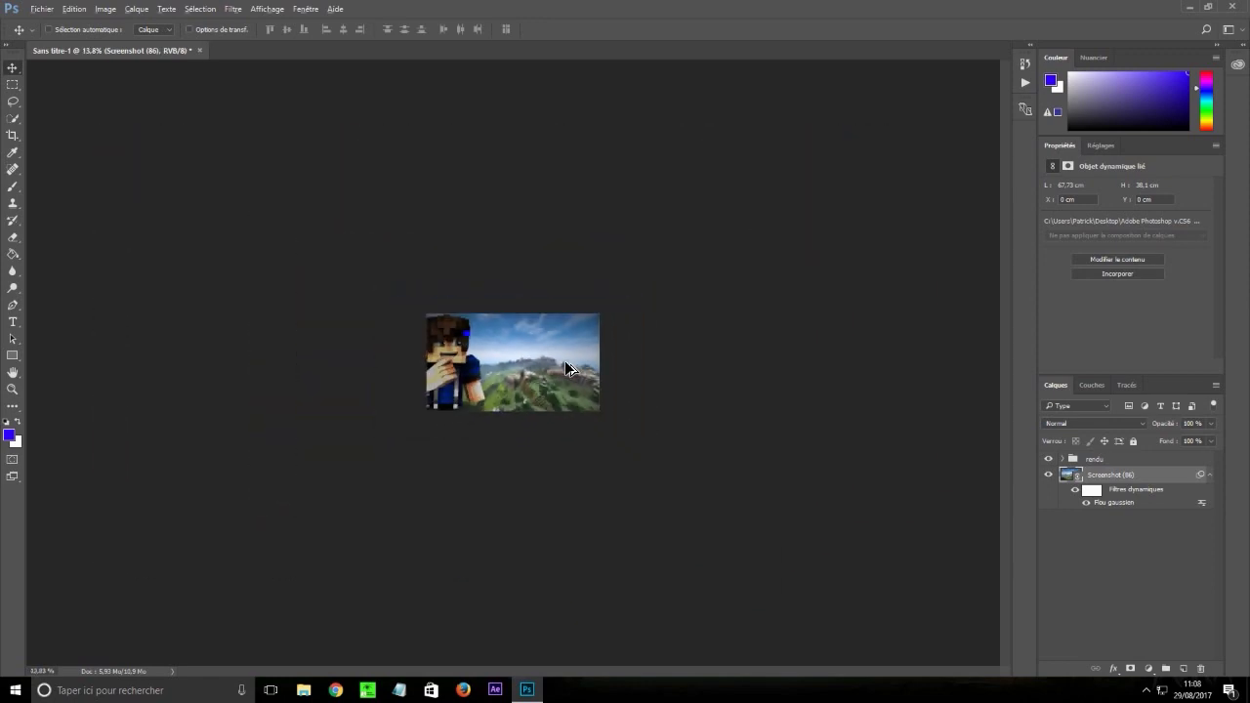
{"action": "scroll", "coordinate": [568, 367], "scroll_direction": "down", "scroll_amount": 2, "text": "alt"}
{"action": "scroll", "coordinate": [713, 410], "scroll_direction": "up", "scroll_amount": 2, "text": "alt"}
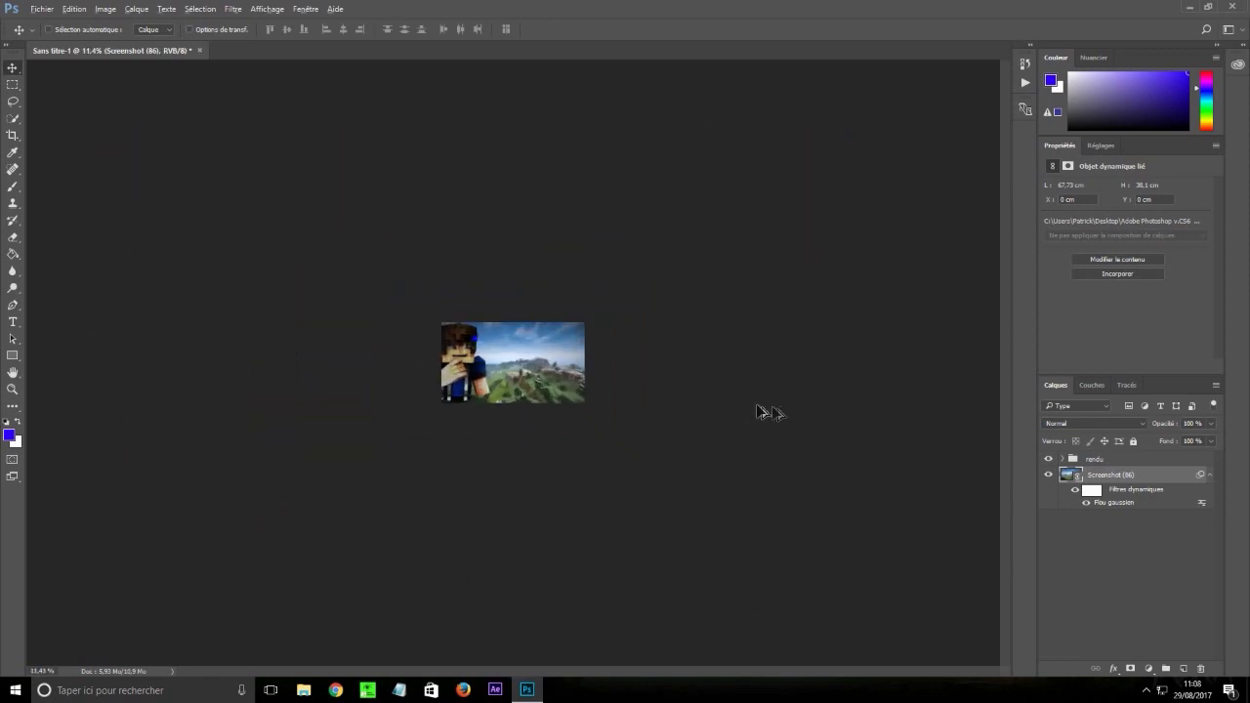
{"action": "scroll", "coordinate": [544, 411], "scroll_direction": "up", "scroll_amount": 6, "text": "alt"}
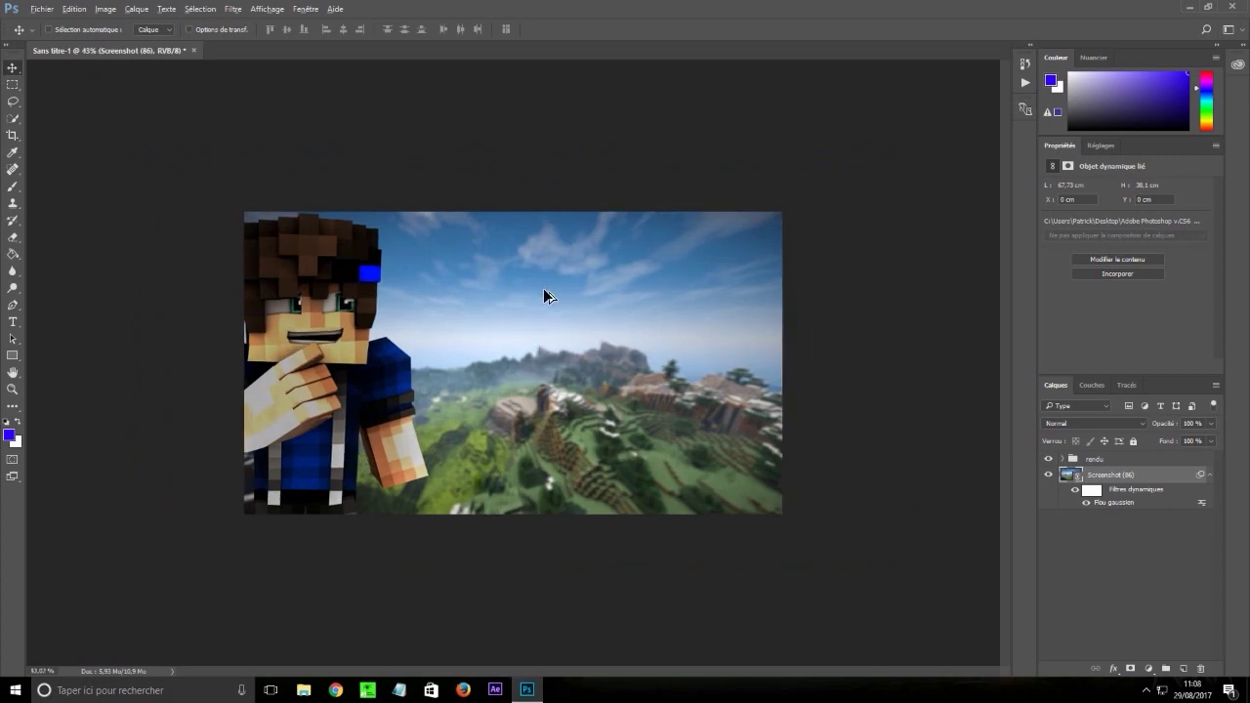
{"action": "scroll", "coordinate": [579, 266], "scroll_direction": "down", "scroll_amount": 6, "text": "alt"}
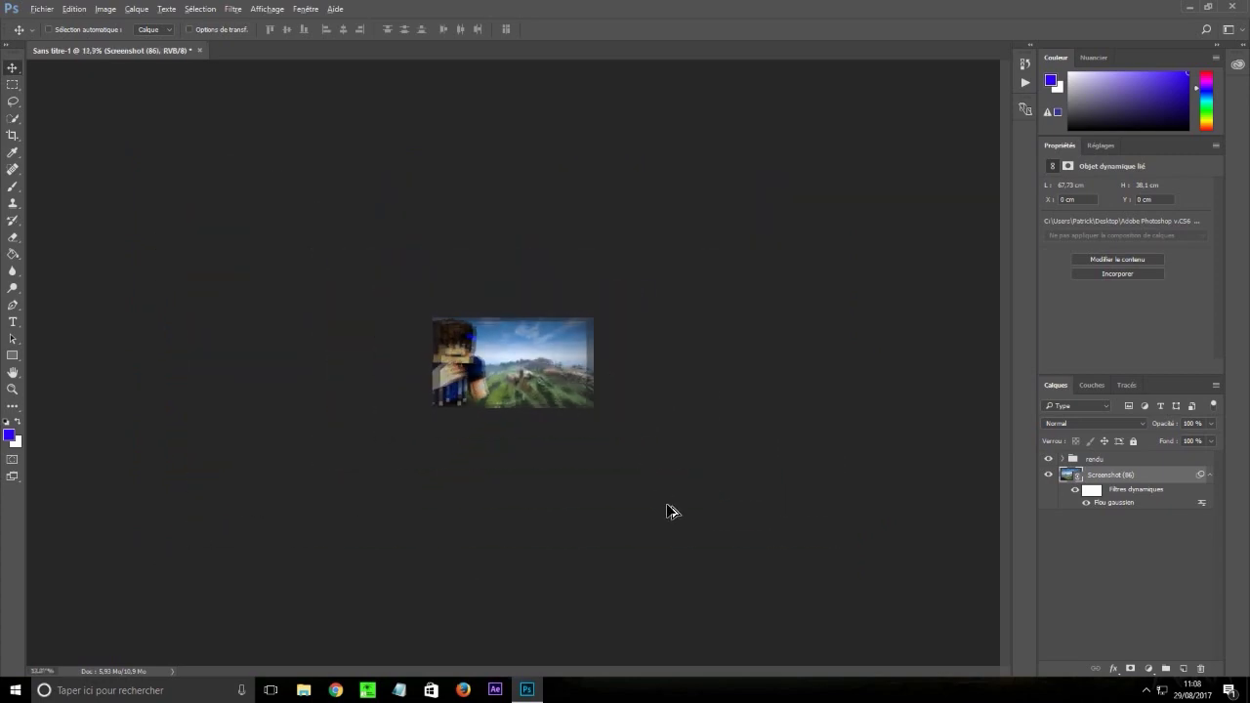
{"action": "scroll", "coordinate": [672, 510], "scroll_direction": "up", "scroll_amount": 8, "text": "alt"}
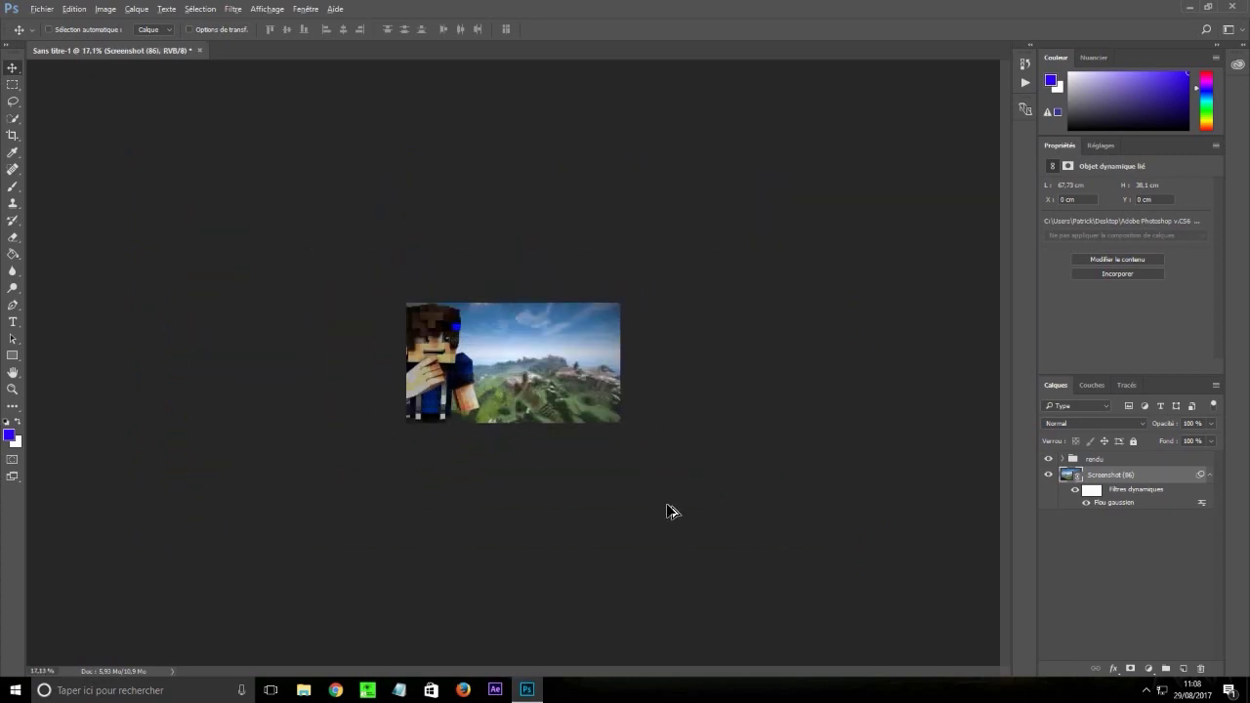
{"action": "scroll", "coordinate": [633, 507], "scroll_direction": "up", "scroll_amount": 1, "text": "alt"}
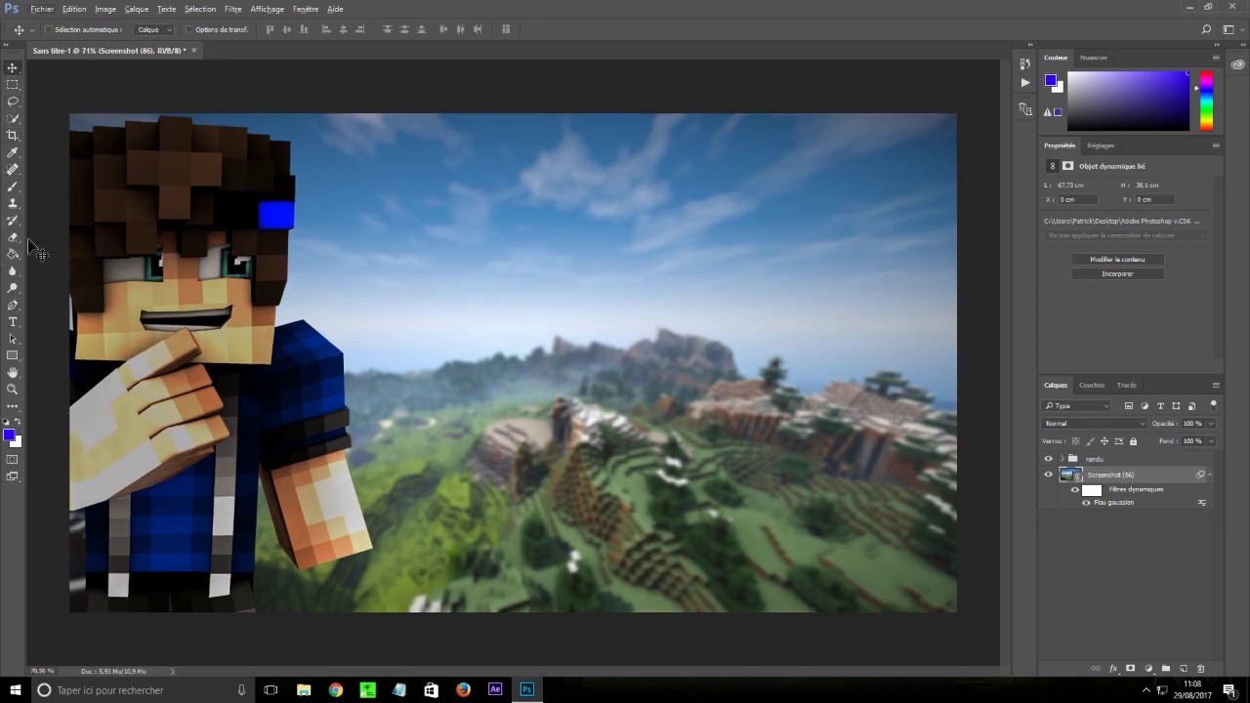
Add a text layer above the rendu group reading "bonjour", placed over the landscape beside the character
{"action": "left_click", "coordinate": [13, 323]}
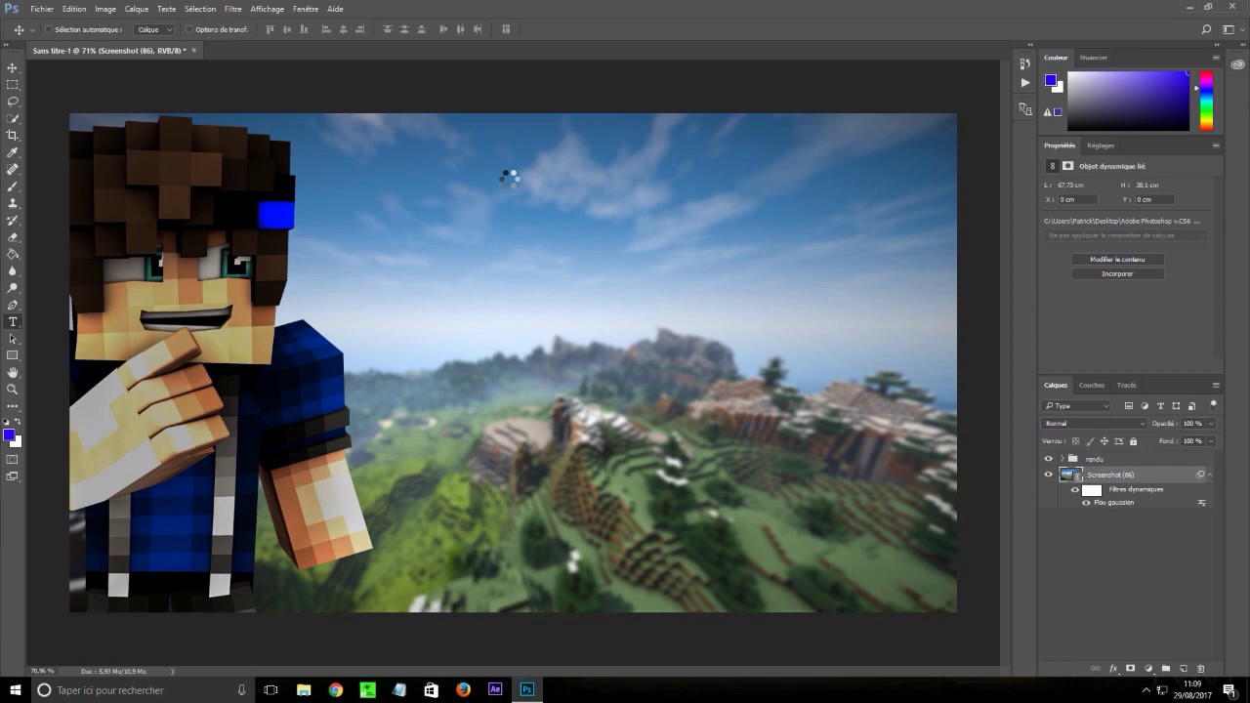
{"action": "left_click", "coordinate": [1175, 462]}
{"action": "left_click", "coordinate": [422, 353]}
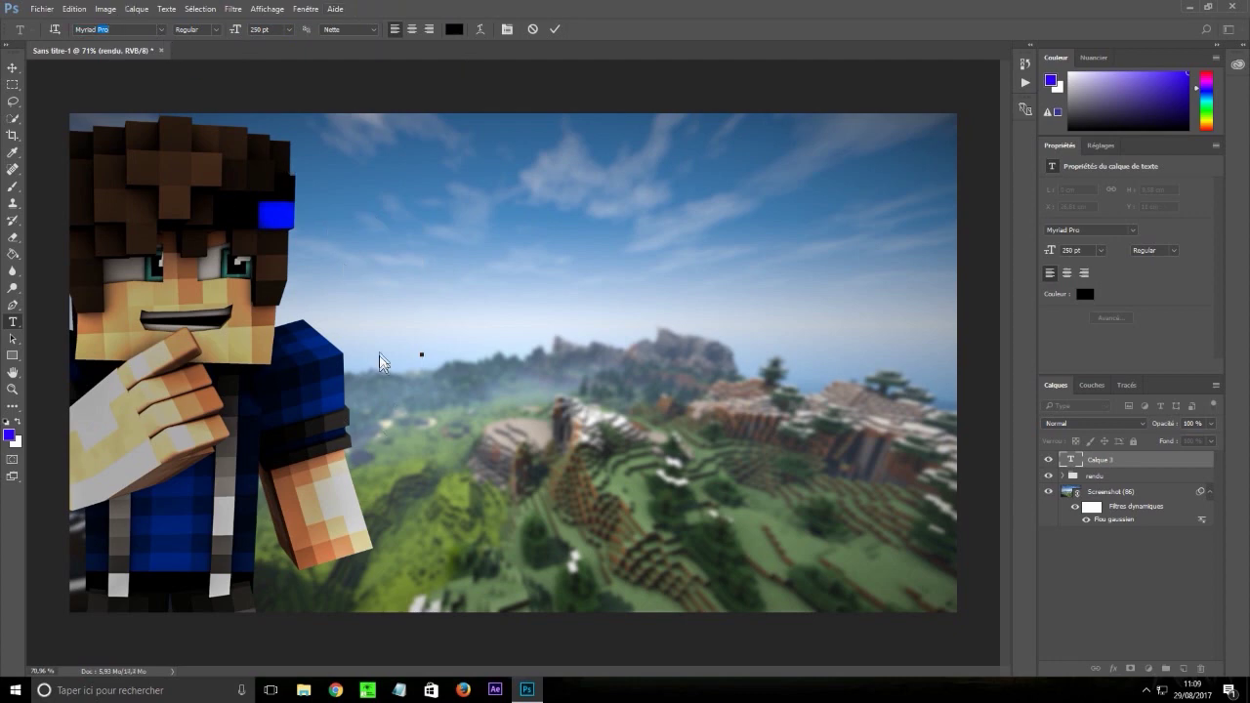
{"action": "type", "text": "ponjour"}
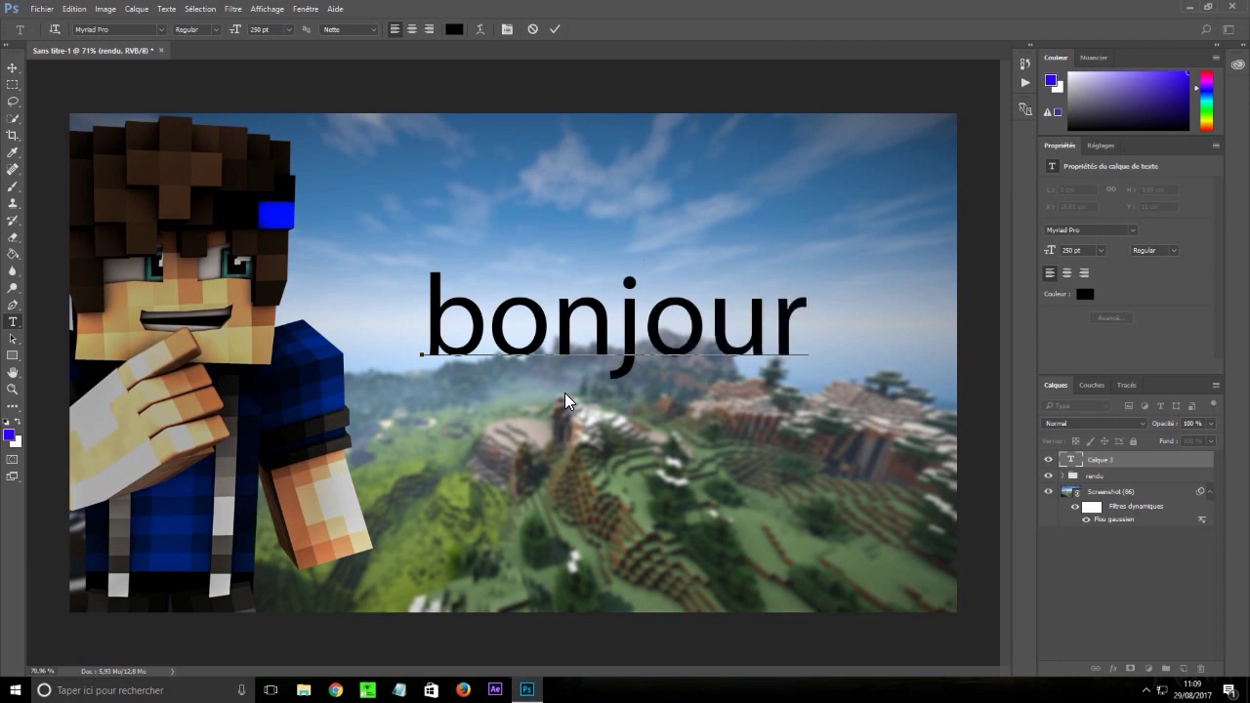
Set the font of the whole bonjour text to BLACK OPS 2
{"action": "key", "text": "ctrl+a"}
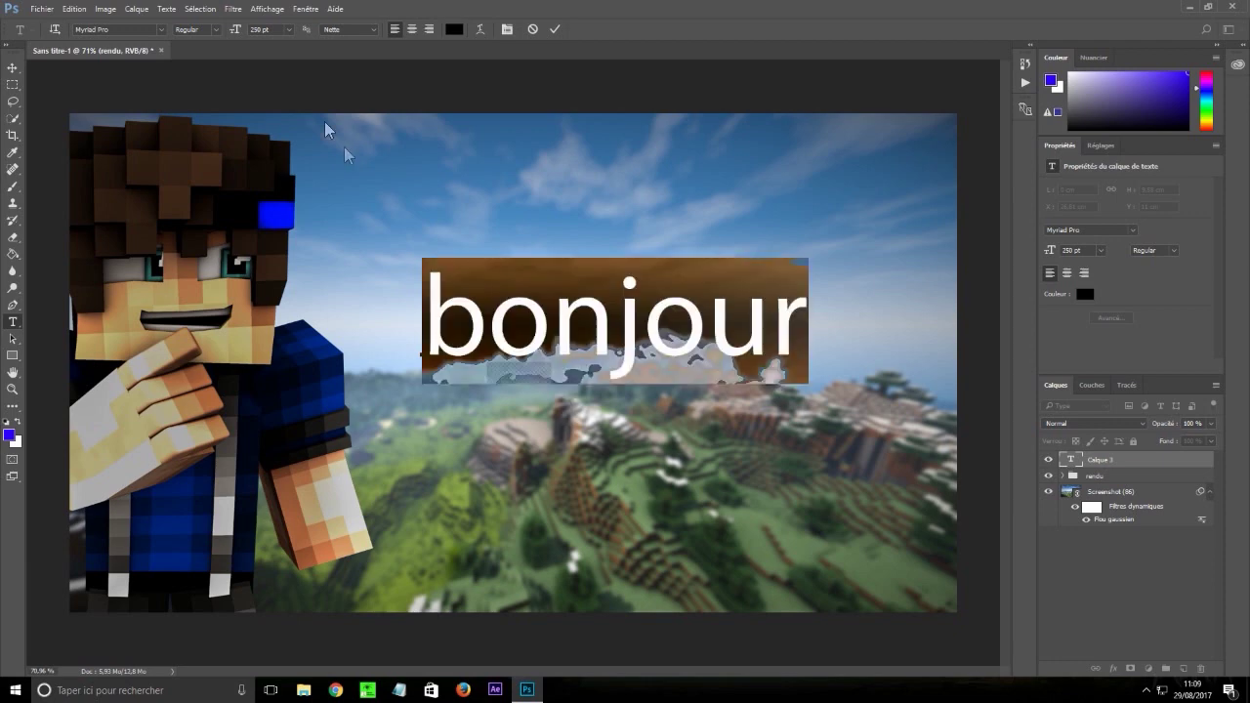
{"action": "left_click", "coordinate": [159, 30]}
{"action": "left_click", "coordinate": [159, 30]}
{"action": "left_click", "coordinate": [159, 30]}
{"action": "scroll", "coordinate": [273, 146], "scroll_direction": "up", "scroll_amount": 15}
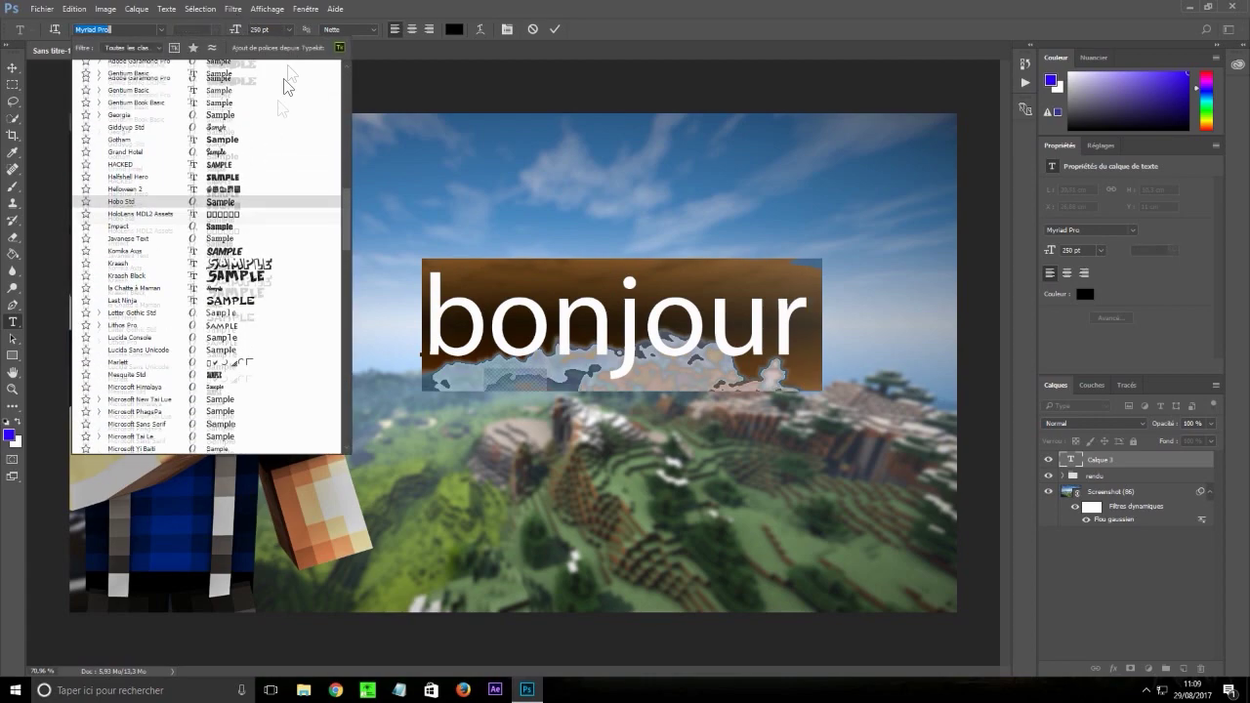
{"action": "scroll", "coordinate": [274, 171], "scroll_direction": "up", "scroll_amount": 3}
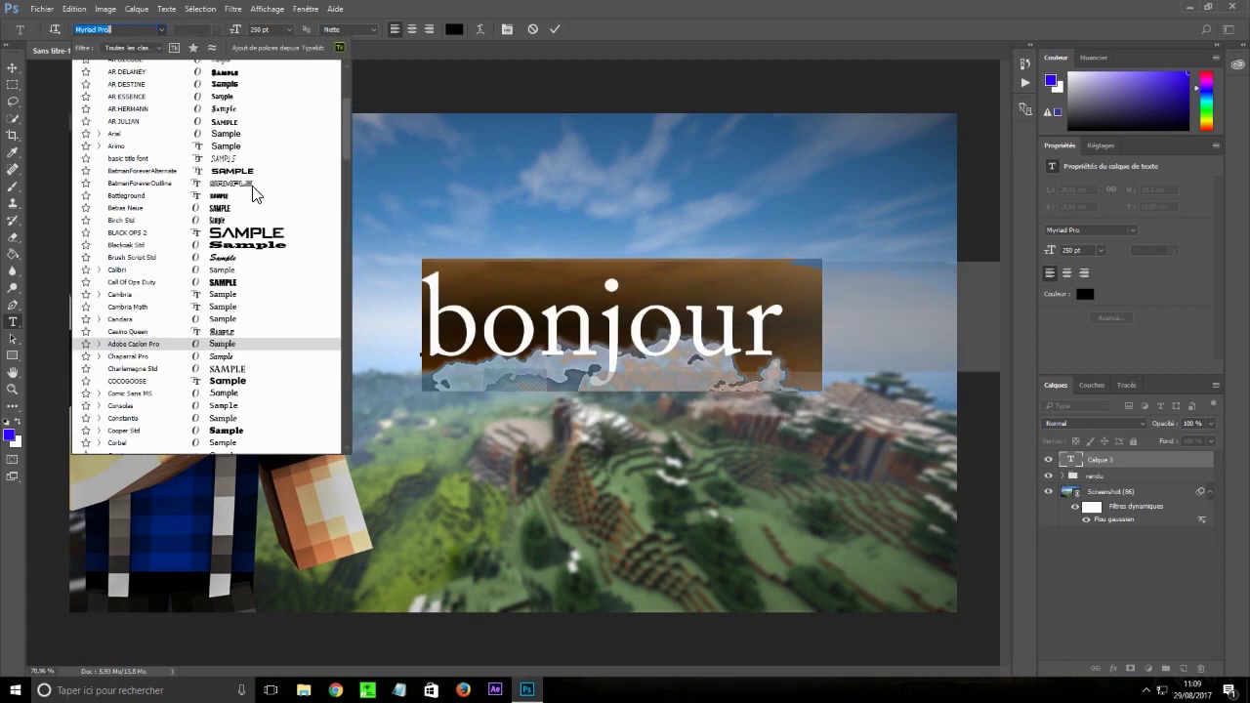
{"action": "left_click", "coordinate": [262, 302]}
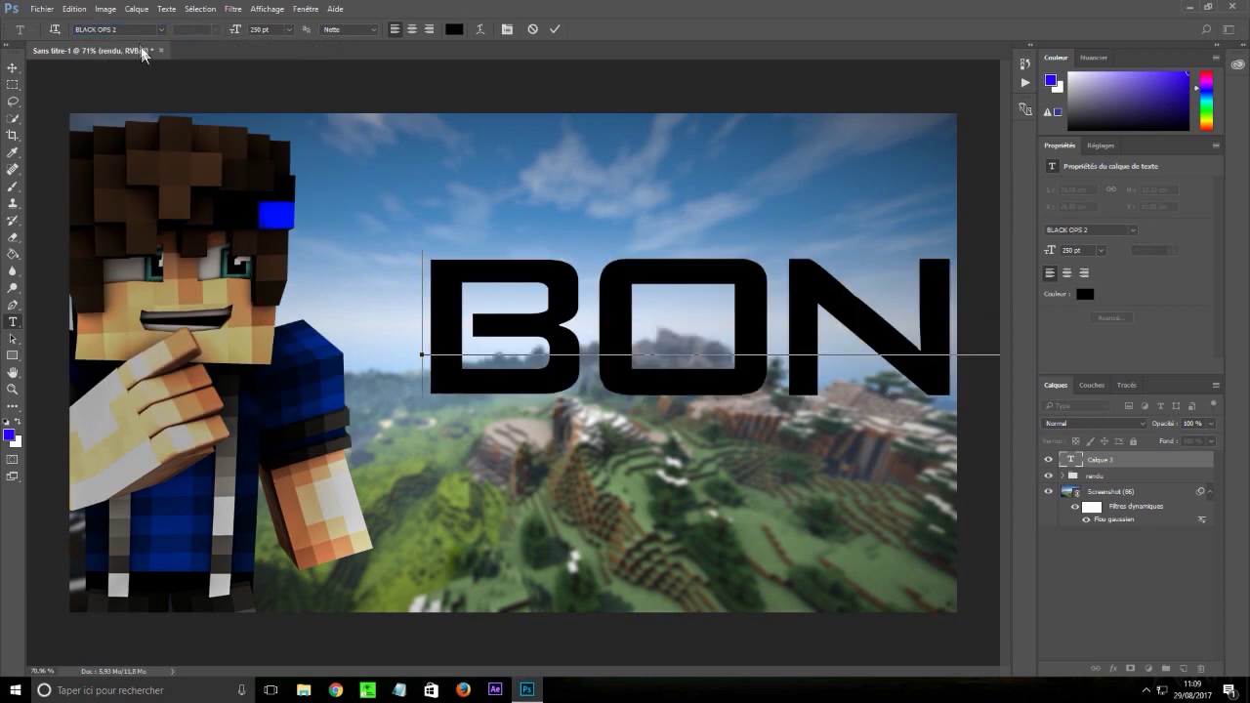
Change the font of the whole bonjour text to Molot and commit the text edit
{"action": "key", "text": "ctrl+a"}
{"action": "left_click", "coordinate": [107, 30]}
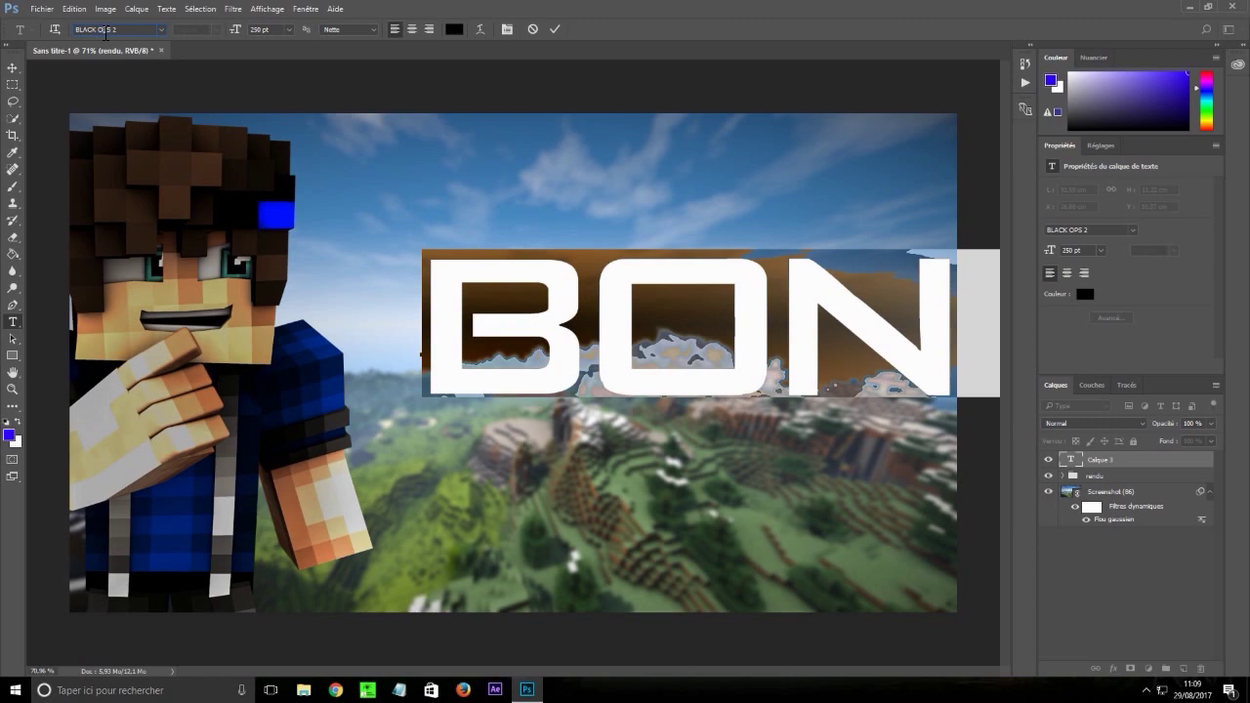
{"action": "left_click", "coordinate": [162, 31]}
{"action": "scroll", "coordinate": [343, 112], "scroll_direction": "down", "scroll_amount": 3}
{"action": "left_click_drag", "start_coordinate": [346, 117], "coordinate": [352, 195]}
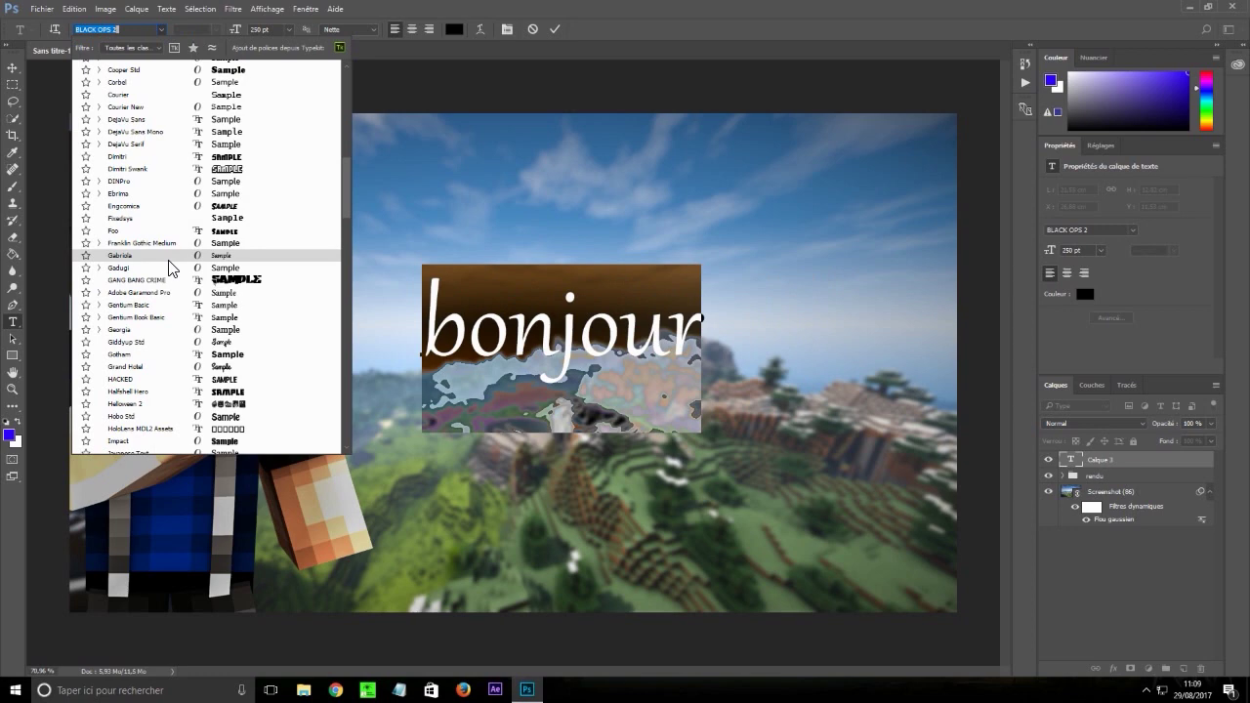
{"action": "scroll", "coordinate": [146, 429], "scroll_direction": "down", "scroll_amount": 4}
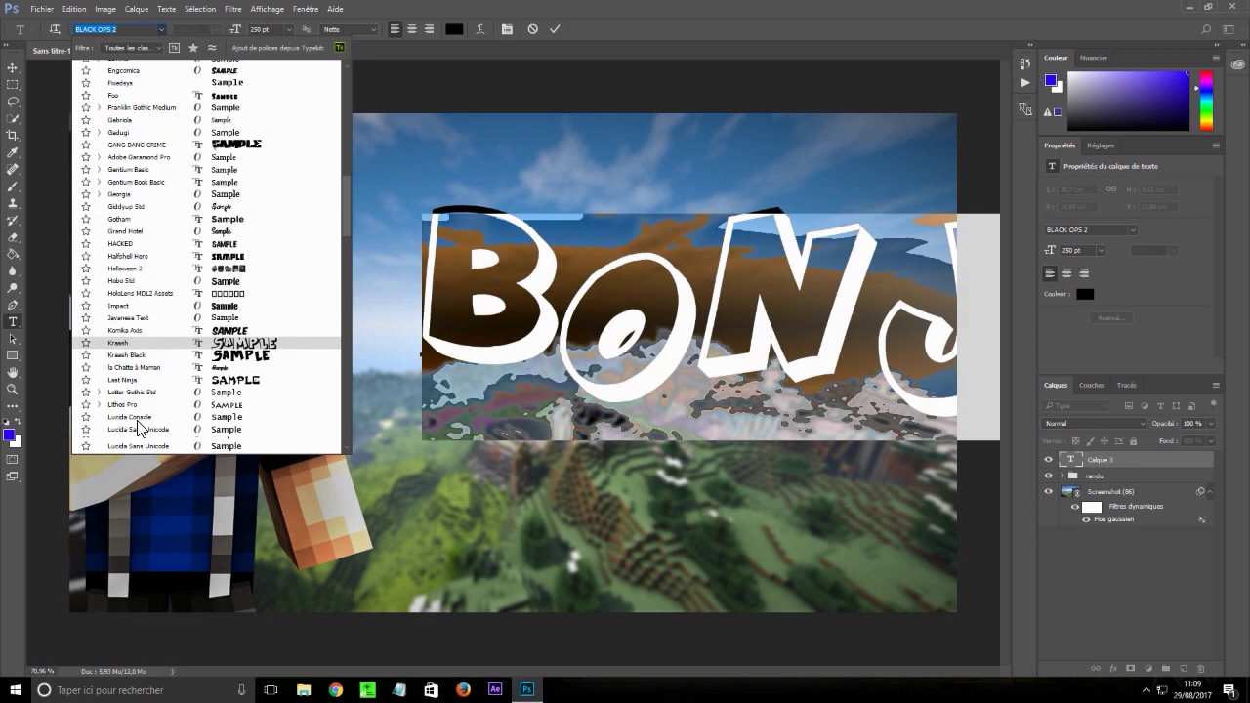
{"action": "scroll", "coordinate": [152, 439], "scroll_direction": "down", "scroll_amount": 4}
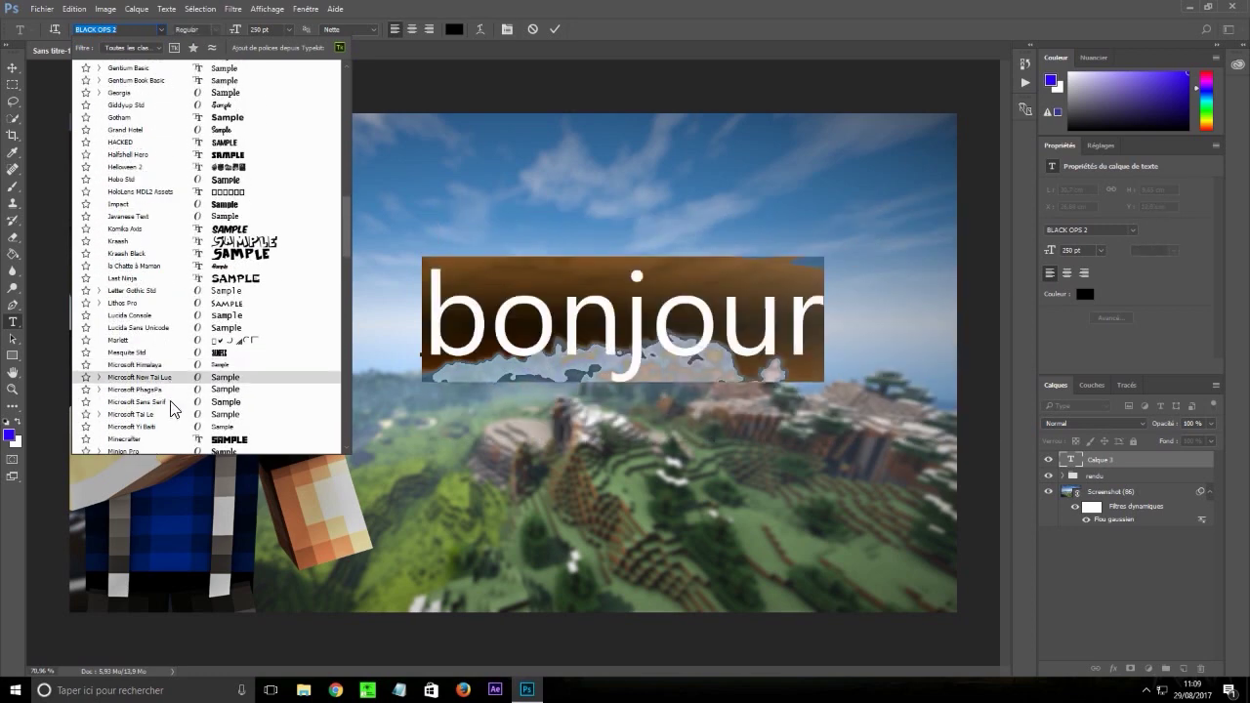
{"action": "left_click", "coordinate": [175, 399]}
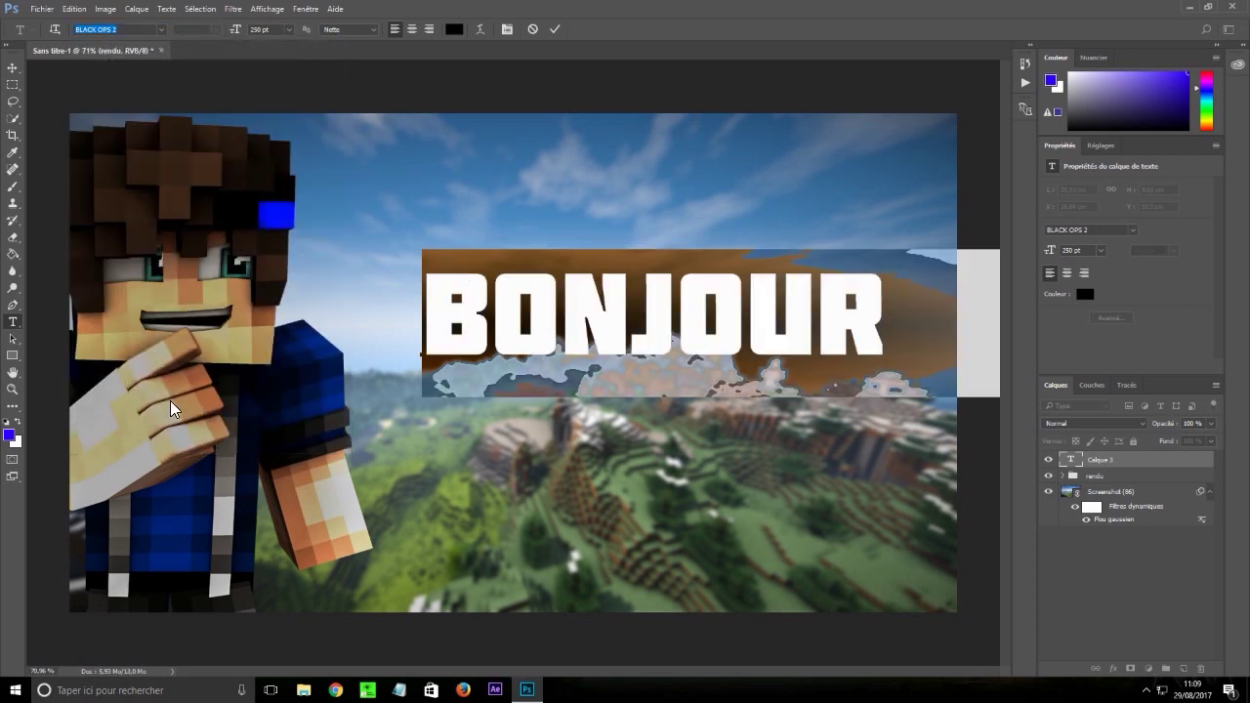
{"action": "left_click", "coordinate": [554, 28]}
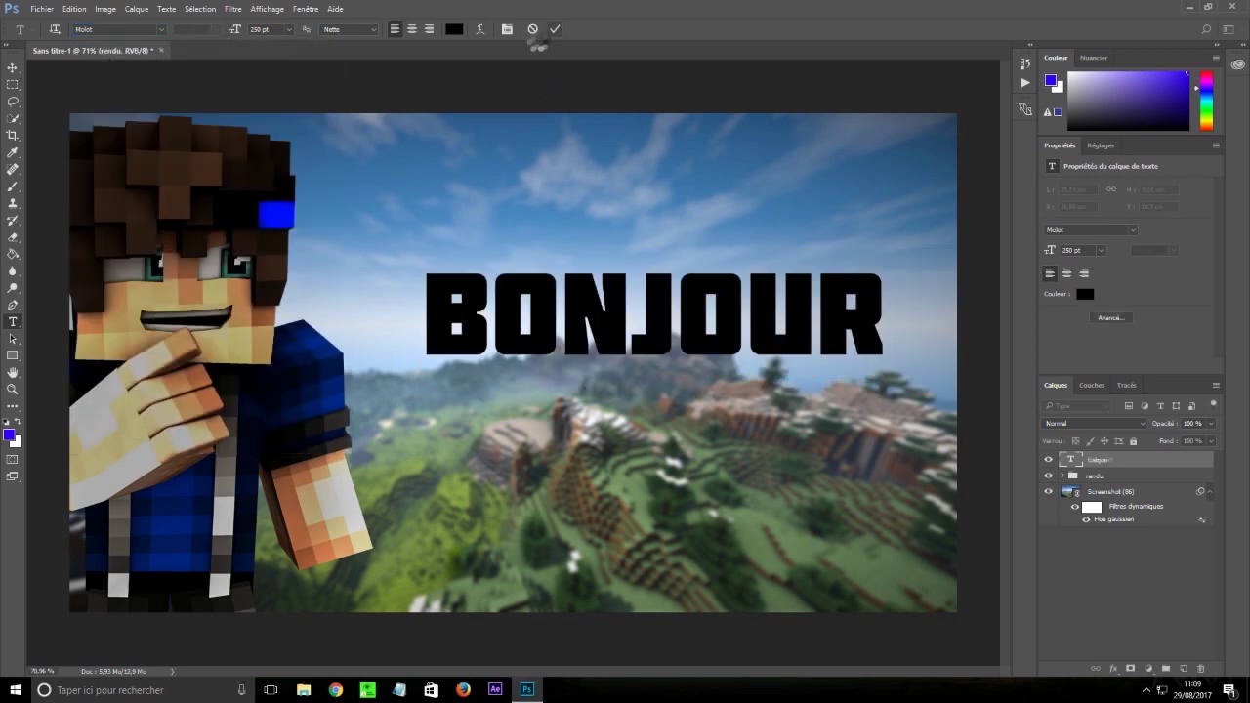
Move the bonjour text closer to the character and scale it up proportionally to about 117%
{"action": "left_click", "coordinate": [13, 68]}
{"action": "left_click_drag", "start_coordinate": [652, 337], "coordinate": [566, 348]}
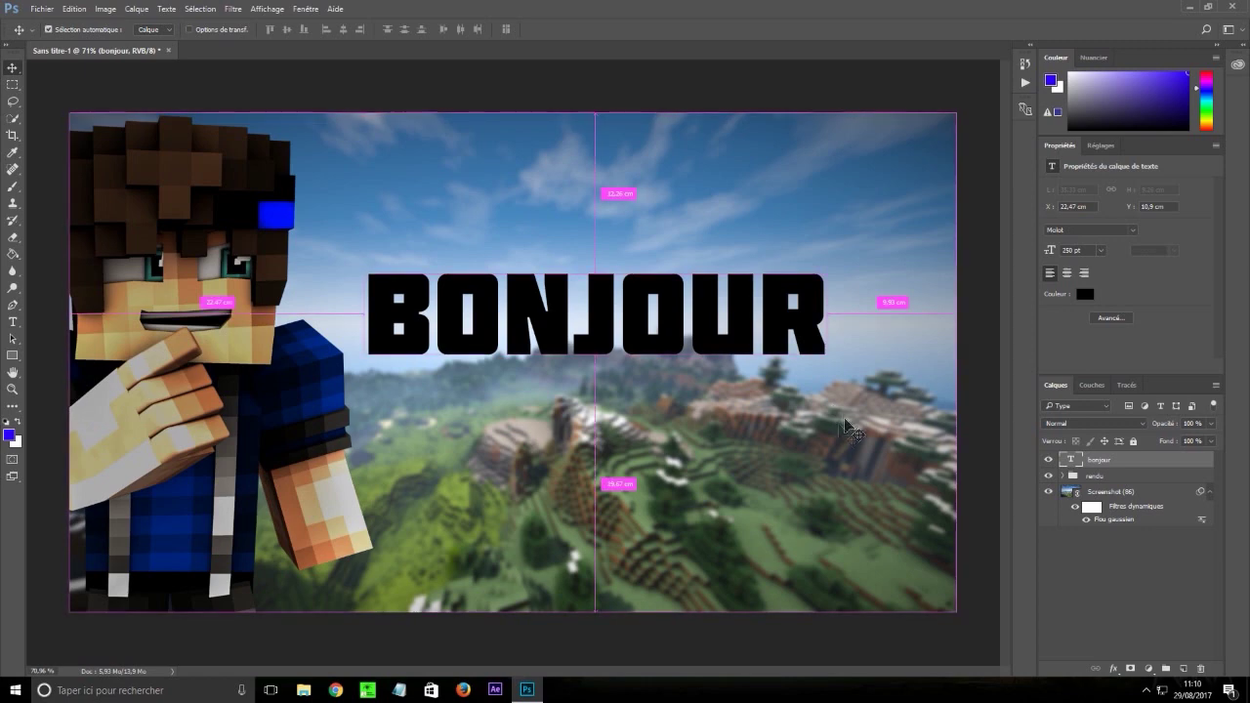
{"action": "key", "text": "ctrl+t"}
{"action": "left_click_drag", "start_coordinate": [855, 422], "coordinate": [894, 469]}
{"action": "left_click_drag", "start_coordinate": [835, 342], "coordinate": [818, 330]}
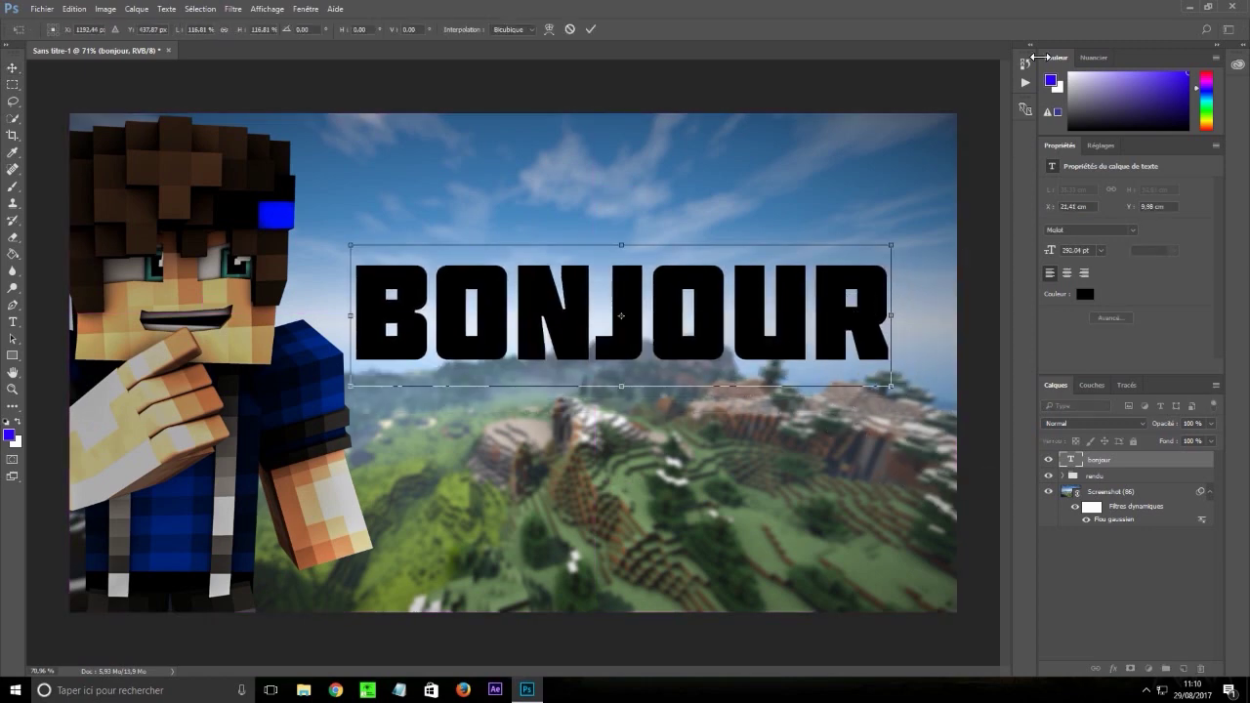
{"action": "key", "text": "Return"}
{"action": "left_click", "coordinate": [305, 9]}
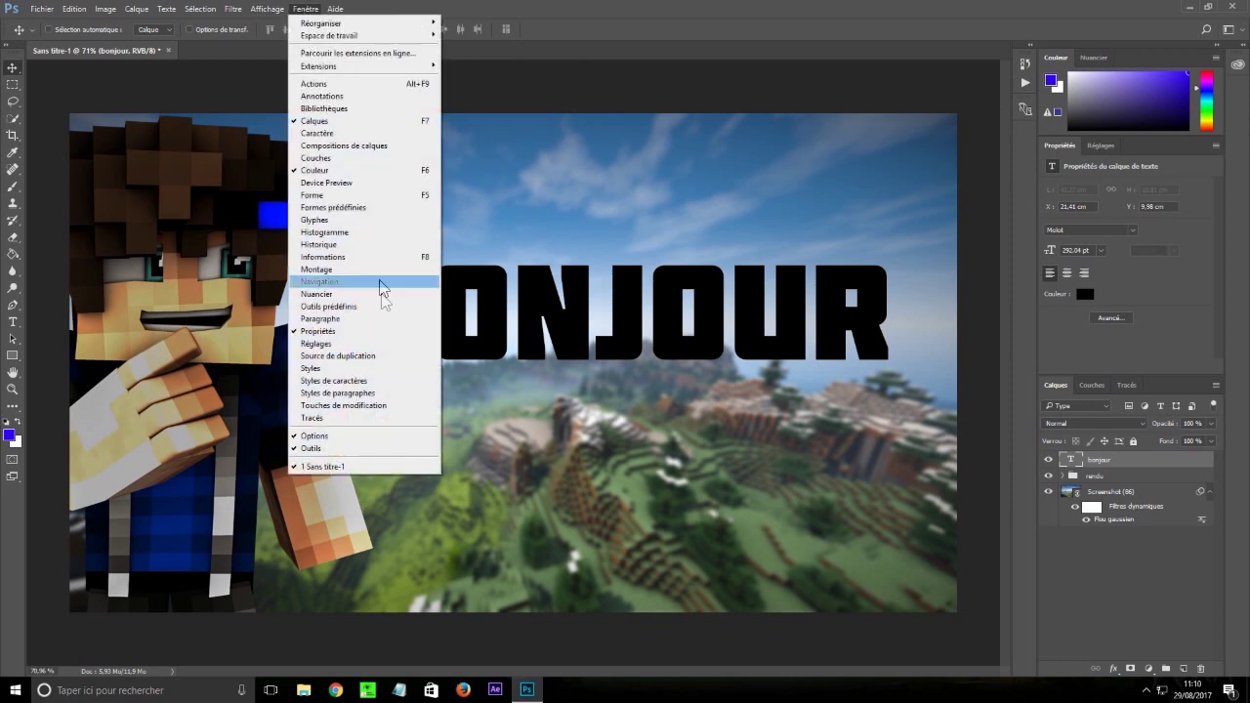
{"action": "left_click", "coordinate": [731, 11]}
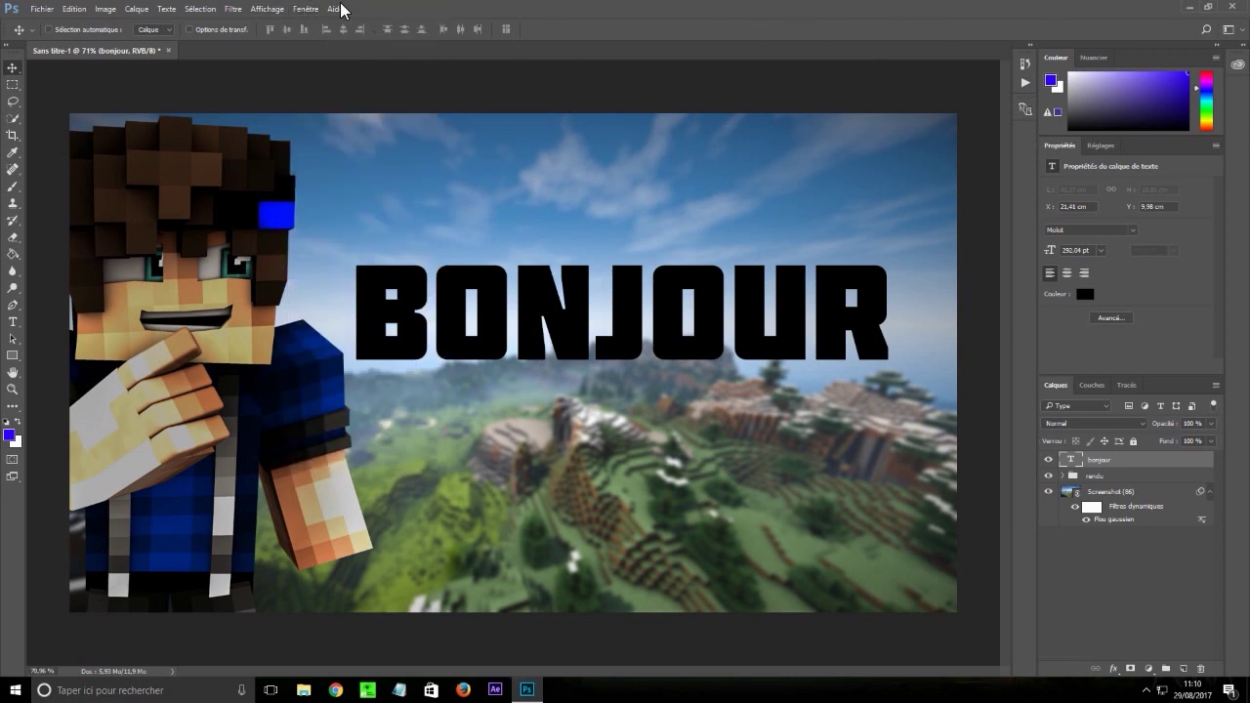
{"action": "left_click", "coordinate": [307, 8]}
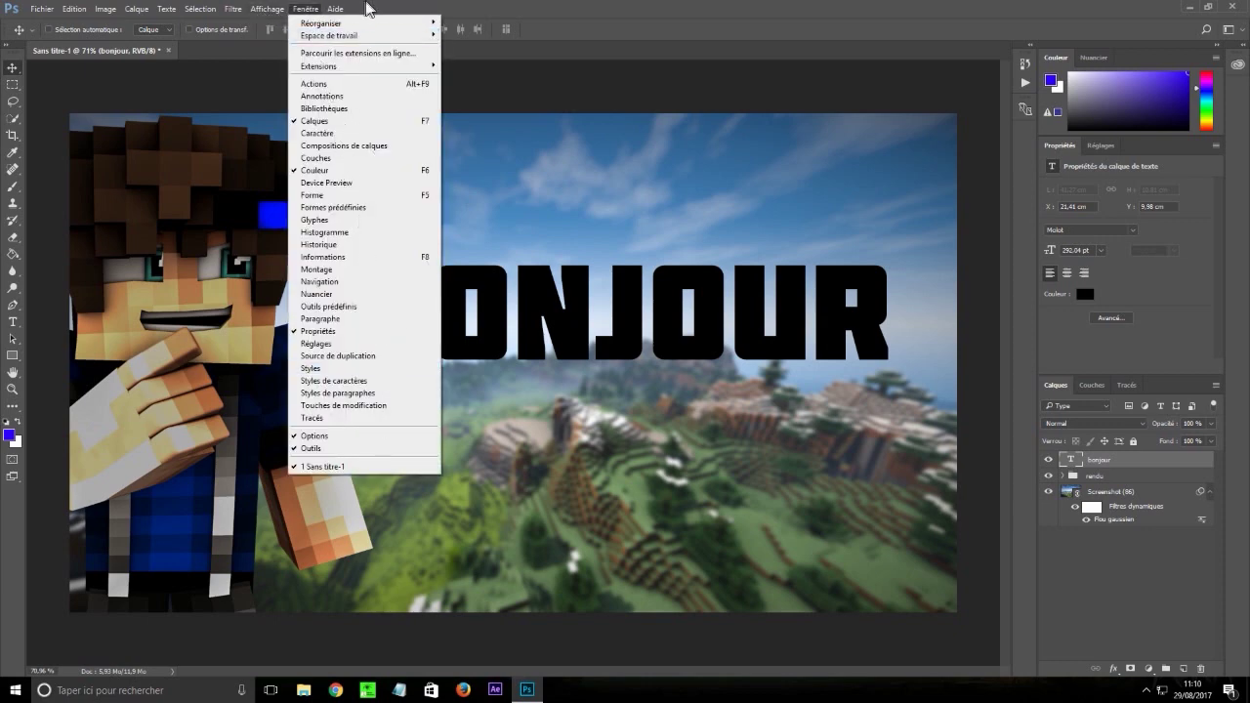
{"action": "left_click", "coordinate": [498, 7]}
{"action": "left_click", "coordinate": [300, 9]}
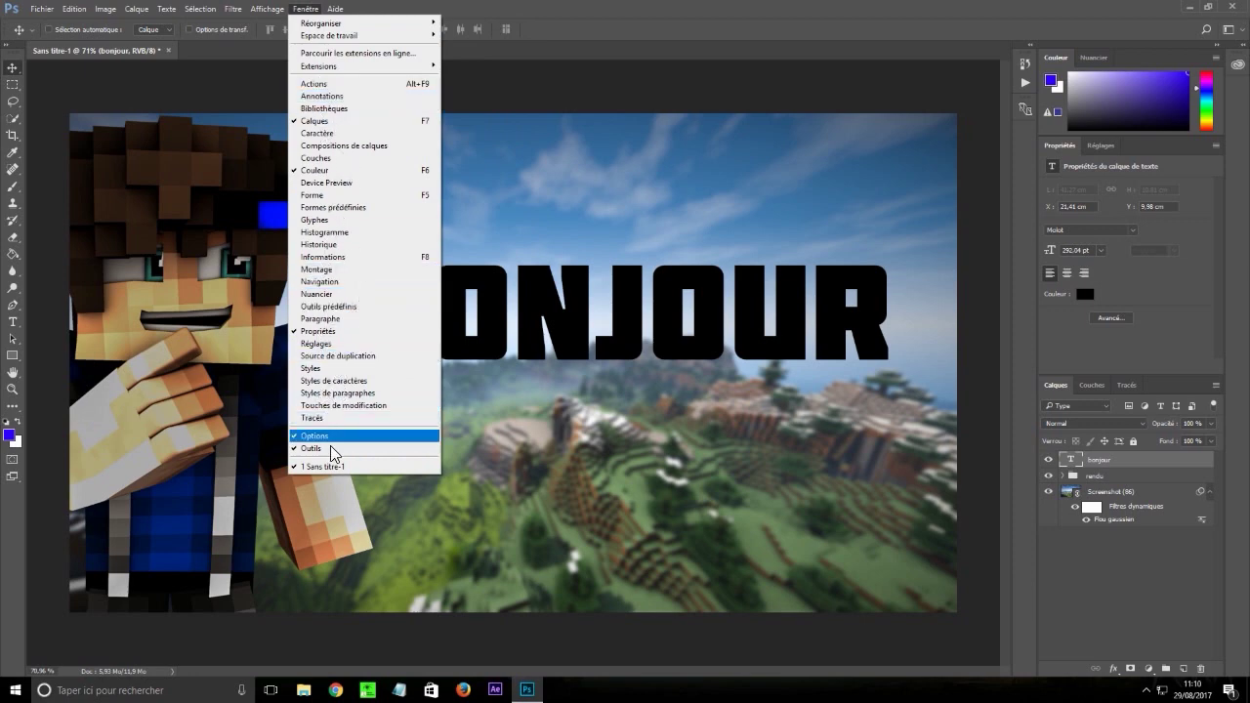
{"action": "left_click", "coordinate": [350, 393]}
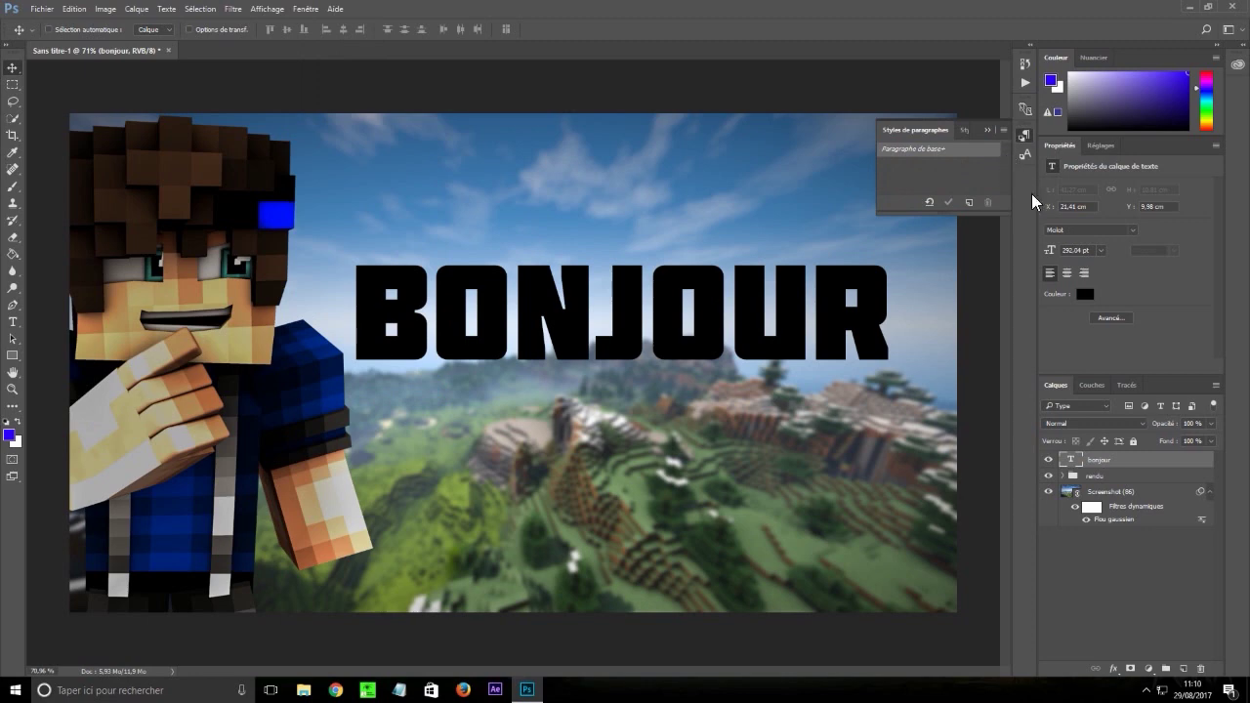
{"action": "left_click", "coordinate": [310, 9]}
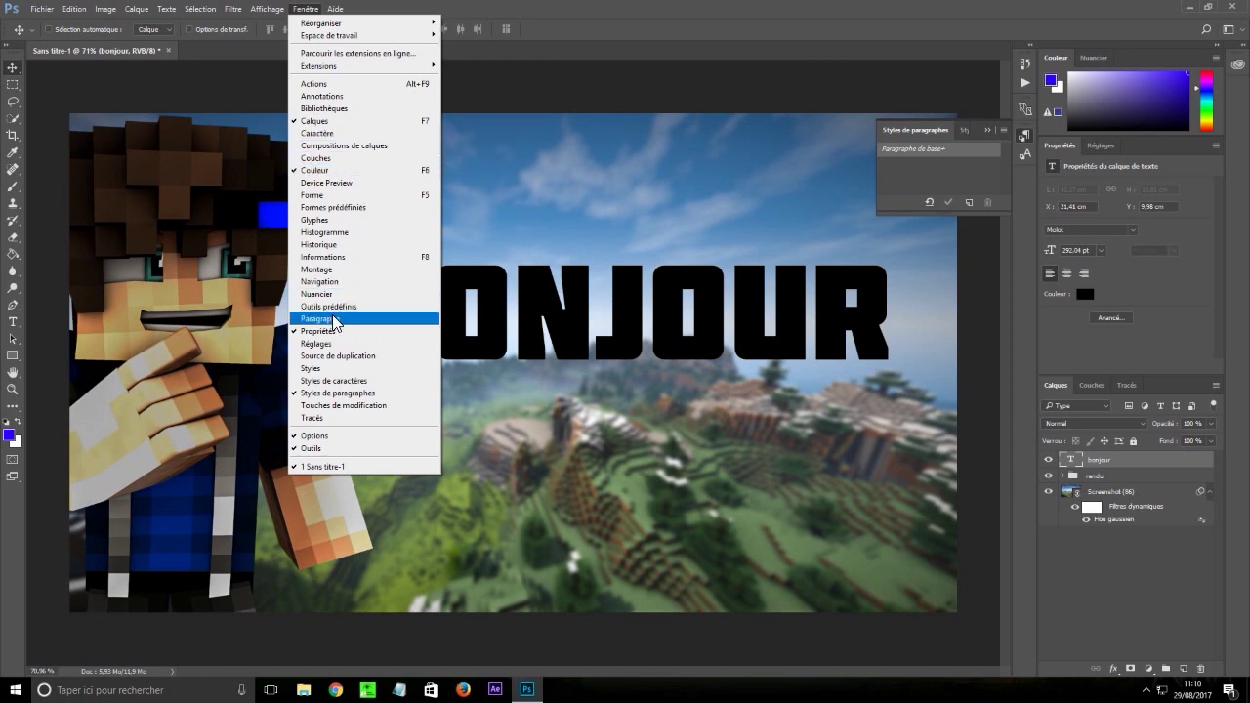
{"action": "left_click", "coordinate": [342, 393]}
Display the Caractère (Character) settings for the bonjour text
{"action": "left_click", "coordinate": [305, 9]}
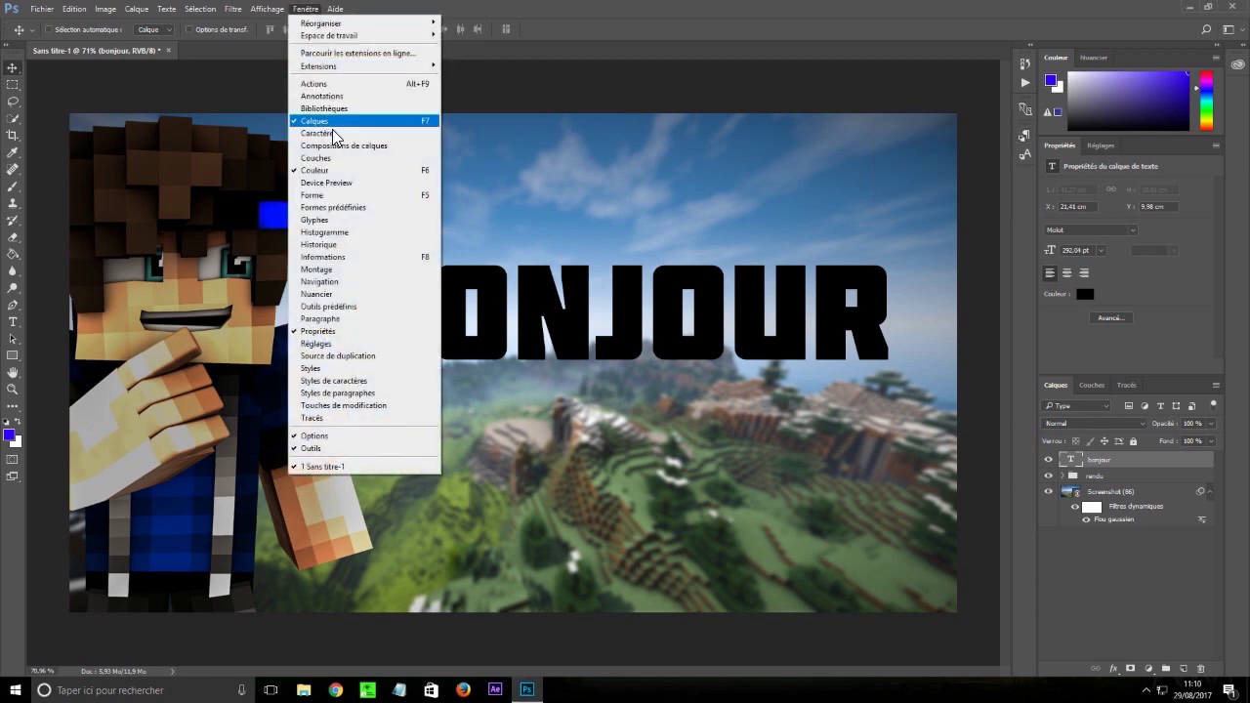
{"action": "left_click", "coordinate": [322, 133]}
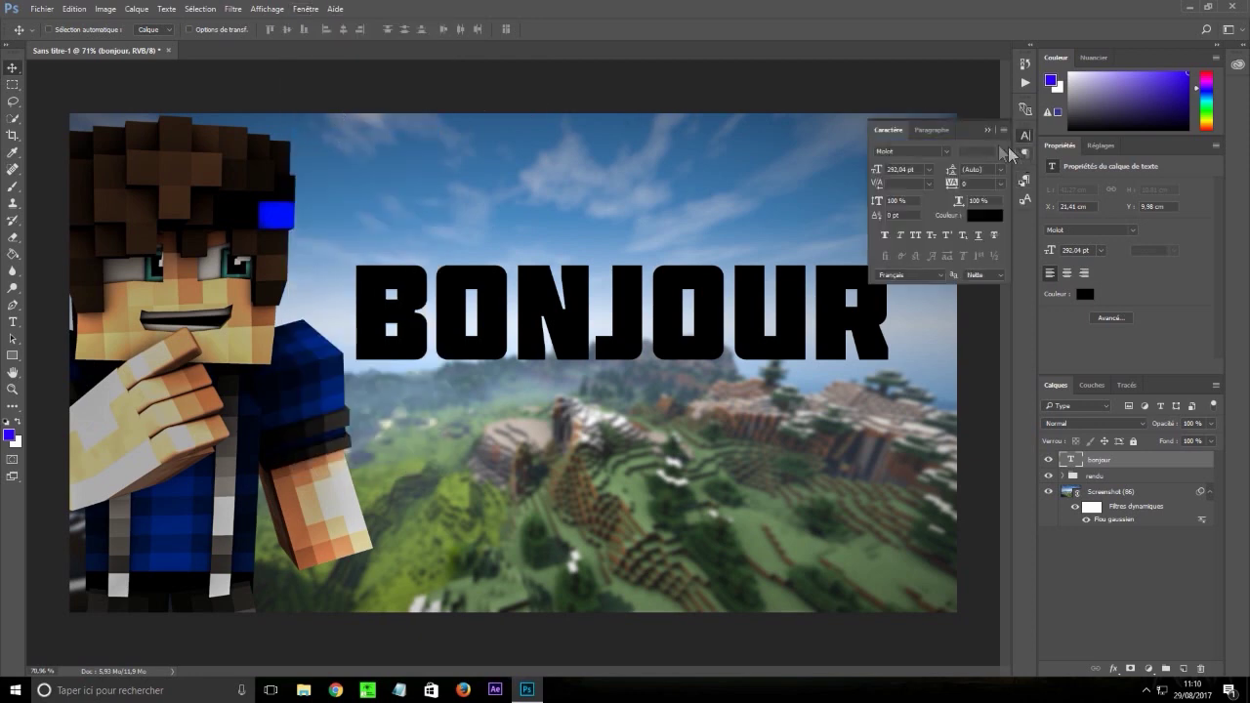
{"action": "left_click", "coordinate": [306, 9]}
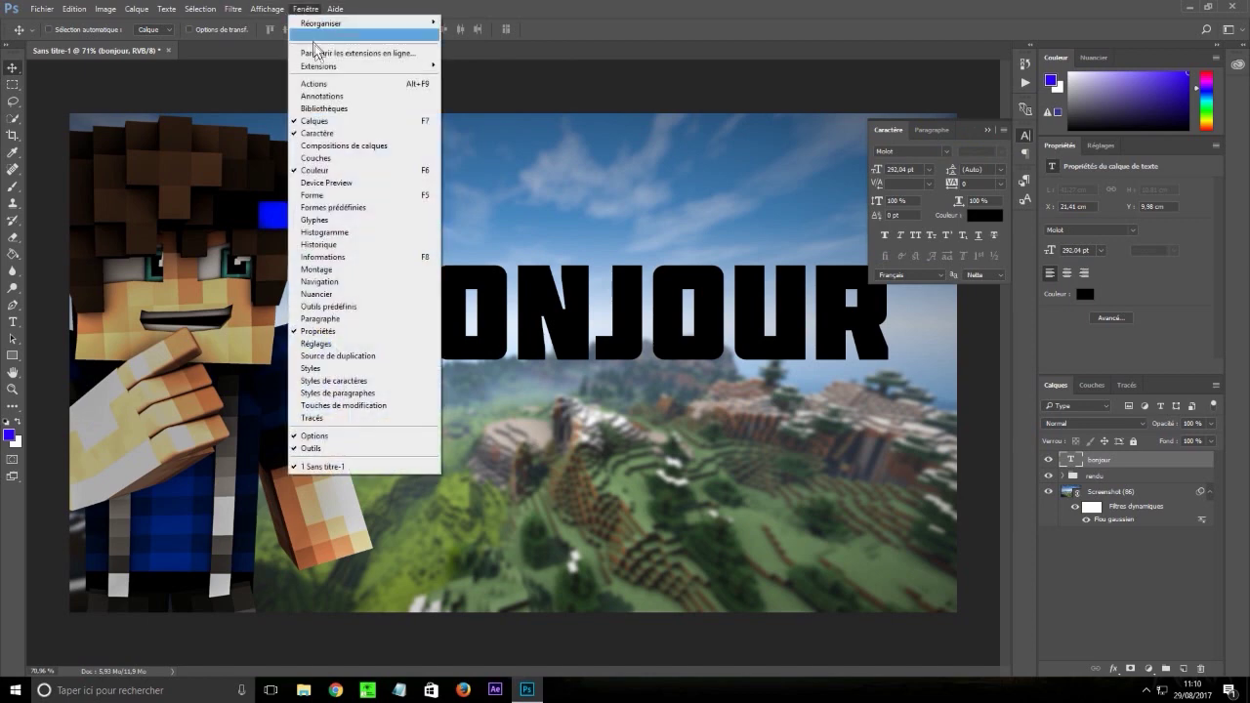
{"action": "left_click", "coordinate": [1026, 291]}
Try a tracking of 100 on the bonjour text, and set it back to 0
{"action": "left_click", "coordinate": [988, 183]}
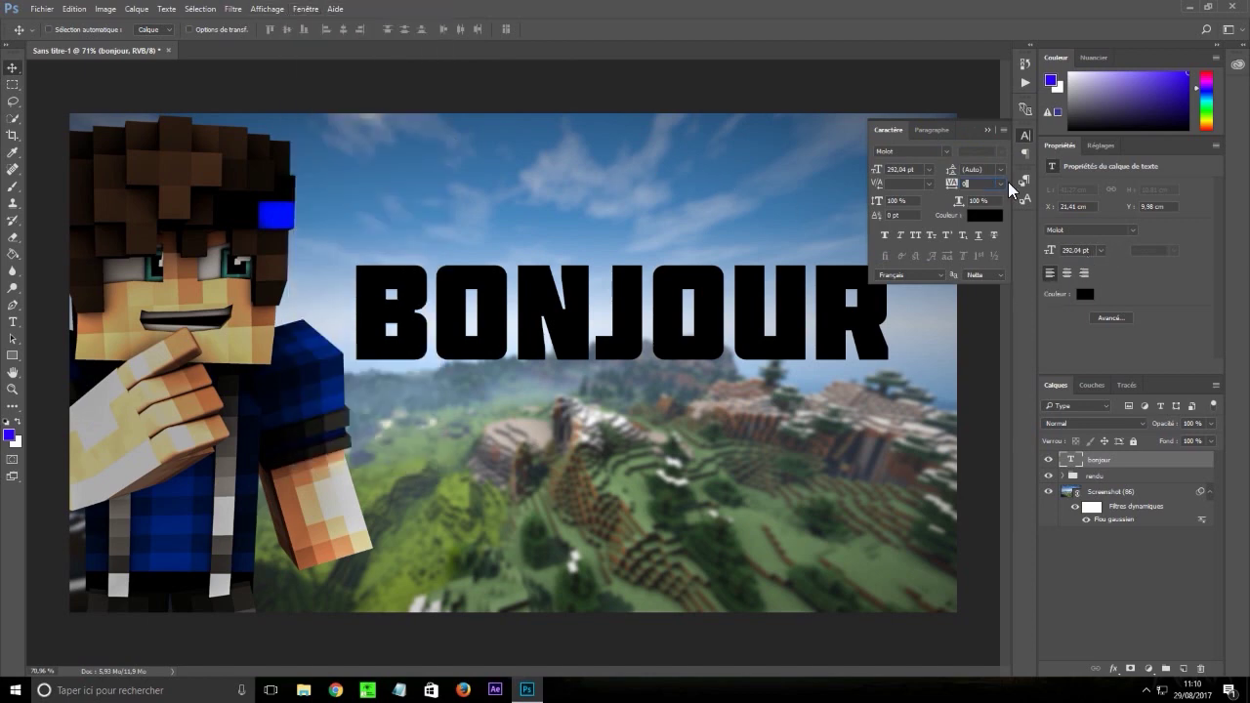
{"action": "left_click", "coordinate": [1000, 184]}
{"action": "left_click", "coordinate": [991, 202]}
{"action": "left_click", "coordinate": [1000, 184]}
{"action": "left_click", "coordinate": [1011, 382]}
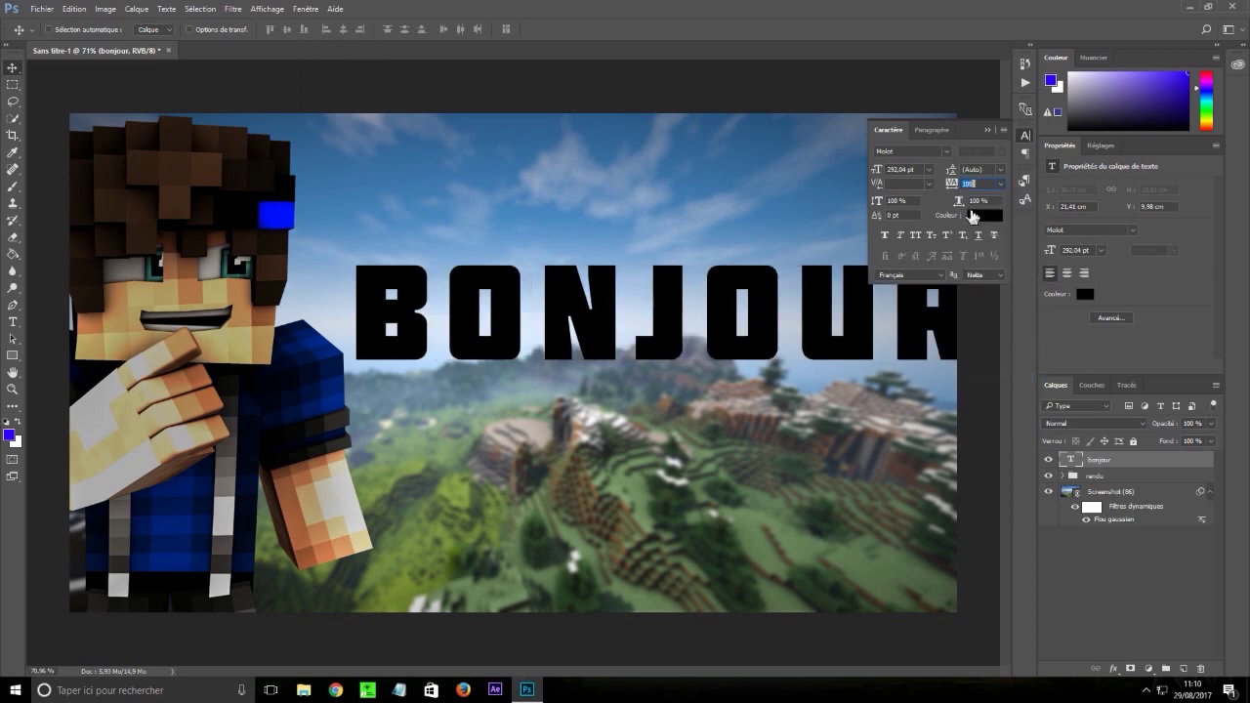
{"action": "left_click", "coordinate": [1000, 184]}
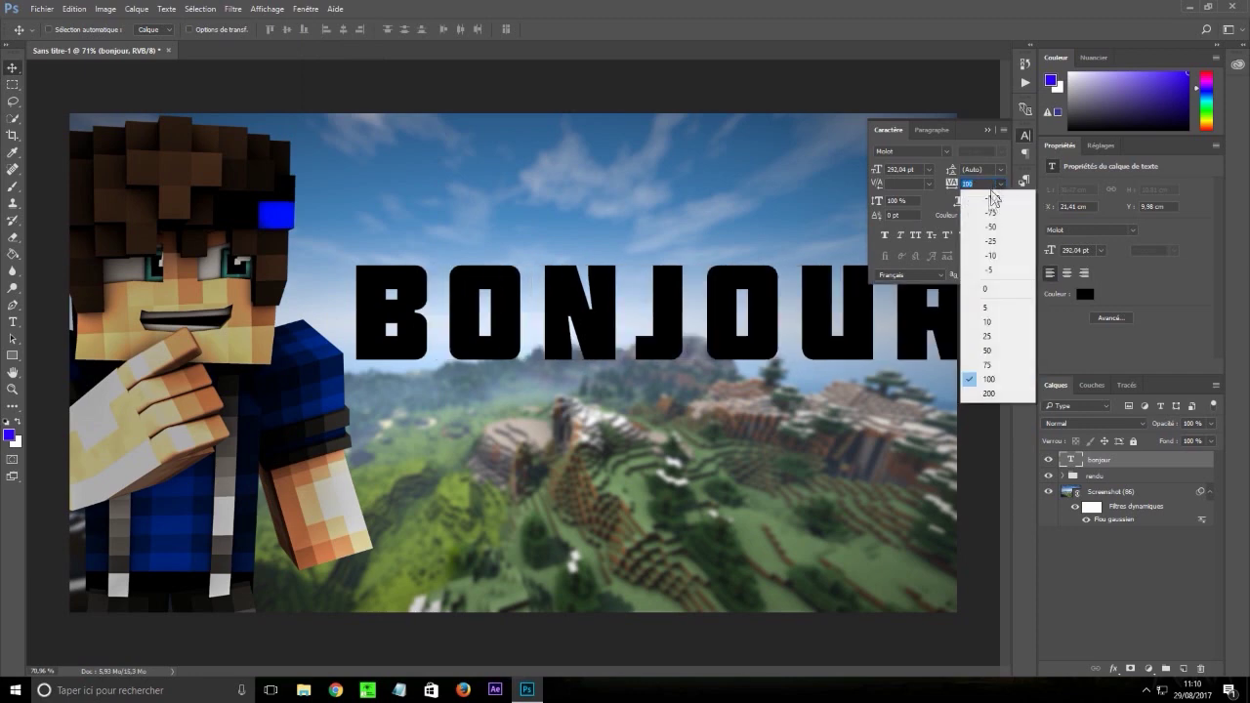
{"action": "left_click", "coordinate": [984, 289]}
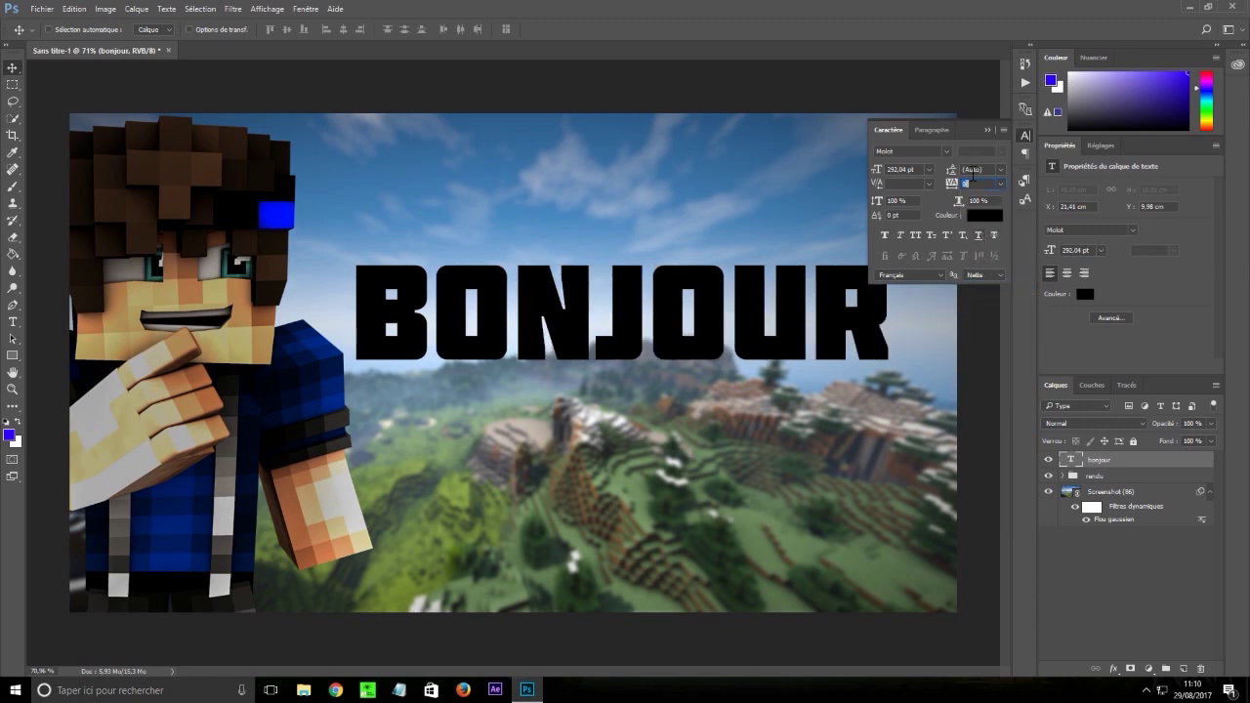
Set the bonjour text's tracking to -25 and move the text slightly higher over the sky
{"action": "left_click", "coordinate": [1000, 185]}
{"action": "left_click", "coordinate": [983, 250]}
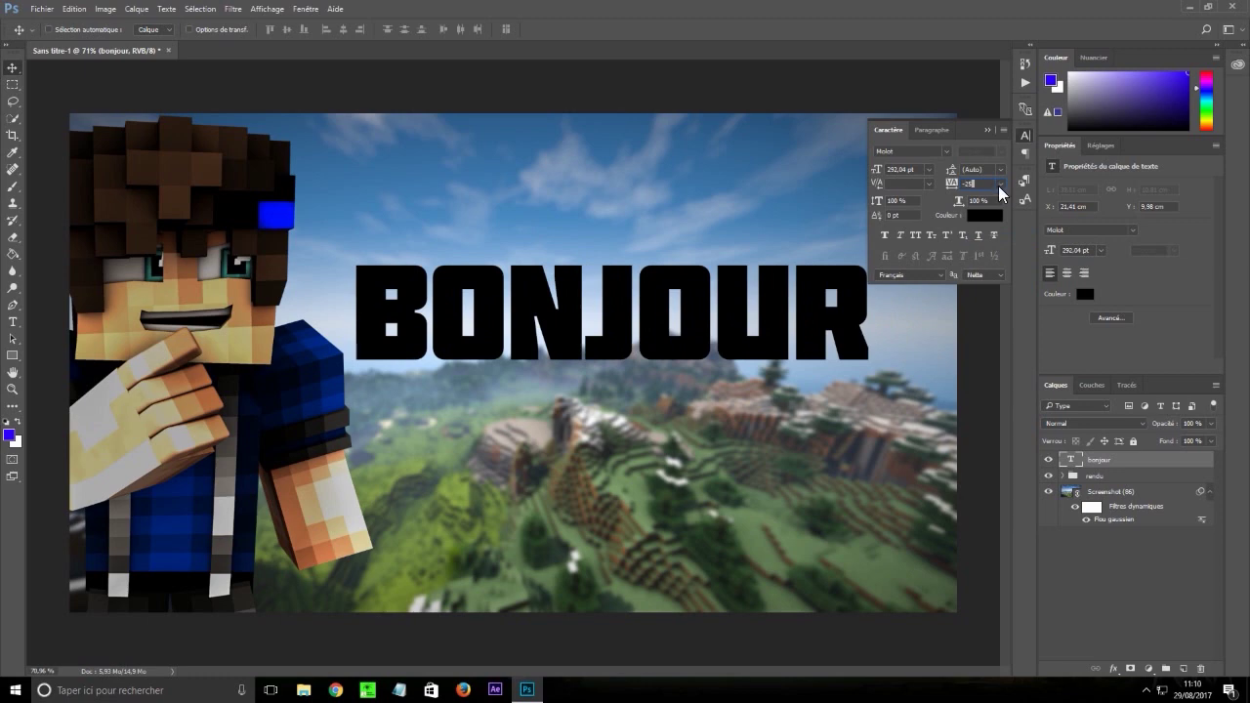
{"action": "left_click", "coordinate": [1023, 140]}
{"action": "left_click_drag", "start_coordinate": [551, 321], "coordinate": [545, 295]}
Add a second text layer reading "Je" below the bonjour text
{"action": "key", "text": "t"}
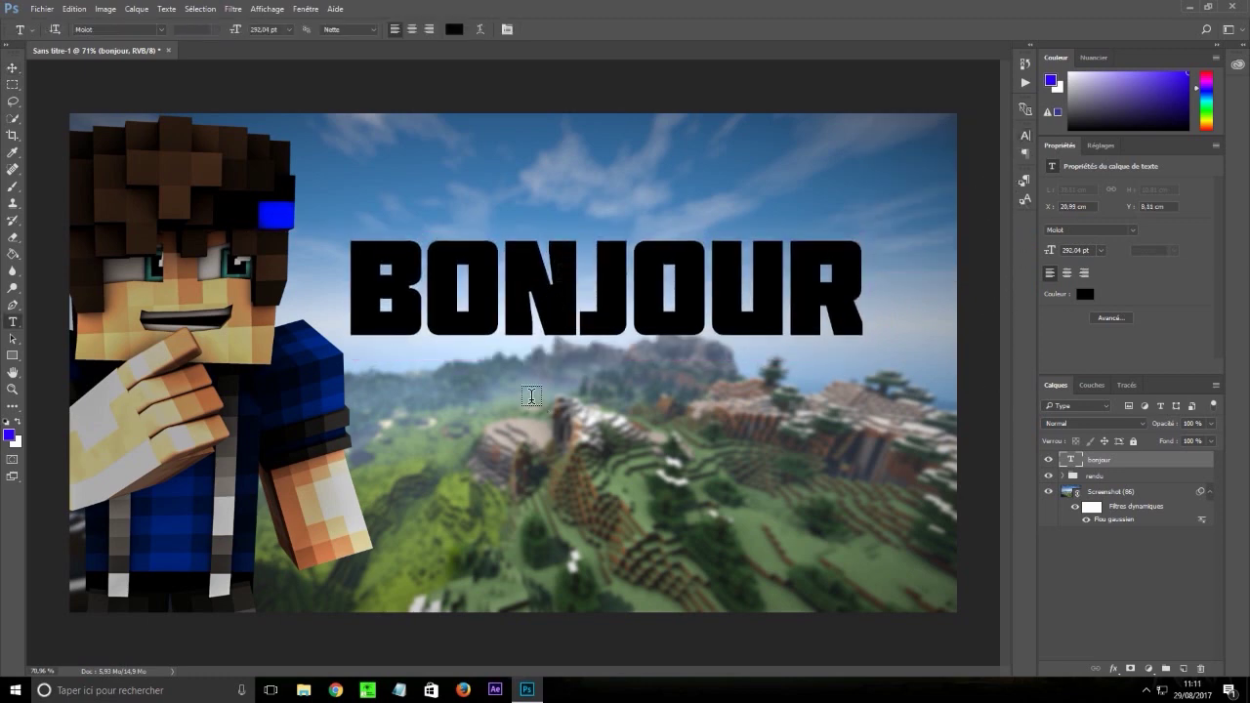
{"action": "left_click", "coordinate": [528, 396]}
{"action": "type", "text": "joe"}
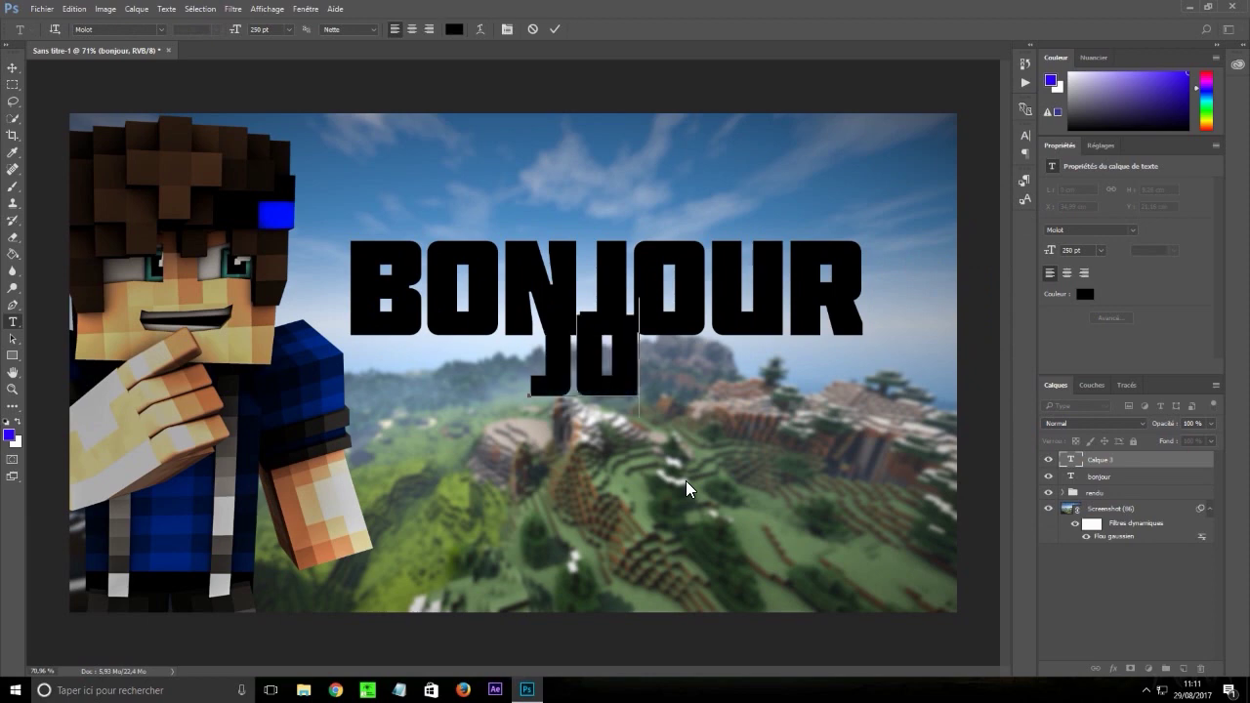
{"action": "key", "text": "BackSpace"}
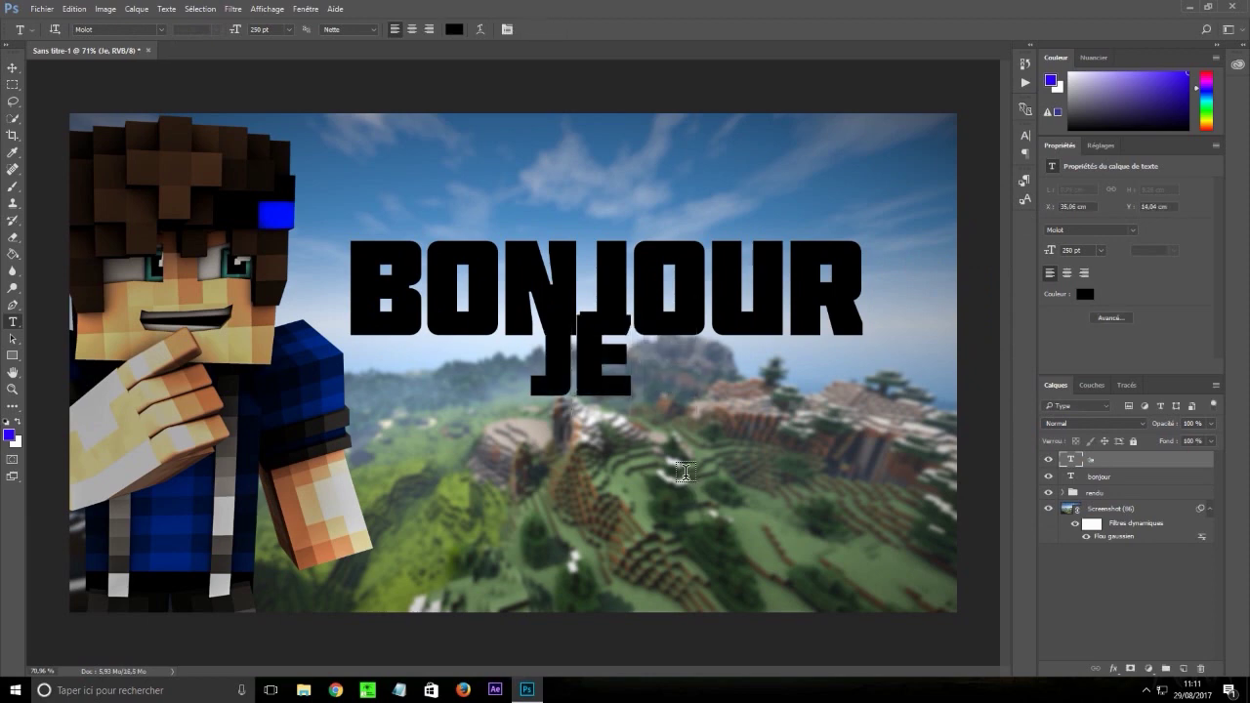
Add a third text layer below "Je" reading "suis" followed by the person's first name
{"action": "left_click", "coordinate": [492, 510]}
{"action": "type", "text": "us"}
{"action": "key", "text": "Left"}
{"action": "key", "text": "BackSpace"}
{"action": "type", "text": "uis ga"}
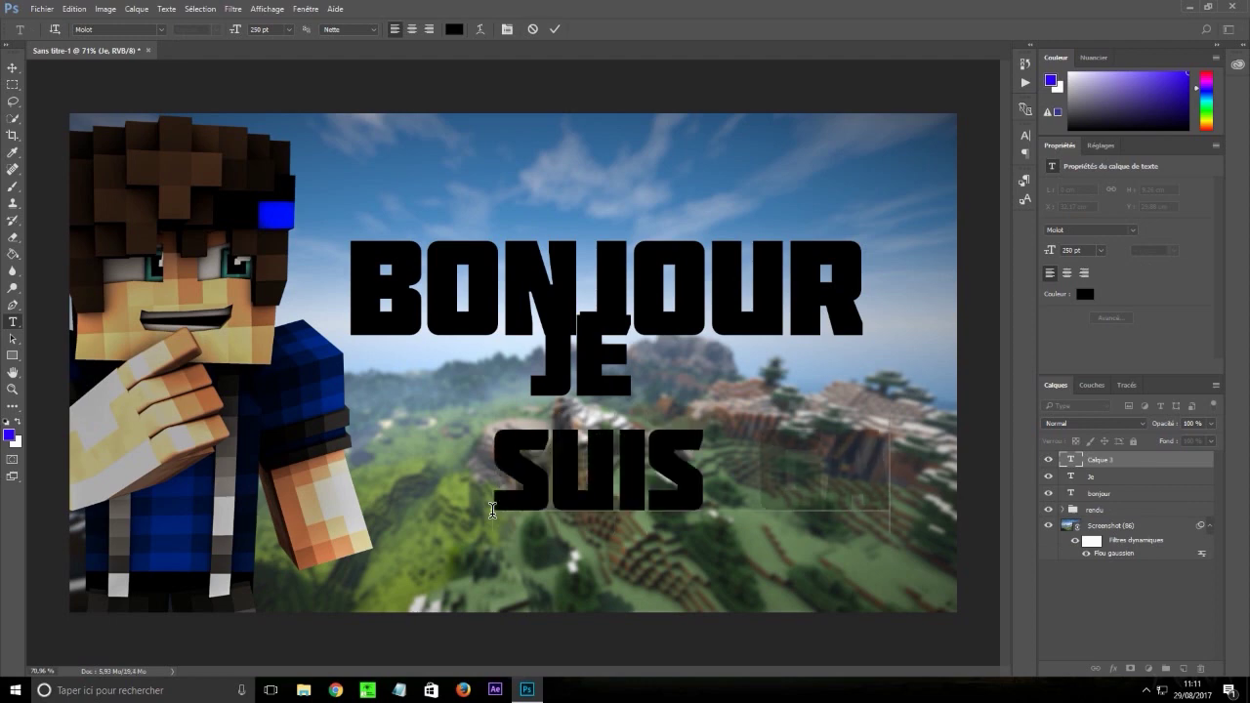
{"action": "type", "text": "ët"}
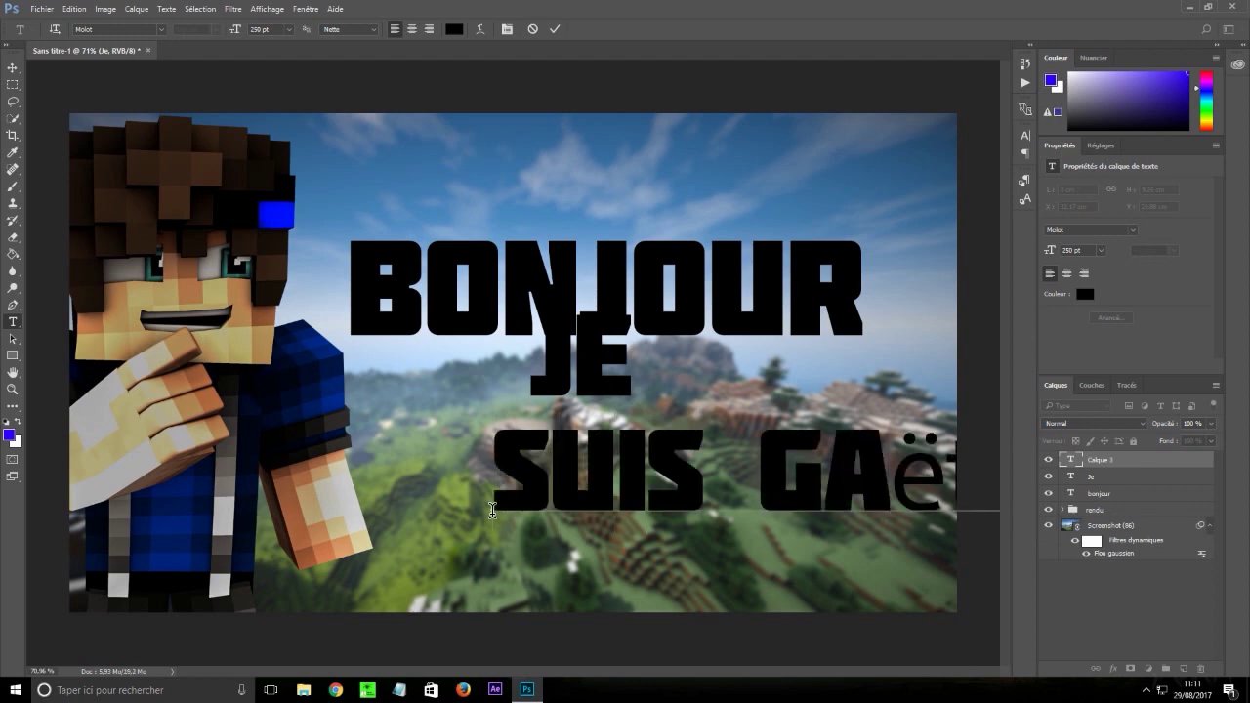
{"action": "key", "text": "ctrl+a"}
{"action": "key", "text": "BackSpace"}
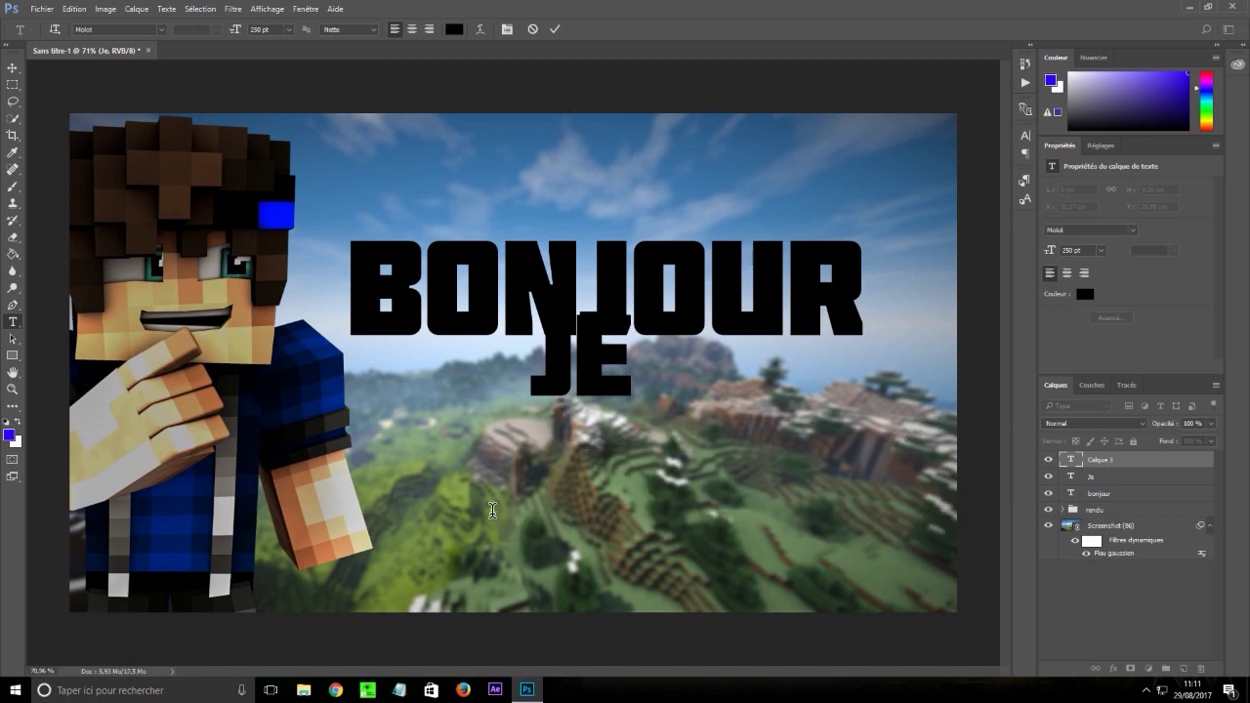
{"action": "type", "text": "suis gae"}
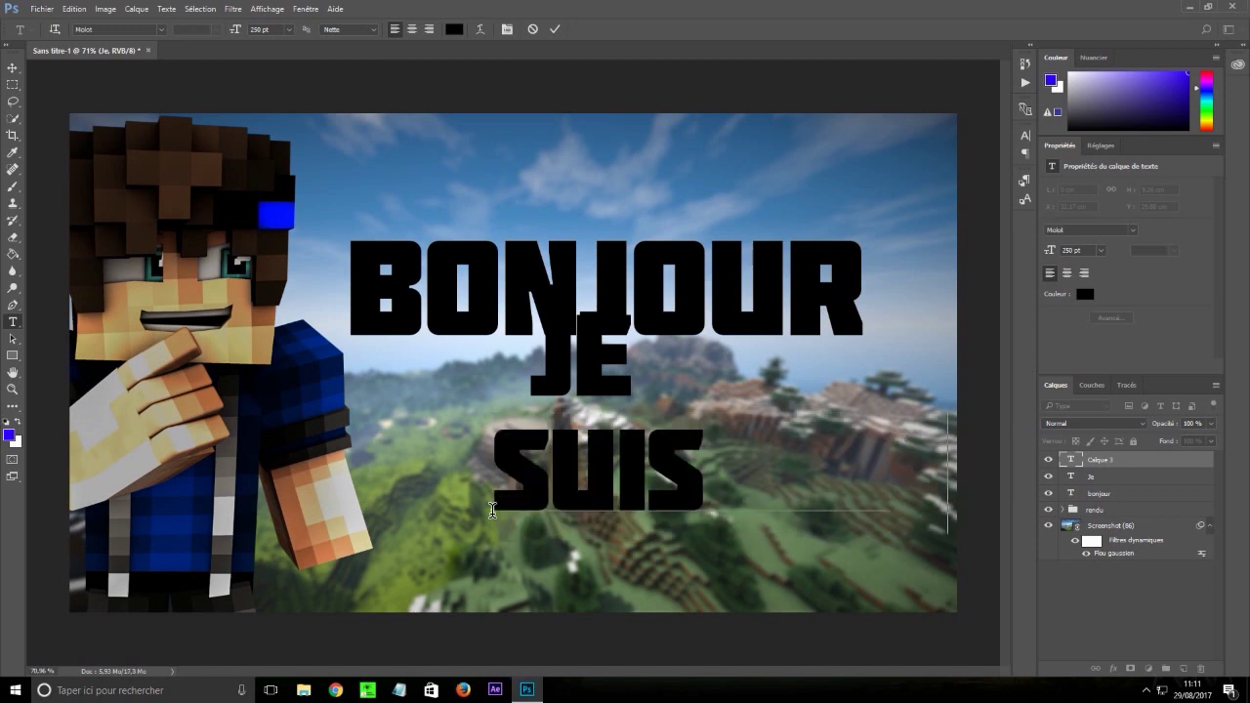
{"action": "left_click", "coordinate": [11, 67]}
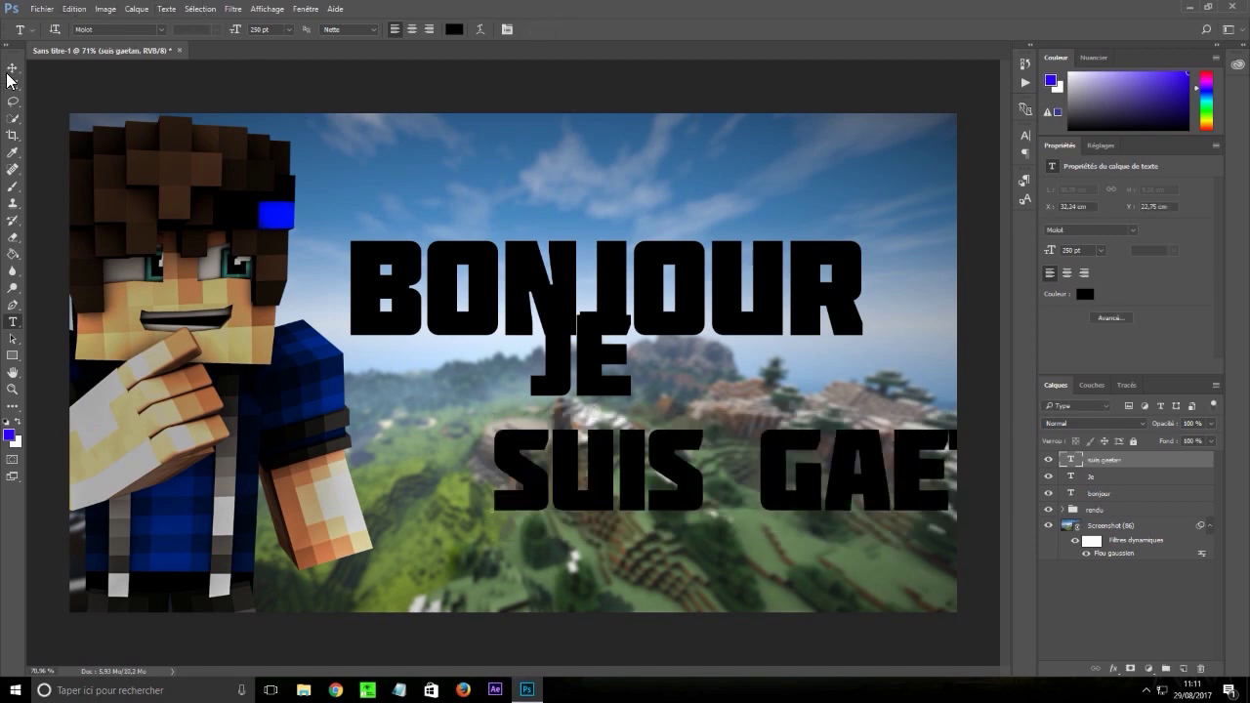
Shift the "suis" line horizontally until it fits inside the image, and lower "Je" between the two other lines
{"action": "left_click", "coordinate": [12, 67]}
{"action": "left_click_drag", "start_coordinate": [727, 495], "coordinate": [522, 493]}
{"action": "left_click", "coordinate": [1167, 476]}
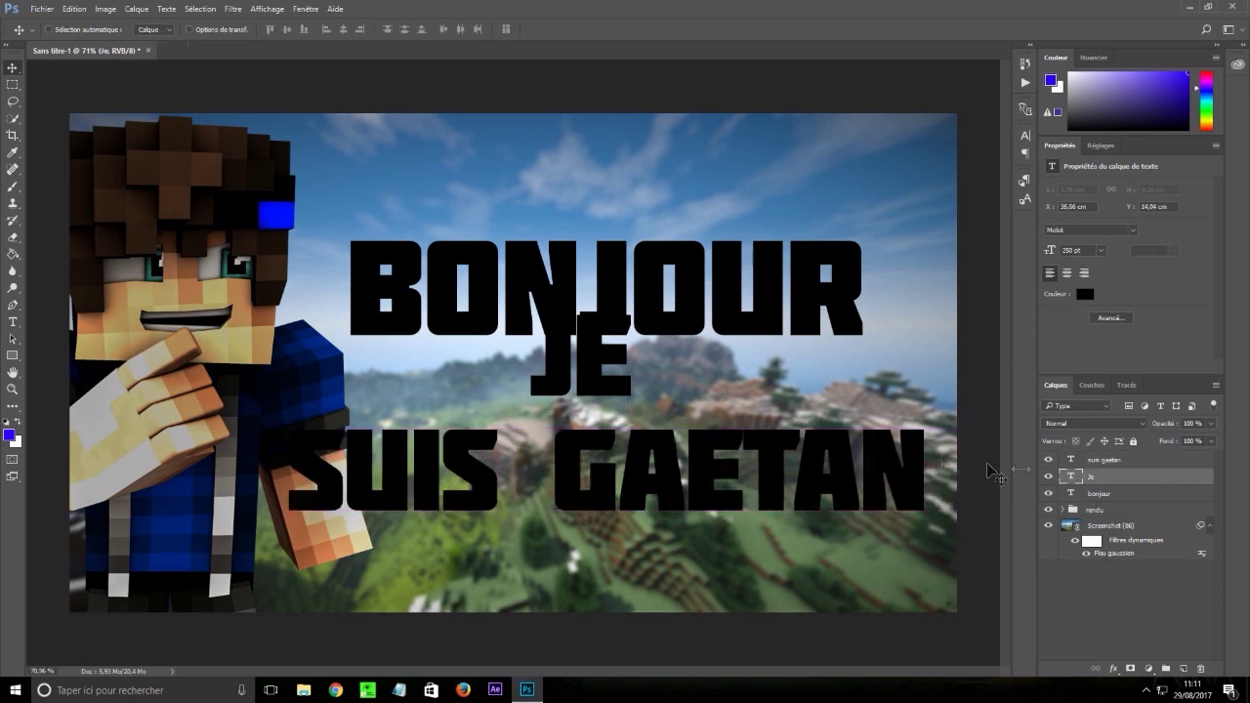
{"action": "left_click_drag", "start_coordinate": [608, 365], "coordinate": [609, 392]}
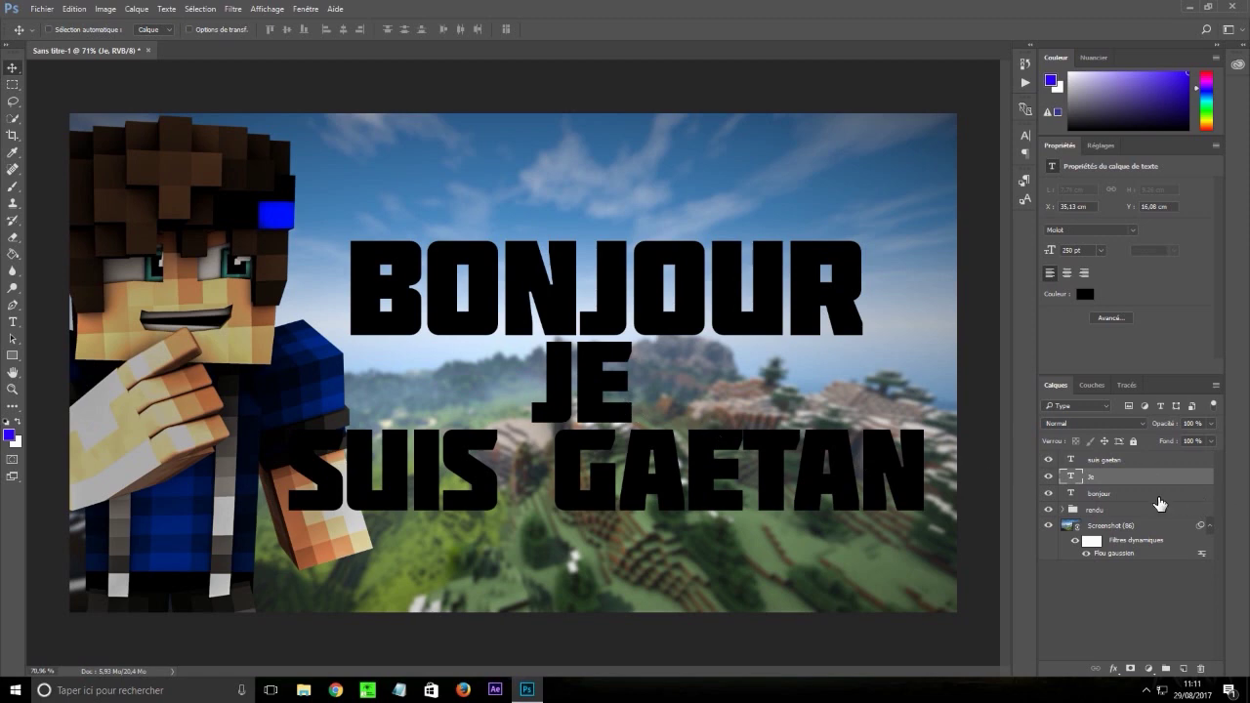
Make the bonjour text layer active and hide the two other text layers
{"action": "left_click", "coordinate": [1093, 493]}
{"action": "left_click_drag", "start_coordinate": [1049, 460], "coordinate": [1049, 478]}
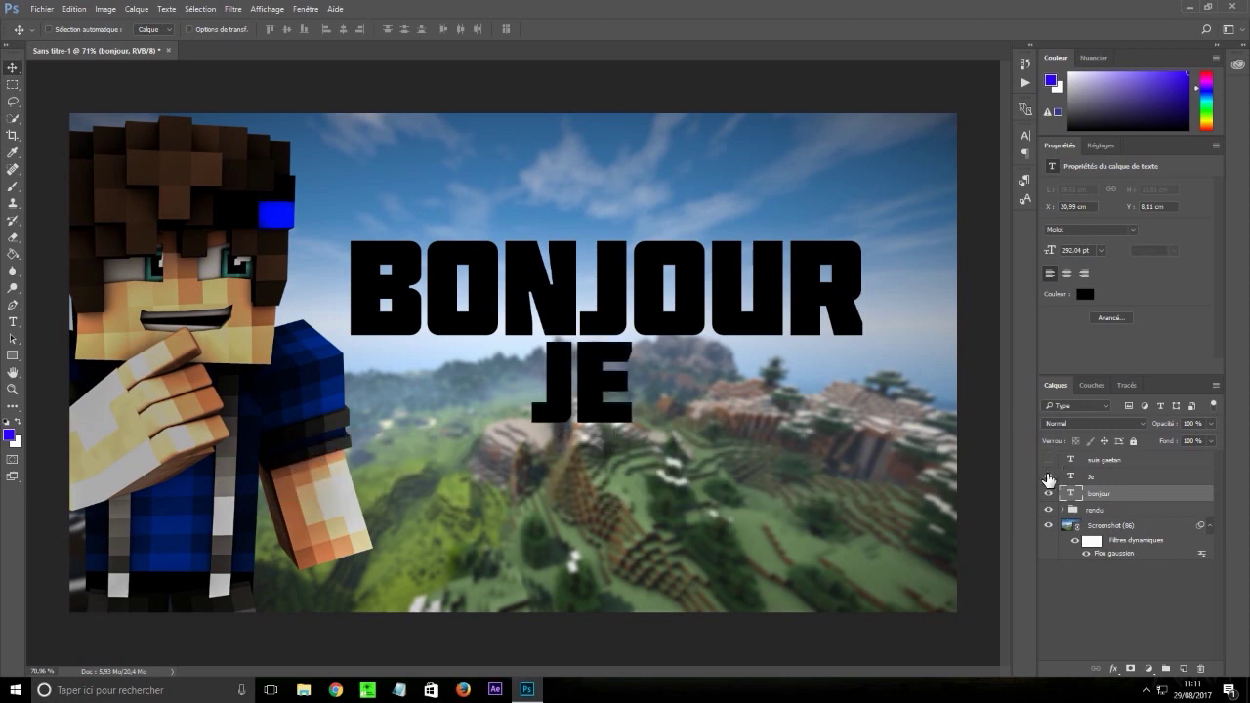
{"action": "double_click", "coordinate": [1173, 501]}
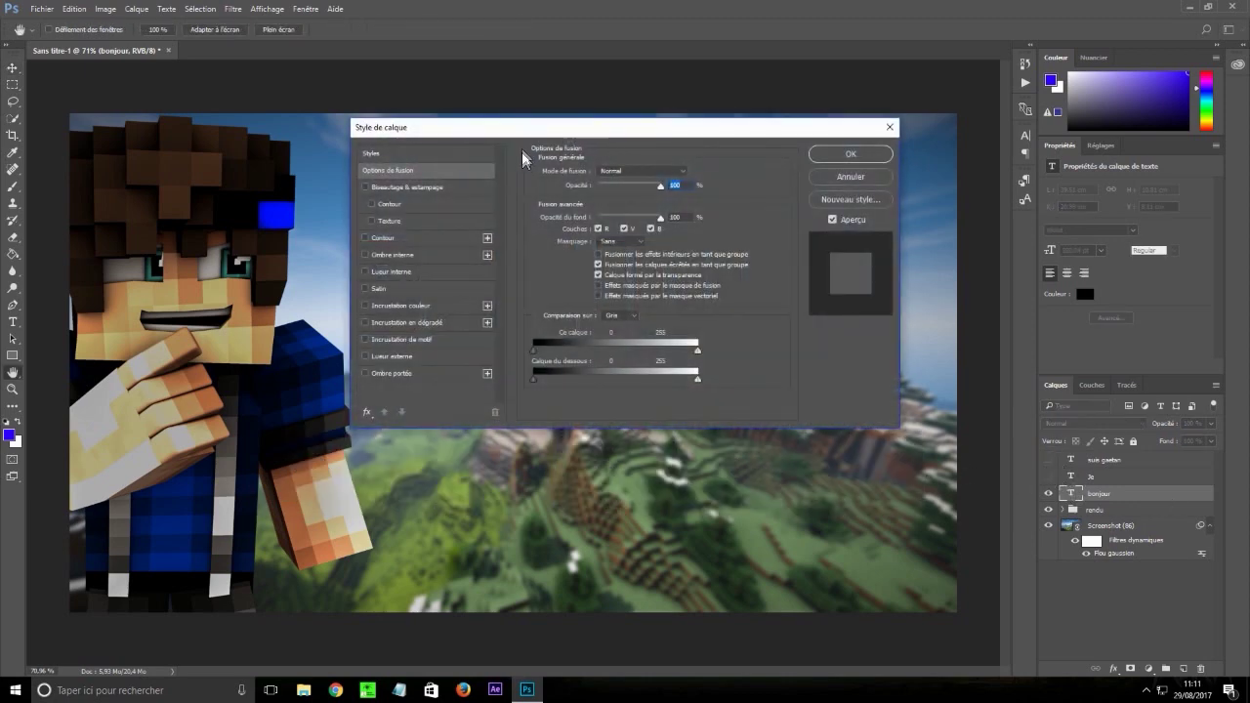
{"action": "left_click_drag", "start_coordinate": [538, 140], "coordinate": [375, 308]}
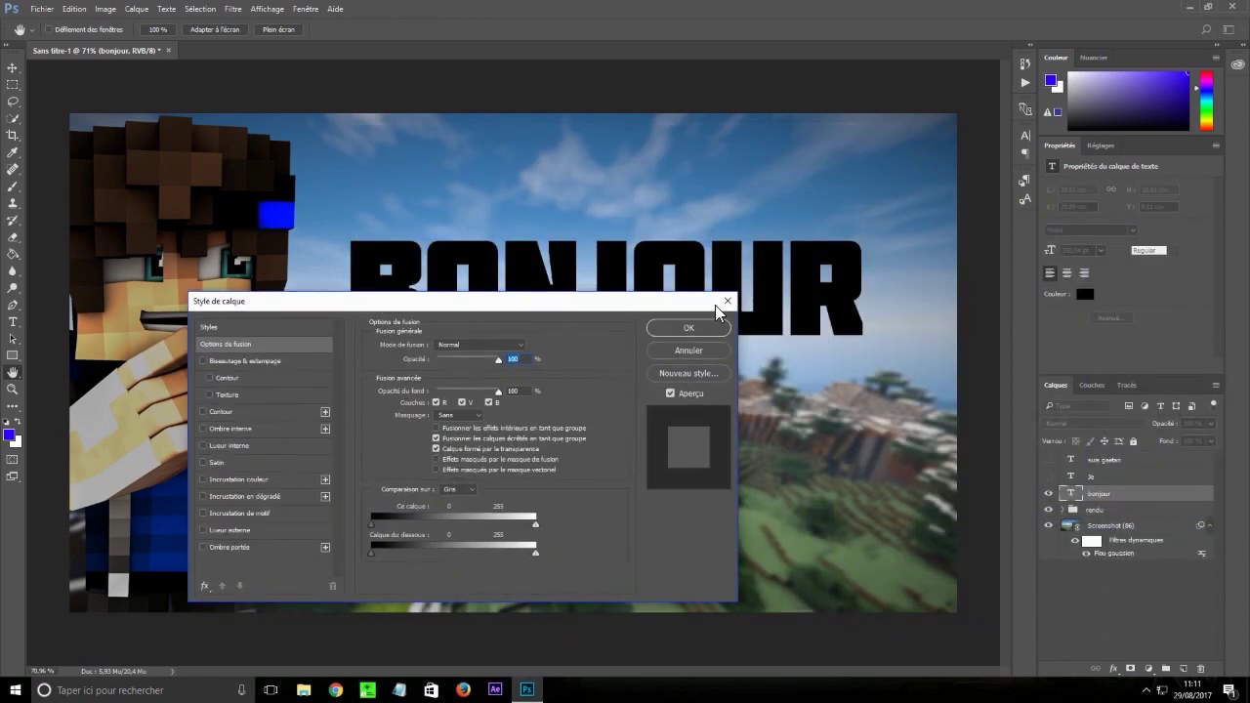
{"action": "key", "text": "Escape"}
Add a gradient overlay to the bonjour text layer using the rainbow Spectre preset
{"action": "double_click", "coordinate": [1163, 501]}
{"action": "left_click_drag", "start_coordinate": [404, 302], "coordinate": [876, 281]}
{"action": "left_click", "coordinate": [738, 475]}
{"action": "left_click", "coordinate": [933, 354]}
{"action": "left_click", "coordinate": [550, 192]}
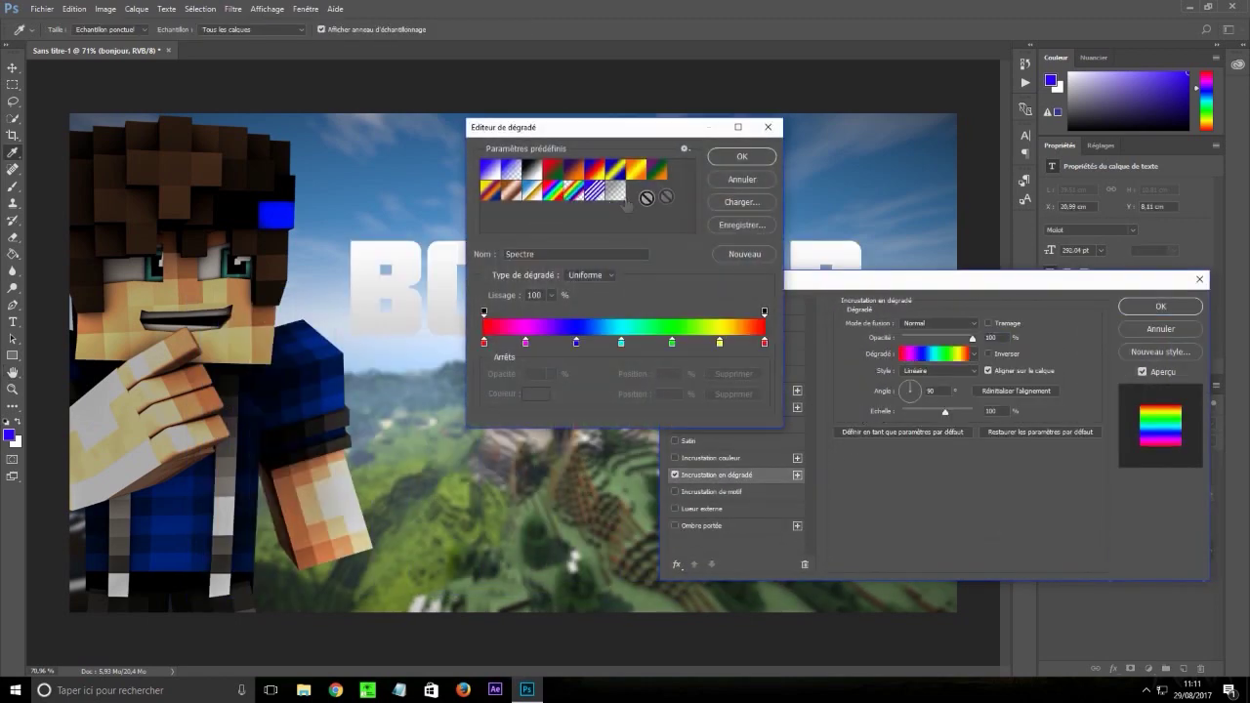
{"action": "left_click", "coordinate": [727, 158]}
Set the bonjour gradient overlay's angle to 0° and its scale to 150%
{"action": "left_click", "coordinate": [931, 390]}
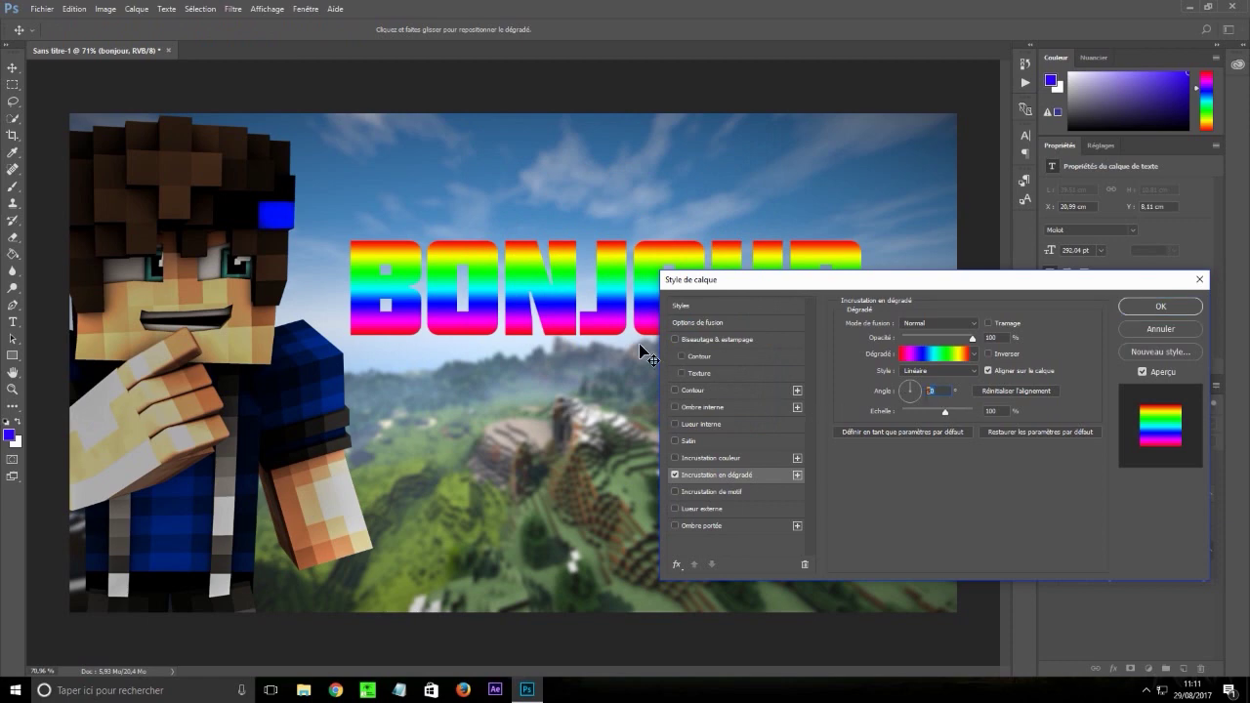
{"action": "type", "text": "0"}
{"action": "left_click_drag", "start_coordinate": [946, 407], "coordinate": [1110, 310]}
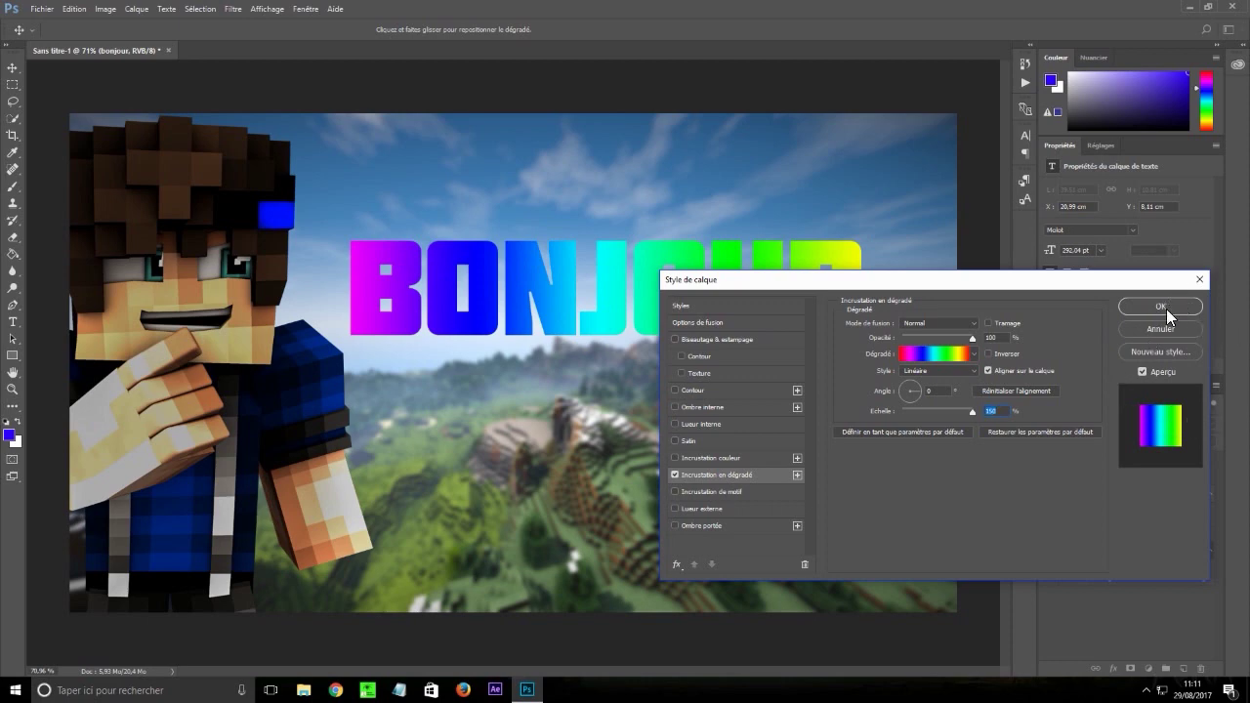
Add a yellow inner glow to the bonjour text at 50% opacity and increase its size slightly
{"action": "left_click", "coordinate": [709, 424]}
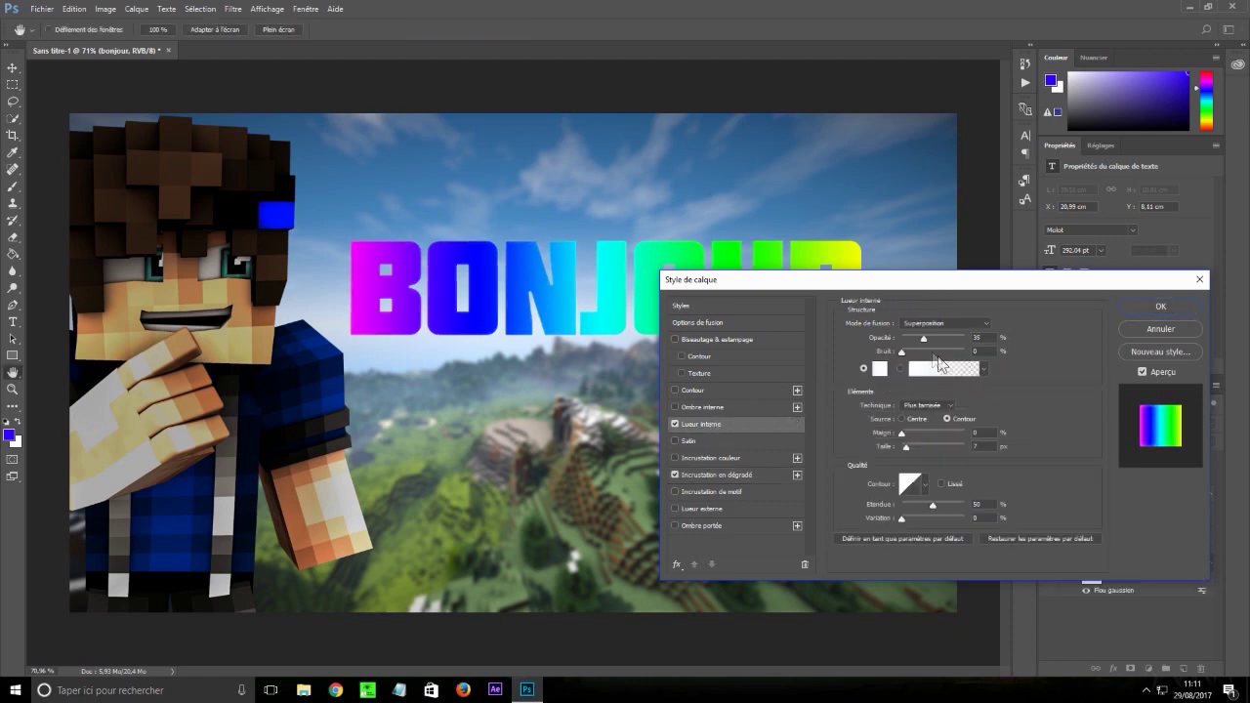
{"action": "left_click", "coordinate": [885, 369]}
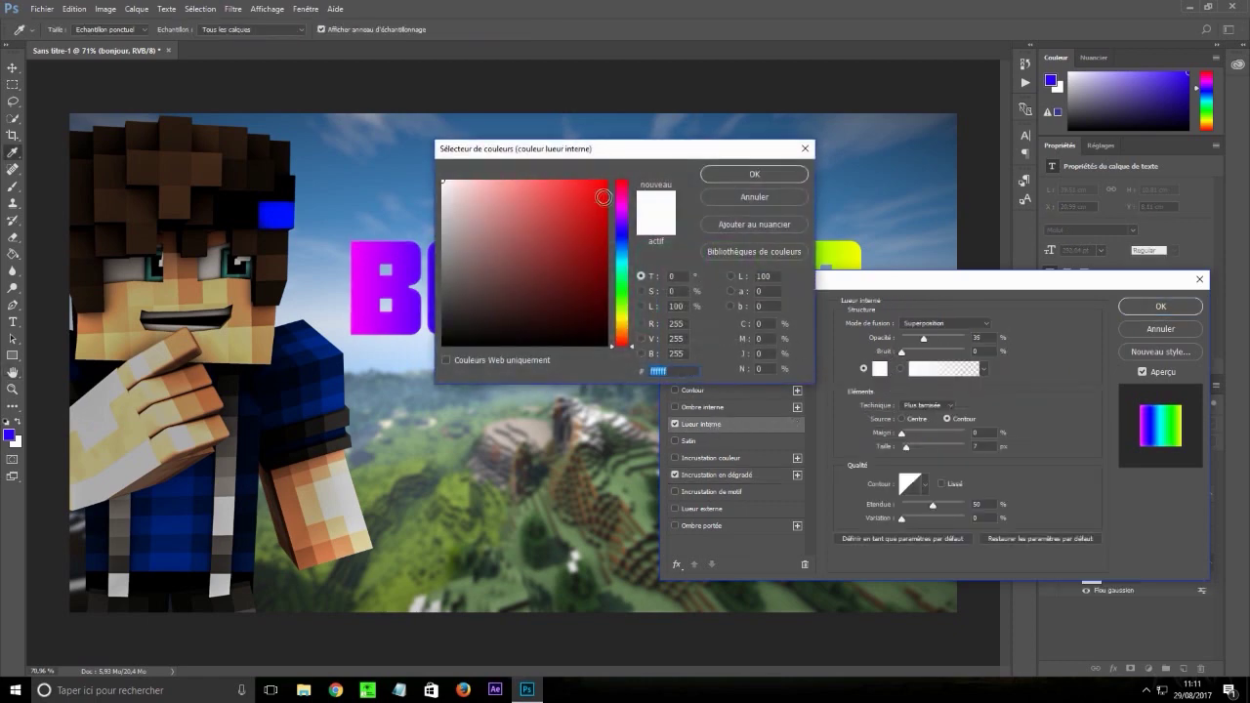
{"action": "type", "text": "aeff00"}
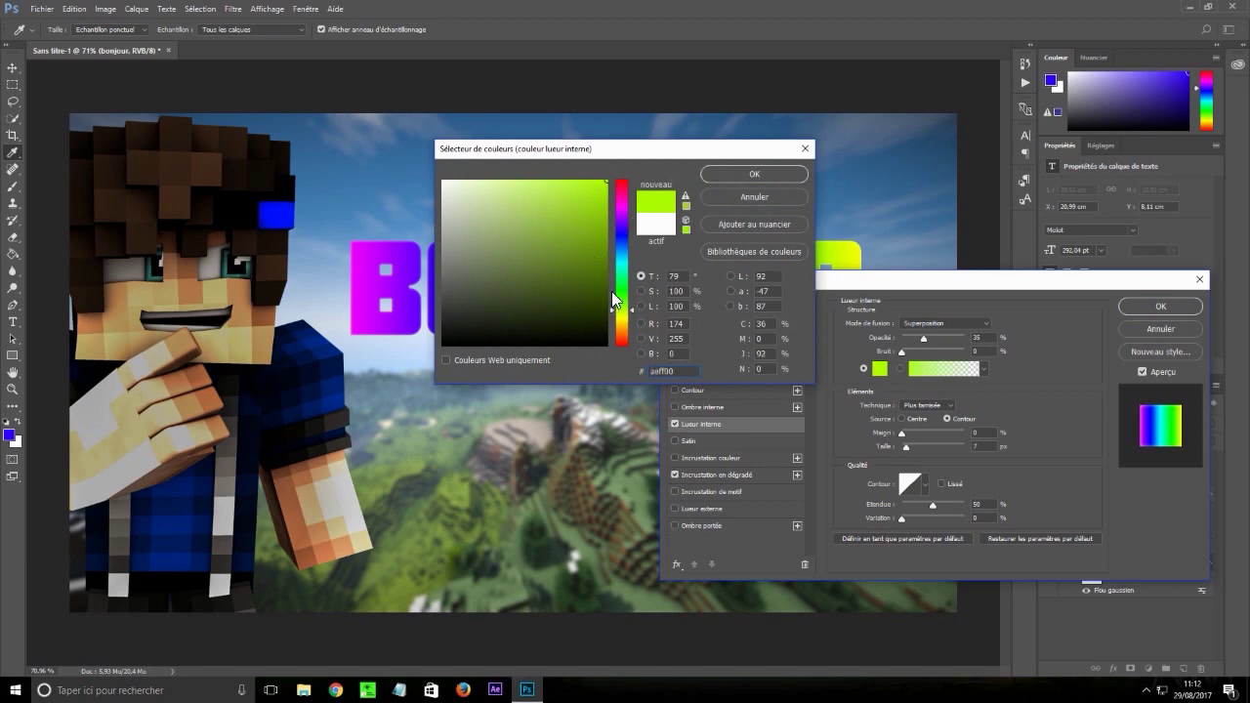
{"action": "left_click", "coordinate": [620, 315]}
{"action": "left_click", "coordinate": [728, 175]}
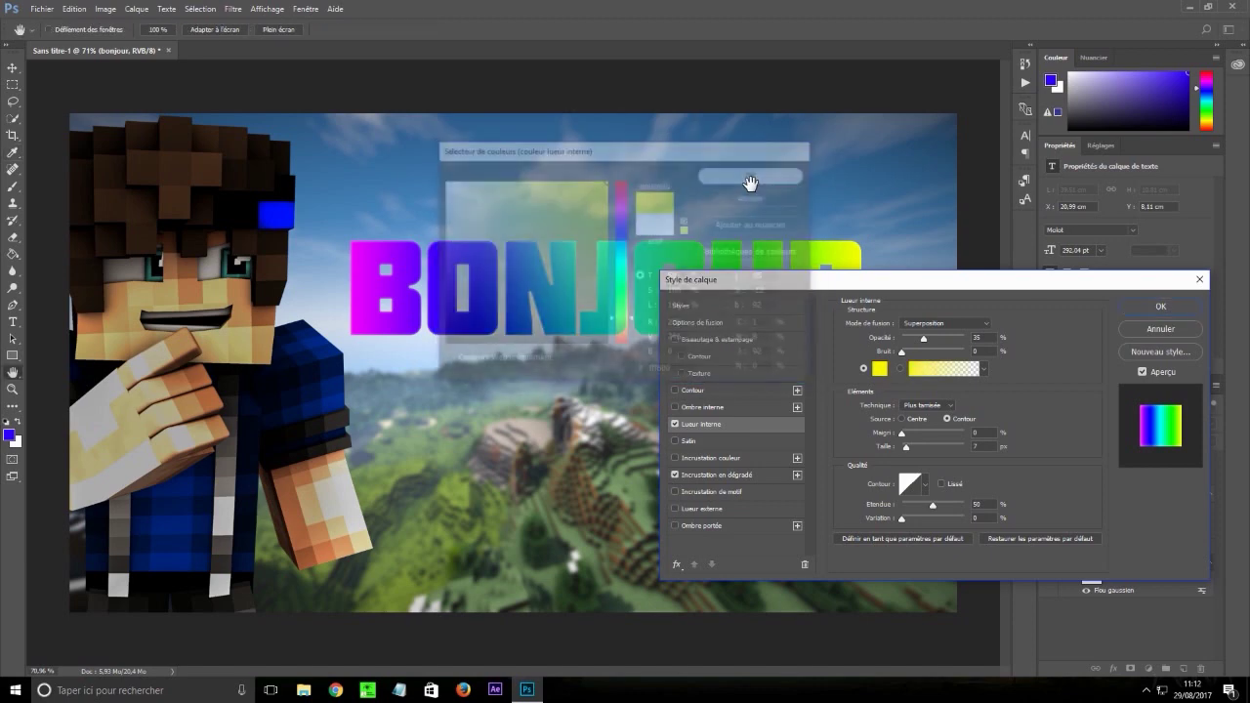
{"action": "left_click_drag", "start_coordinate": [915, 338], "coordinate": [932, 332]}
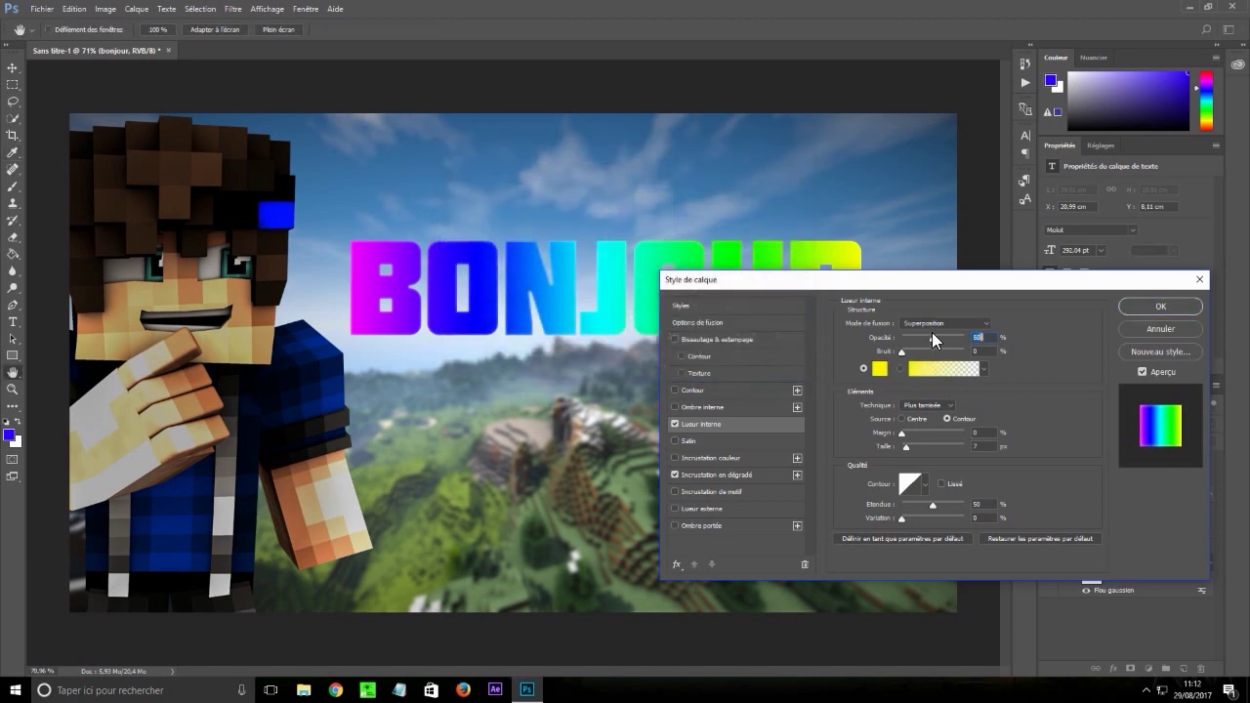
{"action": "left_click", "coordinate": [906, 446]}
{"action": "left_click_drag", "start_coordinate": [906, 445], "coordinate": [906, 445]}
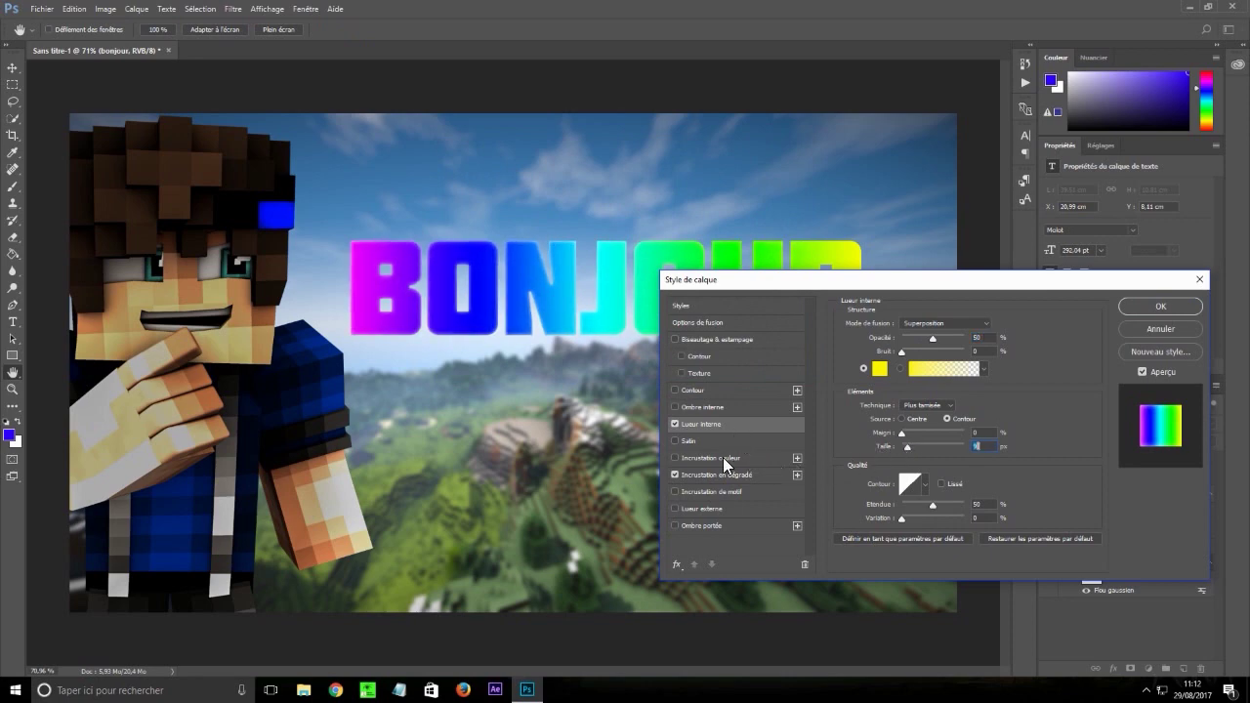
Add a satin effect to the bonjour text, keeping the layer style dialog clear of the word
{"action": "left_click", "coordinate": [700, 441]}
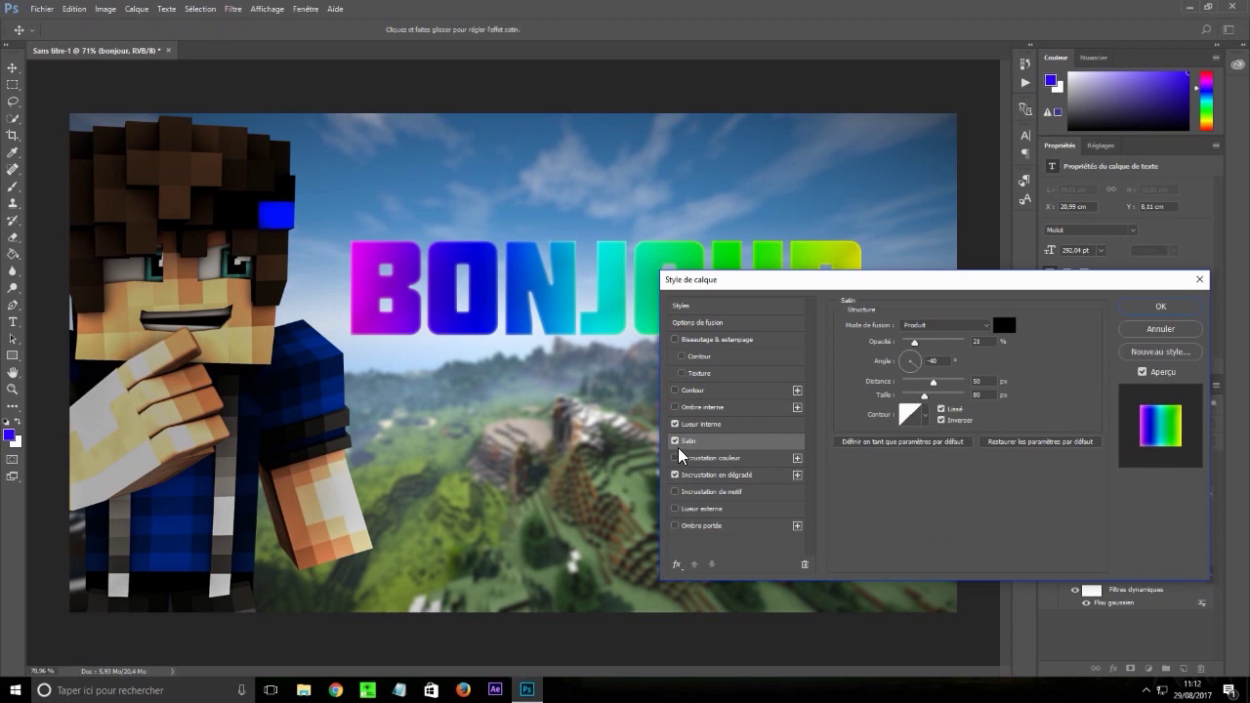
{"action": "left_click_drag", "start_coordinate": [772, 281], "coordinate": [763, 315]}
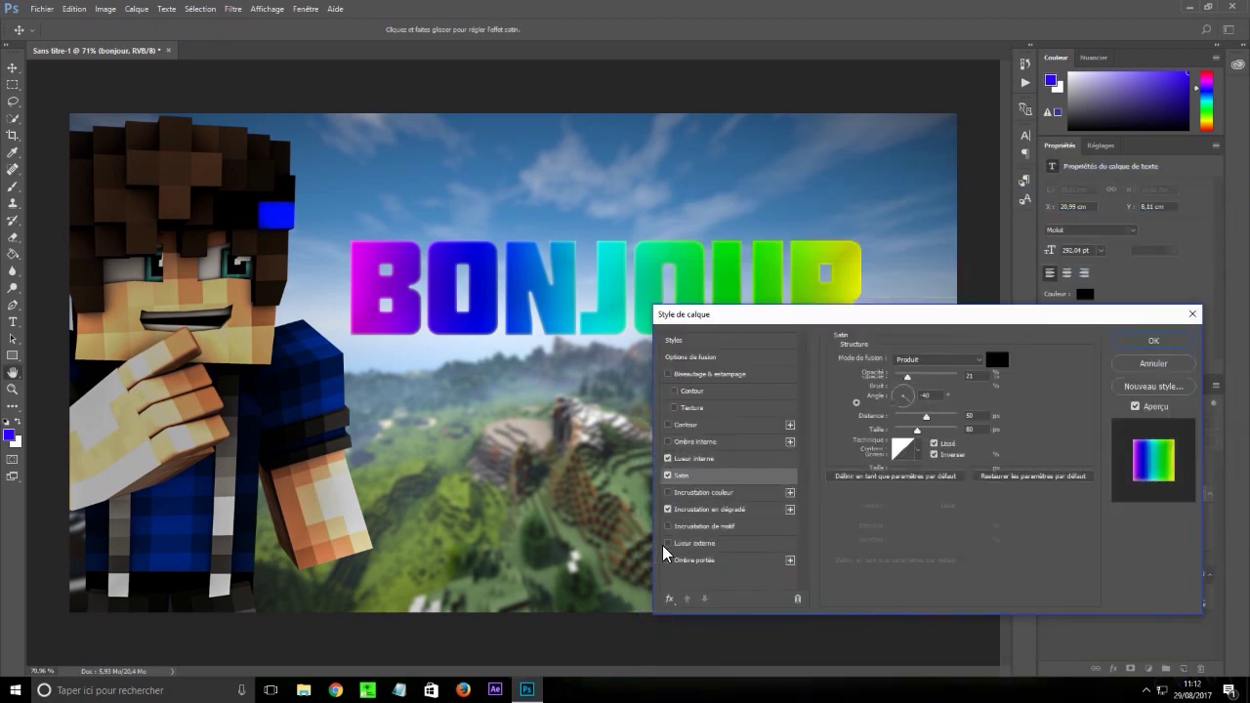
Try outer glow, stroke and bevel and emboss effects on the bonjour text, leaving them all disabled
{"action": "left_click", "coordinate": [693, 543]}
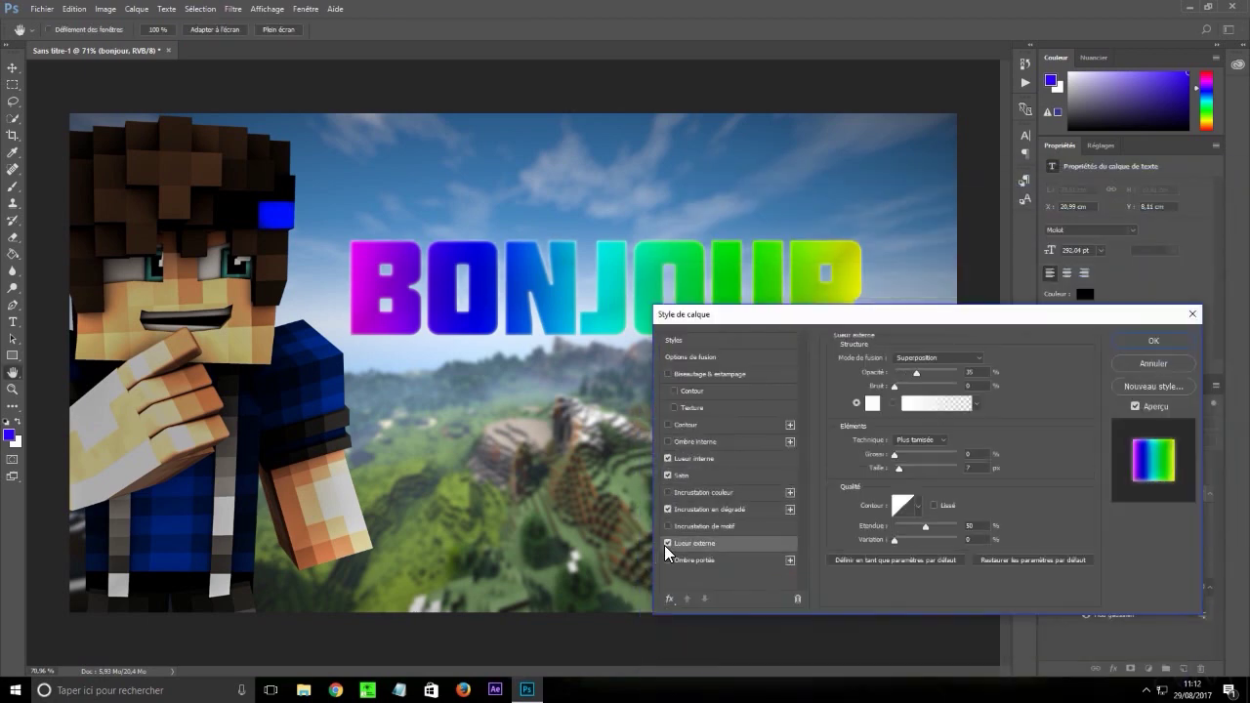
{"action": "left_click", "coordinate": [679, 427]}
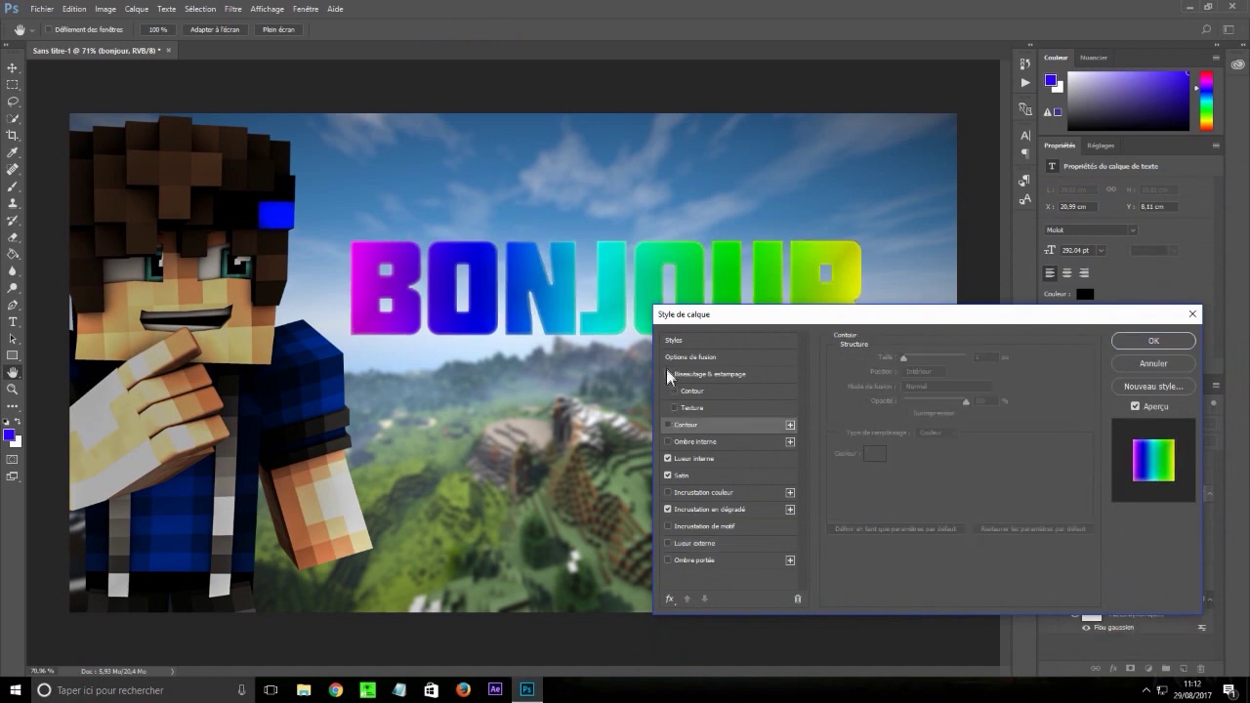
{"action": "left_click", "coordinate": [667, 374]}
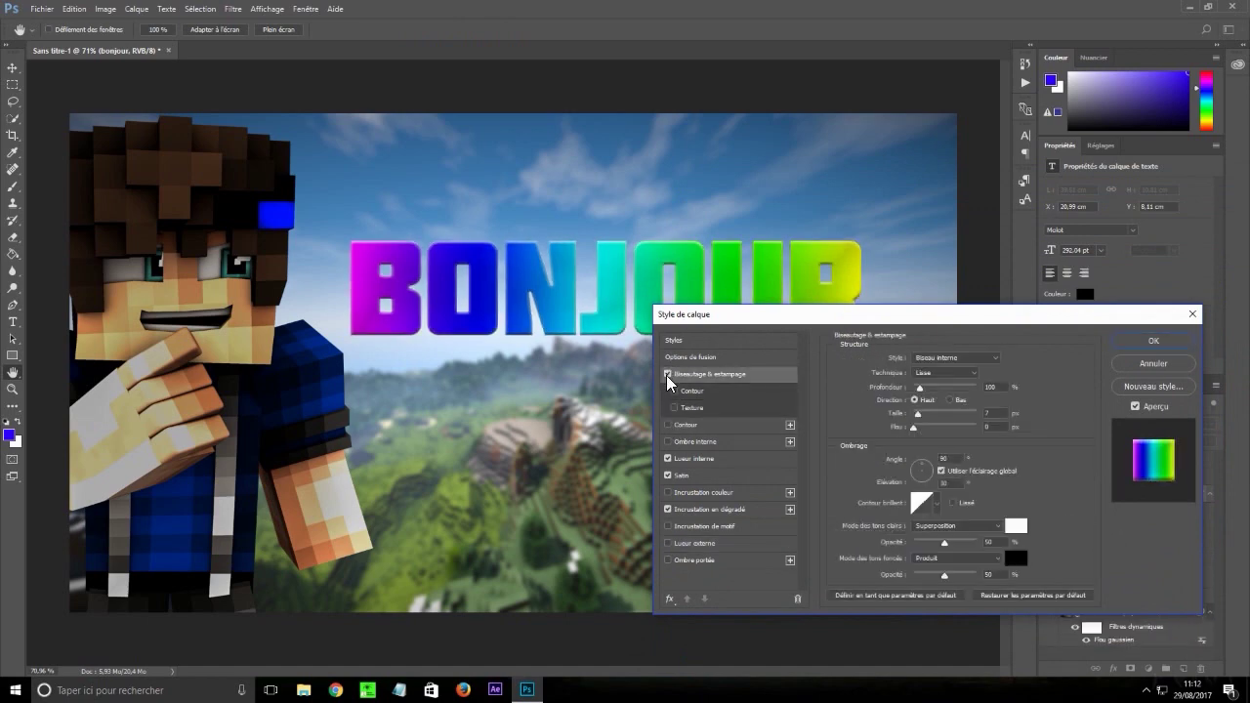
{"action": "left_click", "coordinate": [667, 374]}
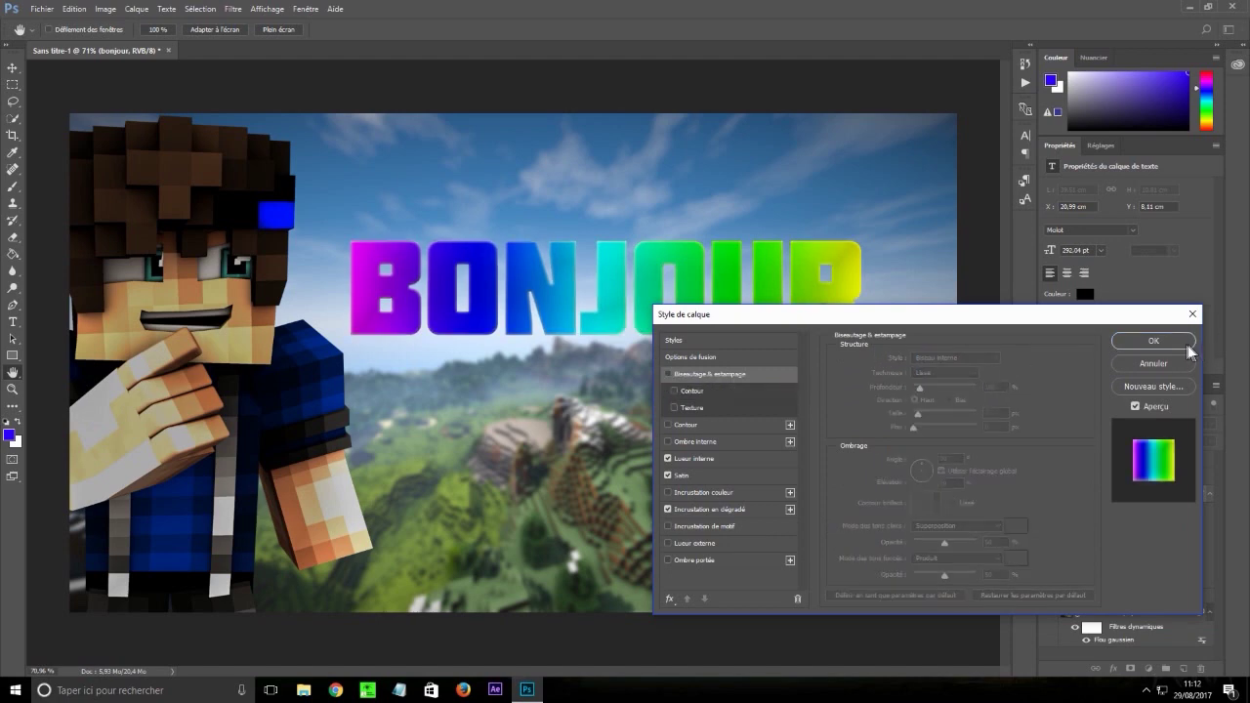
Apply the effects to the bonjour text and copy its layer style
{"action": "left_click", "coordinate": [1190, 344]}
{"action": "right_click", "coordinate": [1150, 490]}
{"action": "left_click", "coordinate": [1153, 492]}
{"action": "right_click", "coordinate": [1154, 492]}
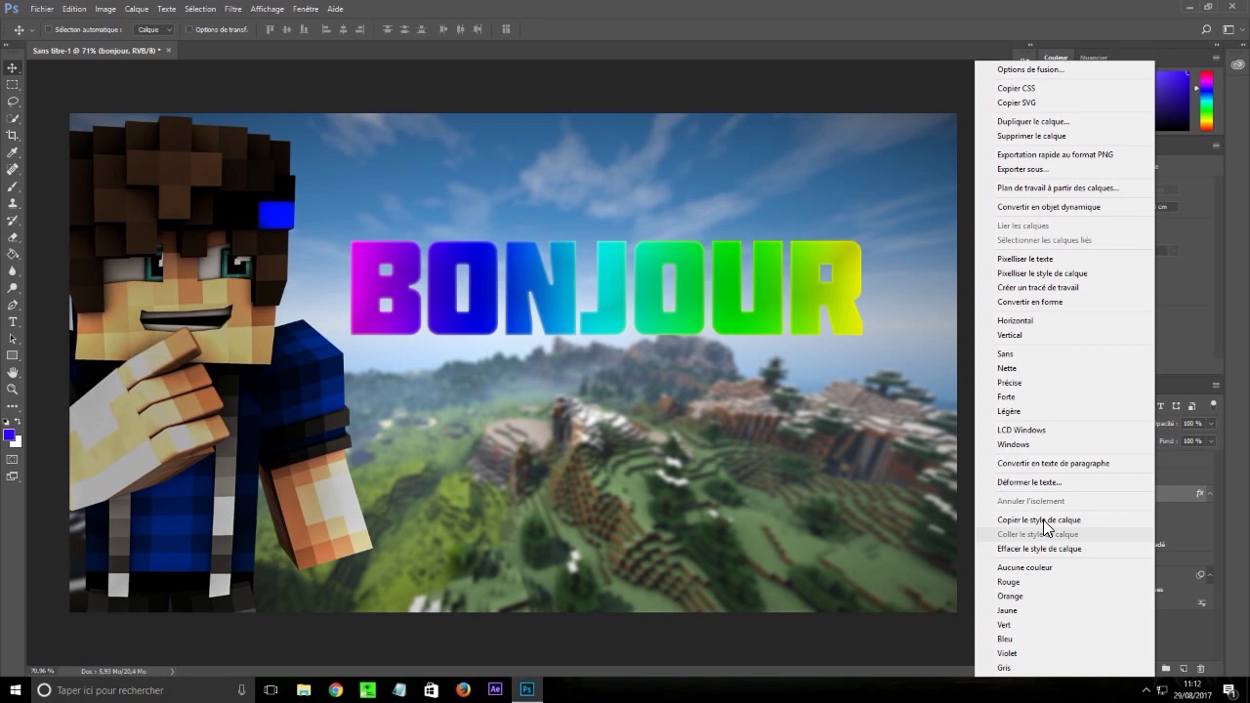
{"action": "left_click", "coordinate": [1144, 517]}
{"action": "right_click", "coordinate": [1180, 501]}
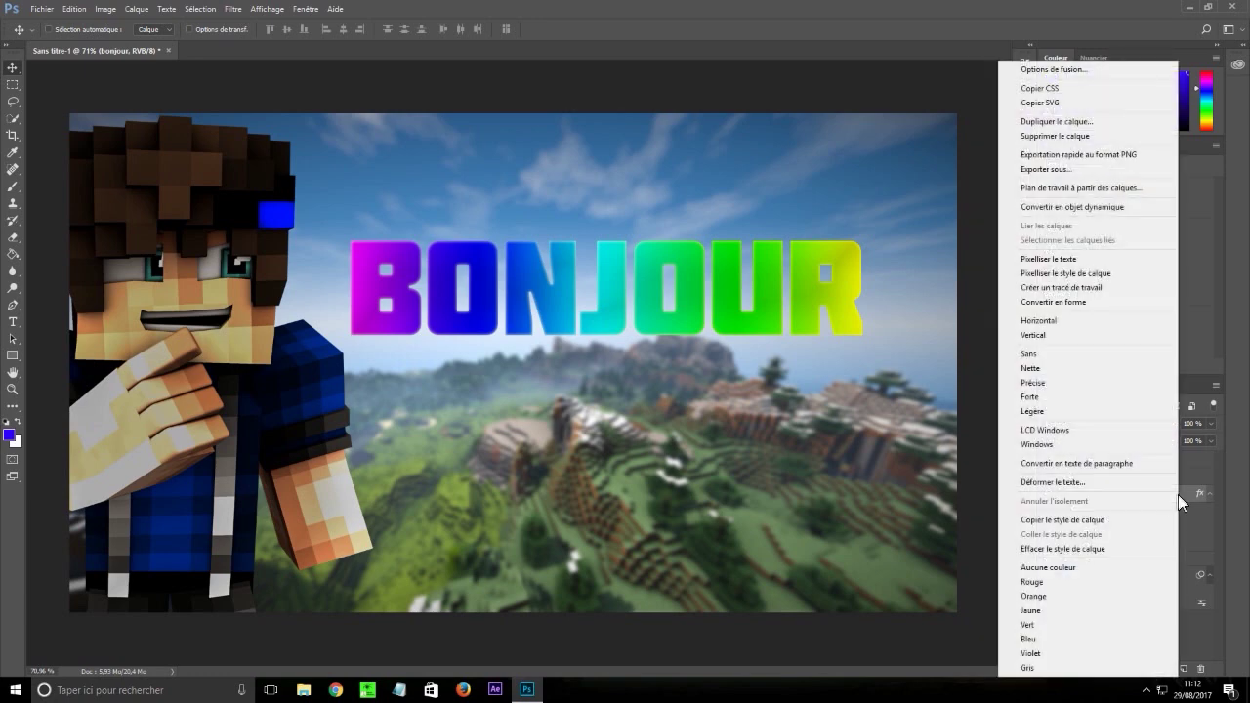
{"action": "left_click", "coordinate": [1077, 525]}
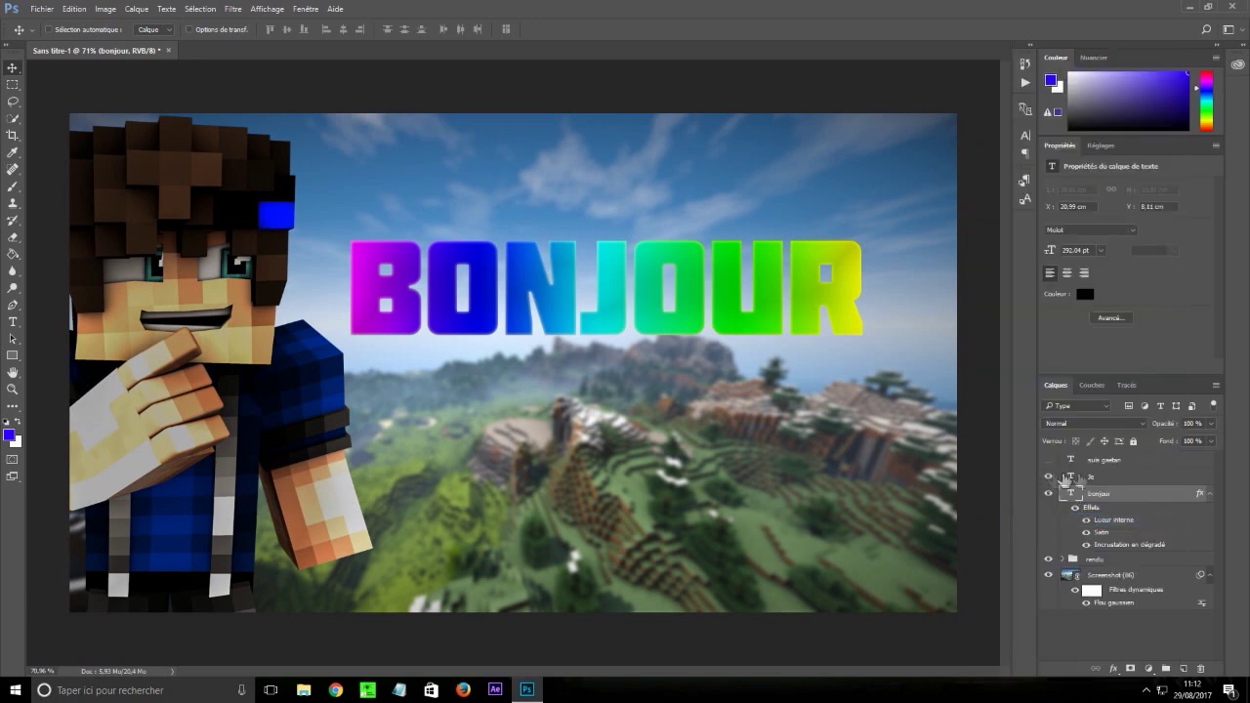
Make the hidden "Je" and "suis" text layers visible and paste the copied layer style onto both
{"action": "left_click", "coordinate": [1098, 477]}
{"action": "right_click", "coordinate": [1101, 475]}
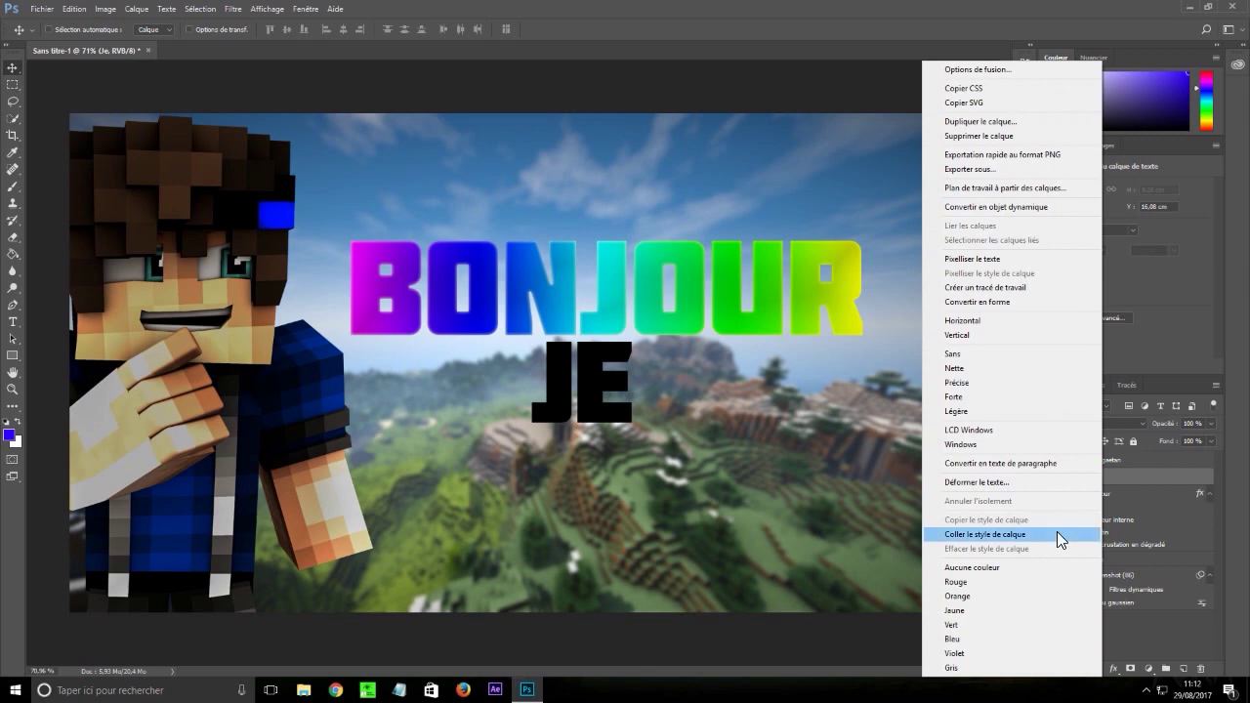
{"action": "left_click", "coordinate": [1057, 537]}
{"action": "left_click", "coordinate": [1121, 461]}
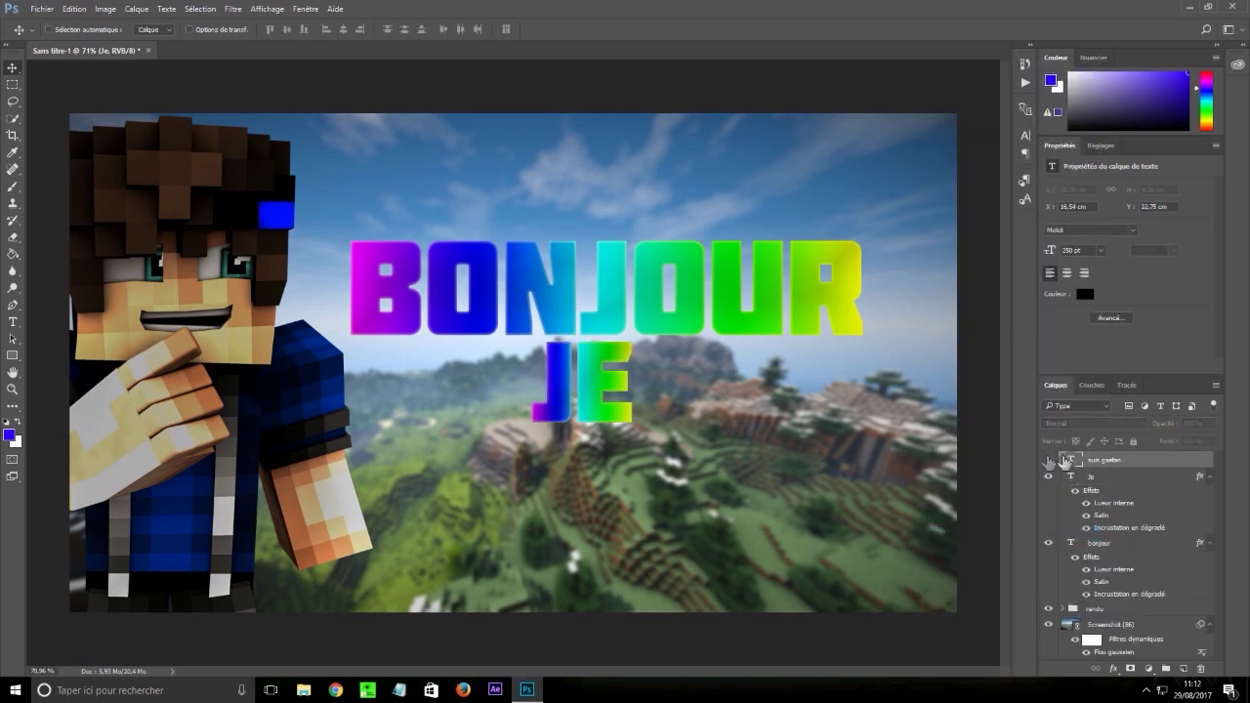
{"action": "left_click", "coordinate": [1048, 460]}
{"action": "right_click", "coordinate": [1177, 461]}
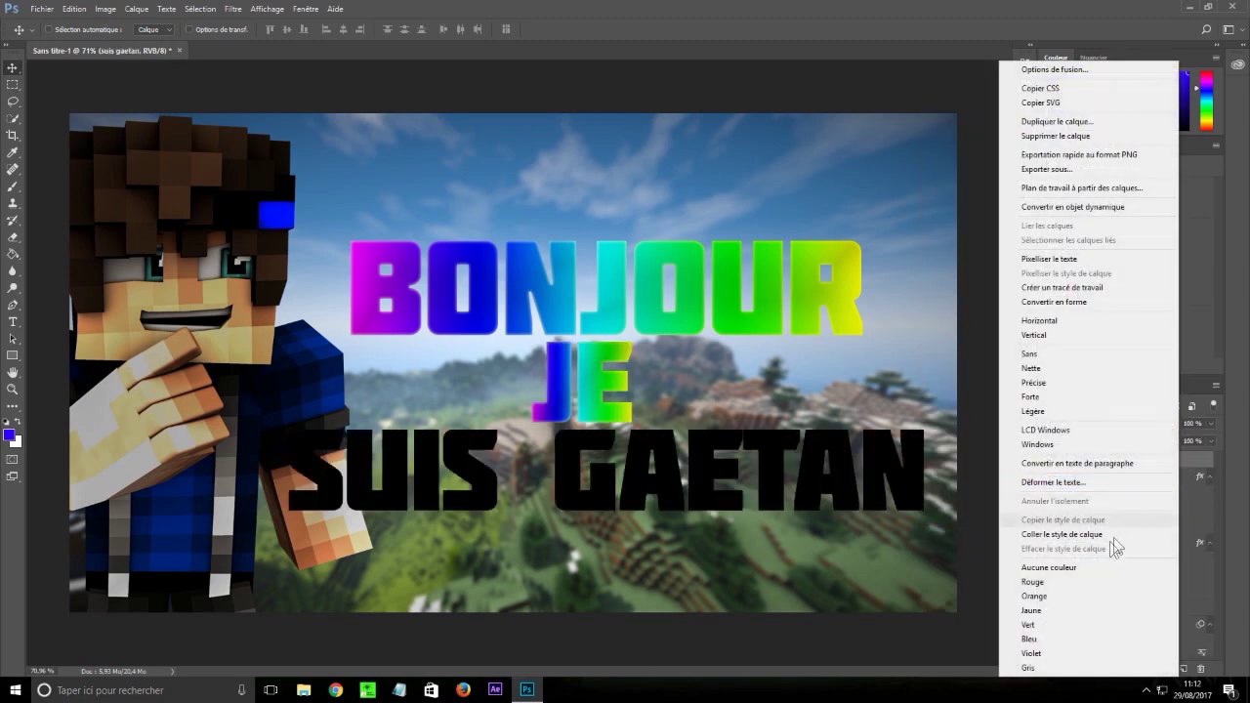
{"action": "left_click", "coordinate": [1103, 538]}
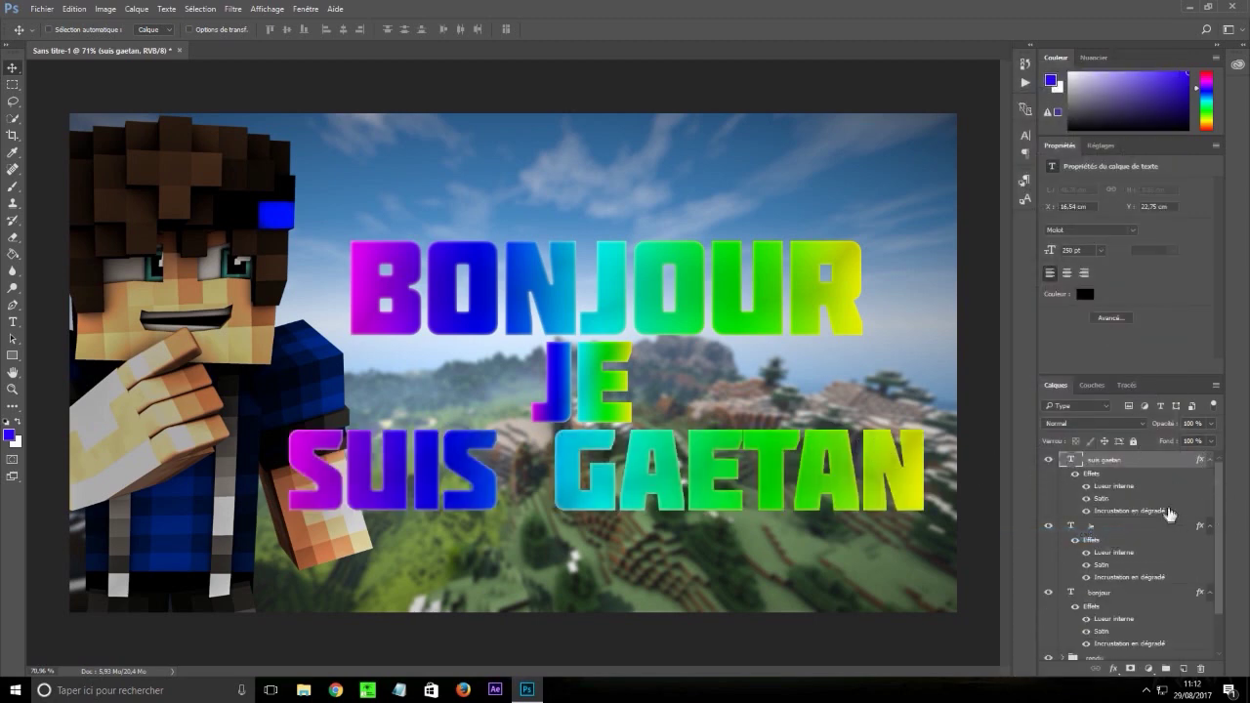
Change the "Je" layer's gradient overlay to the "Noir, blanc" preset and reopen the gradient for editing
{"action": "double_click", "coordinate": [1138, 578]}
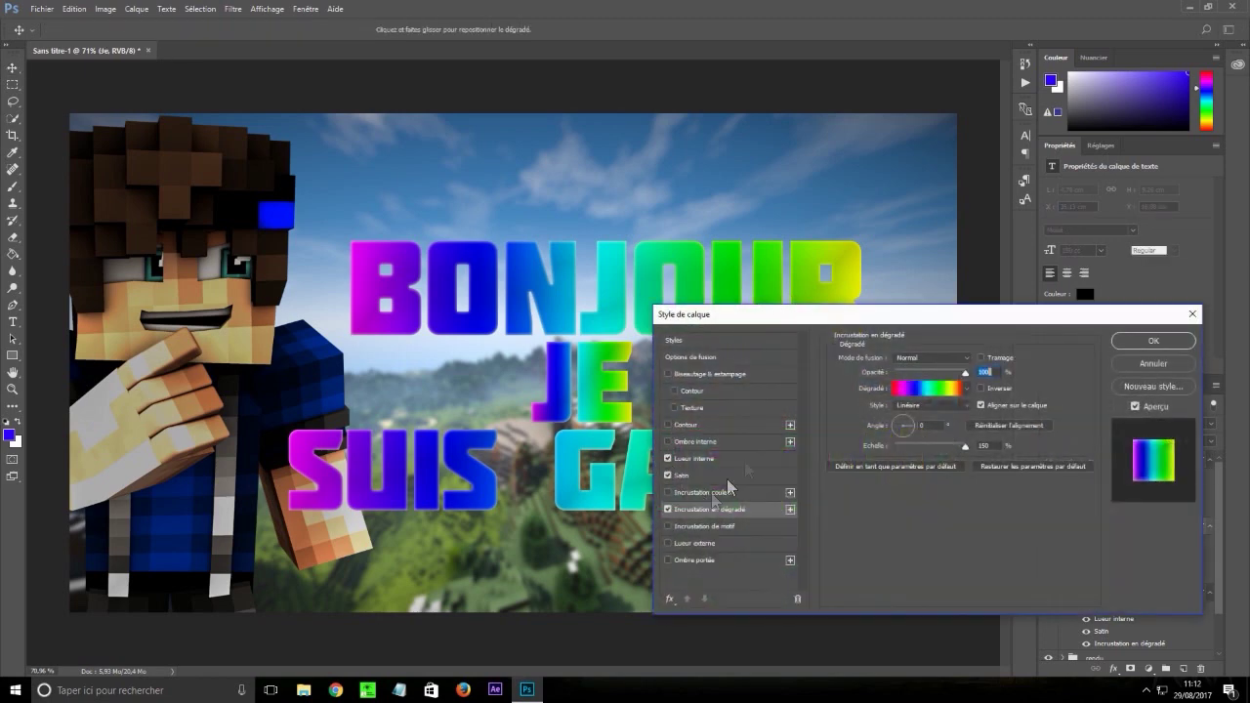
{"action": "left_click", "coordinate": [953, 389]}
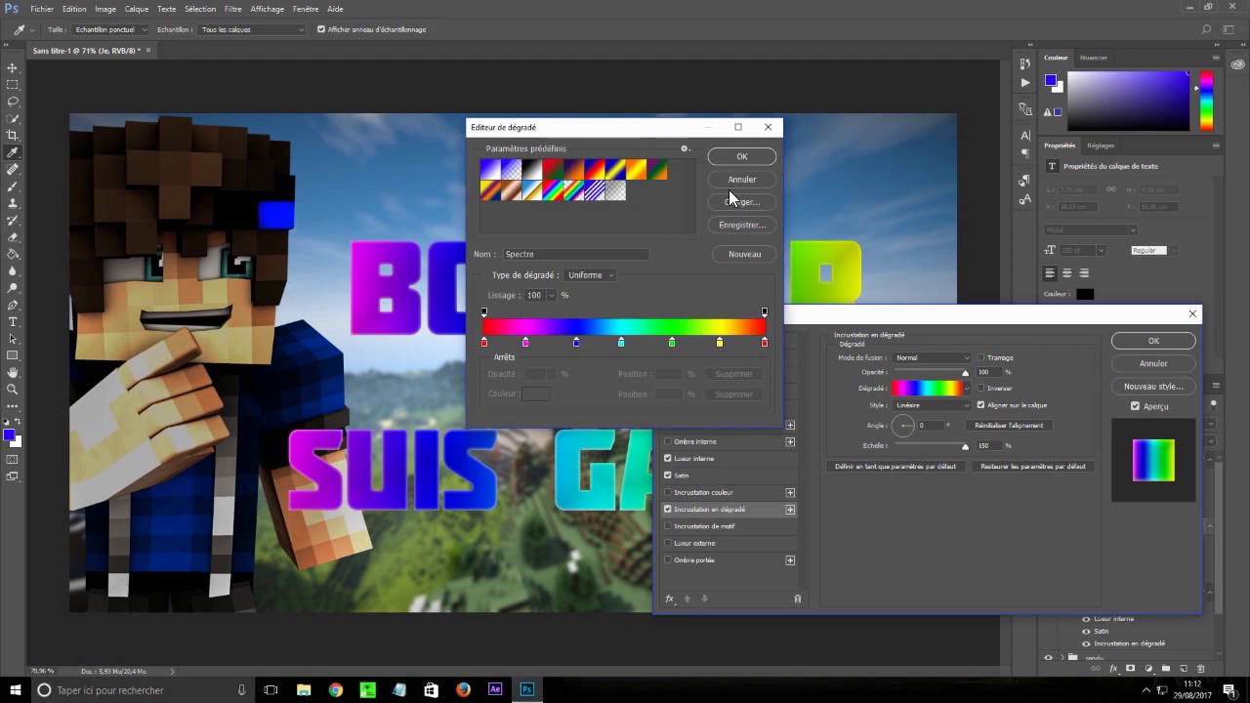
{"action": "left_click", "coordinate": [529, 170]}
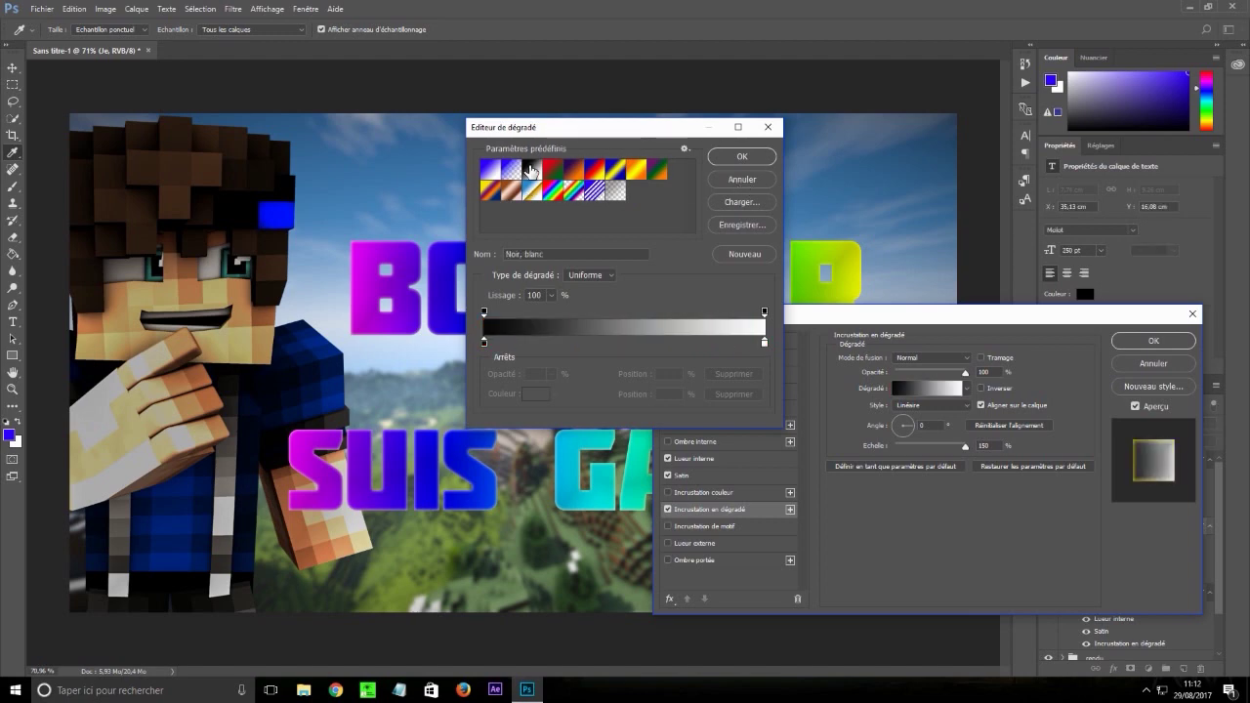
{"action": "left_click", "coordinate": [745, 158]}
{"action": "left_click", "coordinate": [928, 388]}
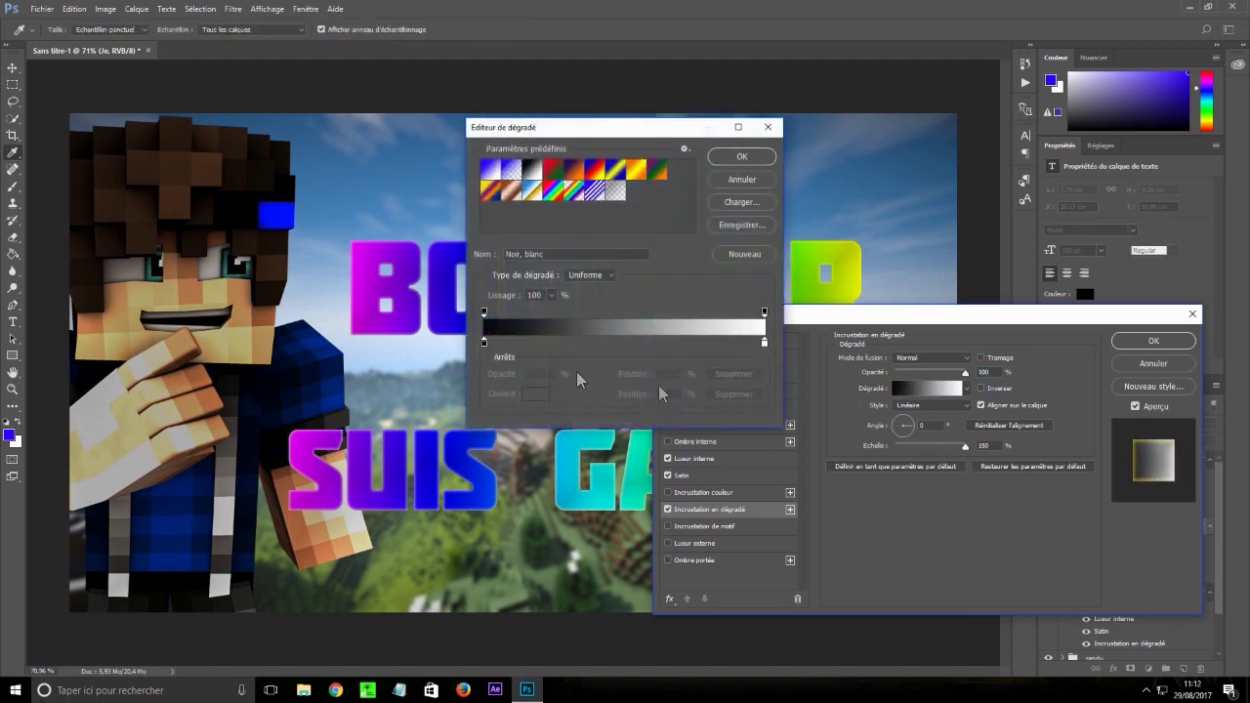
Set the first colour stop of the "Je" gradient to golden yellow (ffc000)
{"action": "double_click", "coordinate": [483, 342]}
{"action": "left_click", "coordinate": [622, 314]}
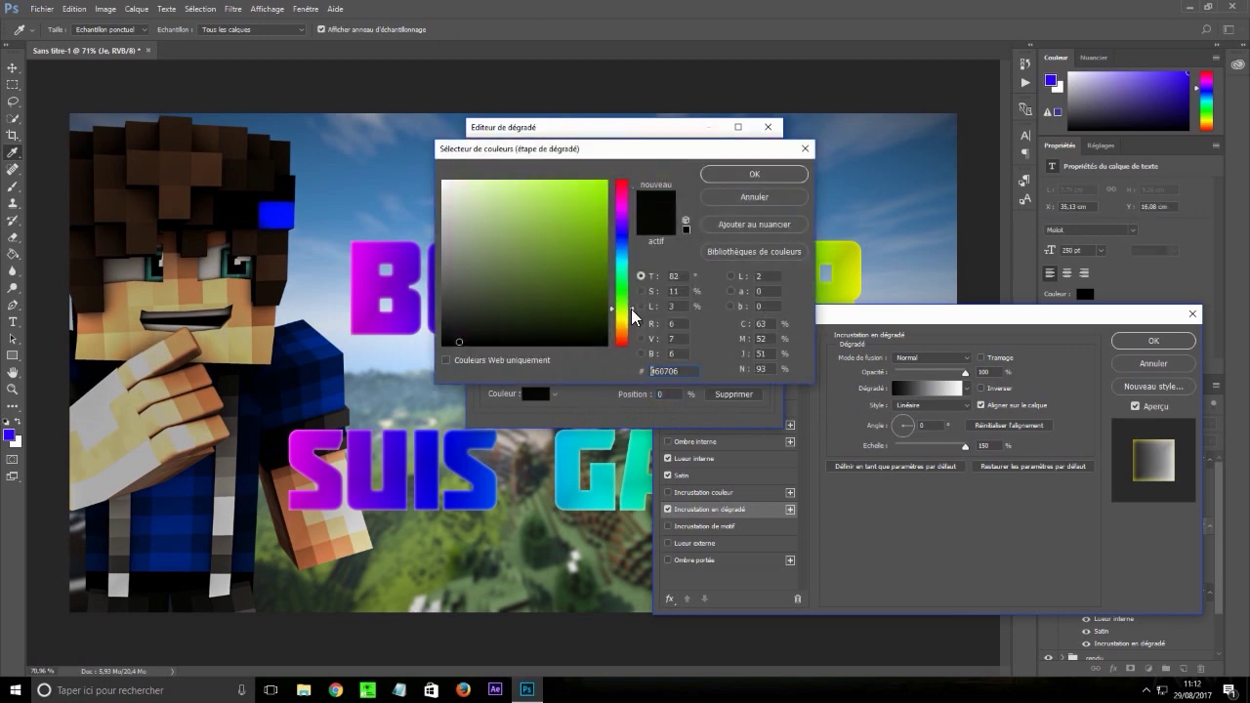
{"action": "left_click", "coordinate": [586, 281]}
{"action": "left_click", "coordinate": [623, 326]}
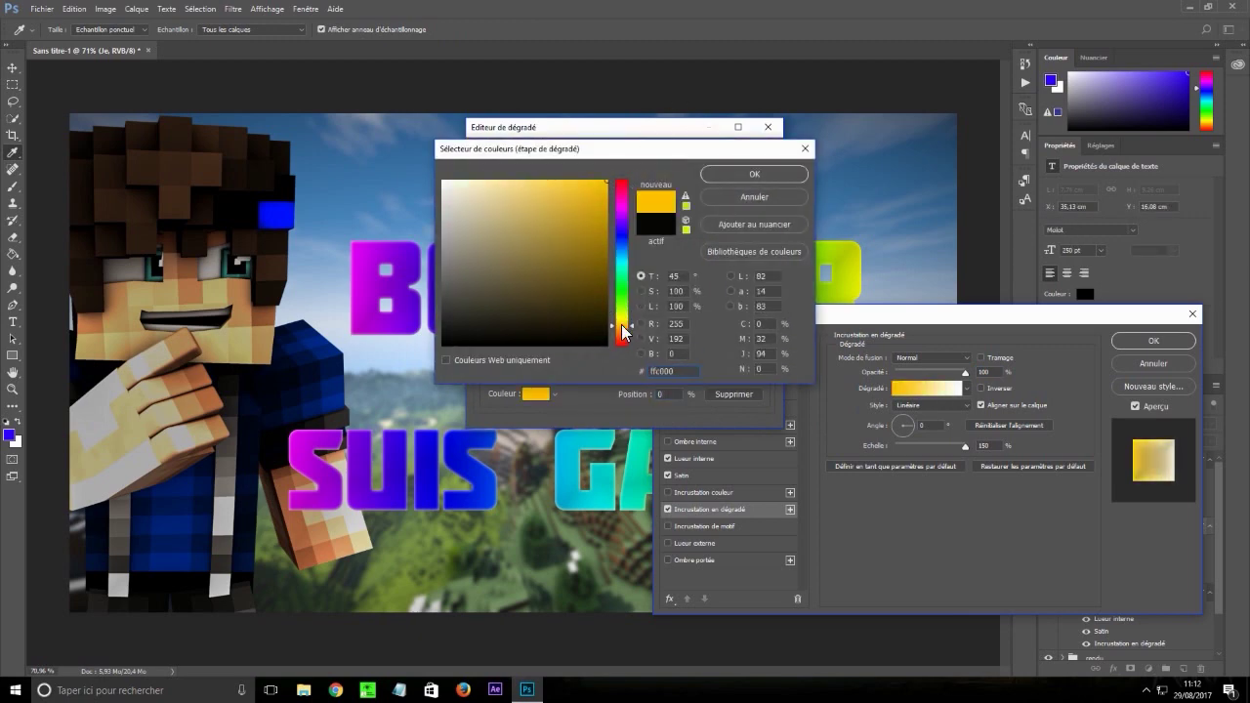
{"action": "left_click", "coordinate": [753, 174]}
Set the last colour stop of the "Je" gradient to a darker golden orange and apply the layer style
{"action": "double_click", "coordinate": [764, 342]}
{"action": "left_click", "coordinate": [607, 181]}
{"action": "left_click", "coordinate": [622, 320]}
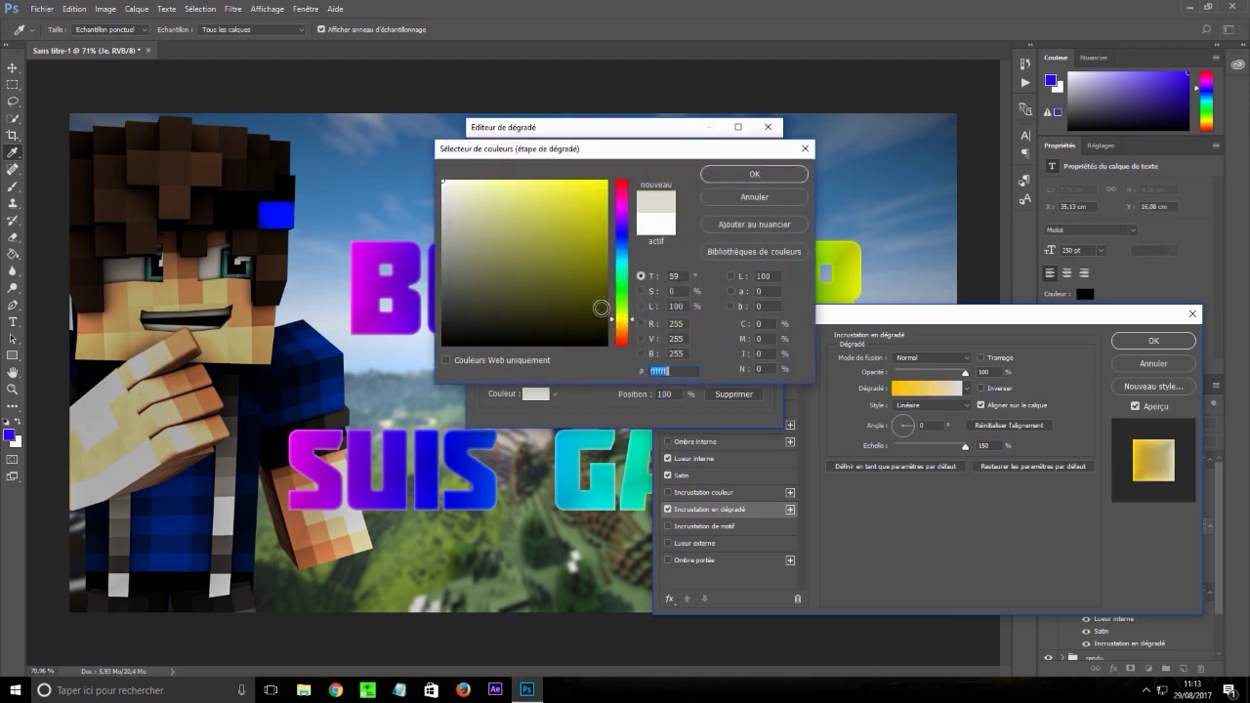
{"action": "left_click_drag", "start_coordinate": [624, 317], "coordinate": [627, 327]}
{"action": "left_click_drag", "start_coordinate": [594, 250], "coordinate": [608, 211]}
{"action": "left_click", "coordinate": [771, 178]}
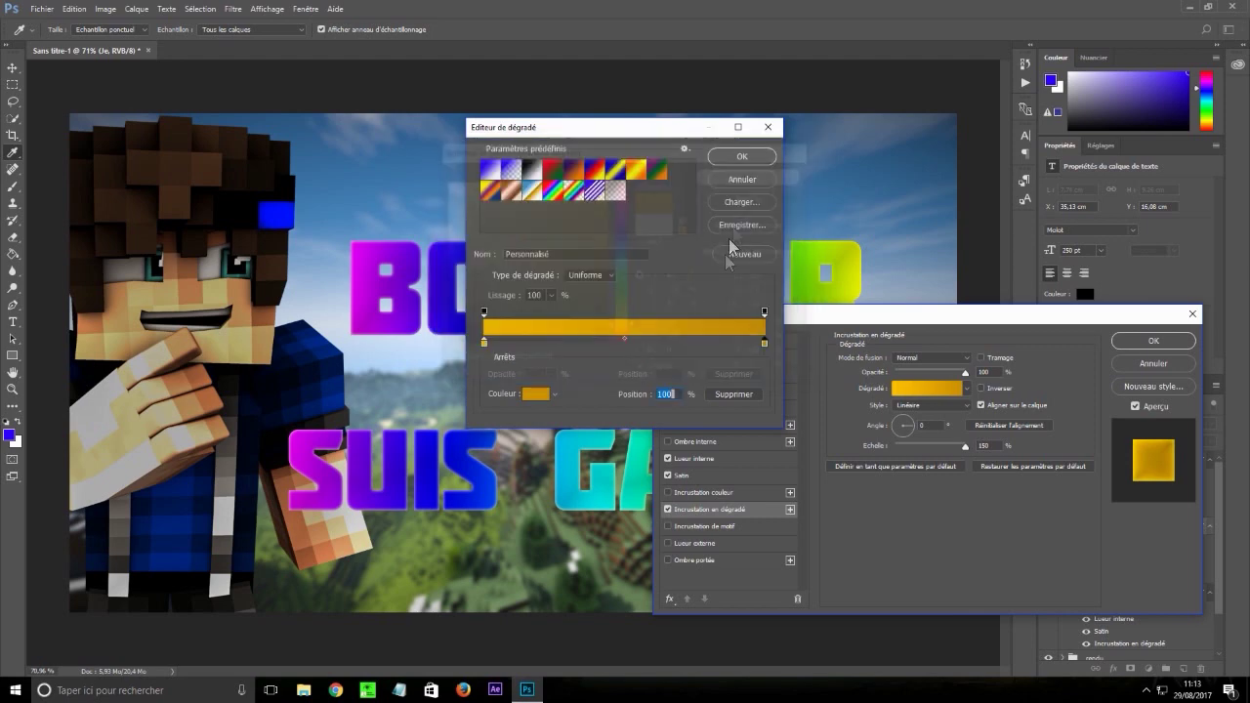
{"action": "left_click", "coordinate": [742, 158]}
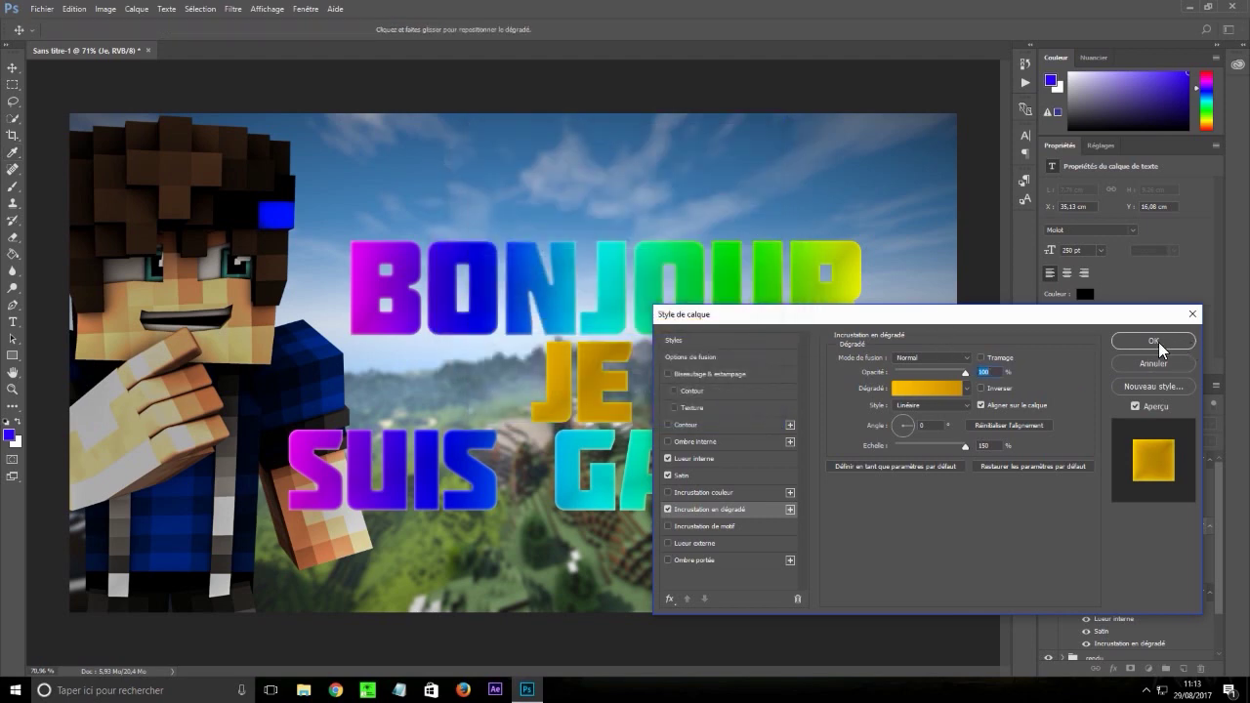
{"action": "left_click", "coordinate": [1159, 344]}
{"action": "left_click", "coordinate": [933, 426]}
{"action": "key", "text": "Return"}
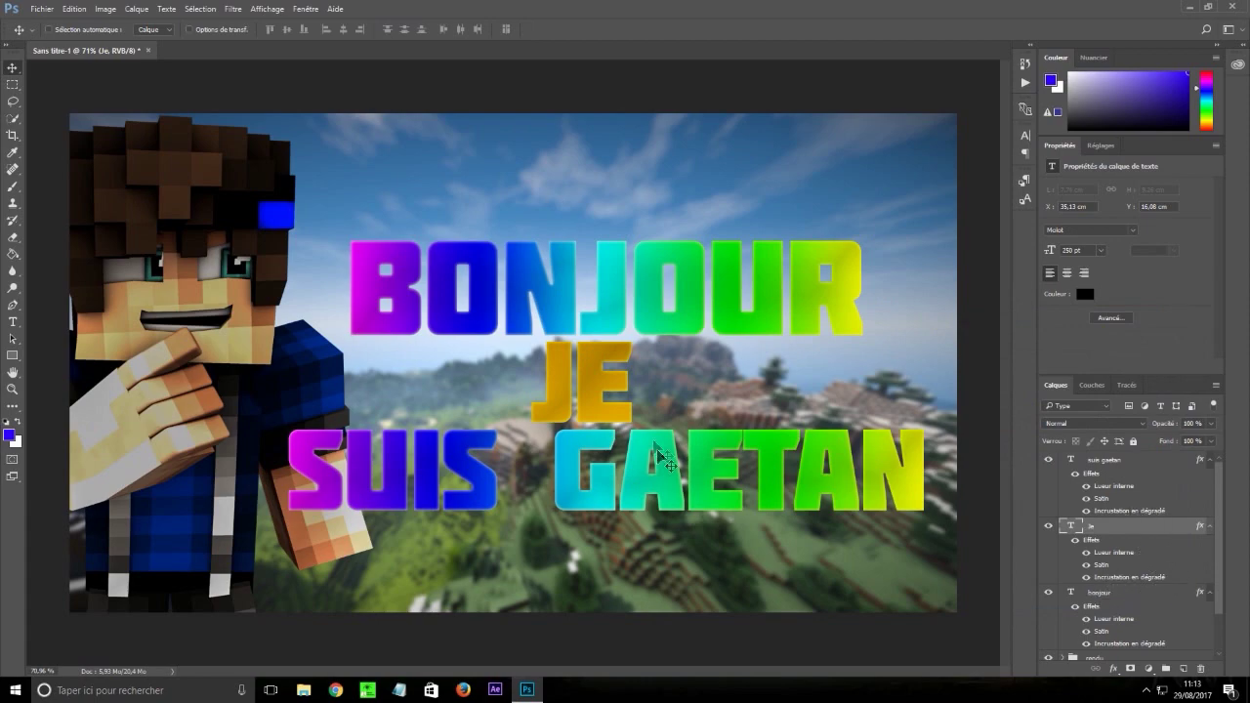
Change the golden "Je" text to "je suis" and centre it beneath "Bonjour"
{"action": "scroll", "coordinate": [689, 546], "scroll_direction": "down", "scroll_amount": 4, "text": "alt"}
{"action": "scroll", "coordinate": [664, 432], "scroll_direction": "up", "scroll_amount": 2, "text": "alt"}
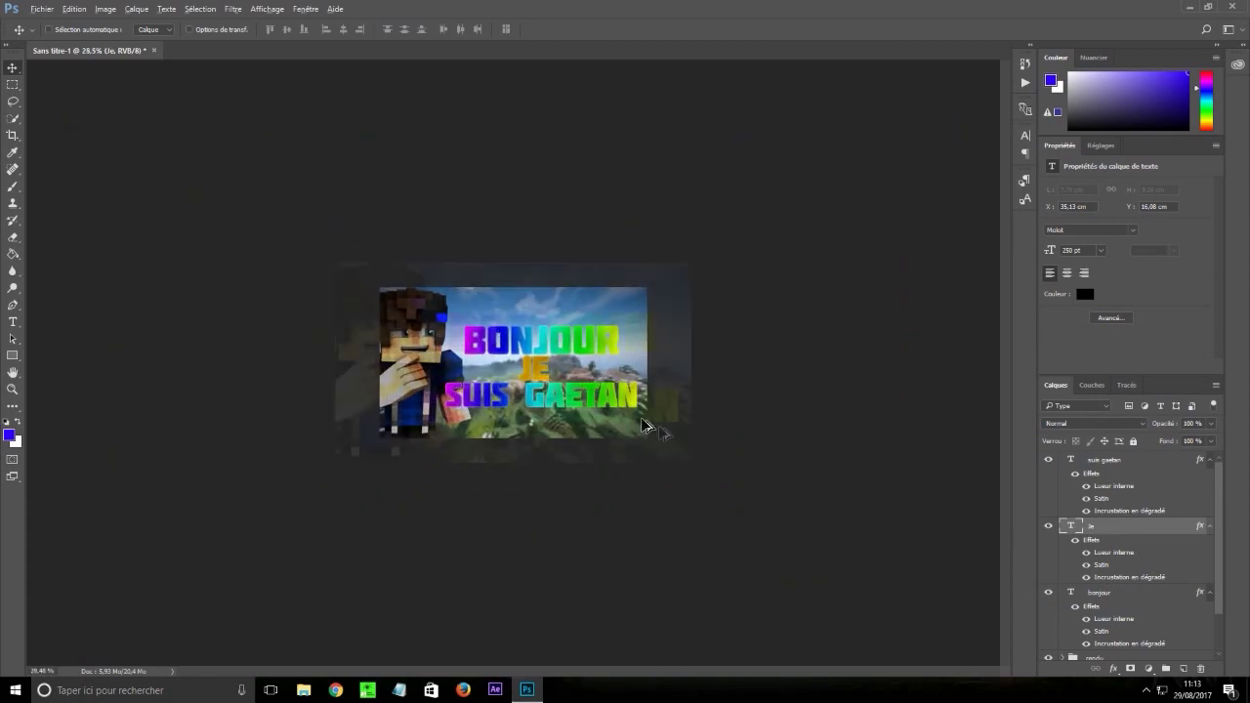
{"action": "scroll", "coordinate": [655, 386], "scroll_direction": "up", "scroll_amount": 1, "text": "alt"}
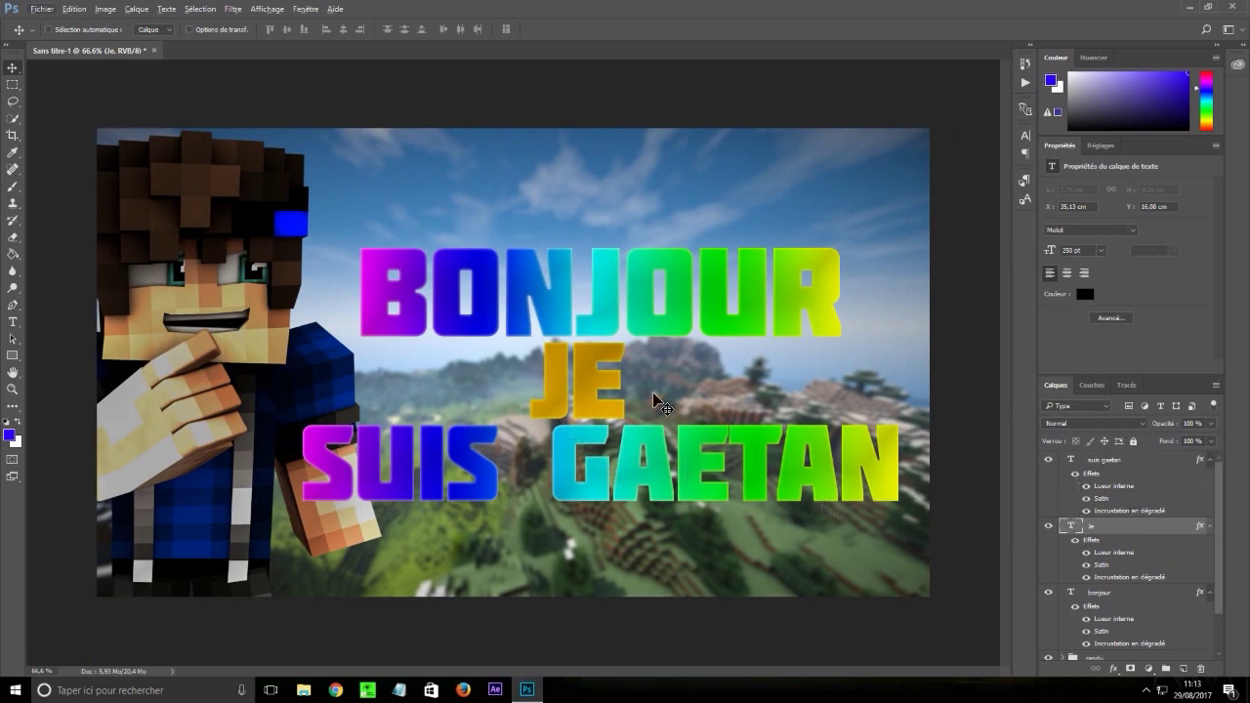
{"action": "key", "text": "t"}
{"action": "left_click", "coordinate": [731, 8]}
{"action": "double_click", "coordinate": [614, 380]}
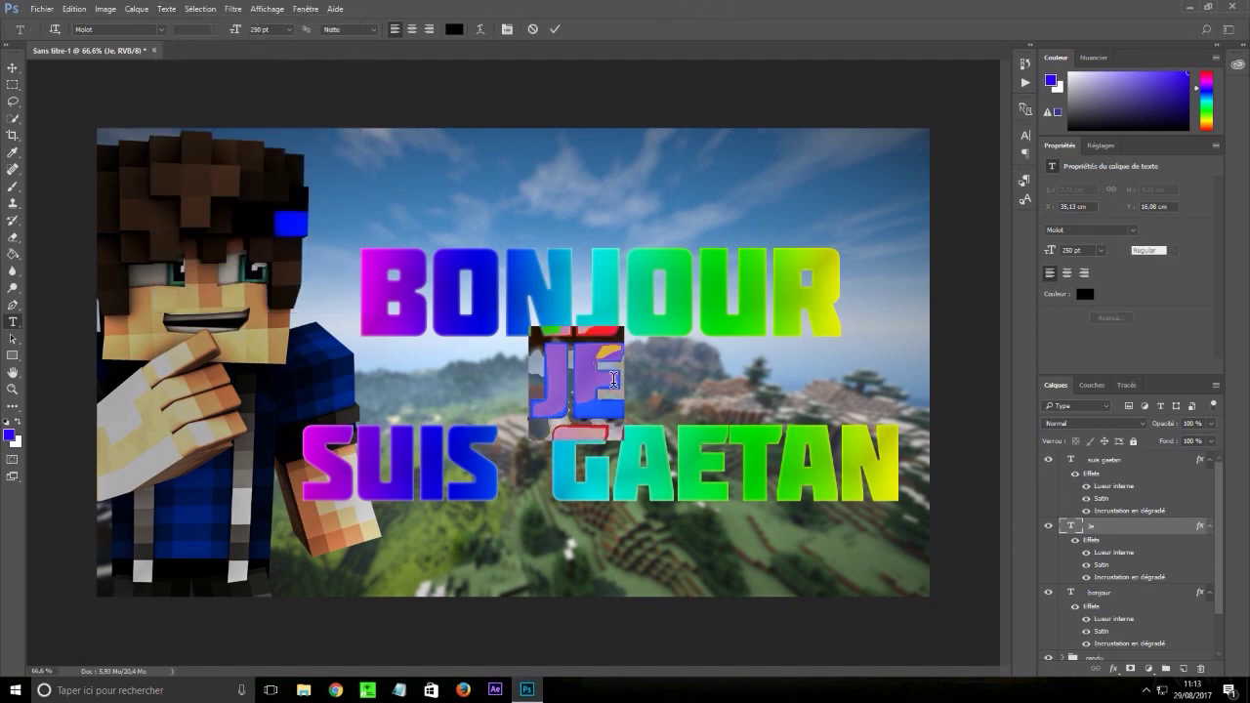
{"action": "type", "text": "O"}
{"action": "key", "text": "BackSpace"}
{"action": "type", "text": "JE SUIS"}
{"action": "key", "text": "ctrl+Return"}
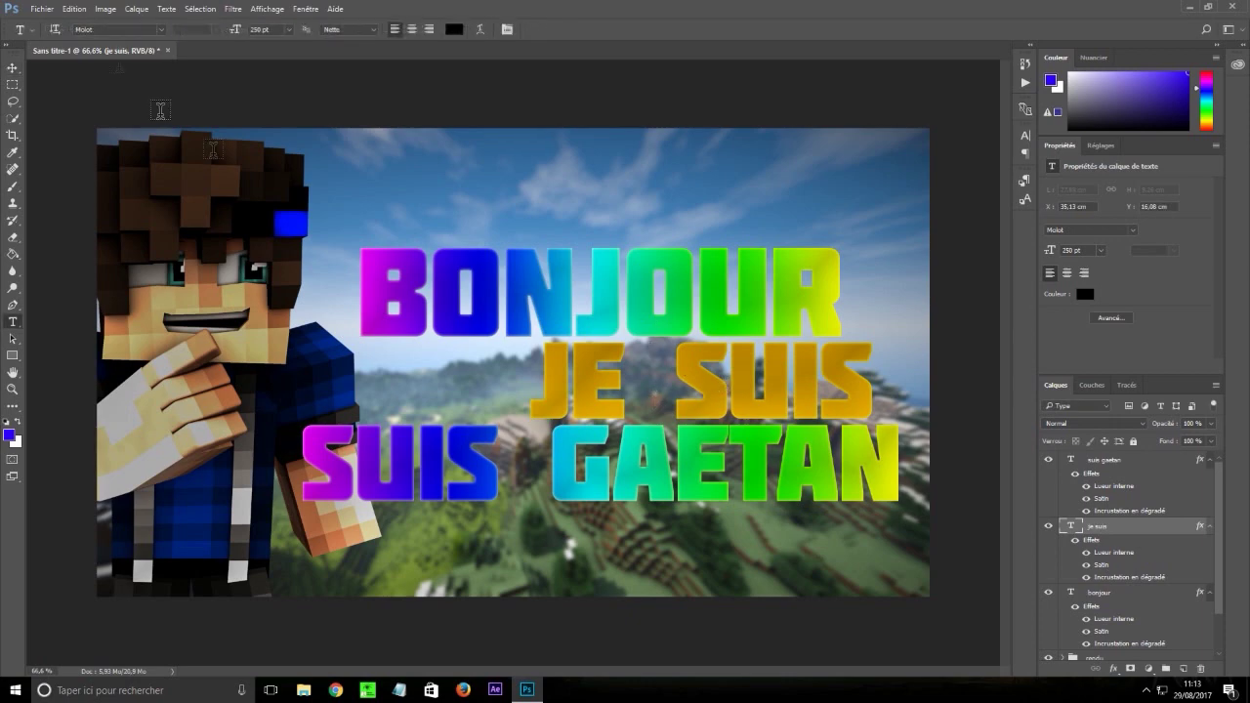
{"action": "left_click", "coordinate": [13, 67]}
{"action": "left_click_drag", "start_coordinate": [789, 369], "coordinate": [691, 375]}
Delete "suis" from the bottom text line and centre the remaining name beneath "je suis"
{"action": "left_click", "coordinate": [1111, 467]}
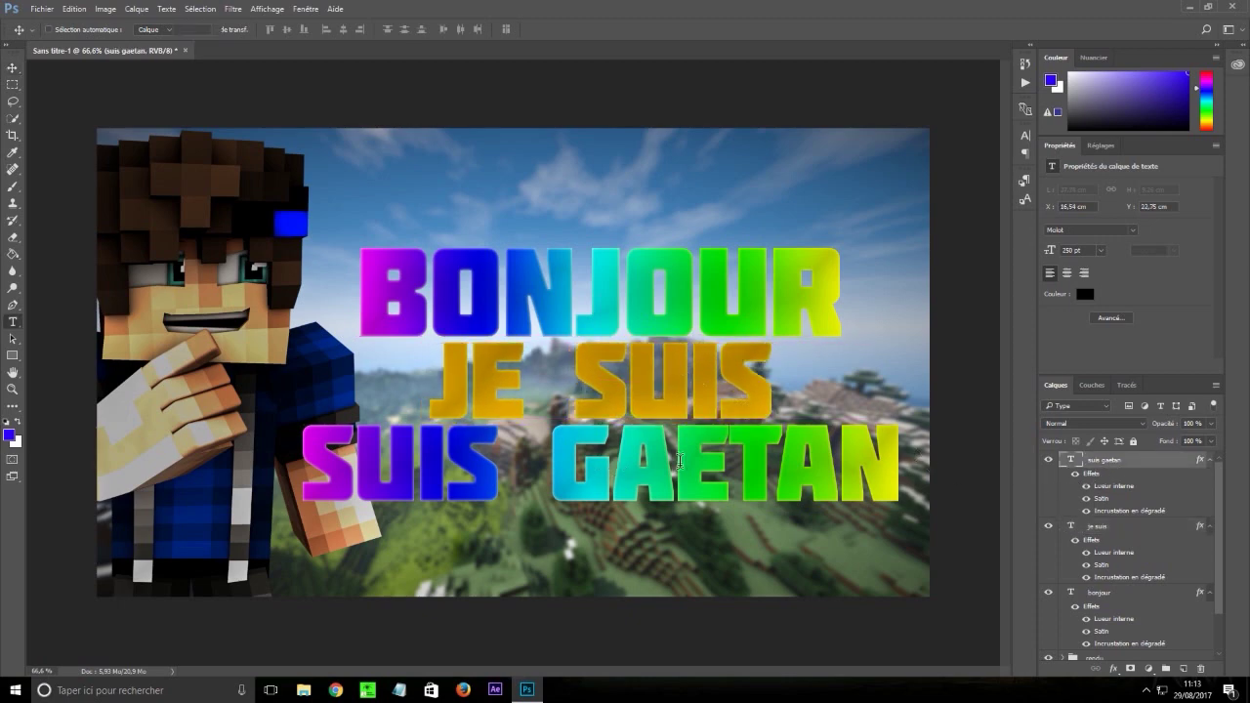
{"action": "key", "text": "t"}
{"action": "left_click_drag", "start_coordinate": [561, 457], "coordinate": [192, 462]}
{"action": "key", "text": "BackSpace"}
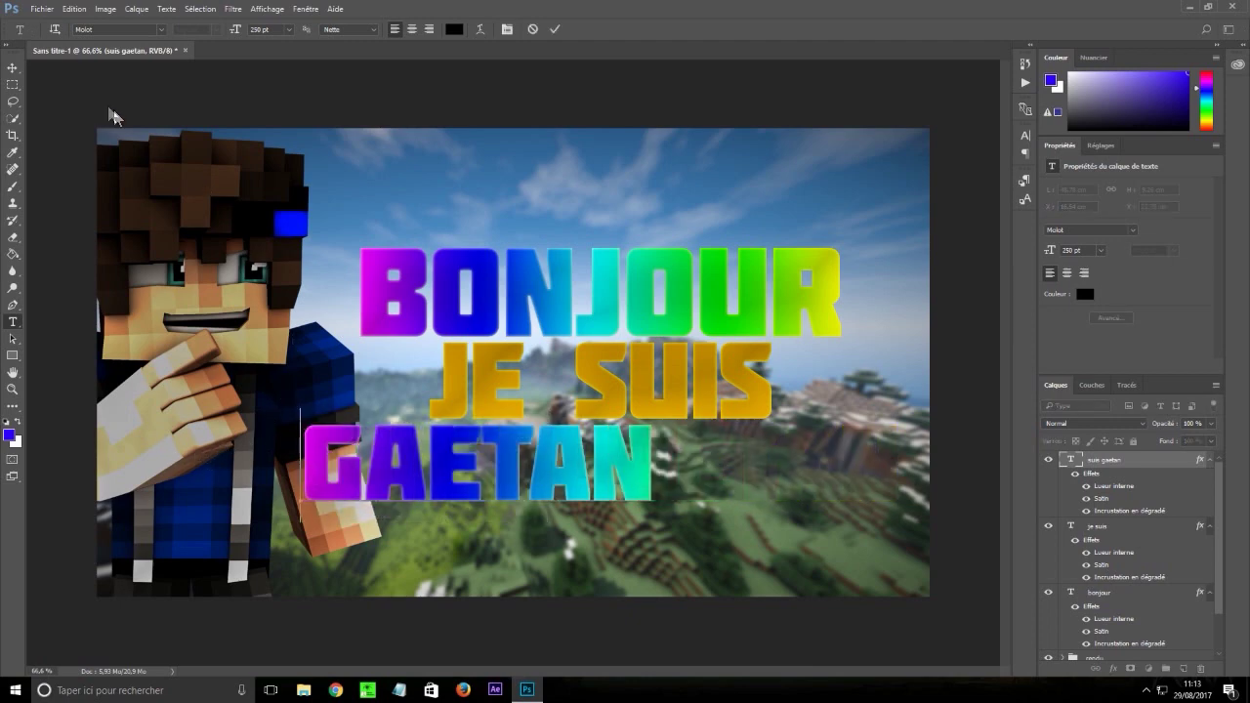
{"action": "left_click", "coordinate": [12, 67]}
{"action": "left_click_drag", "start_coordinate": [512, 471], "coordinate": [640, 479]}
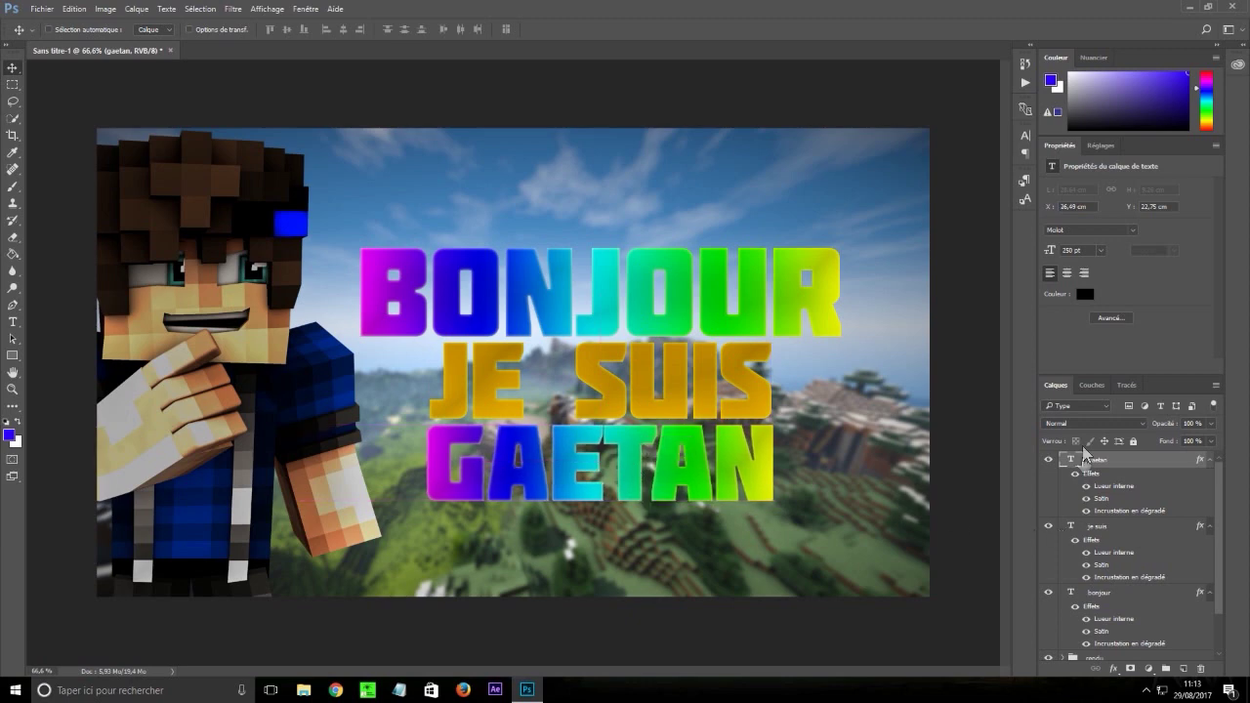
Set the gradient overlay style of the bottom name layer to Angle
{"action": "double_click", "coordinate": [1139, 468]}
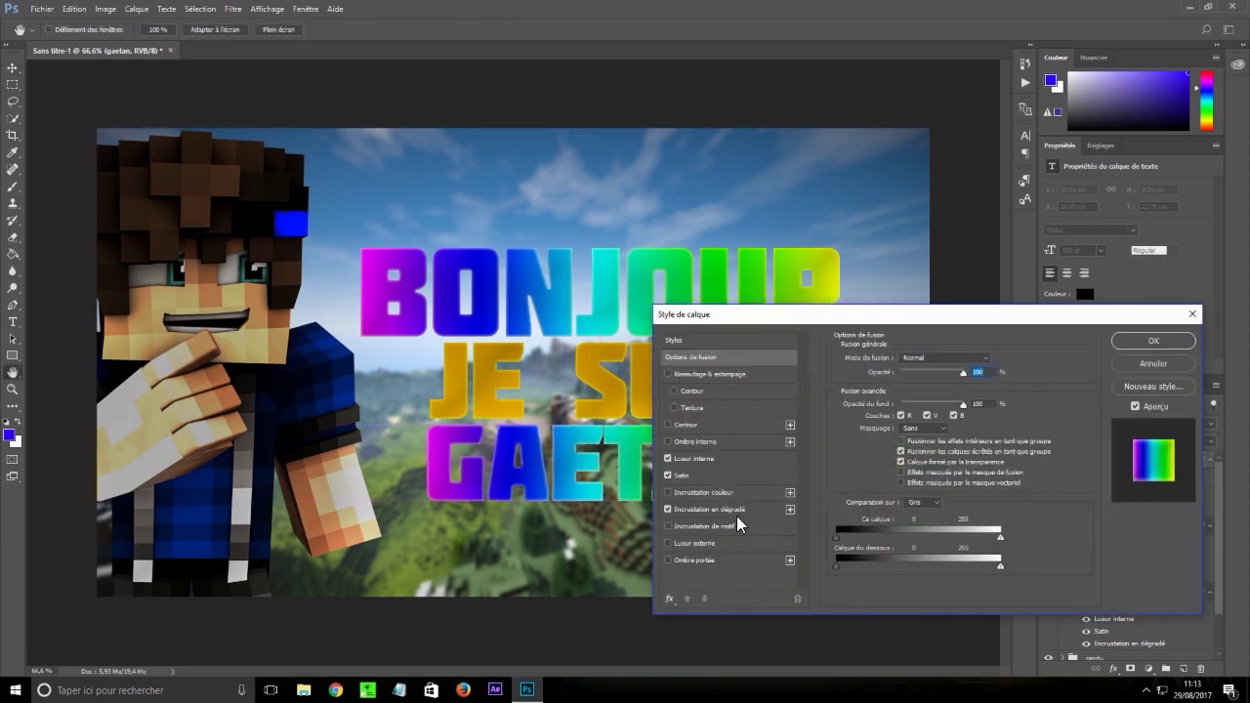
{"action": "left_click", "coordinate": [722, 510]}
{"action": "left_click", "coordinate": [917, 405]}
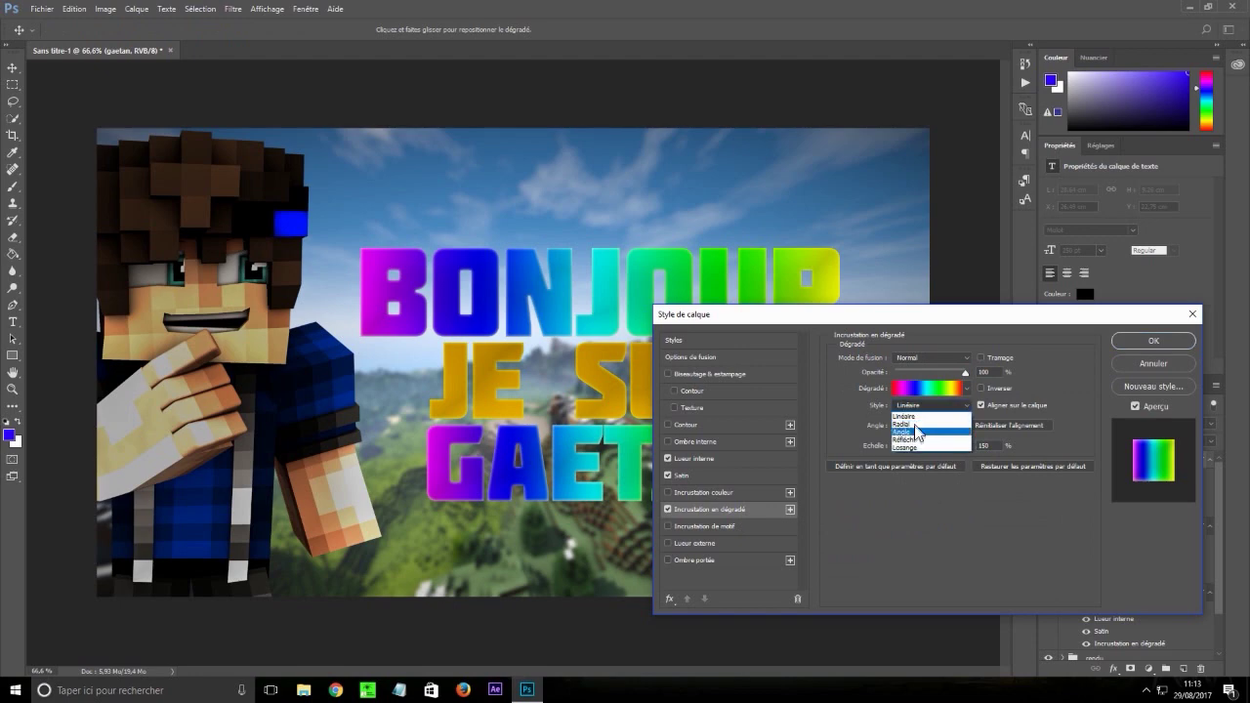
{"action": "left_click", "coordinate": [938, 432]}
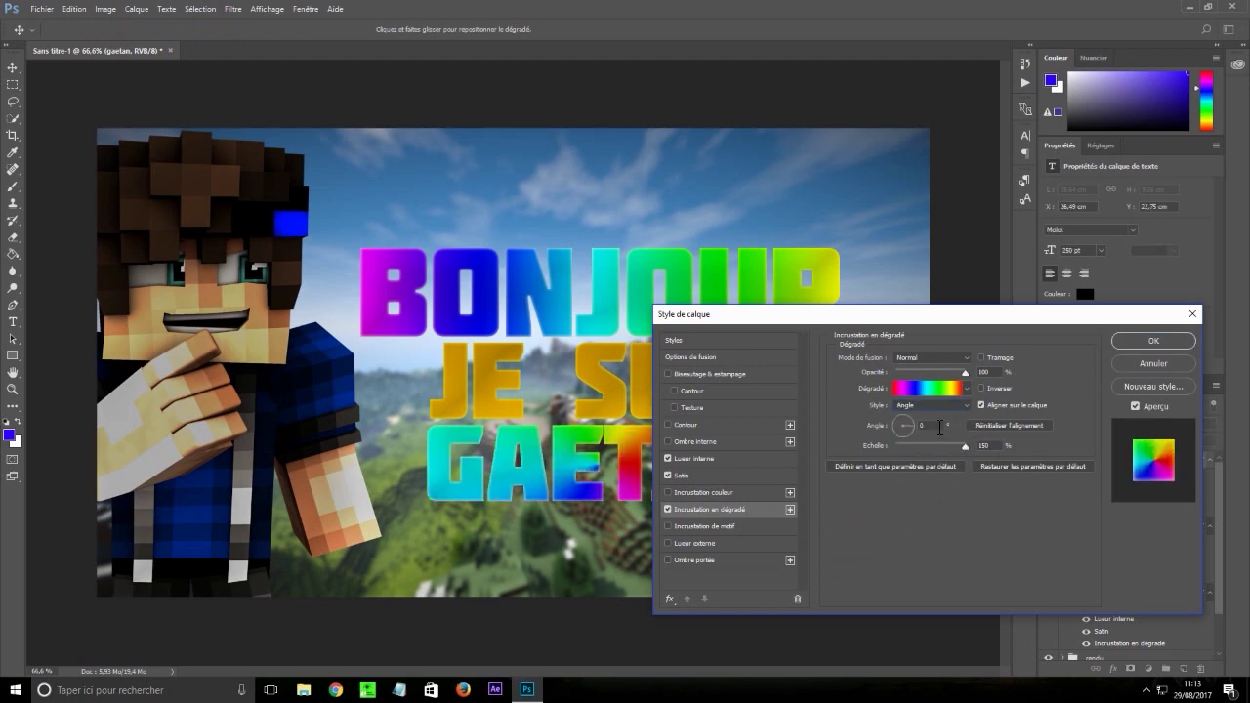
{"action": "left_click_drag", "start_coordinate": [992, 314], "coordinate": [916, 540]}
{"action": "left_click_drag", "start_coordinate": [672, 545], "coordinate": [789, 299]}
Turn off the Satin effect on the bottom name layer and apply the layer style
{"action": "left_click", "coordinate": [721, 456]}
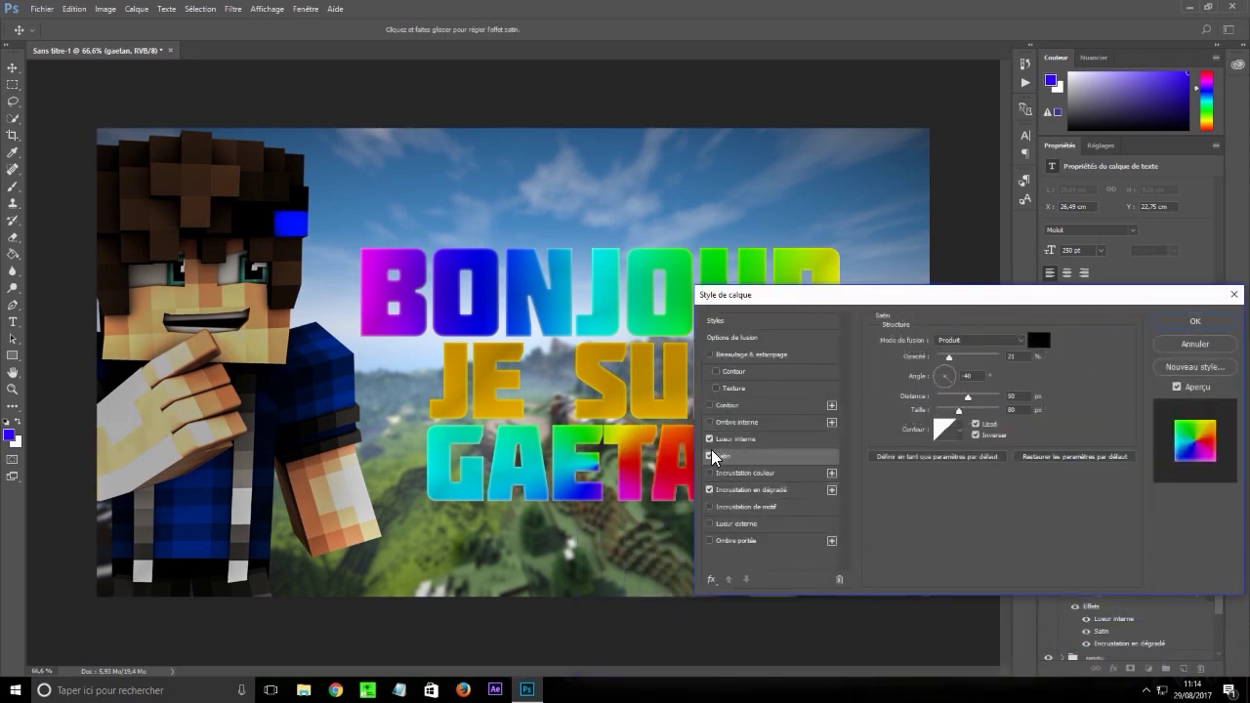
{"action": "left_click", "coordinate": [710, 456]}
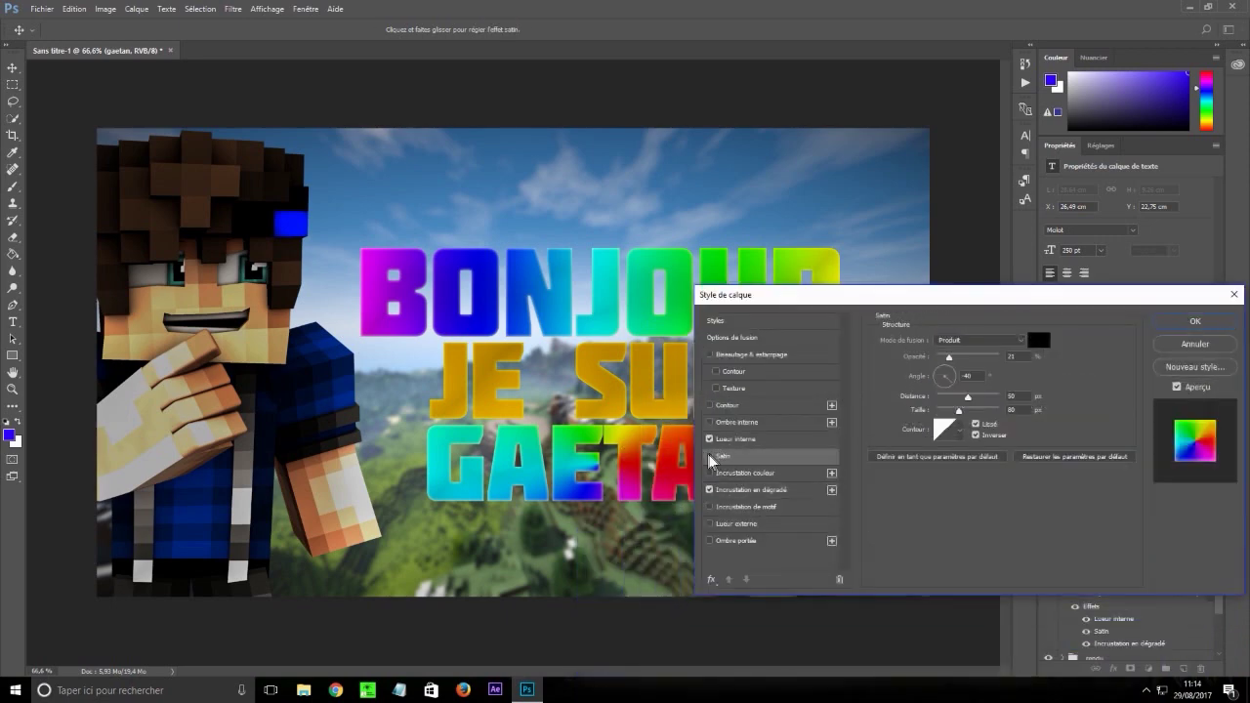
{"action": "left_click", "coordinate": [1195, 322]}
Examine the overall composition of the three text lines, character and background at different magnifications
{"action": "scroll", "coordinate": [636, 589], "scroll_direction": "down", "scroll_amount": 3, "text": "alt"}
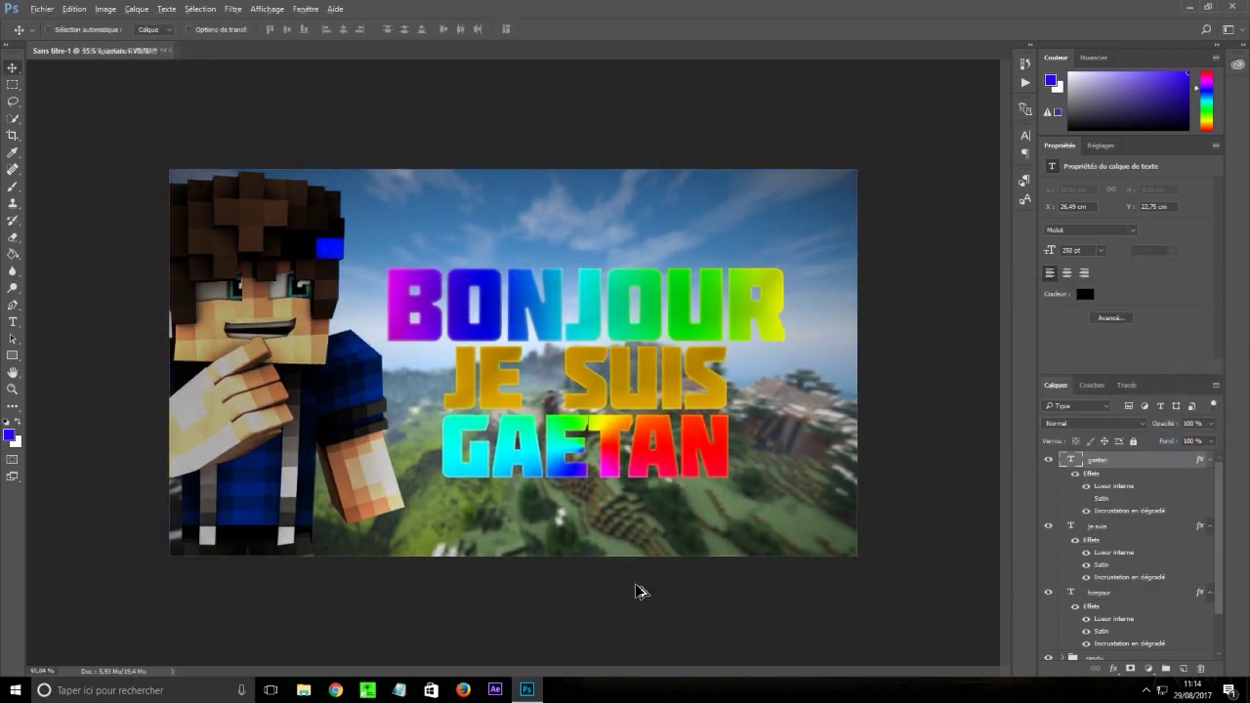
{"action": "scroll", "coordinate": [637, 599], "scroll_direction": "down", "scroll_amount": 4, "text": "alt"}
{"action": "scroll", "coordinate": [645, 558], "scroll_direction": "up", "scroll_amount": 4, "text": "alt"}
{"action": "scroll", "coordinate": [697, 586], "scroll_direction": "down", "scroll_amount": 5, "text": "alt"}
{"action": "scroll", "coordinate": [405, 332], "scroll_direction": "up", "scroll_amount": 8, "text": "alt"}
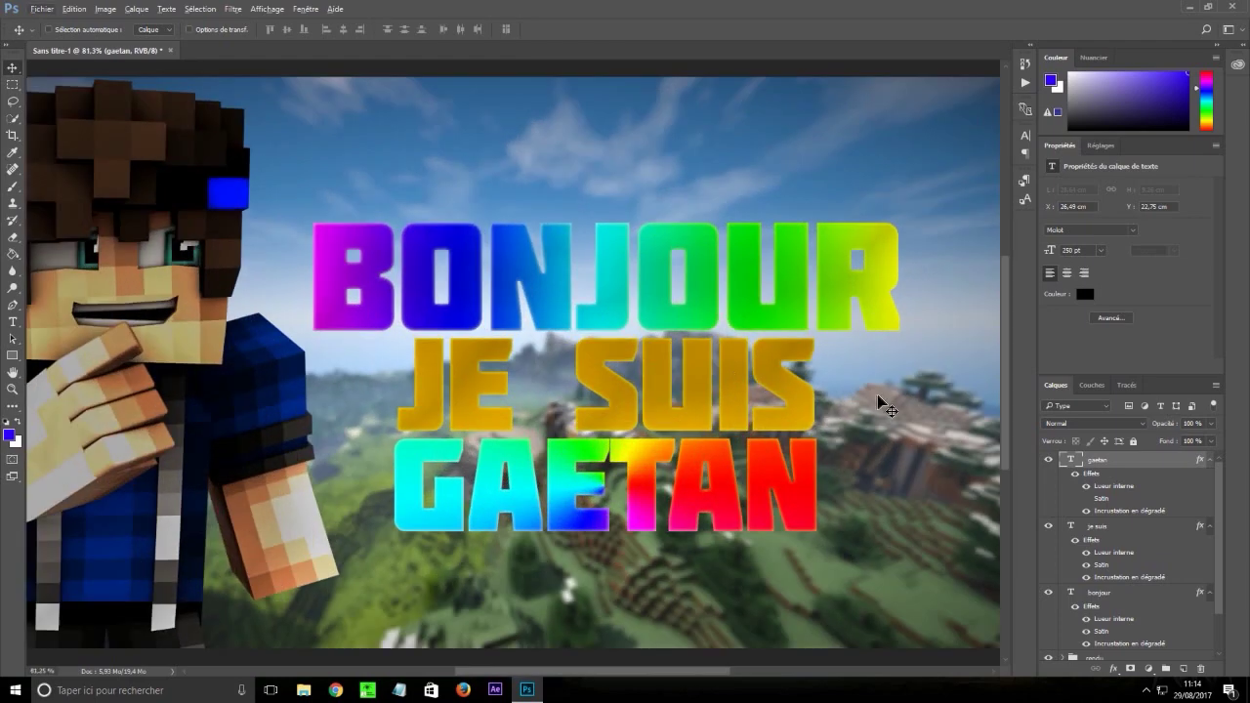
{"action": "left_click_drag", "start_coordinate": [636, 474], "coordinate": [635, 476]}
{"action": "scroll", "coordinate": [636, 479], "scroll_direction": "down", "scroll_amount": 5, "text": "alt"}
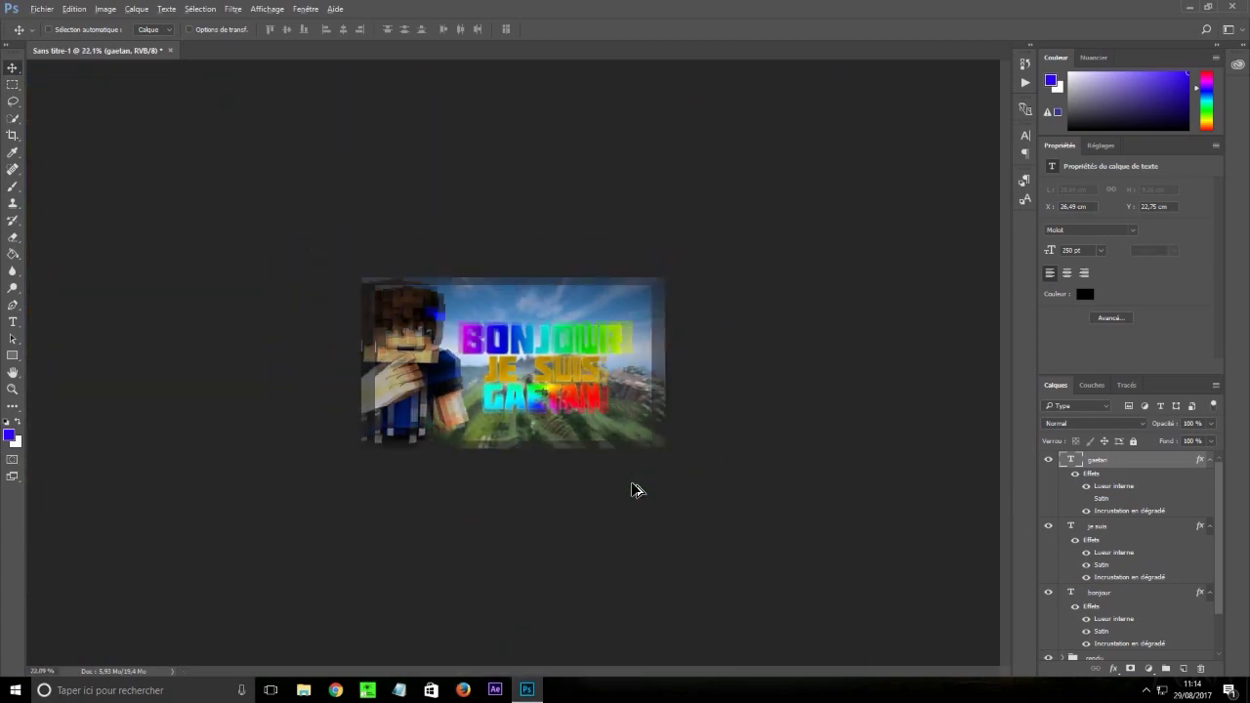
{"action": "scroll", "coordinate": [635, 491], "scroll_direction": "down", "scroll_amount": 1, "text": "alt"}
{"action": "scroll", "coordinate": [544, 411], "scroll_direction": "up", "scroll_amount": 6, "text": "alt"}
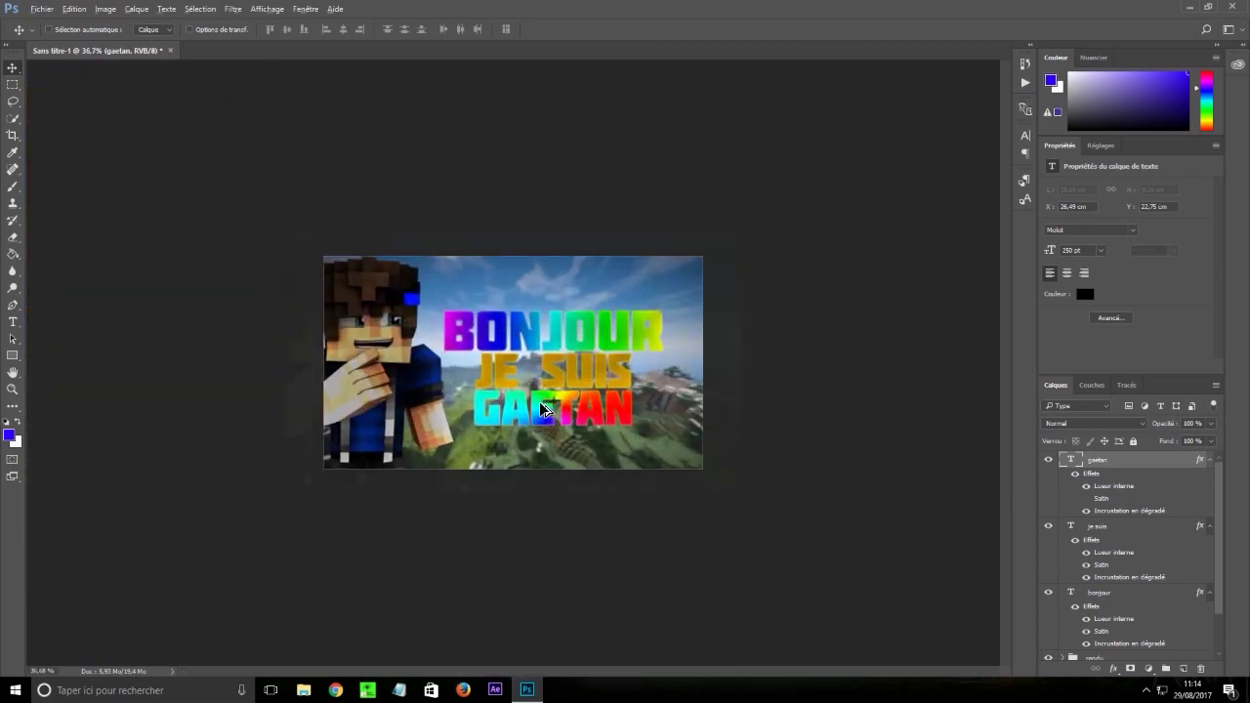
{"action": "scroll", "coordinate": [539, 408], "scroll_direction": "up", "scroll_amount": 1, "text": "alt"}
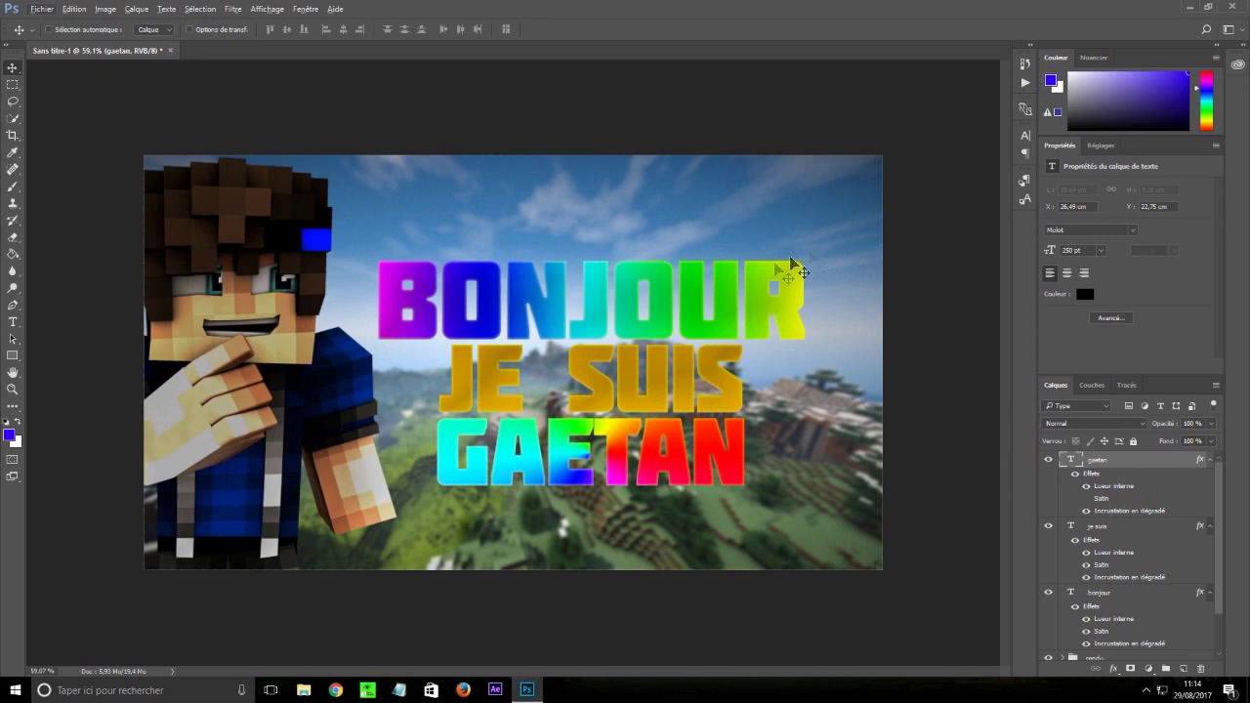
Group the three text layers and check the layers inside the new group
{"action": "left_click", "coordinate": [1142, 593], "text": "shift"}
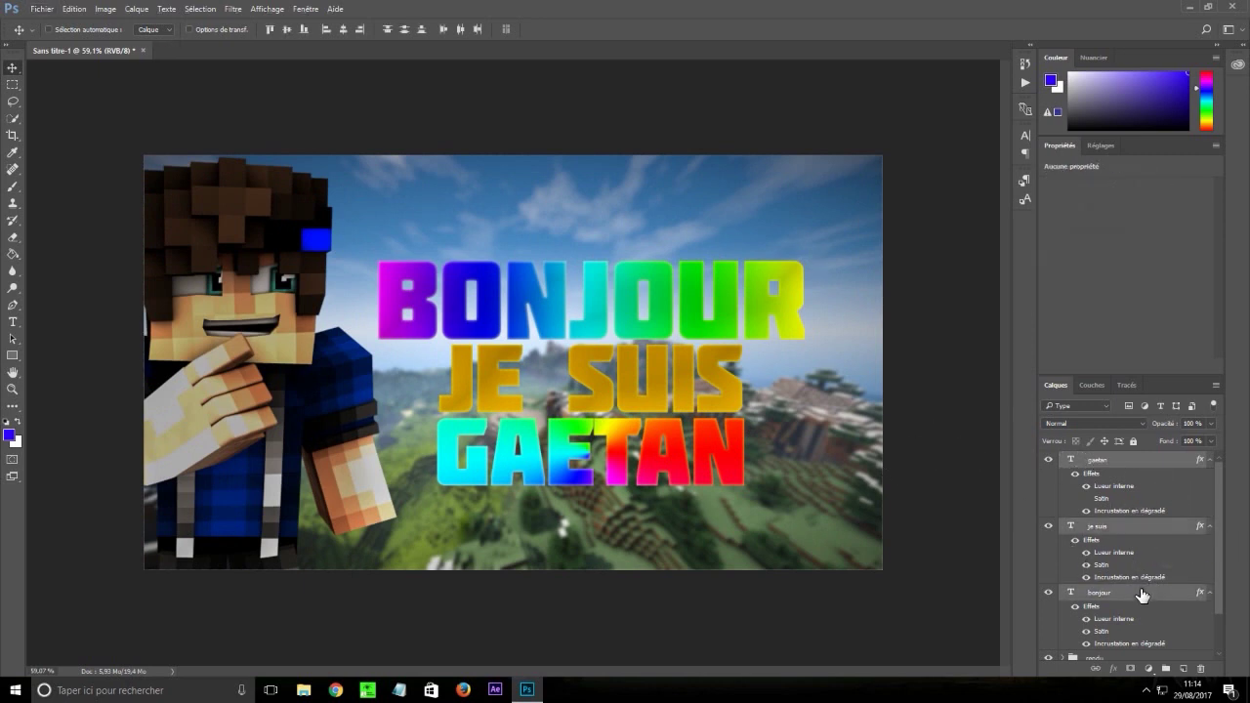
{"action": "left_click", "coordinate": [1167, 670]}
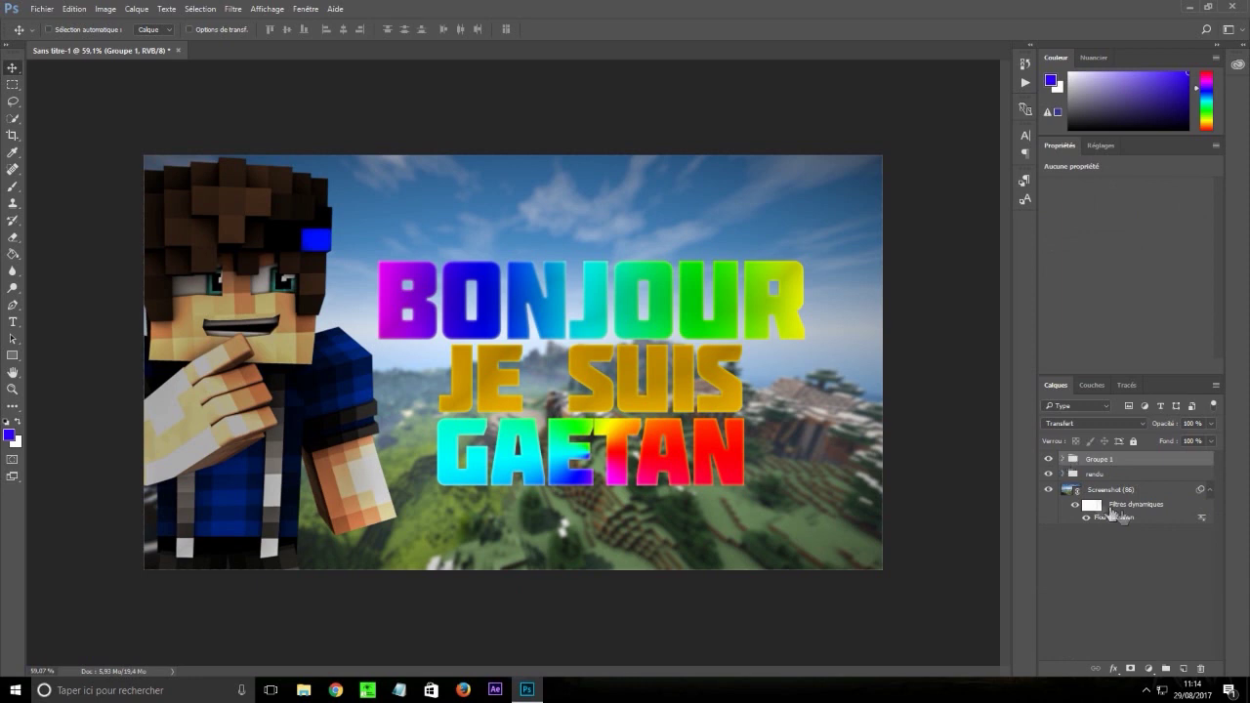
{"action": "left_click", "coordinate": [1063, 459]}
{"action": "left_click", "coordinate": [1110, 478]}
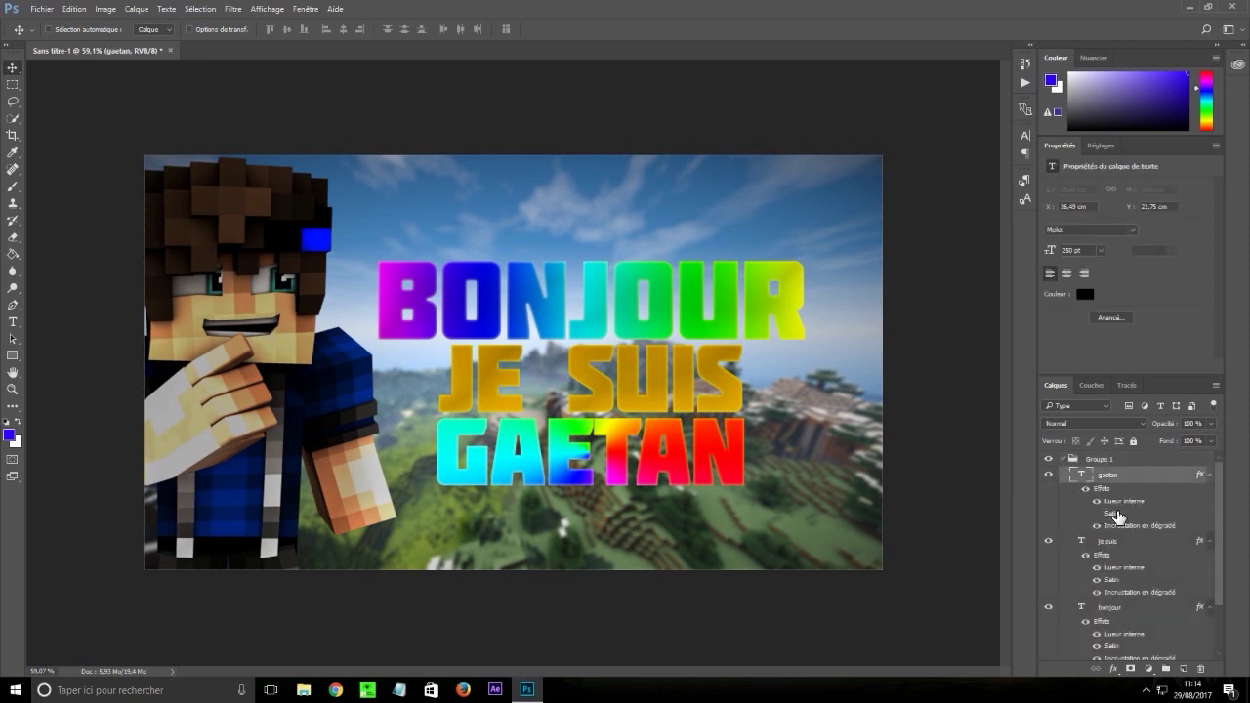
{"action": "scroll", "coordinate": [1118, 517], "scroll_direction": "down", "scroll_amount": 1}
{"action": "left_click", "coordinate": [1122, 583], "text": "shift"}
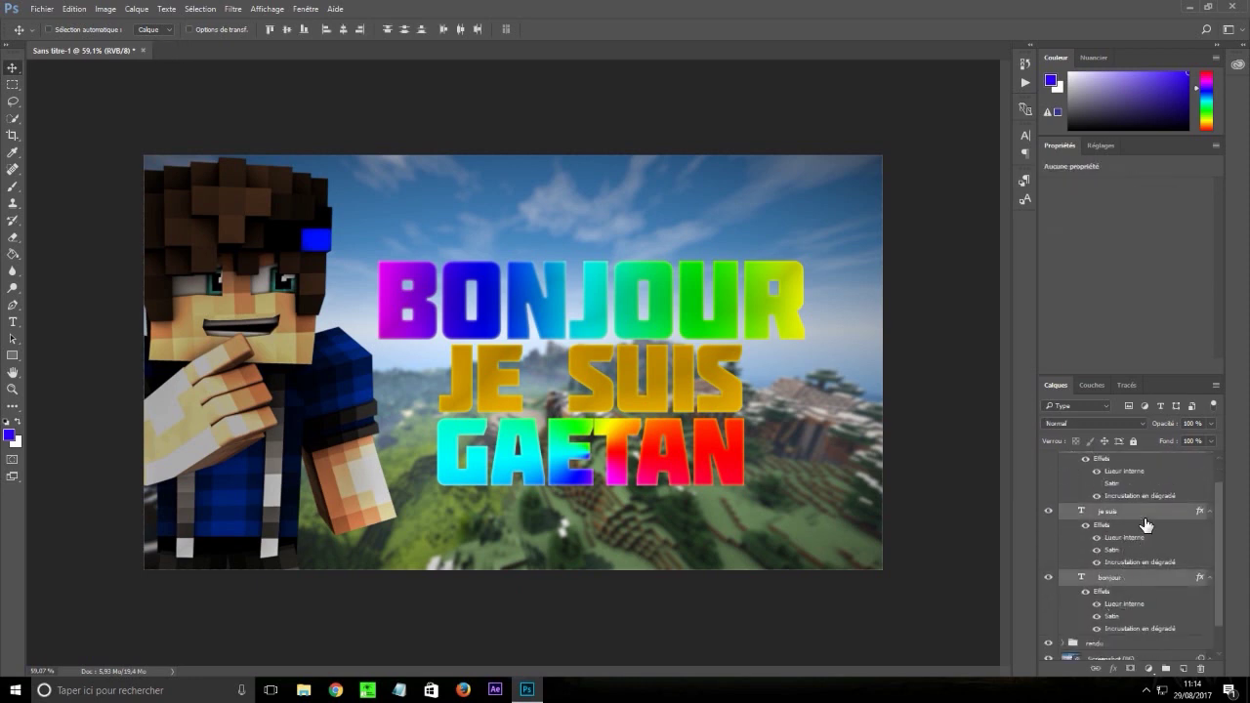
{"action": "scroll", "coordinate": [1133, 526], "scroll_direction": "up", "scroll_amount": 1}
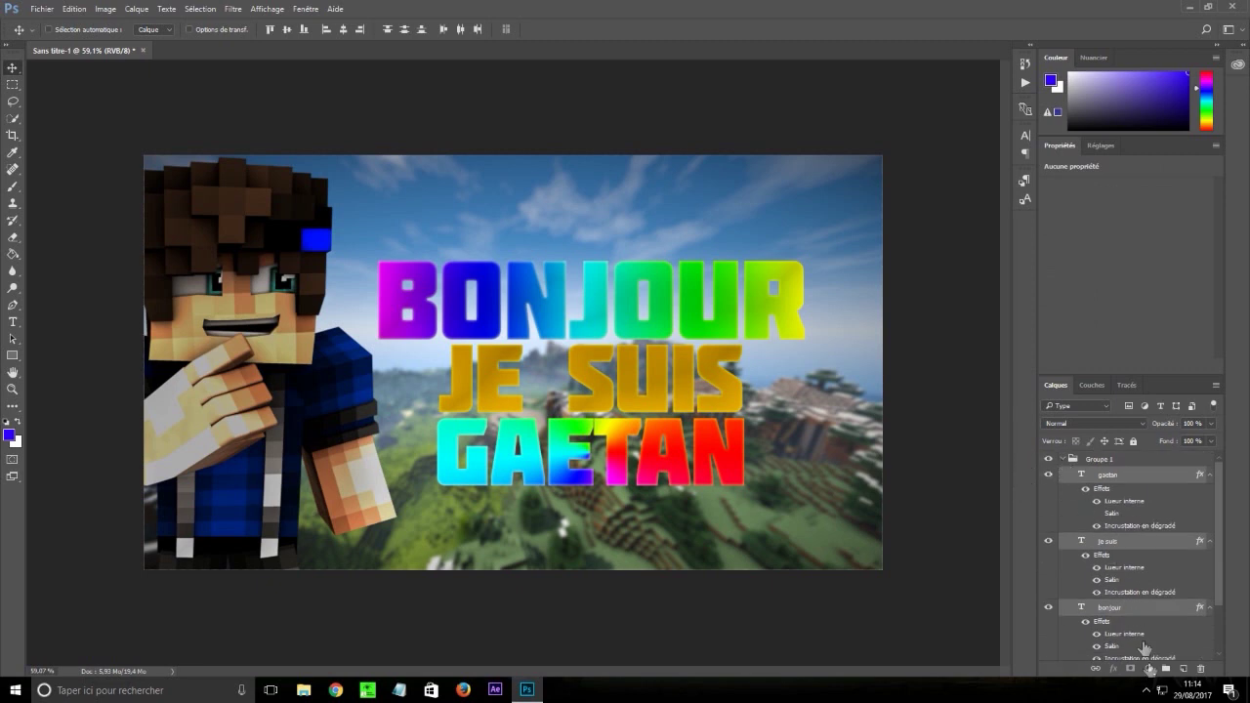
{"action": "left_click", "coordinate": [1079, 461]}
{"action": "left_click", "coordinate": [1064, 460]}
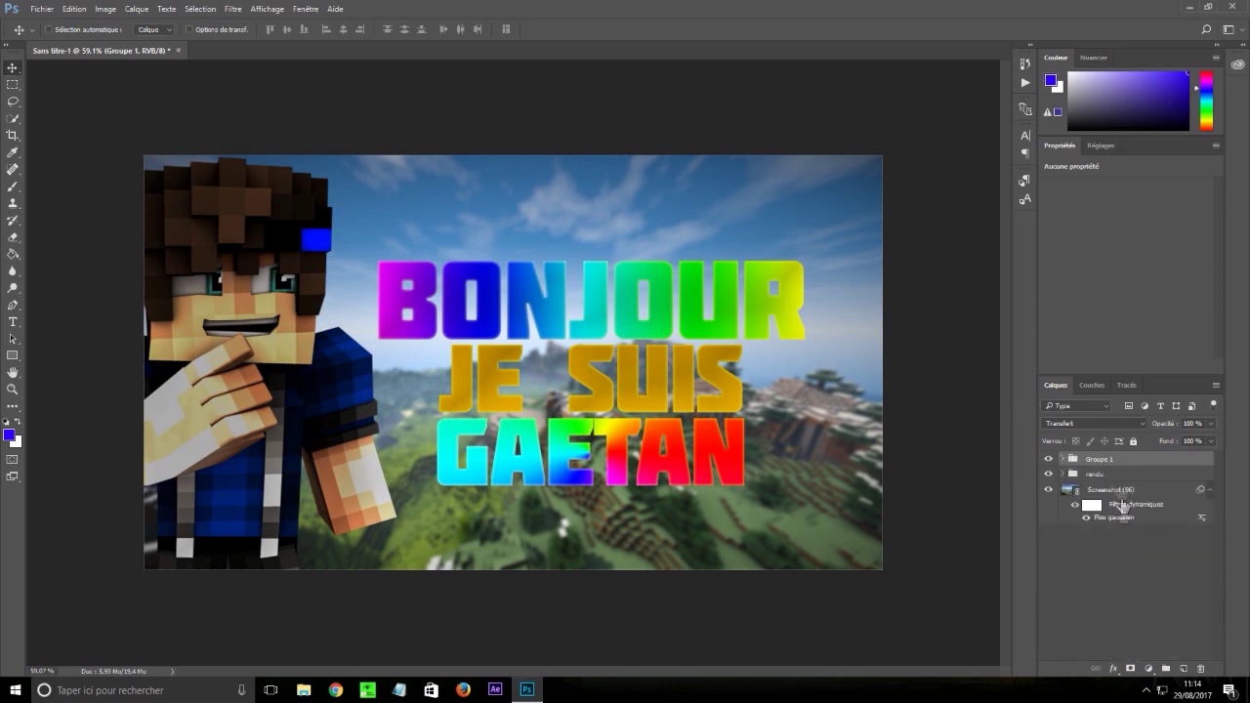
{"action": "right_click", "coordinate": [1134, 477]}
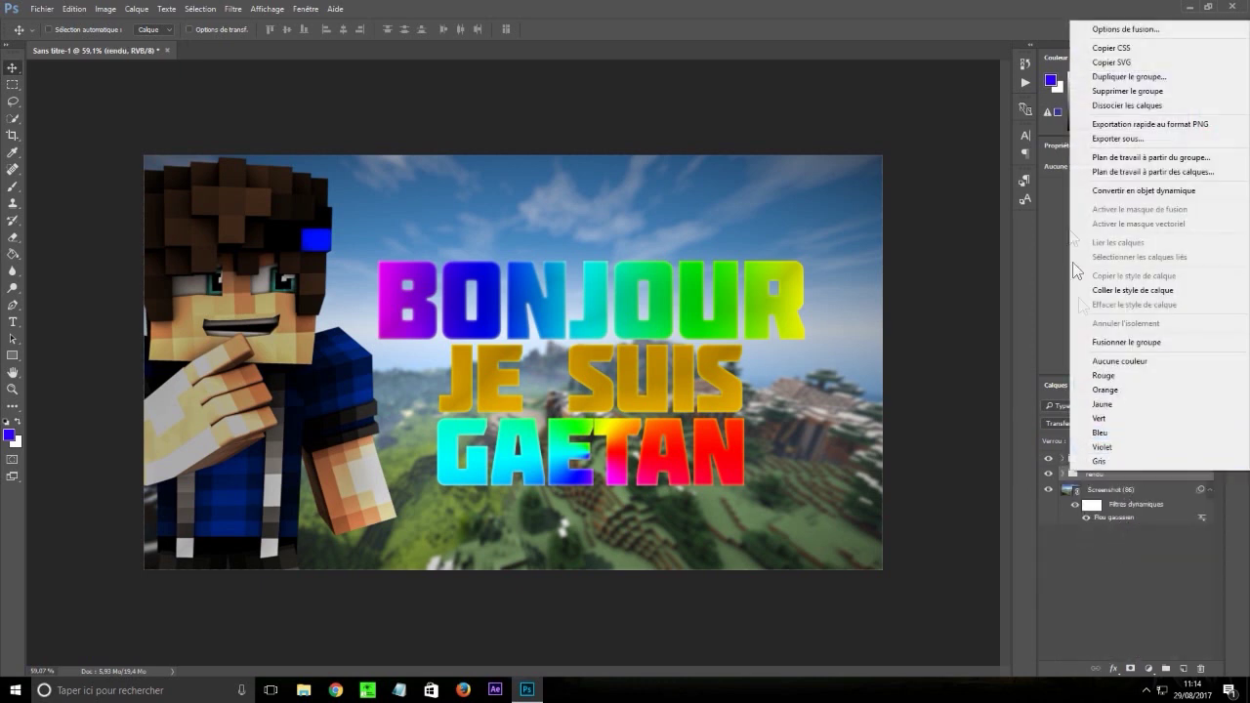
{"action": "left_click", "coordinate": [1113, 72]}
{"action": "left_click", "coordinate": [748, 211]}
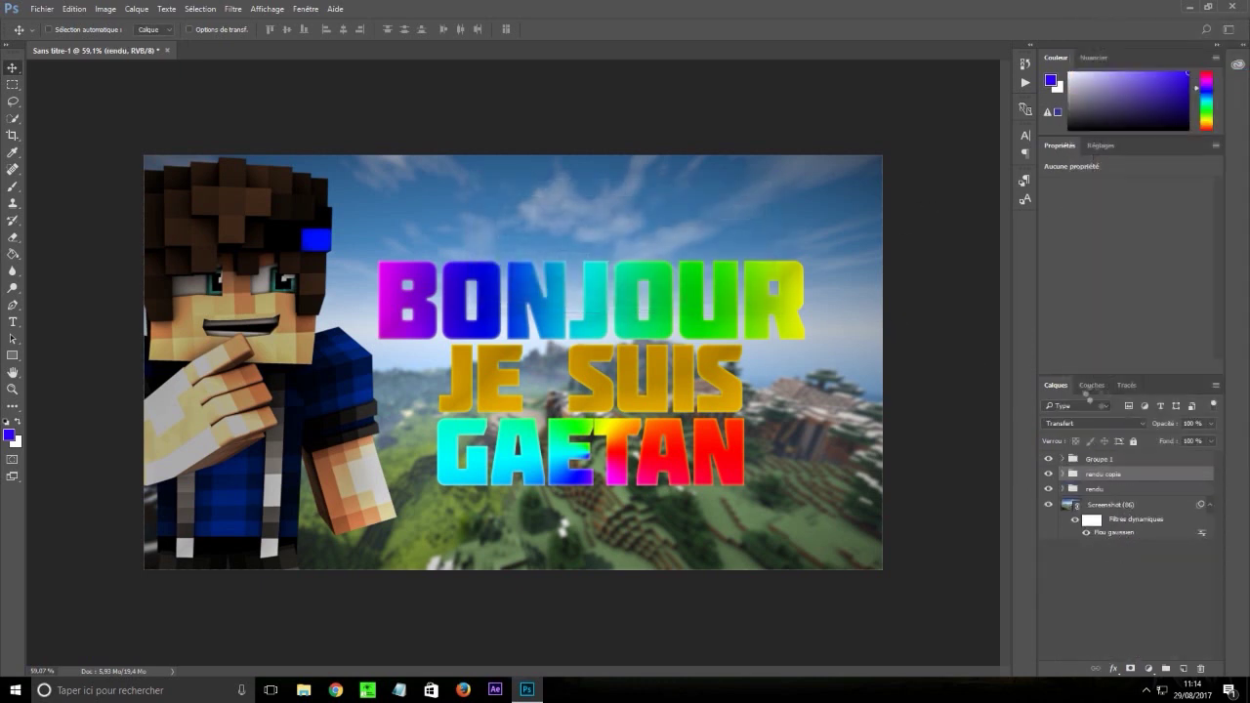
{"action": "key", "text": "Delete"}
{"action": "right_click", "coordinate": [1138, 473]}
{"action": "left_click", "coordinate": [1138, 480]}
Duplicate the text group "Groupe 1" and hide the original group
{"action": "left_click", "coordinate": [1138, 459]}
{"action": "right_click", "coordinate": [1138, 459]}
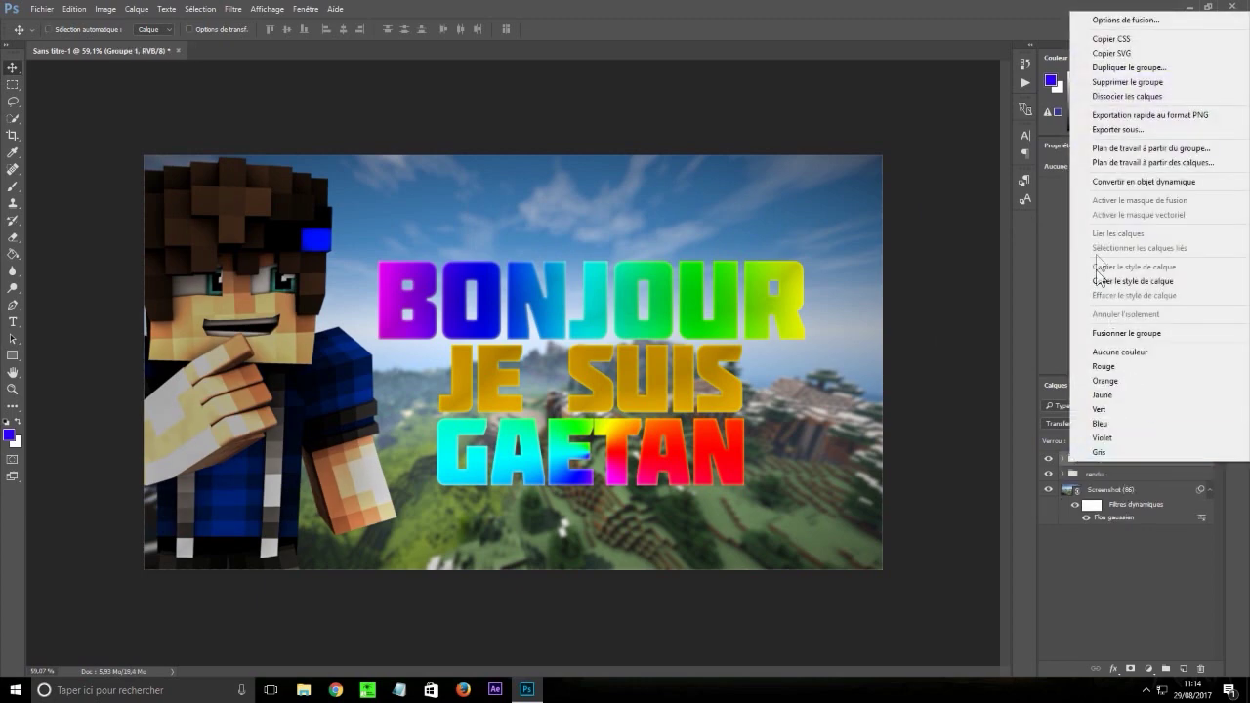
{"action": "left_click", "coordinate": [1108, 75]}
{"action": "left_click", "coordinate": [747, 211]}
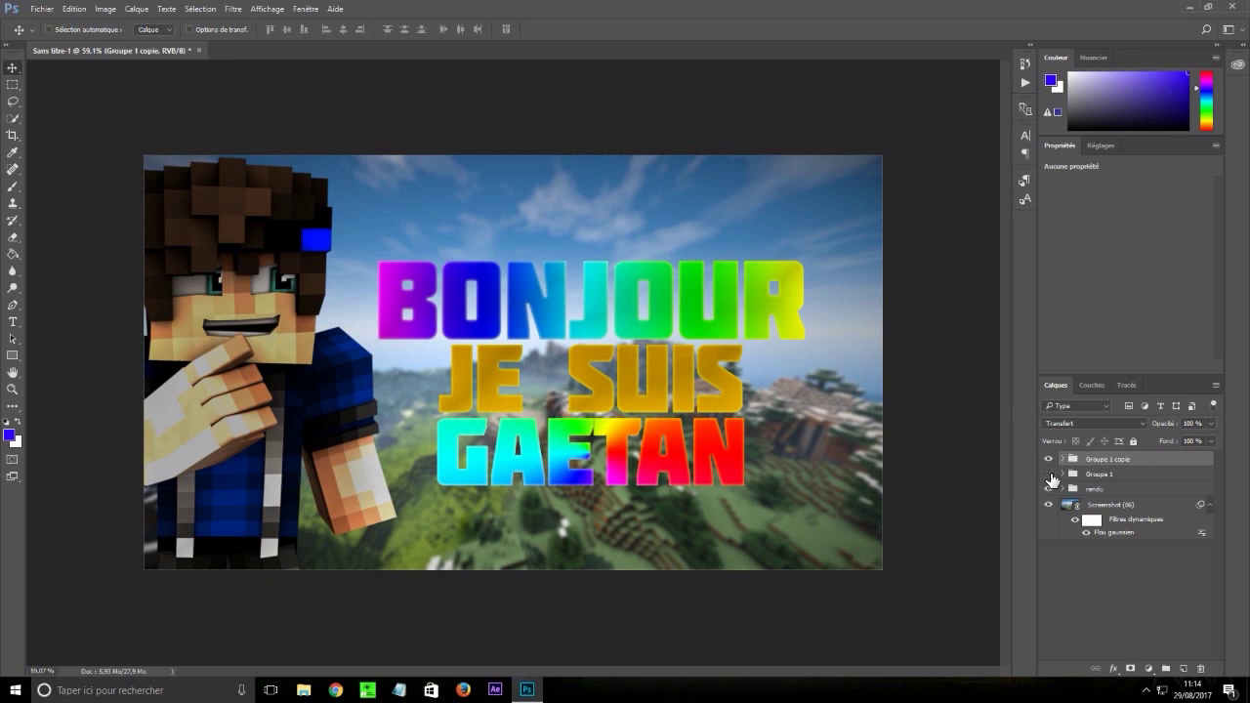
Convert the duplicated text group into a smart object
{"action": "right_click", "coordinate": [1193, 467]}
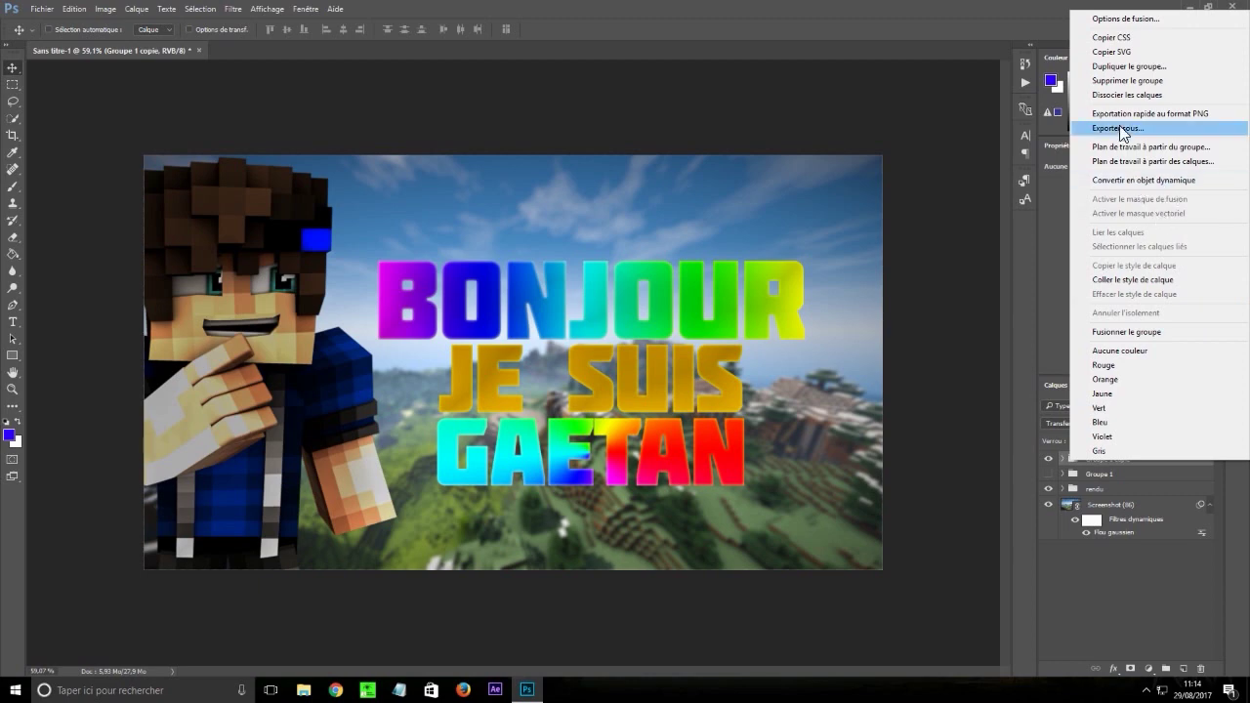
{"action": "left_click", "coordinate": [1219, 469]}
{"action": "right_click", "coordinate": [1206, 458]}
{"action": "left_click", "coordinate": [1117, 175]}
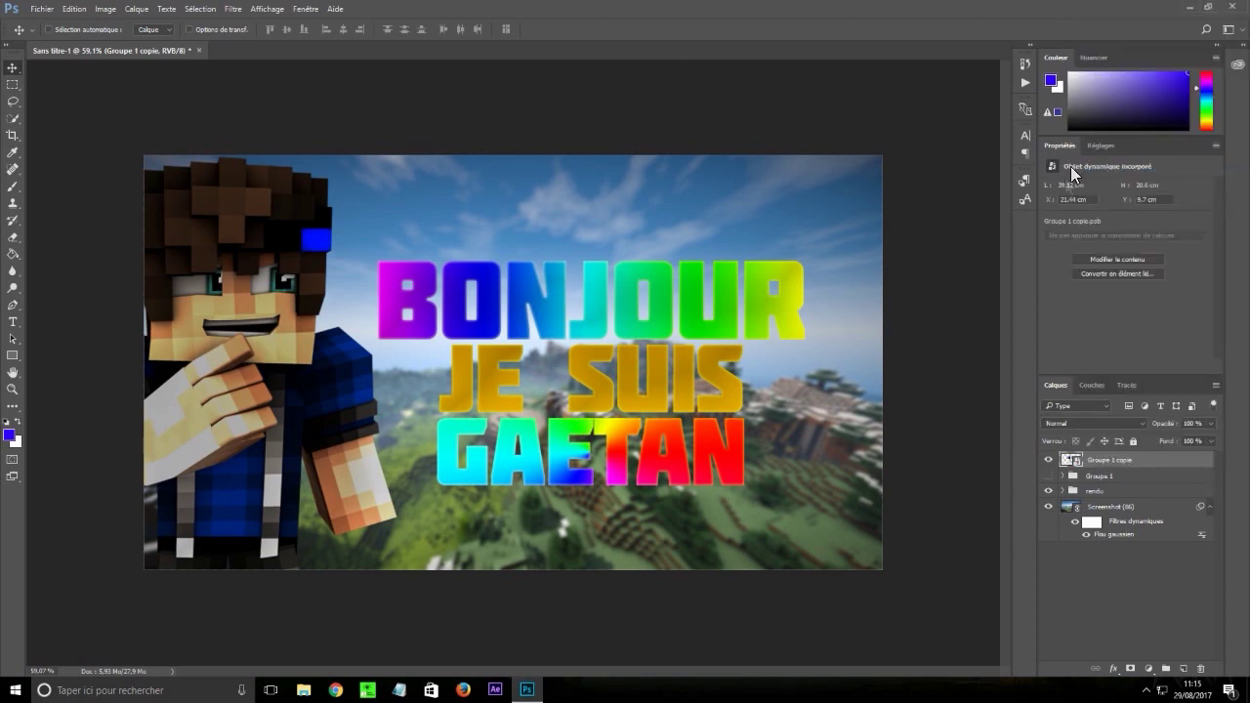
Add a 25 px black stroke with the position Extérieur to the text smart object and apply the layer style
{"action": "double_click", "coordinate": [1200, 469]}
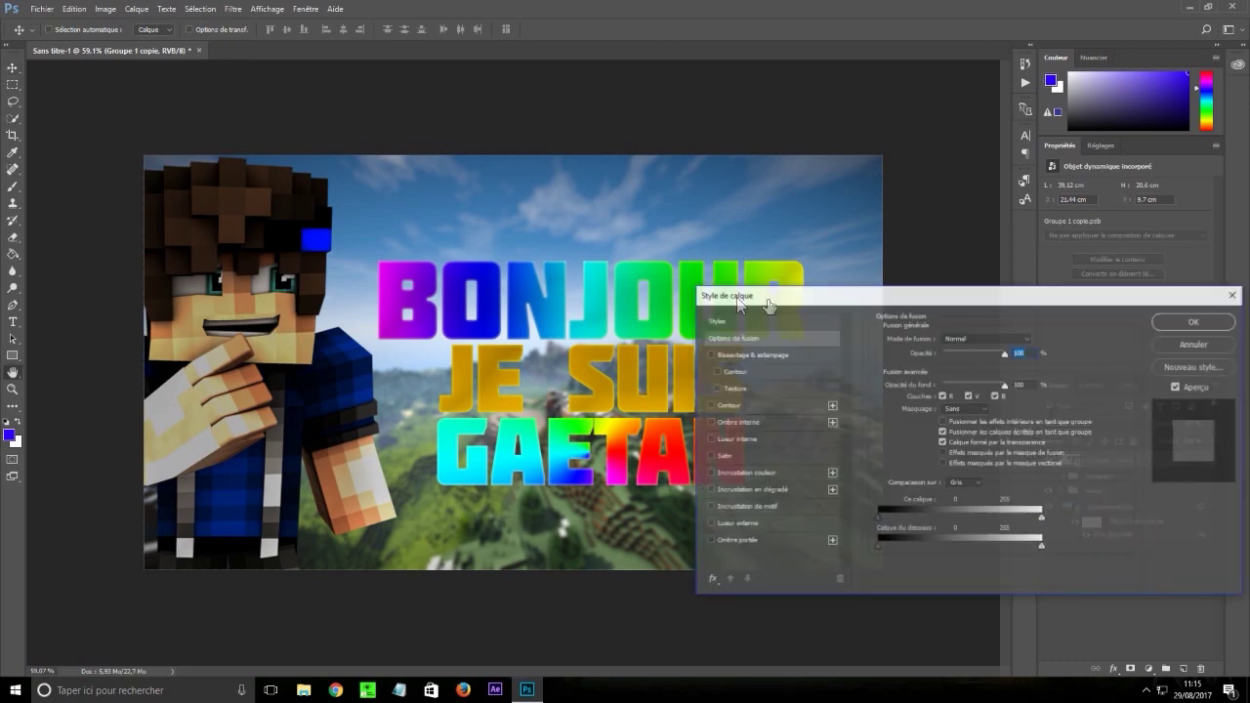
{"action": "left_click", "coordinate": [728, 405]}
{"action": "left_click_drag", "start_coordinate": [948, 338], "coordinate": [956, 343]}
{"action": "left_click", "coordinate": [967, 353]}
{"action": "left_click", "coordinate": [969, 361]}
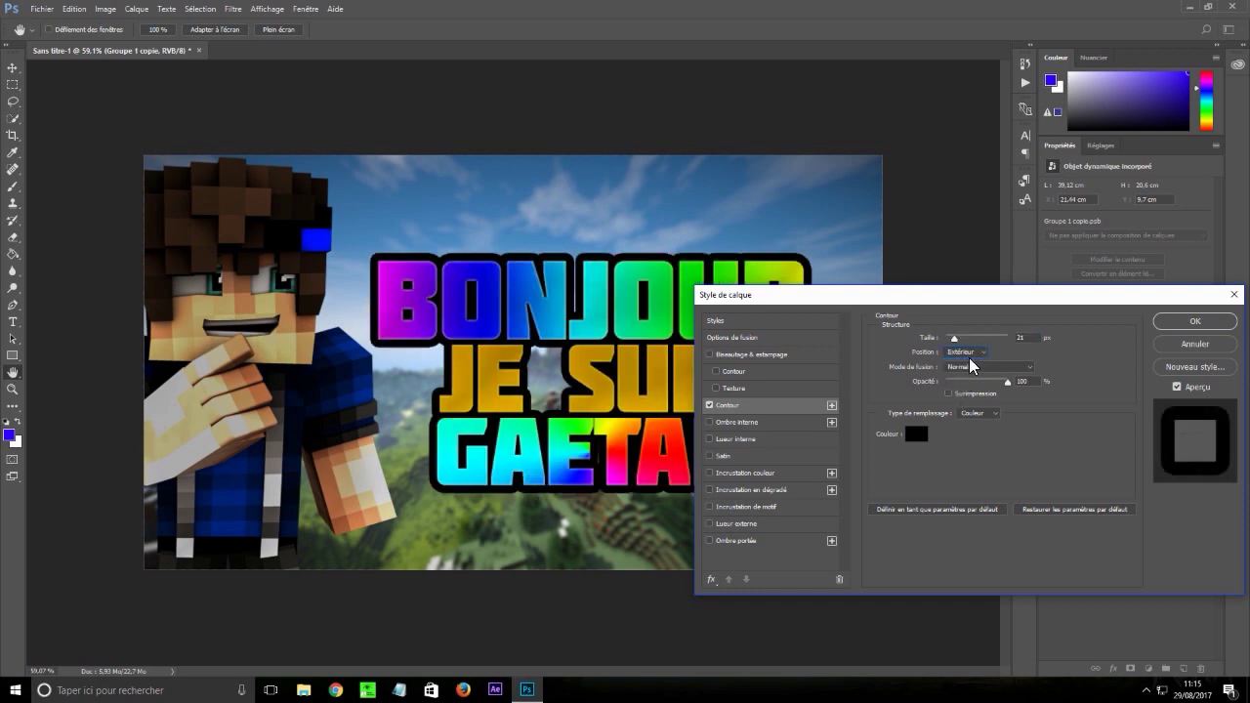
{"action": "double_click", "coordinate": [1009, 340]}
{"action": "type", "text": "25"}
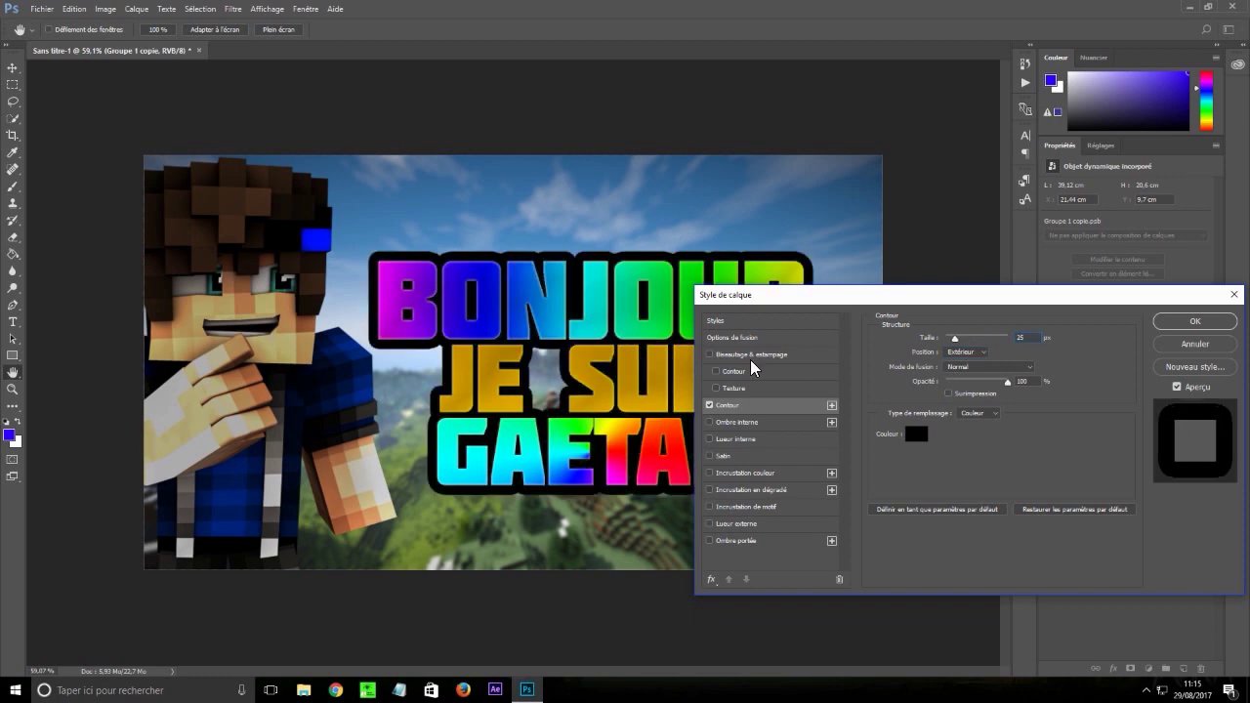
{"action": "key", "text": "Return"}
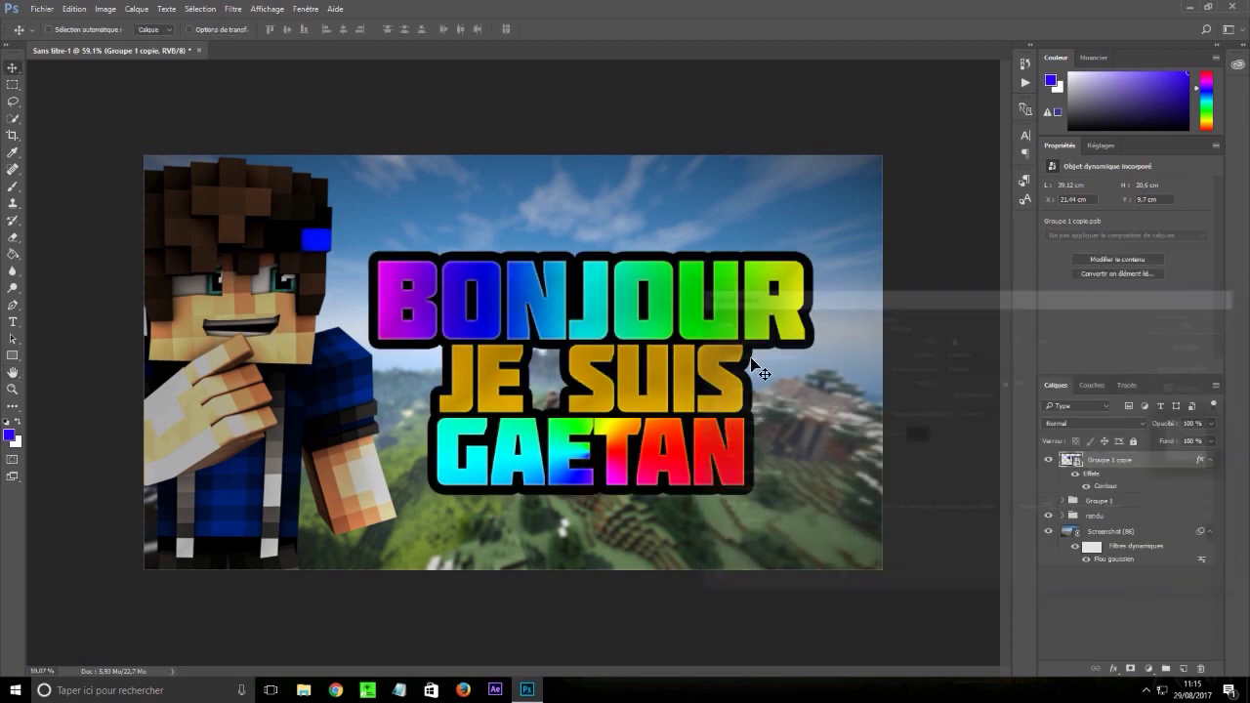
Convert the outlined text layer, including its stroke, into a new smart object
{"action": "right_click", "coordinate": [1173, 467]}
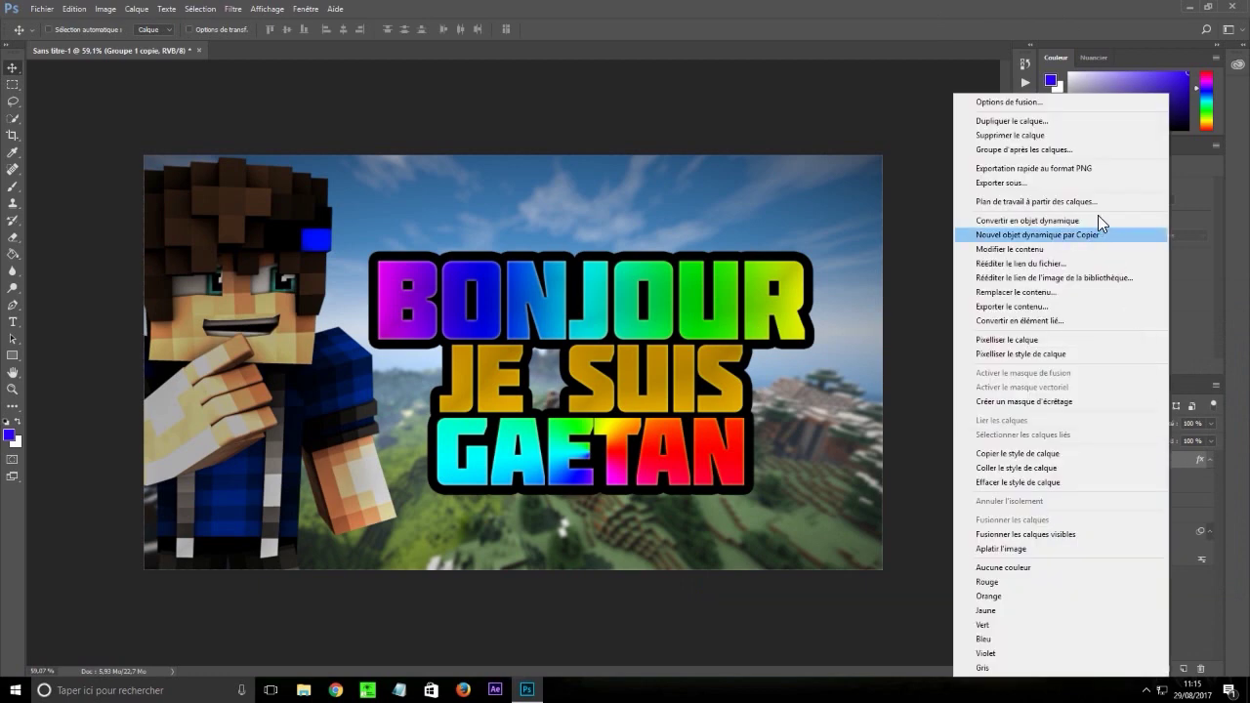
{"action": "left_click", "coordinate": [1092, 223]}
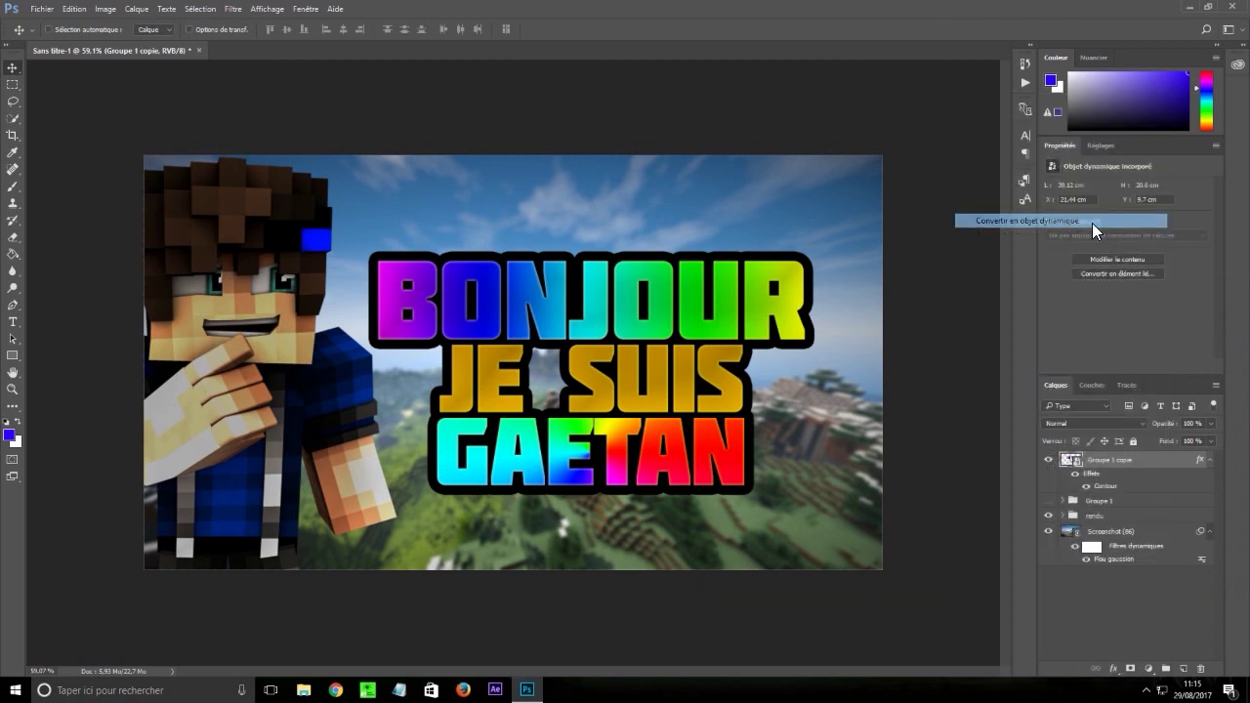
Add a white 20 px stroke with the position Extérieur around the black-outlined text smart object
{"action": "double_click", "coordinate": [1184, 460]}
{"action": "left_click", "coordinate": [726, 404]}
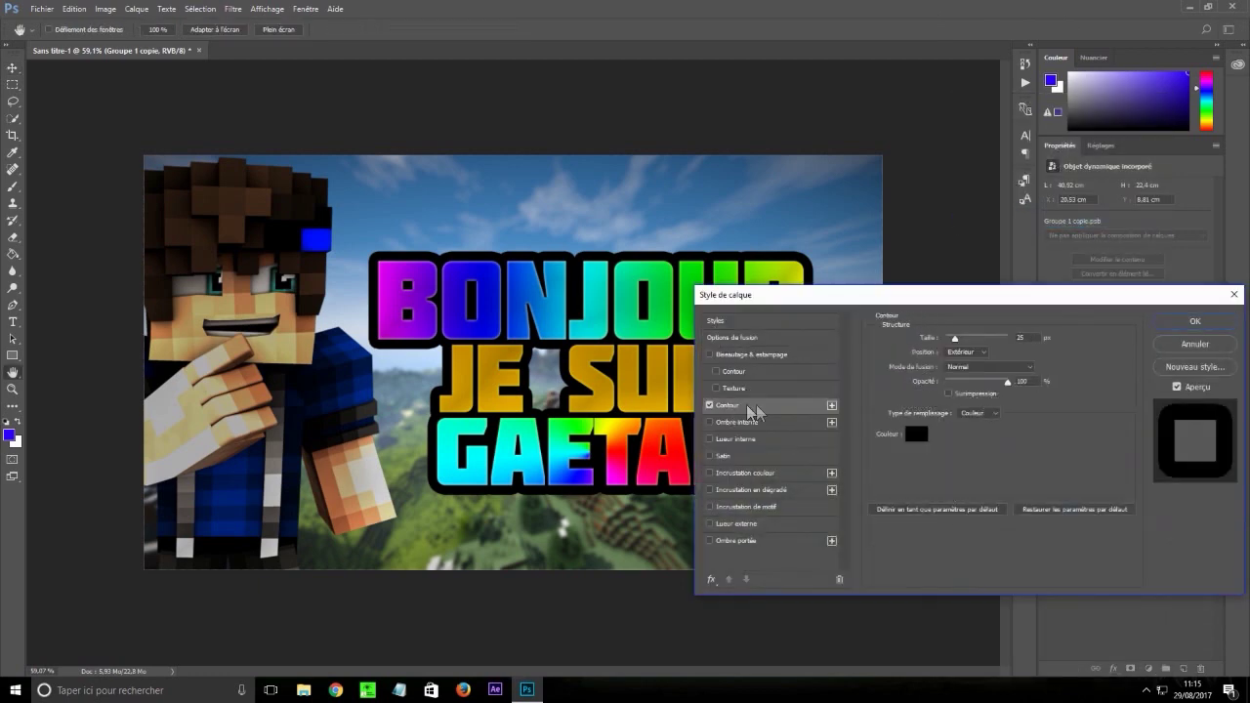
{"action": "left_click", "coordinate": [917, 435]}
{"action": "left_click_drag", "start_coordinate": [535, 213], "coordinate": [445, 122]}
{"action": "left_click", "coordinate": [746, 183]}
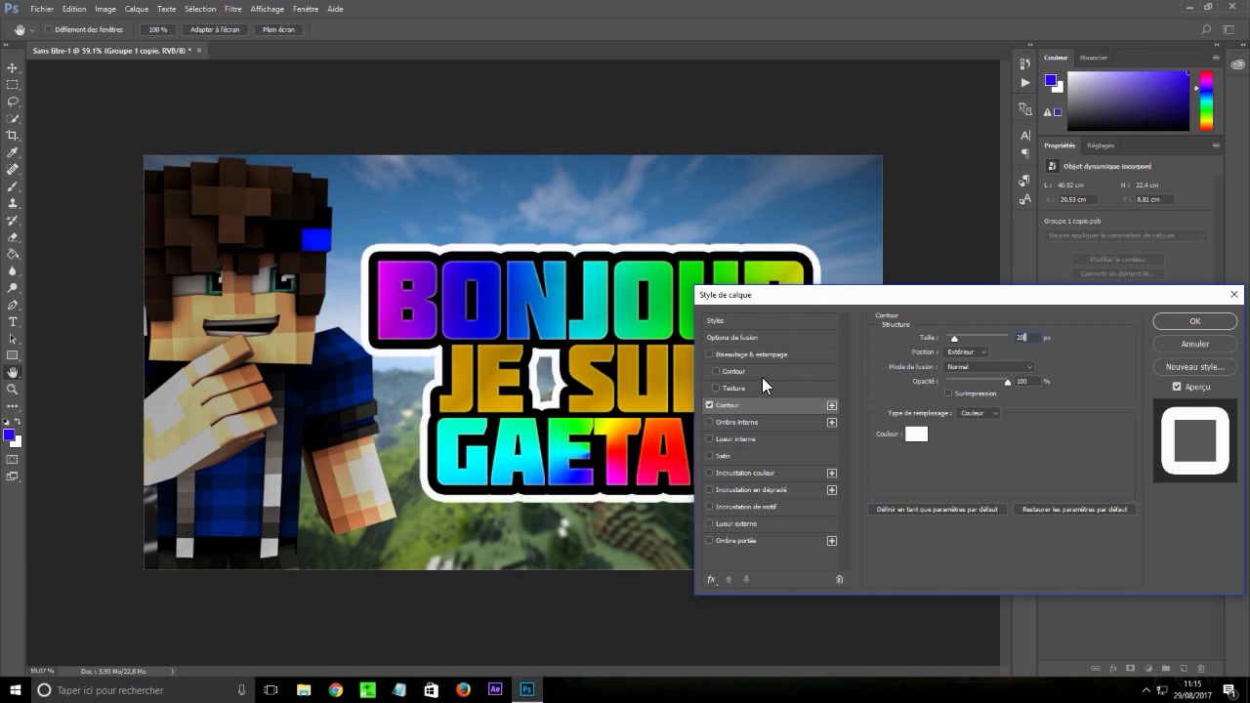
{"action": "key", "text": "Return"}
Show Groupe 1, enlarge it together with Groupe 1 copie to about 117 %, and reposition the text beside the character
{"action": "scroll", "coordinate": [623, 400], "scroll_direction": "down", "scroll_amount": 5, "text": "alt"}
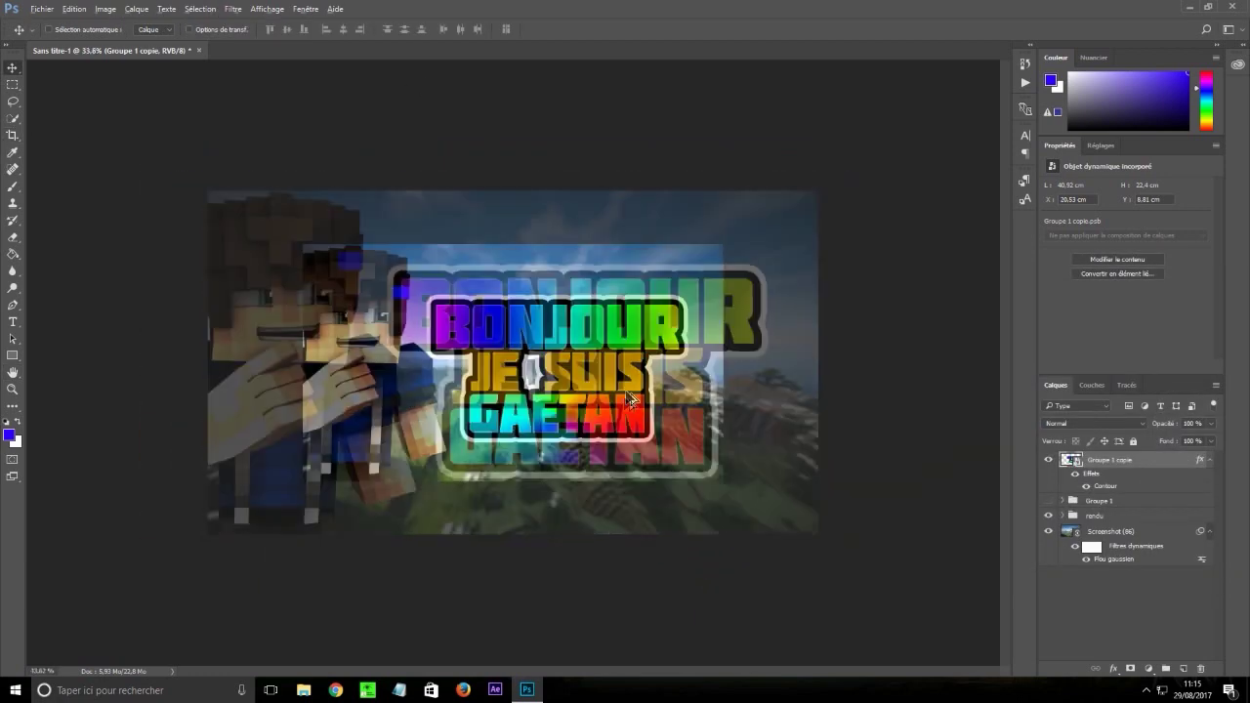
{"action": "scroll", "coordinate": [820, 351], "scroll_direction": "up", "scroll_amount": 4, "text": "alt"}
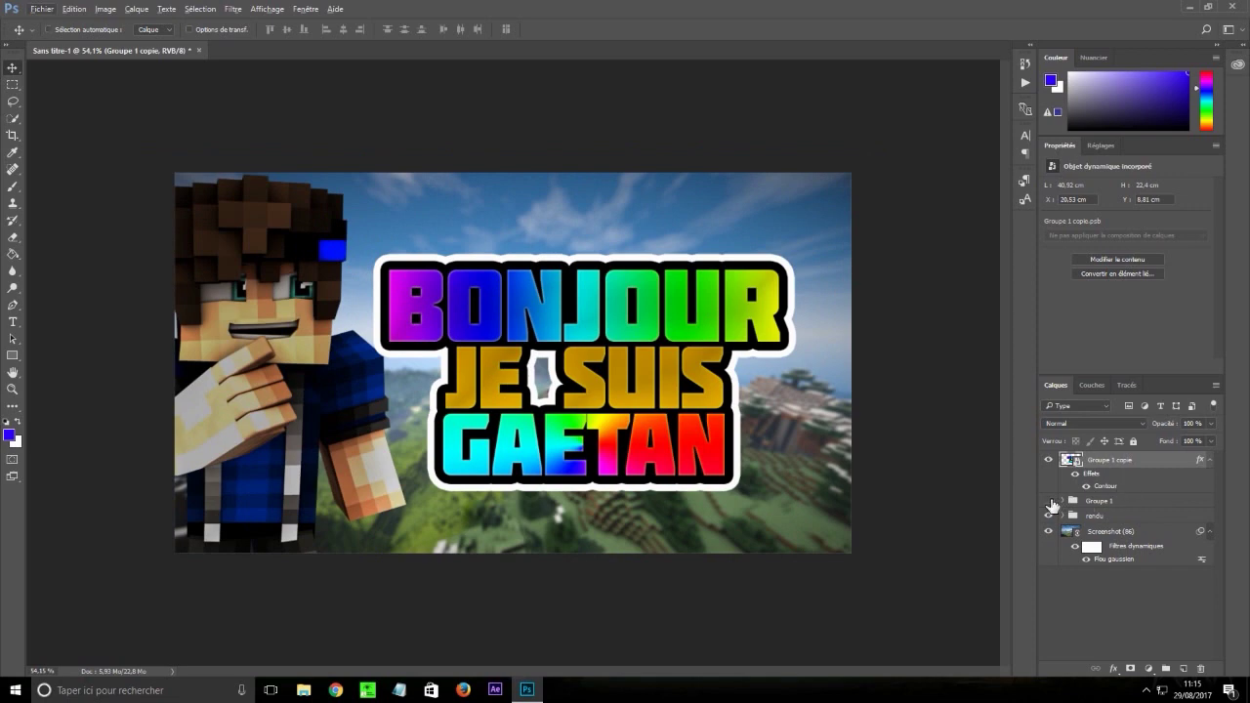
{"action": "left_click", "coordinate": [1108, 501], "text": "ctrl"}
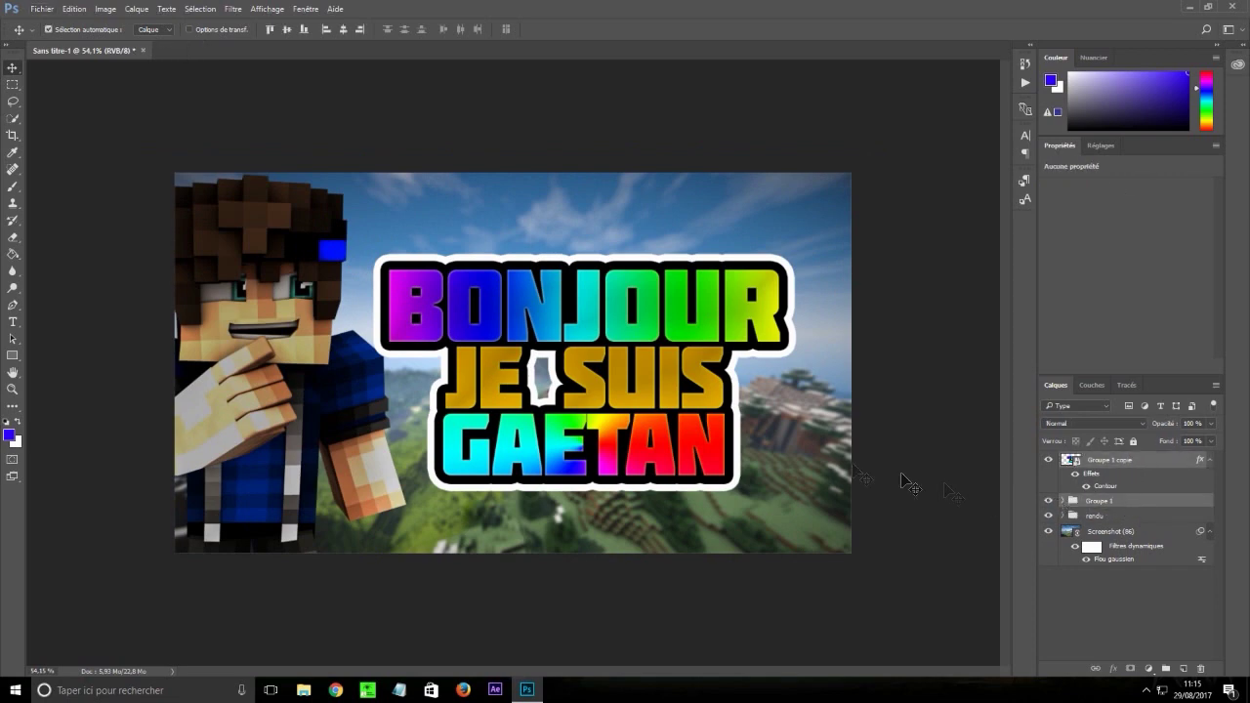
{"action": "key", "text": "ctrl+t"}
{"action": "left_click_drag", "start_coordinate": [789, 485], "coordinate": [860, 524]}
{"action": "left_click_drag", "start_coordinate": [720, 480], "coordinate": [704, 447]}
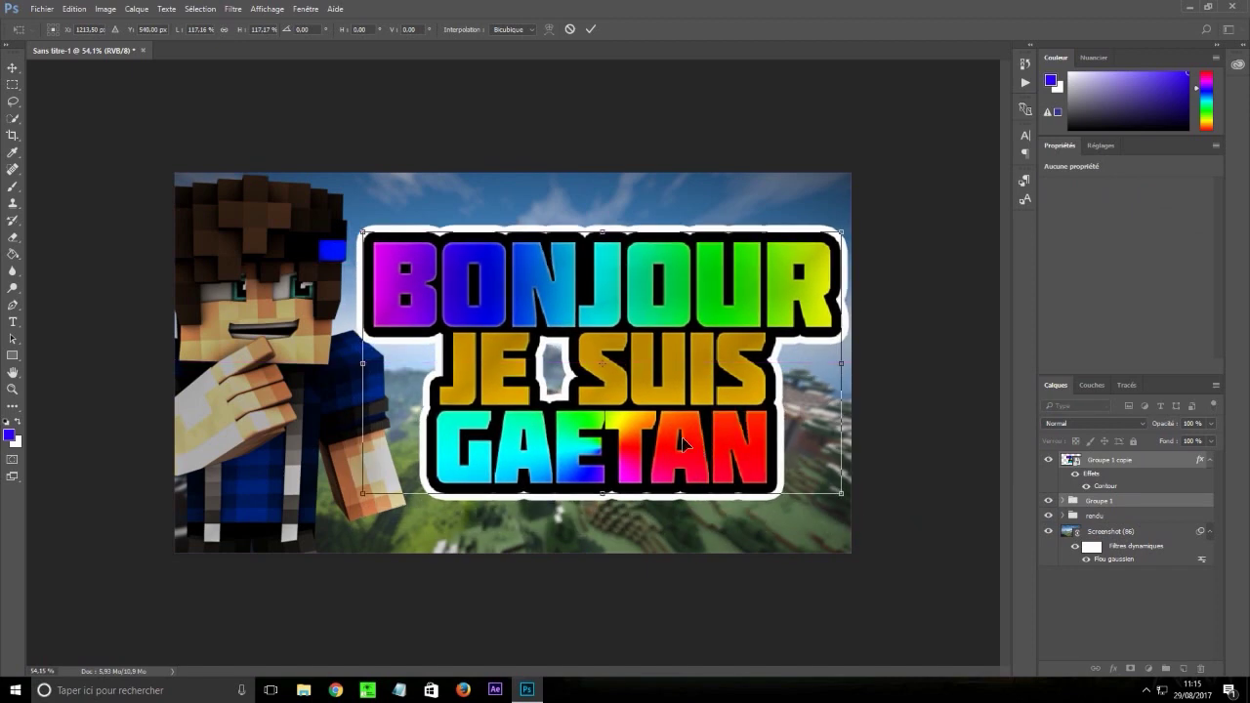
{"action": "key", "text": "Return"}
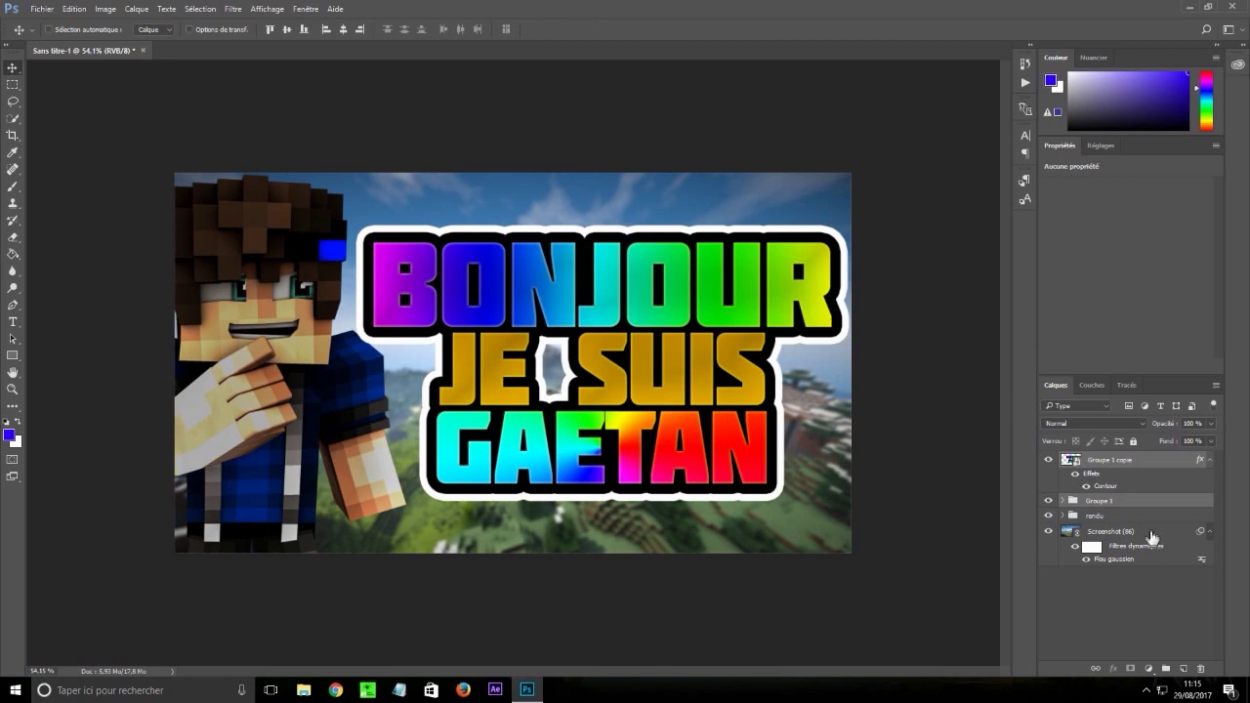
Start a linked import above the Screenshot (86) layer and browse to the SOurces folder inside GFX
{"action": "left_click", "coordinate": [1155, 534]}
{"action": "left_click", "coordinate": [29, 12]}
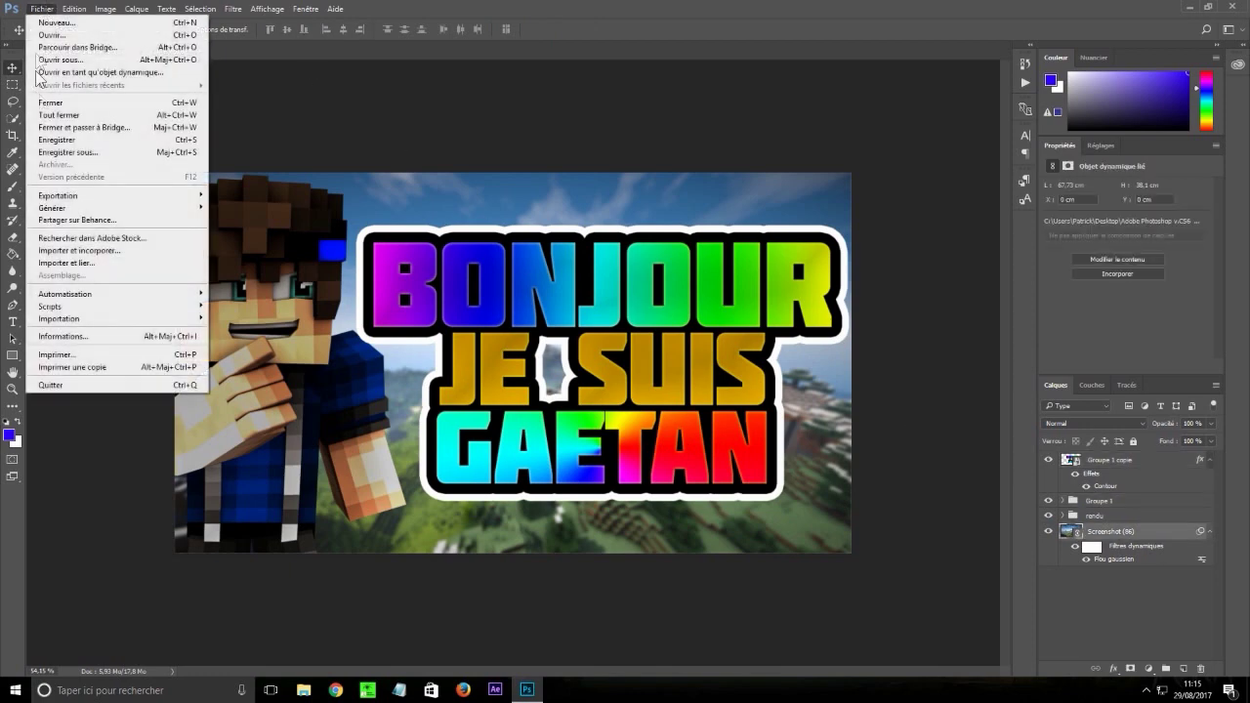
{"action": "left_click", "coordinate": [134, 266]}
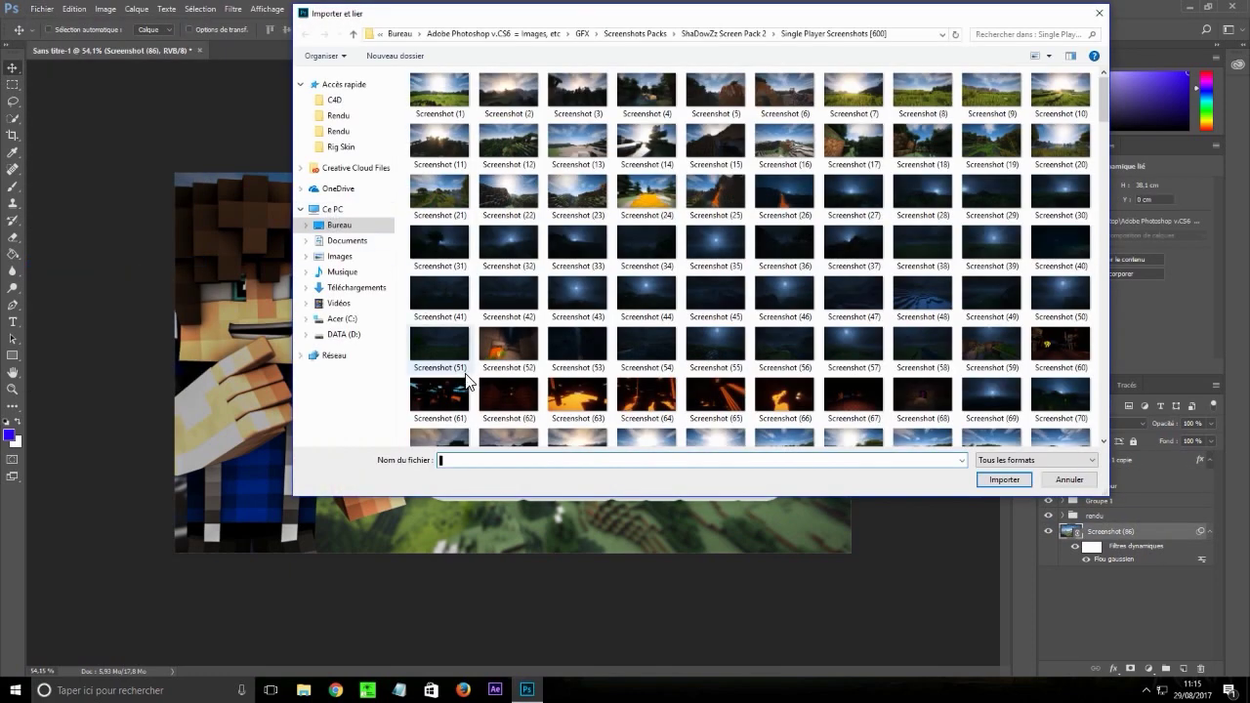
{"action": "left_click", "coordinate": [740, 34]}
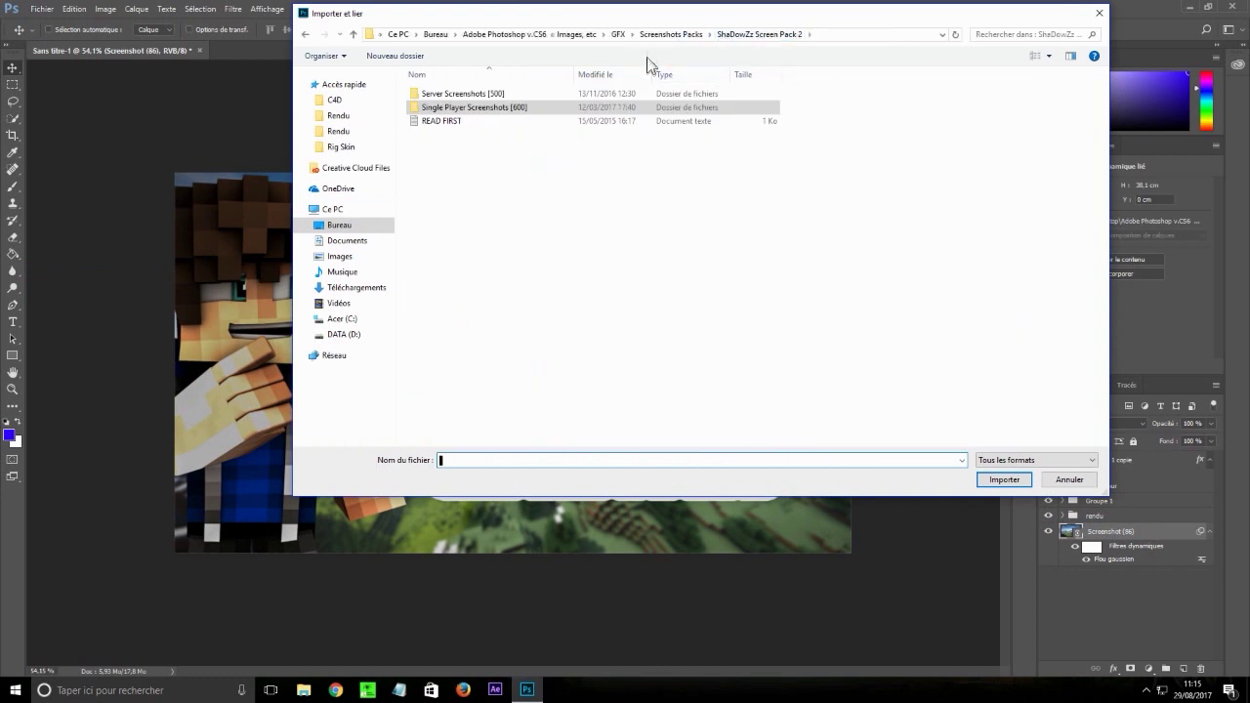
{"action": "left_click", "coordinate": [670, 35]}
{"action": "left_click", "coordinate": [619, 34]}
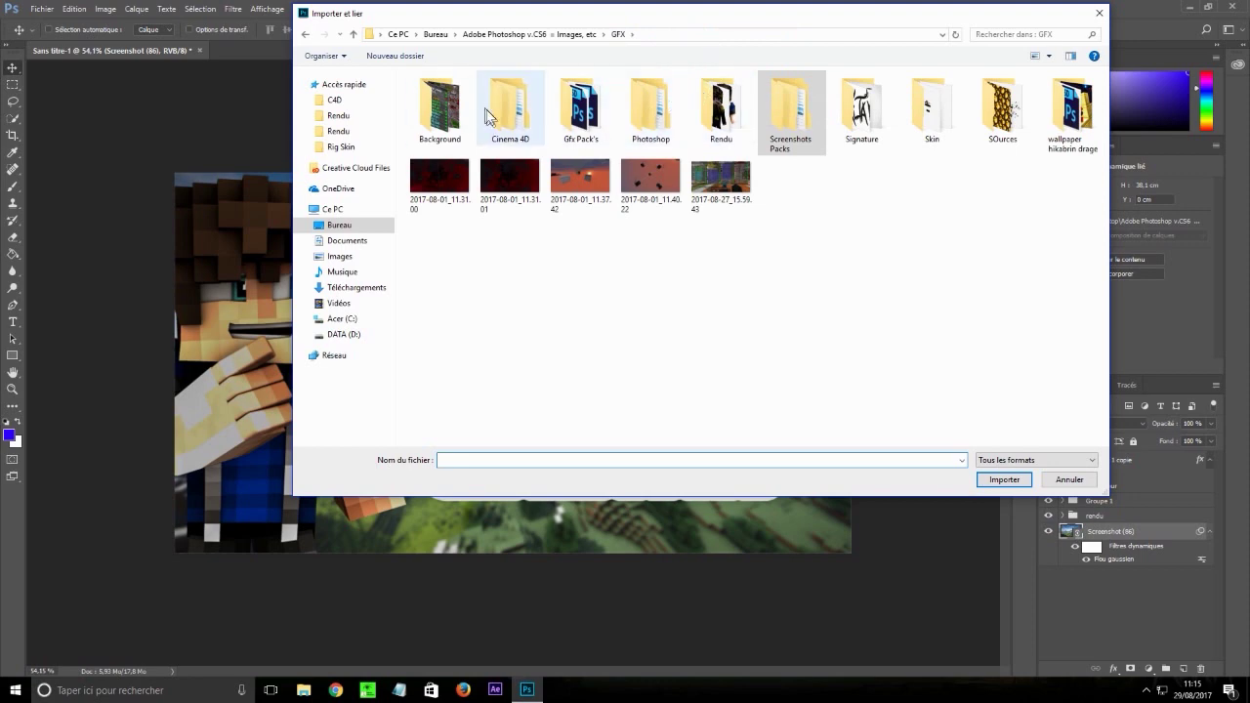
{"action": "double_click", "coordinate": [441, 106]}
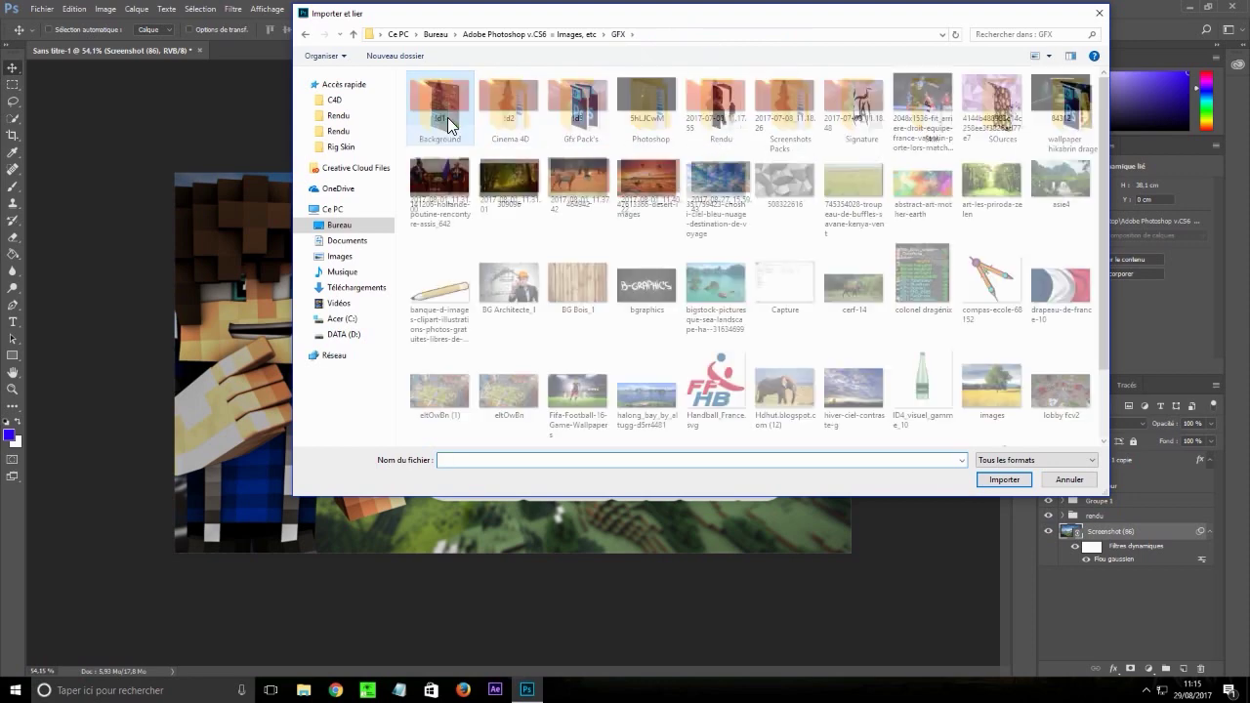
{"action": "scroll", "coordinate": [810, 259], "scroll_direction": "down", "scroll_amount": 2}
{"action": "key", "text": "alt+Left"}
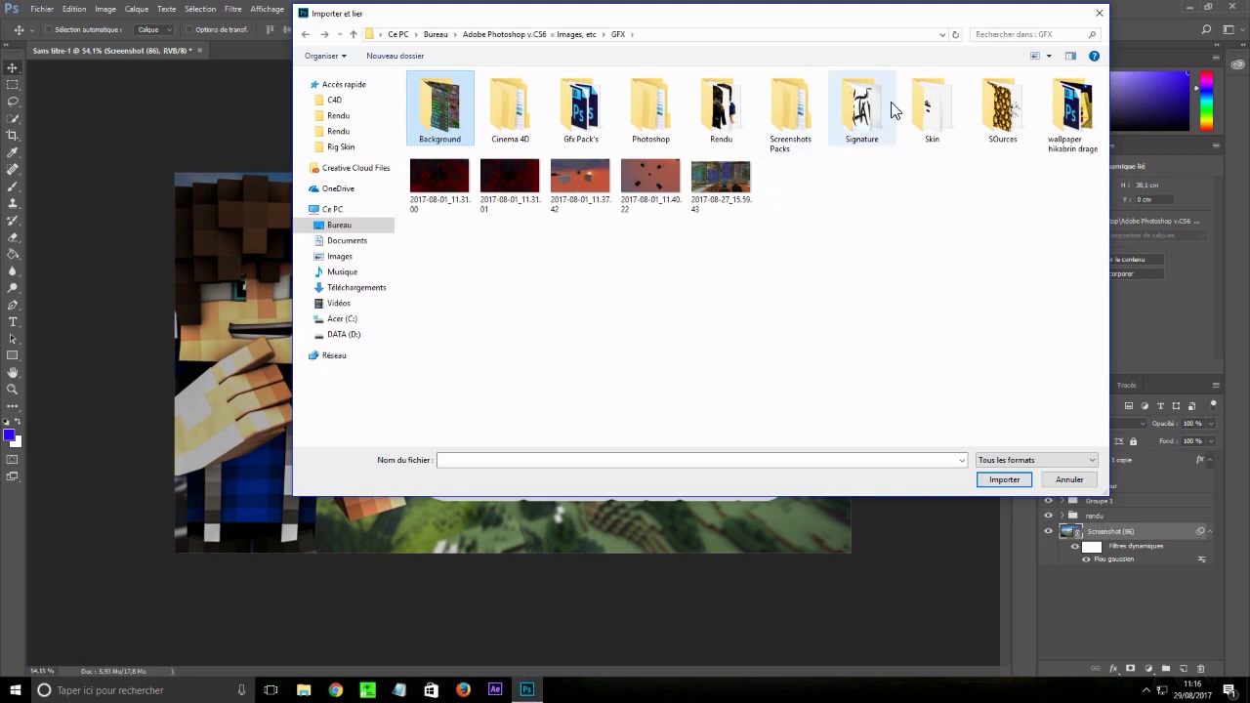
{"action": "double_click", "coordinate": [988, 122]}
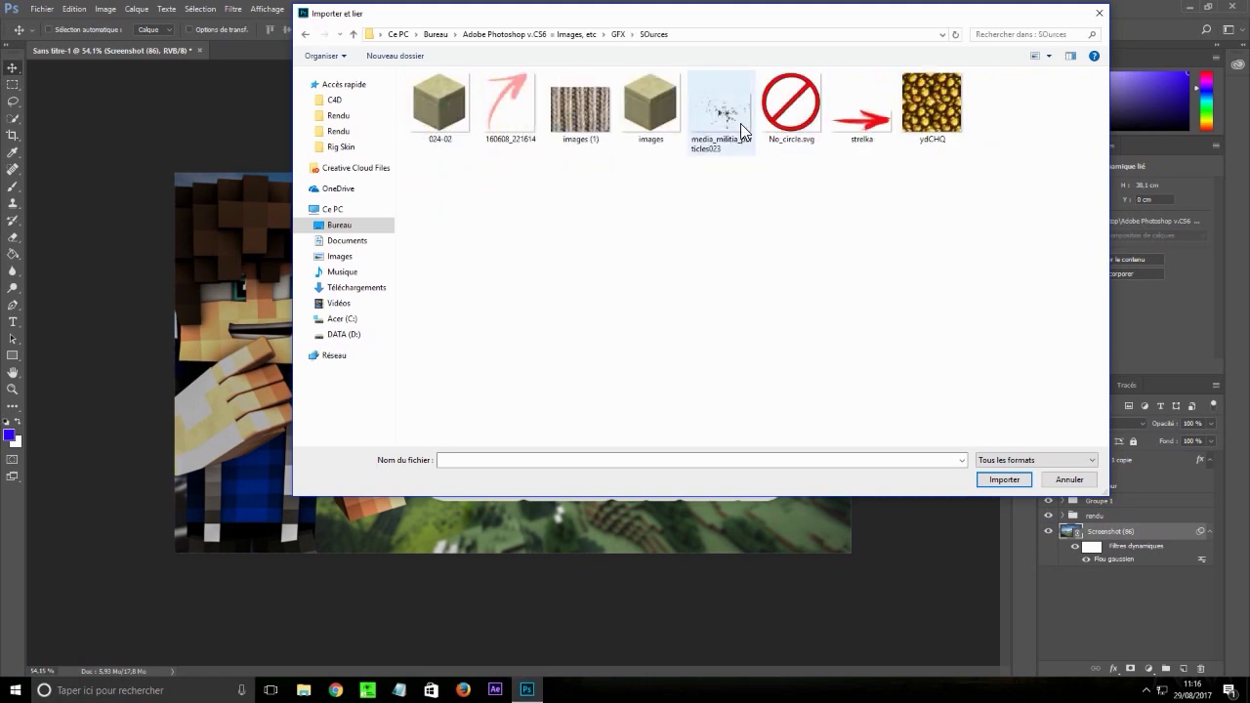
Place media_militia_particles023 as a linked image, enlarged to about 73 × 49 cm so it spreads across the canvas behind the text
{"action": "key", "text": "Escape"}
{"action": "left_click_drag", "start_coordinate": [641, 284], "coordinate": [1169, 144]}
{"action": "left_click_drag", "start_coordinate": [891, 272], "coordinate": [689, 414]}
{"action": "key", "text": "Return"}
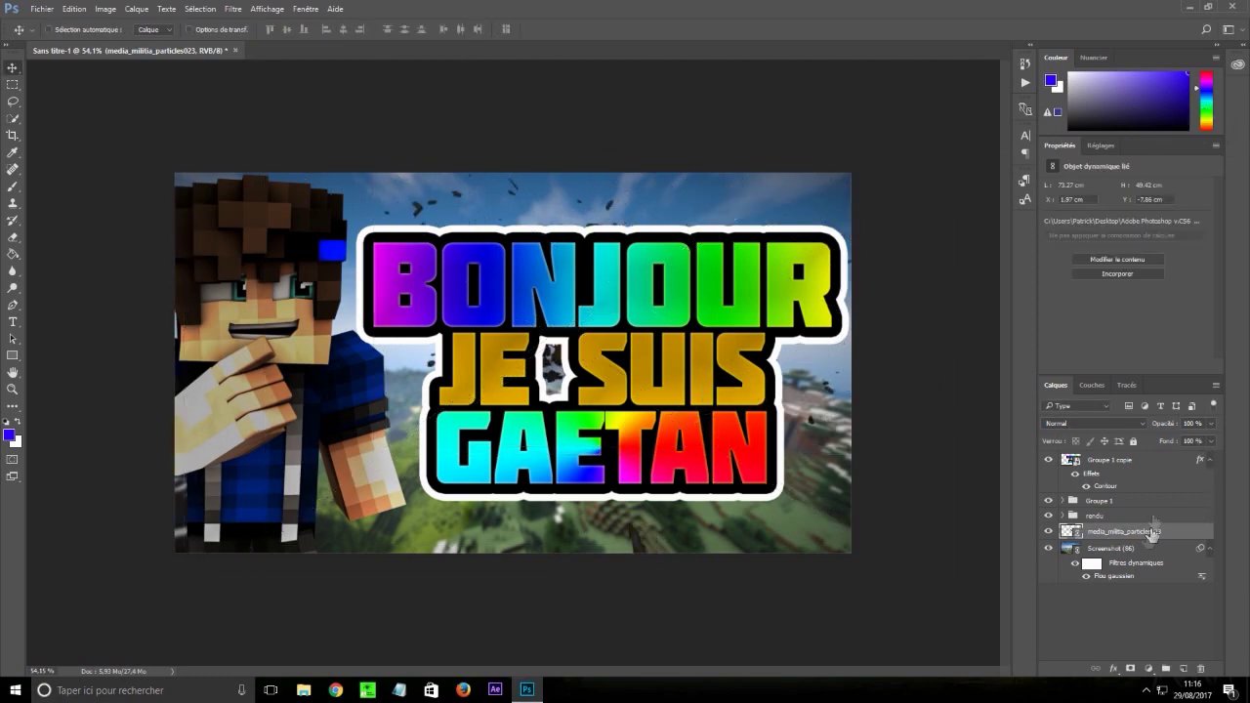
Add a colour overlay to the particles layer using the gold sampled from the JE SUIS text
{"action": "double_click", "coordinate": [1201, 538]}
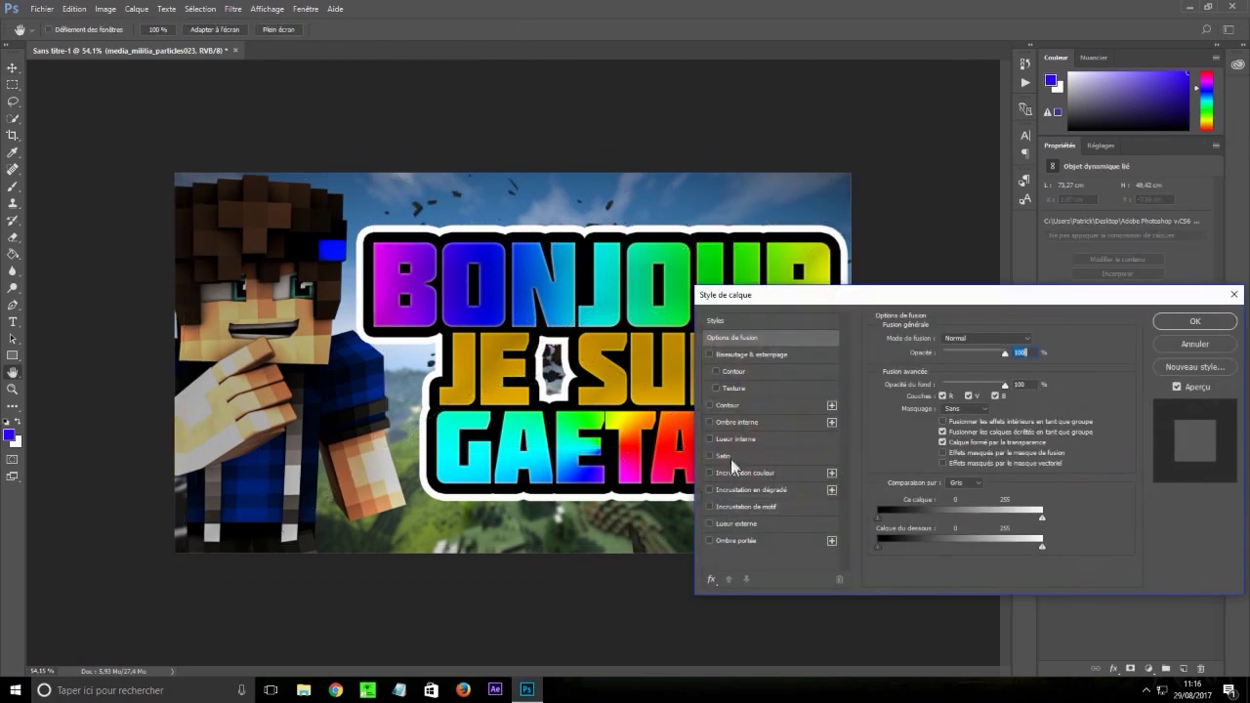
{"action": "left_click", "coordinate": [728, 473]}
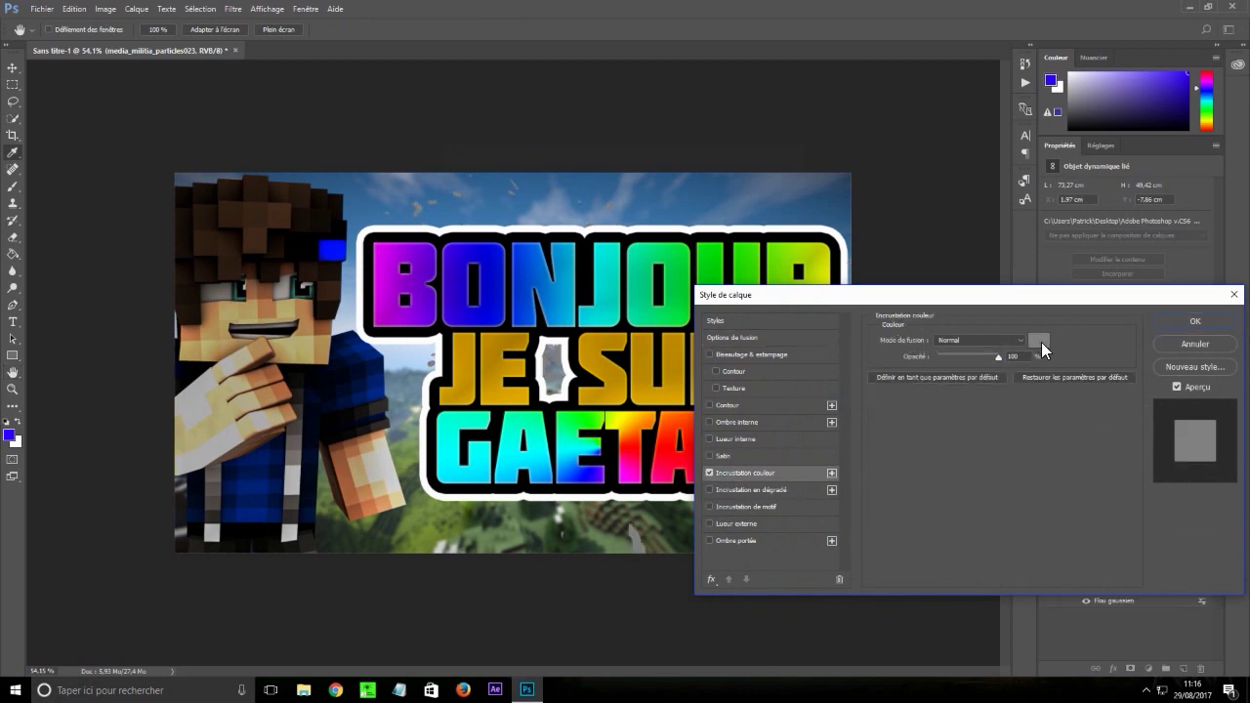
{"action": "left_click", "coordinate": [1039, 341]}
{"action": "left_click_drag", "start_coordinate": [649, 153], "coordinate": [925, 231]}
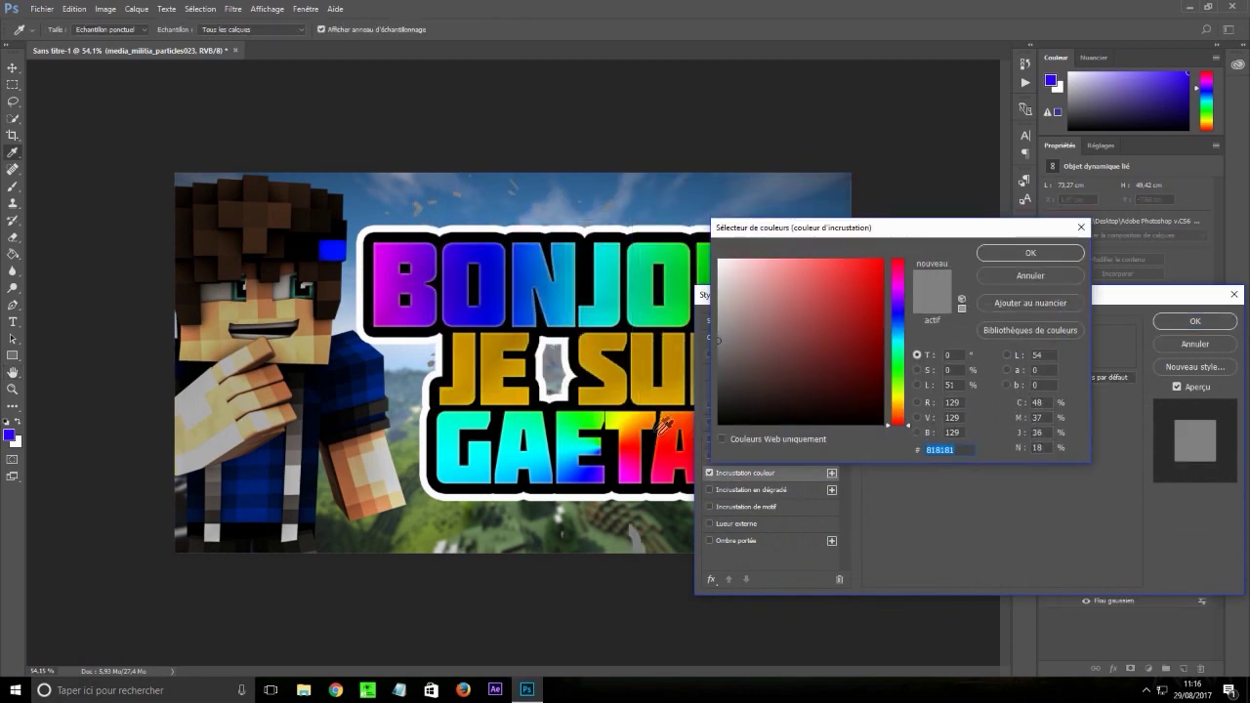
{"action": "left_click", "coordinate": [605, 354]}
{"action": "left_click", "coordinate": [1031, 253]}
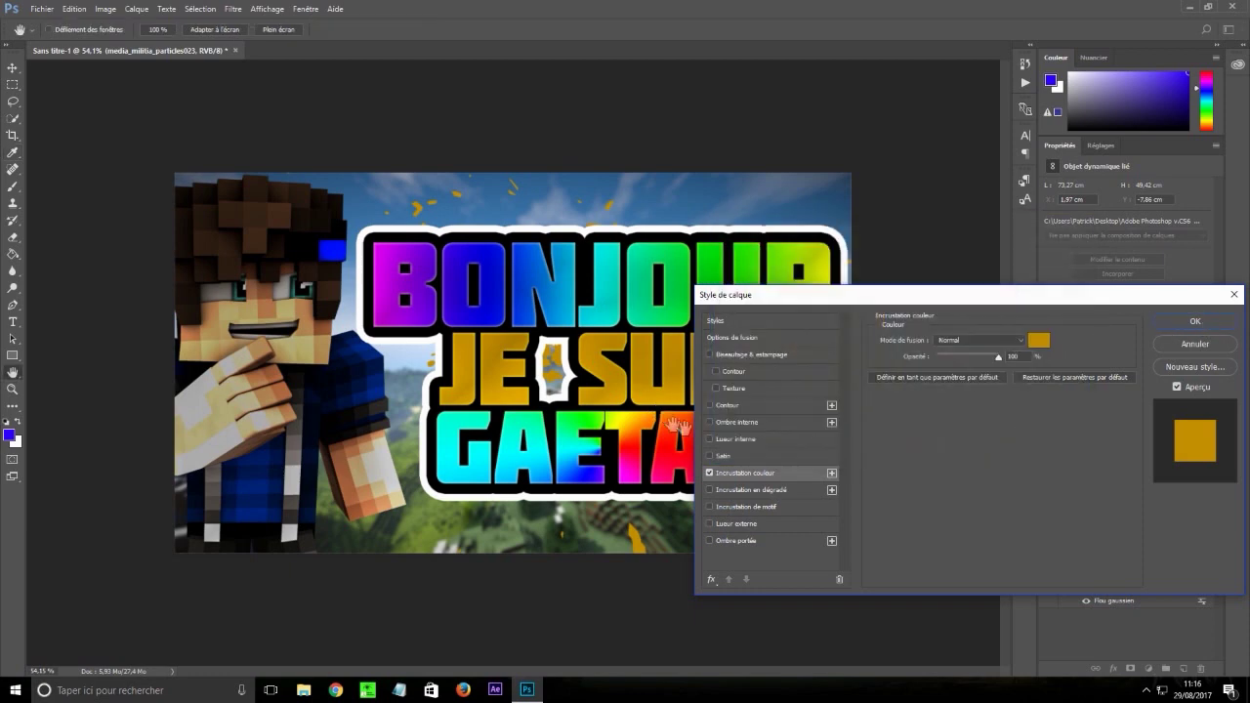
Add a yellow inner glow to the particles, apply the layer style, and set the layer's opacity to 75 %
{"action": "left_click", "coordinate": [734, 438]}
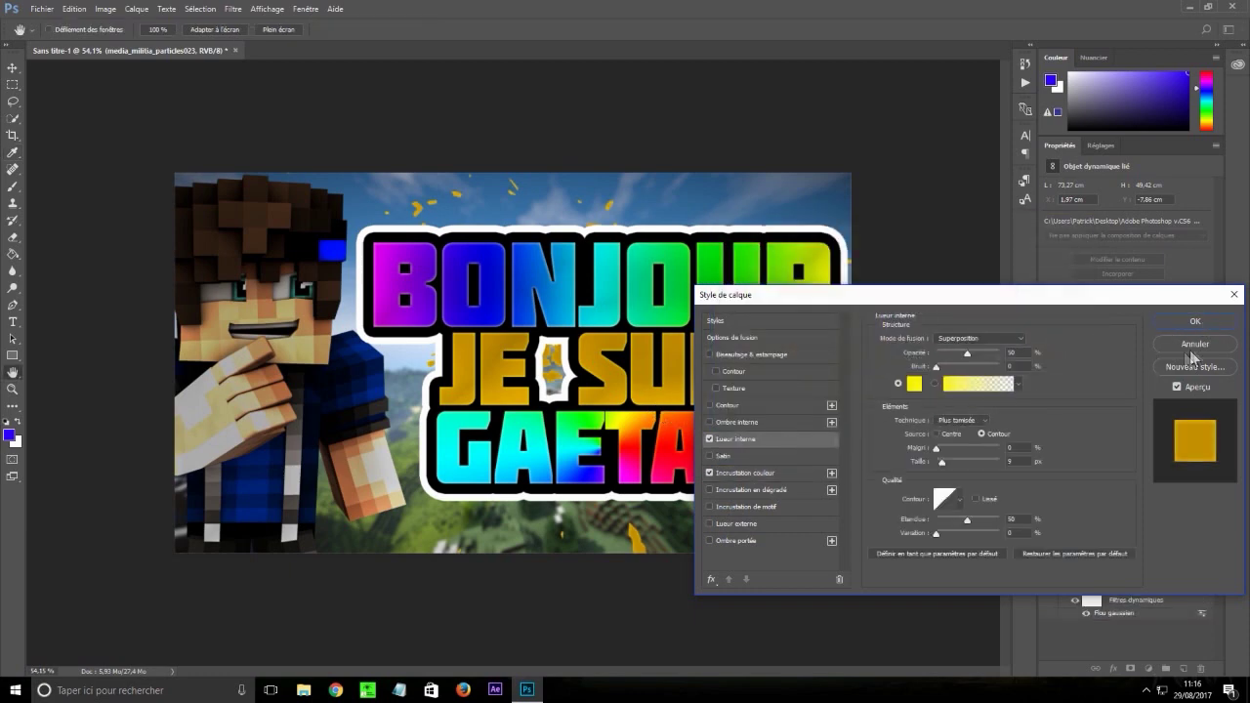
{"action": "left_click", "coordinate": [1202, 342]}
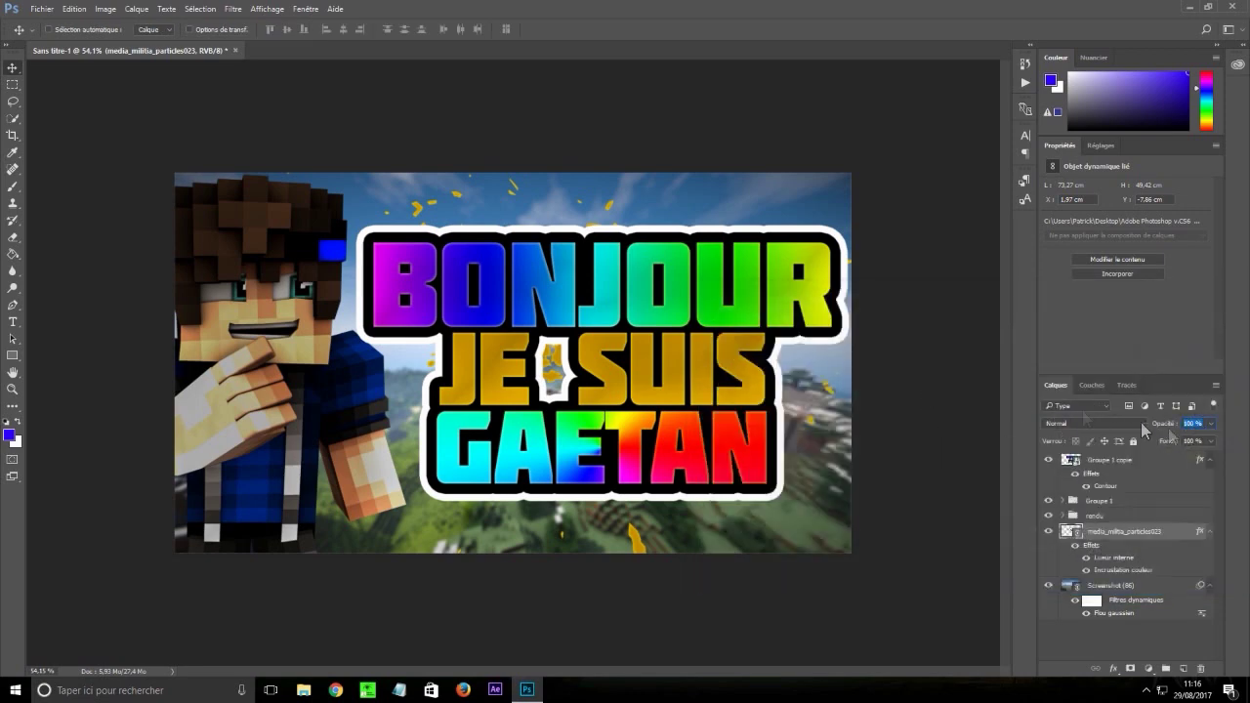
{"action": "type", "text": "75"}
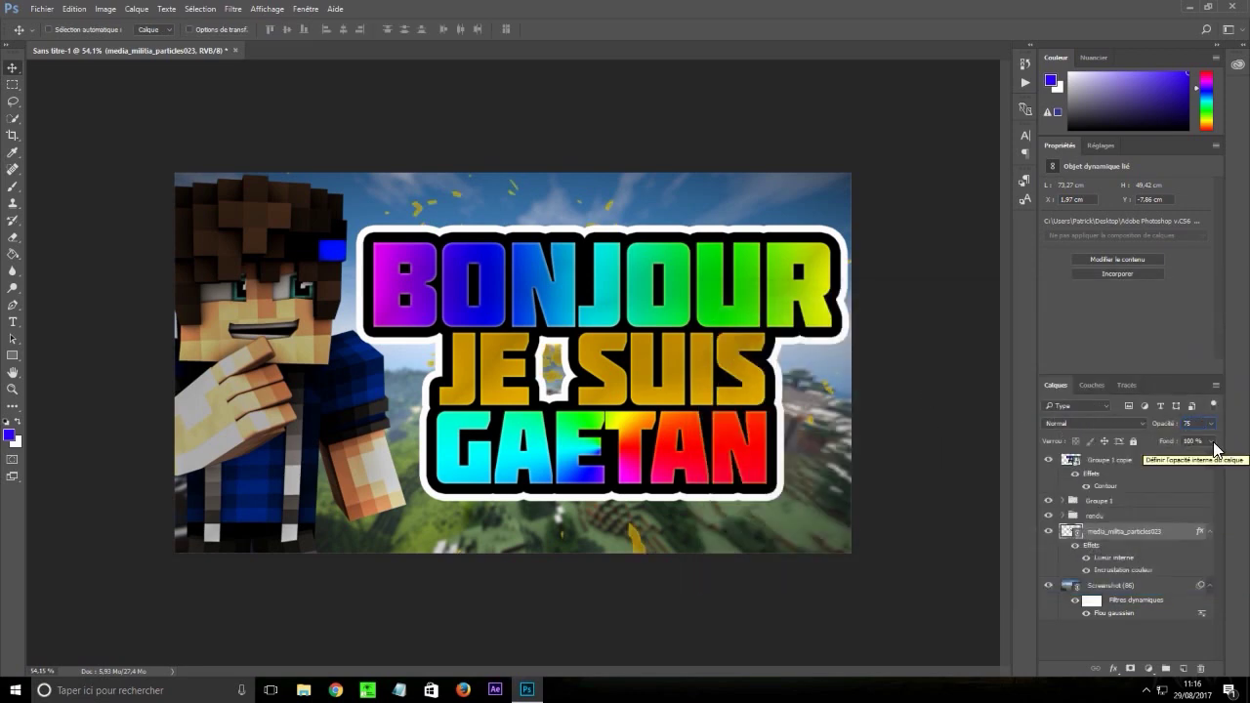
{"action": "key", "text": "Return"}
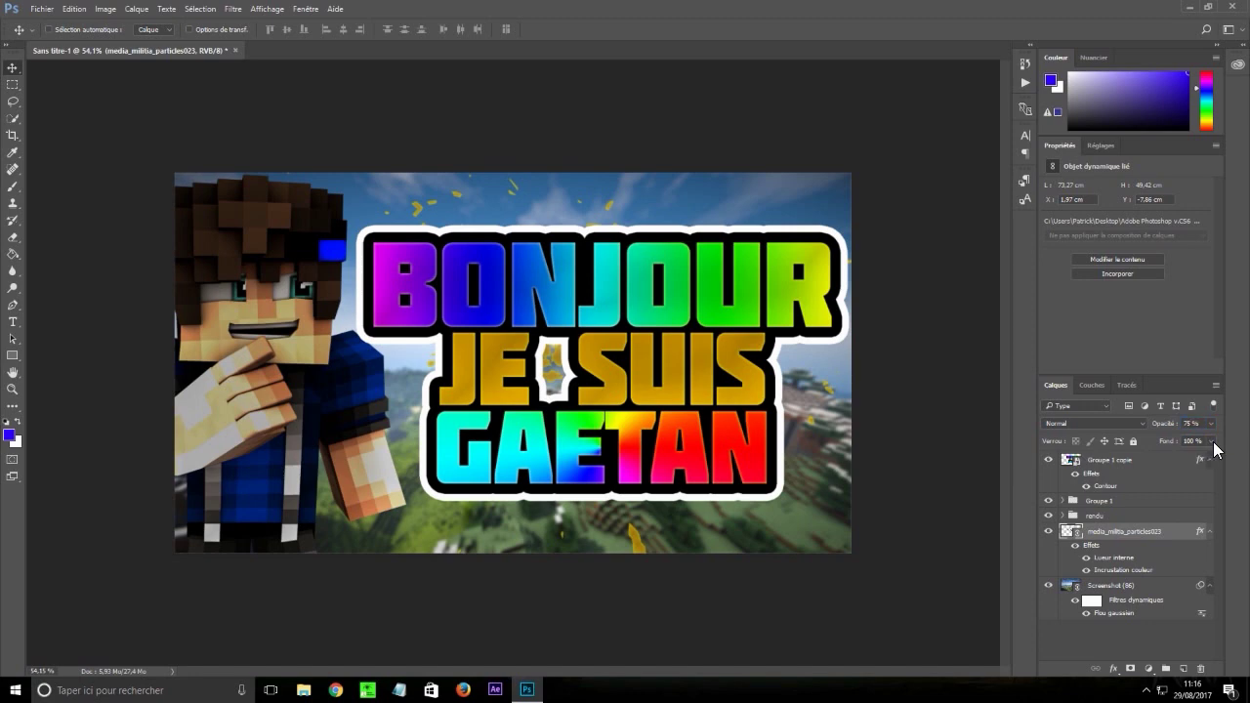
{"action": "left_click", "coordinate": [44, 9]}
{"action": "left_click", "coordinate": [69, 254]}
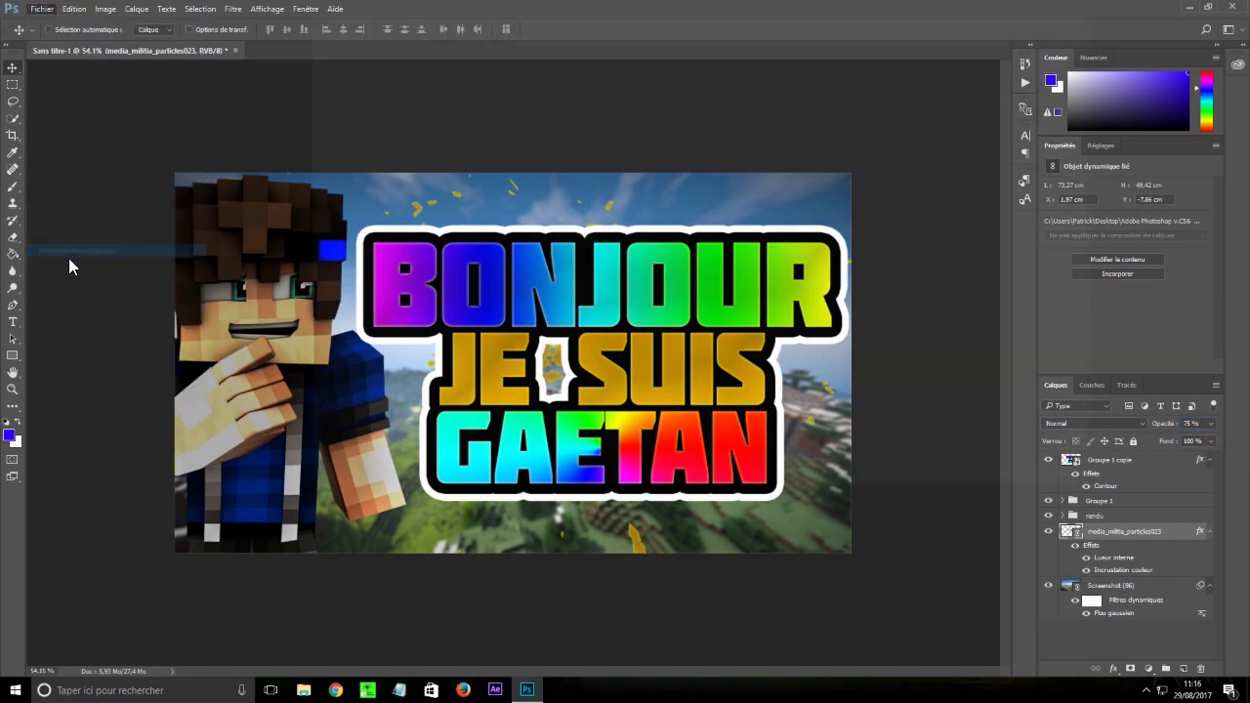
{"action": "left_click", "coordinate": [1098, 14]}
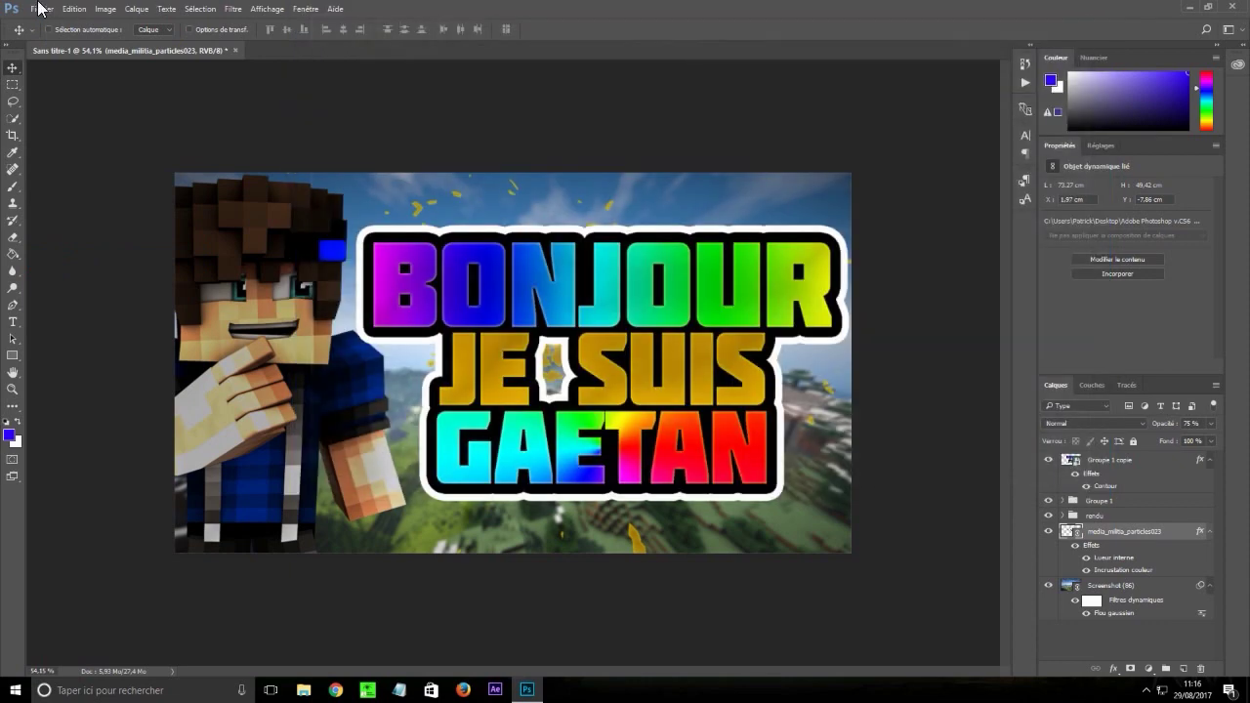
Import the mod2 image from the GFX Background folder as a linked object, enlarged to about 59 × 21 cm
{"action": "left_click", "coordinate": [42, 9]}
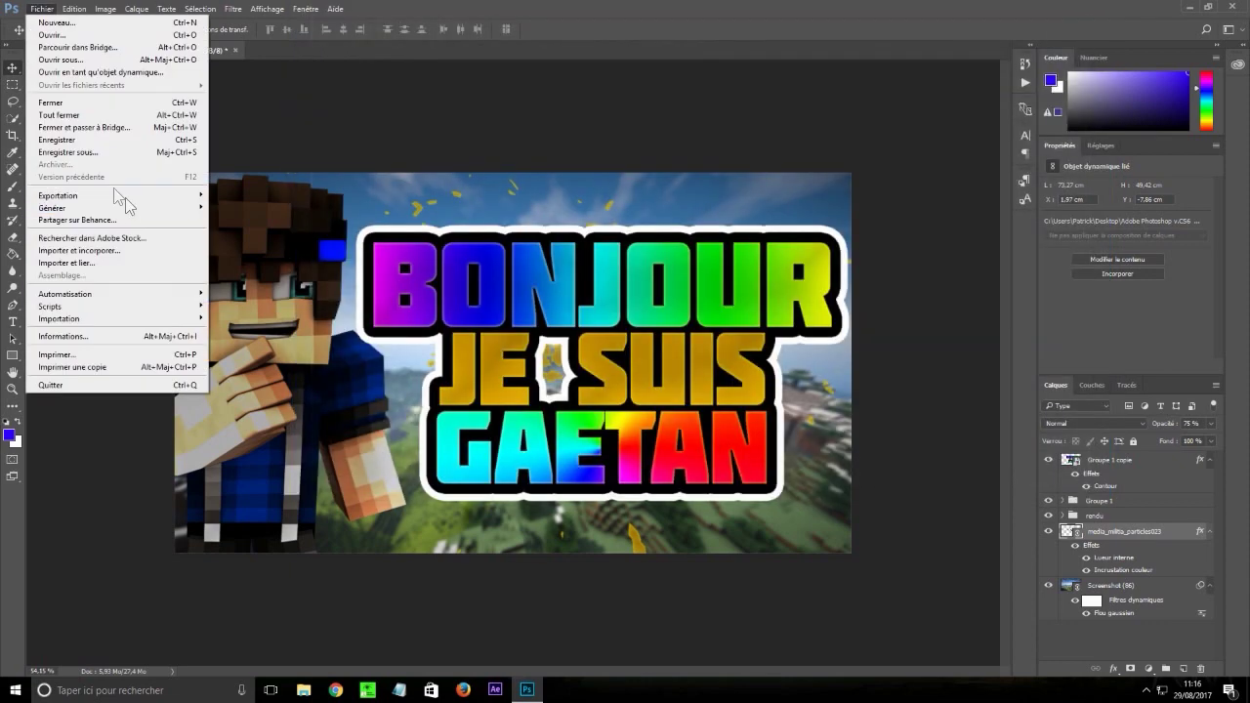
{"action": "left_click", "coordinate": [116, 264]}
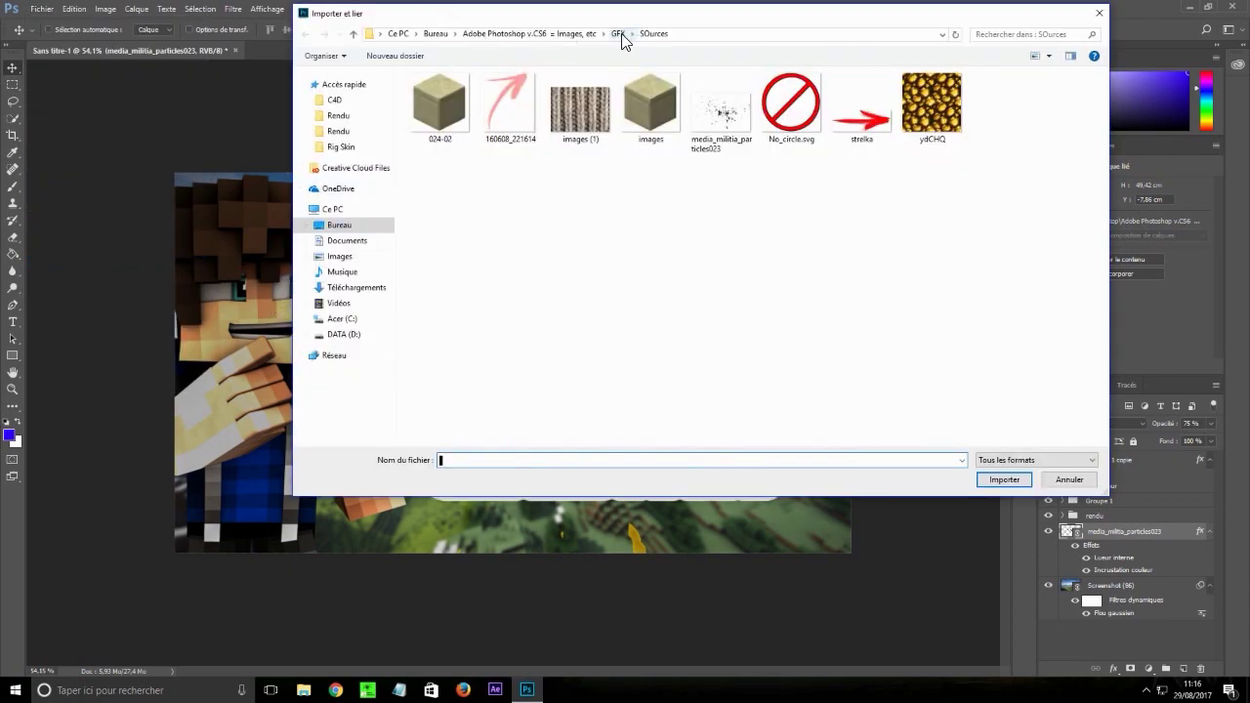
{"action": "left_click", "coordinate": [620, 36]}
{"action": "double_click", "coordinate": [442, 109]}
{"action": "scroll", "coordinate": [791, 278], "scroll_direction": "down", "scroll_amount": 3}
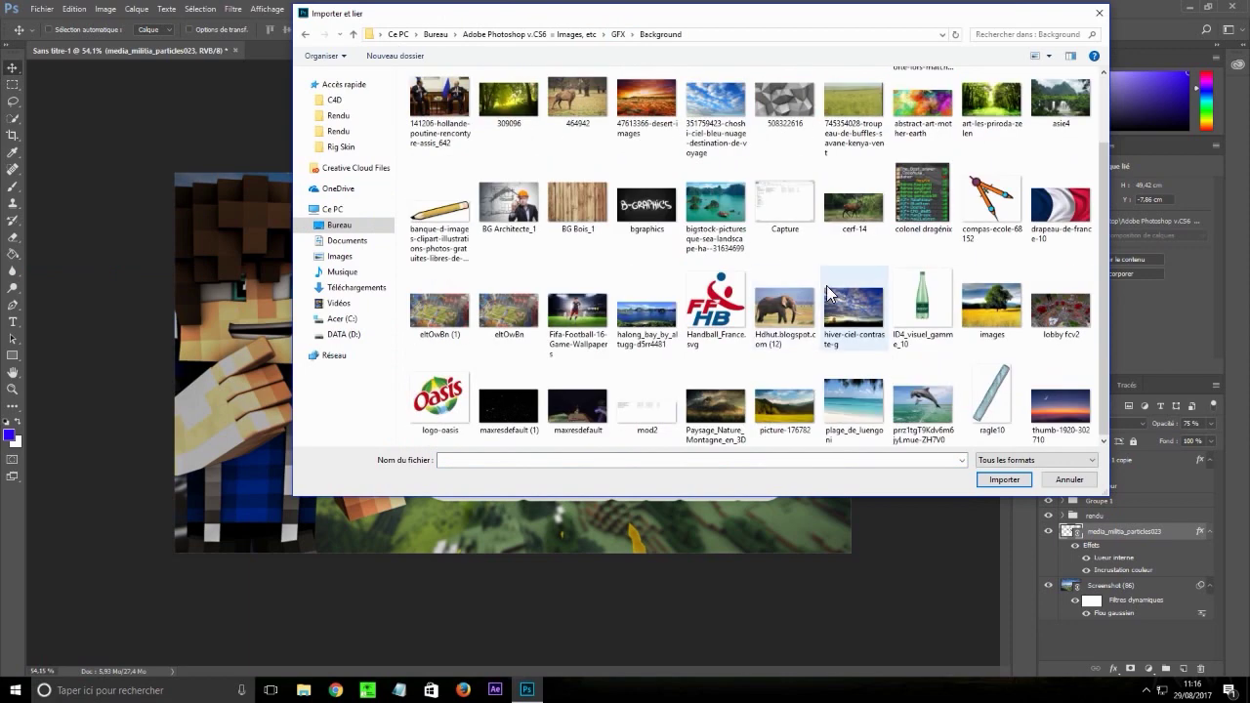
{"action": "left_click", "coordinate": [642, 415]}
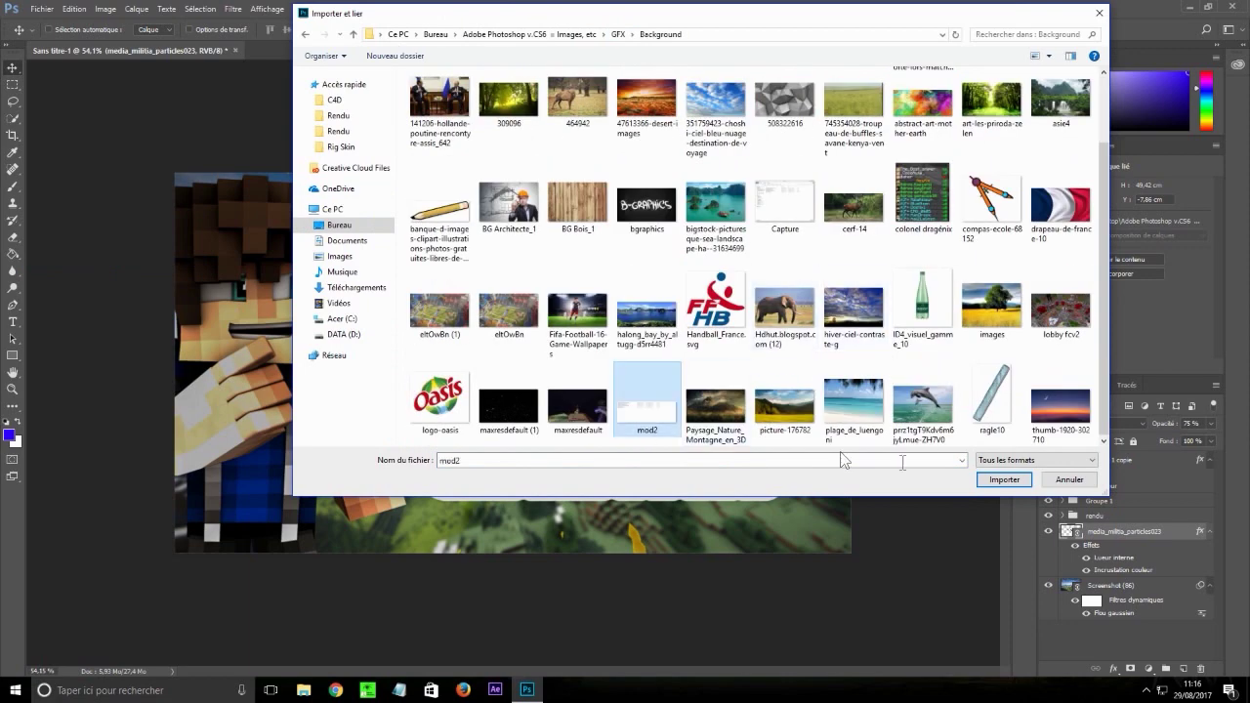
{"action": "left_click", "coordinate": [1004, 480]}
{"action": "left_click_drag", "start_coordinate": [584, 374], "coordinate": [961, 262]}
{"action": "key", "text": "Return"}
Move the mod2 layer to the top of the stack, reposition the image over the lower canvas and scale it to about 57 × 20 cm
{"action": "left_click_drag", "start_coordinate": [1155, 532], "coordinate": [1150, 454]}
{"action": "left_click_drag", "start_coordinate": [750, 358], "coordinate": [582, 390]}
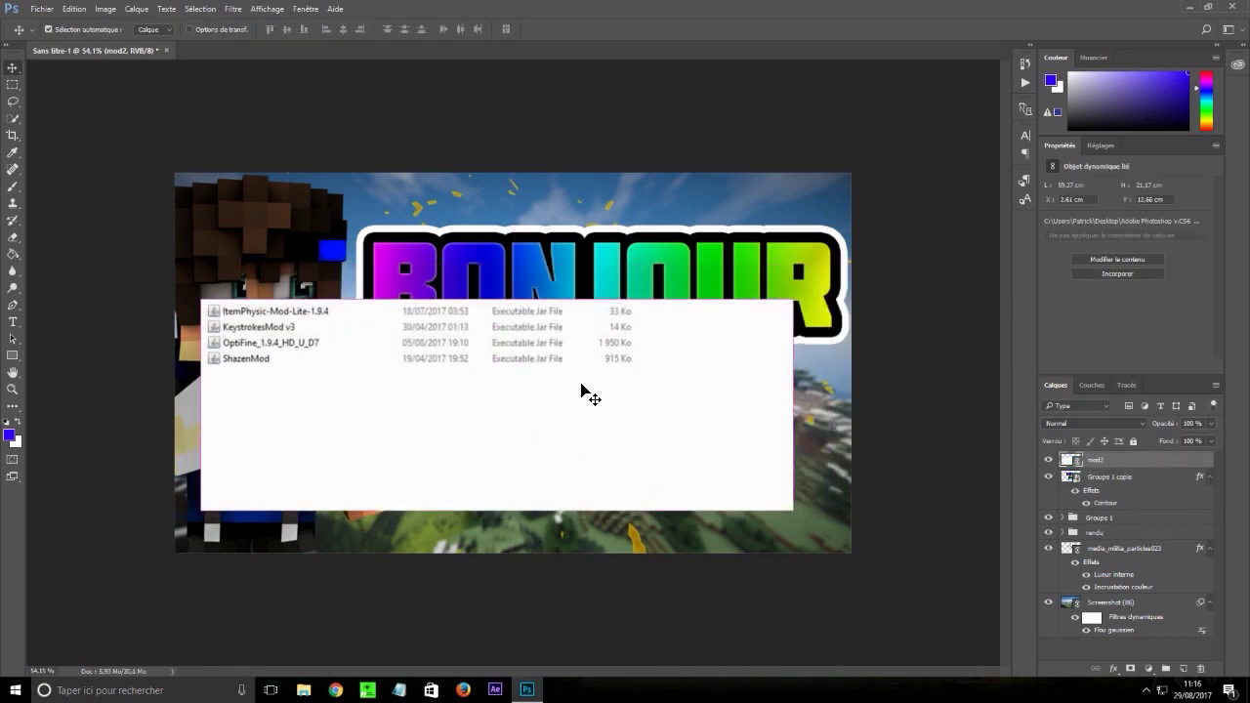
{"action": "key", "text": "ctrl+t"}
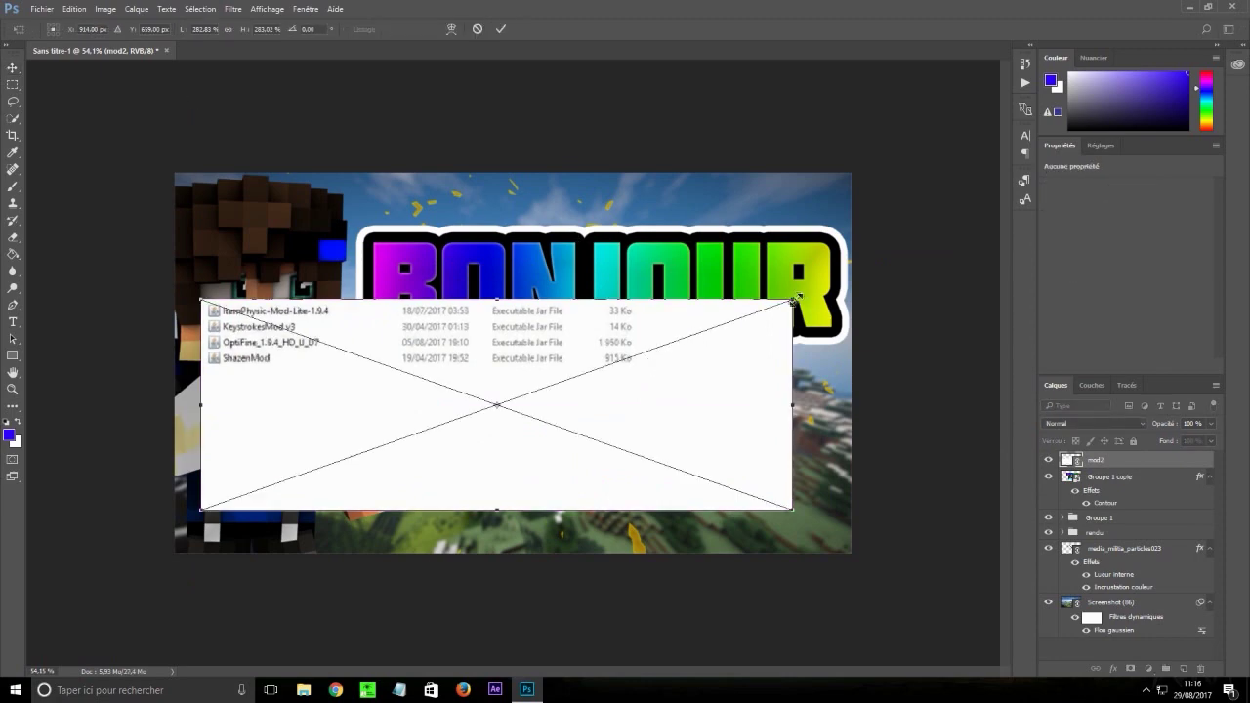
{"action": "left_click_drag", "start_coordinate": [796, 298], "coordinate": [774, 320]}
{"action": "key", "text": "Return"}
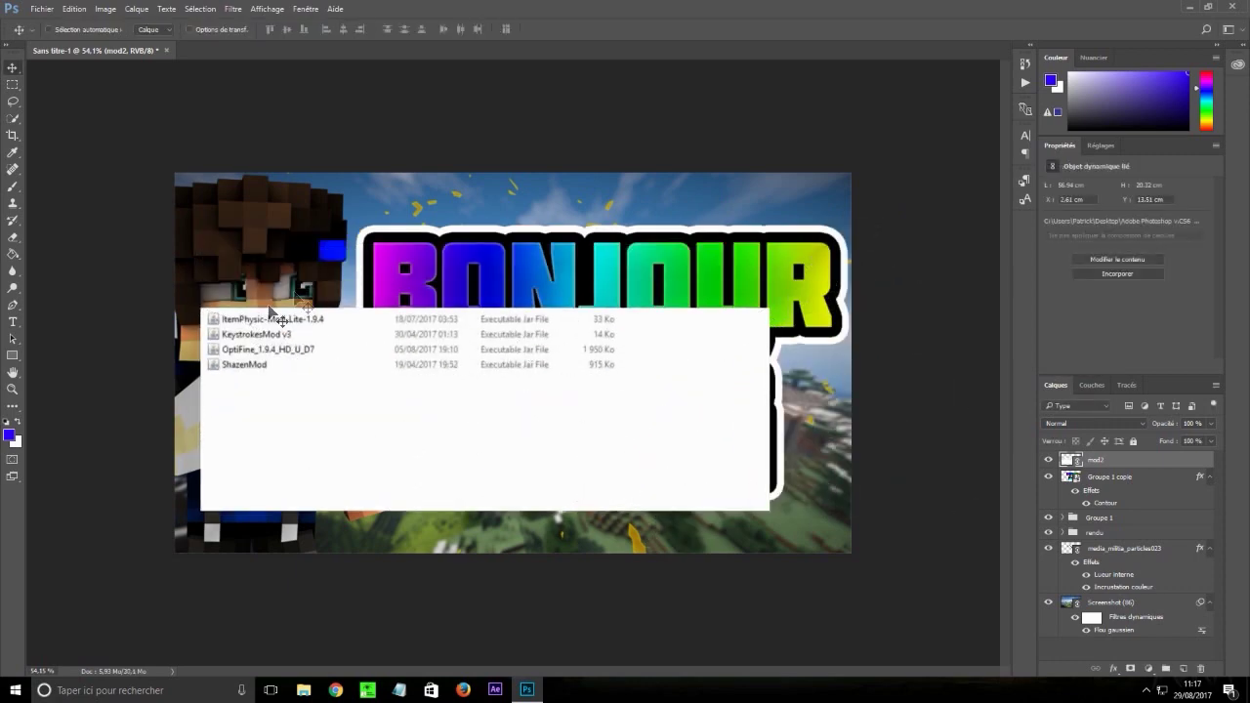
Rasterize the mod2 layer and delete the blank white area below its list of mod files
{"action": "left_click", "coordinate": [13, 85]}
{"action": "left_click_drag", "start_coordinate": [163, 562], "coordinate": [800, 375]}
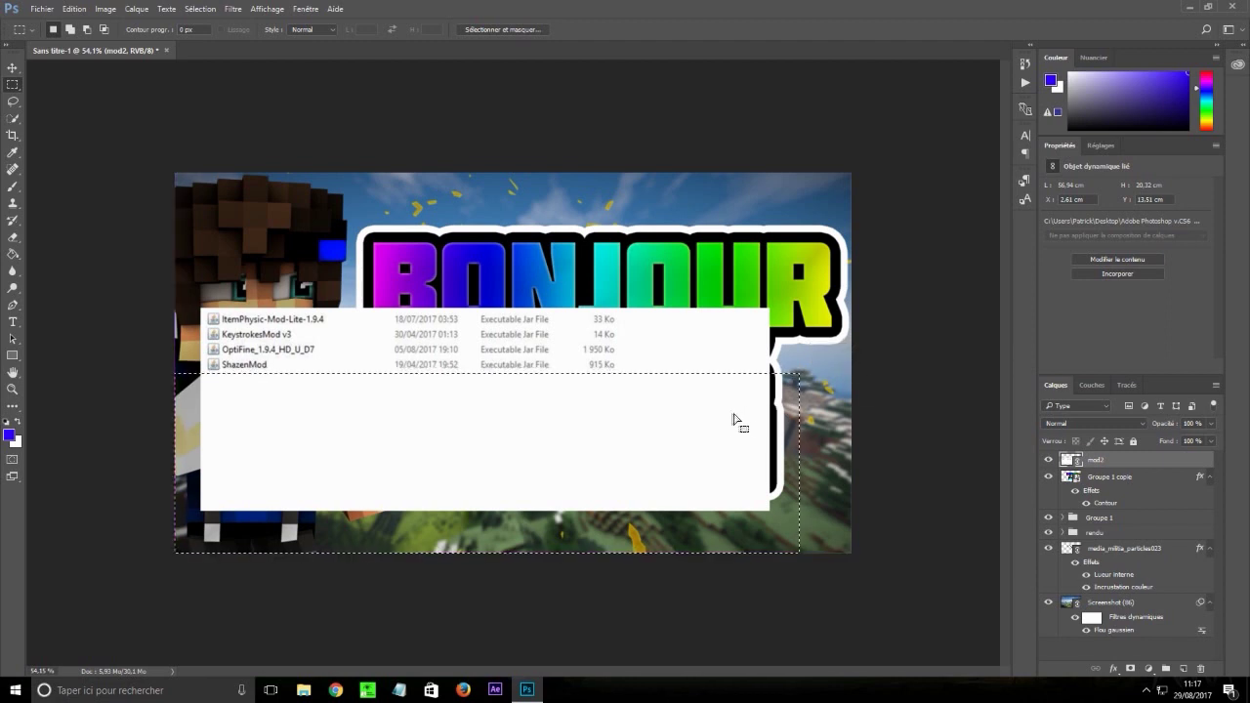
{"action": "key", "text": "Delete"}
{"action": "left_click", "coordinate": [628, 255]}
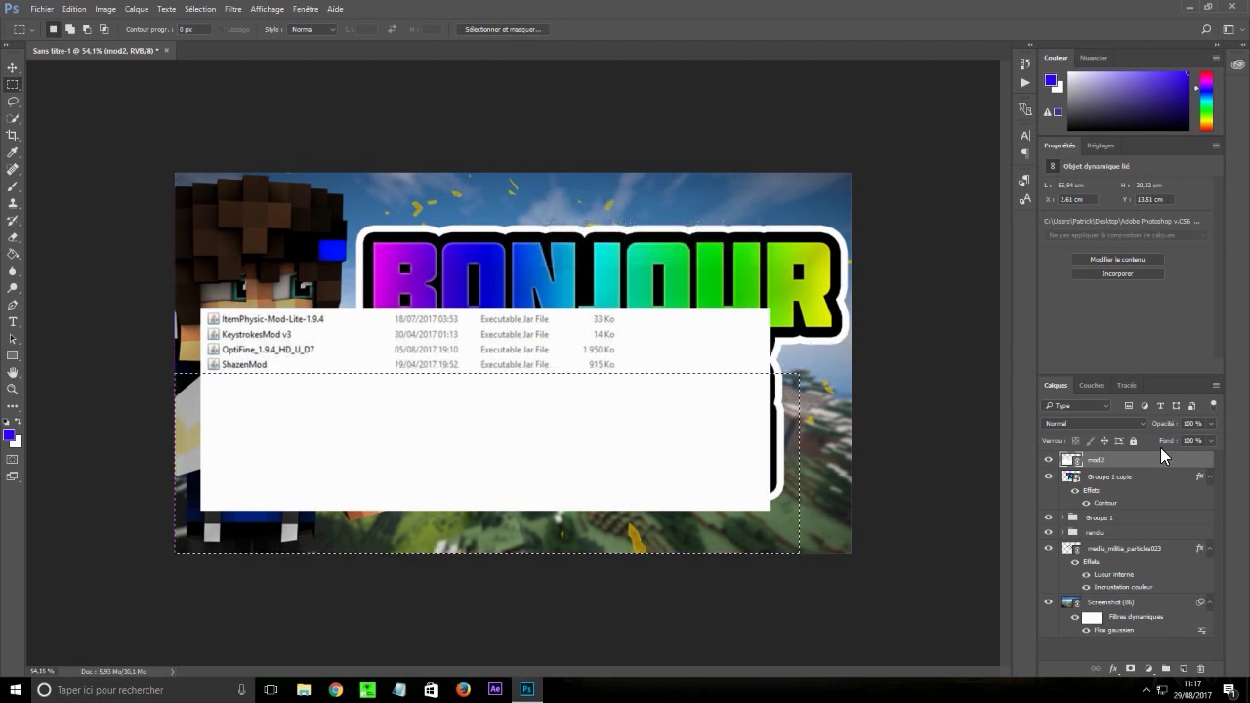
{"action": "right_click", "coordinate": [1165, 459]}
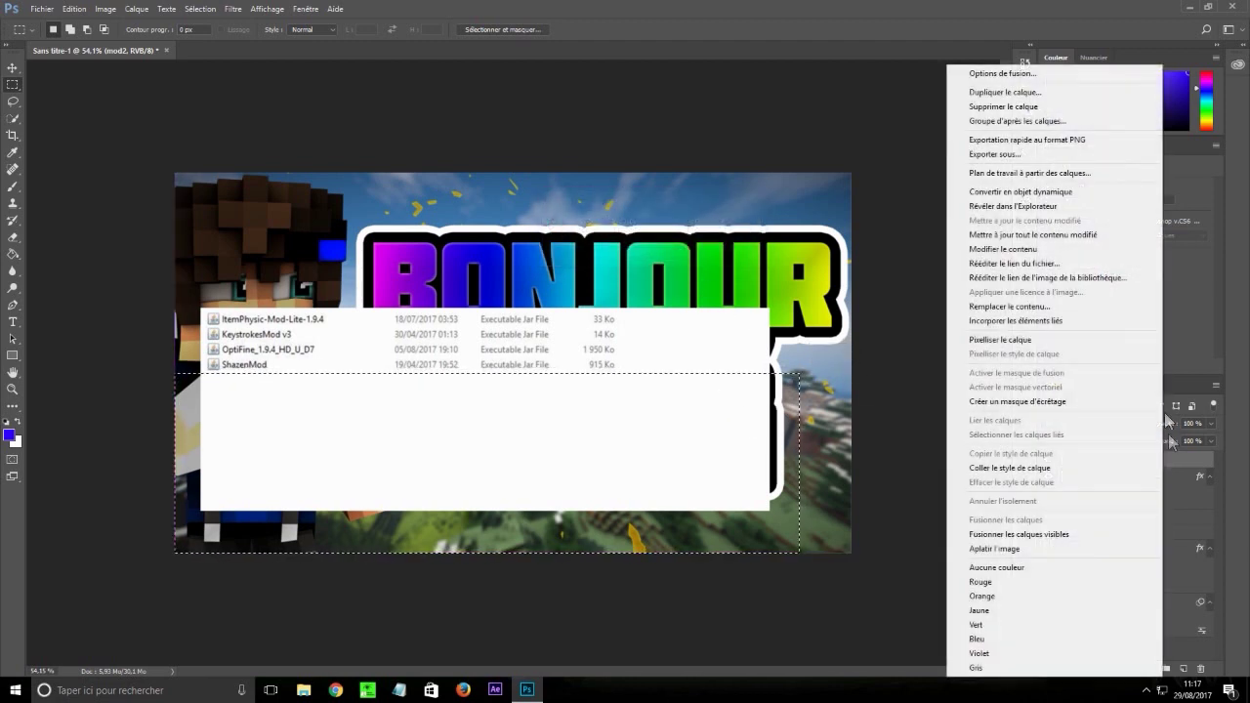
{"action": "left_click", "coordinate": [1065, 342]}
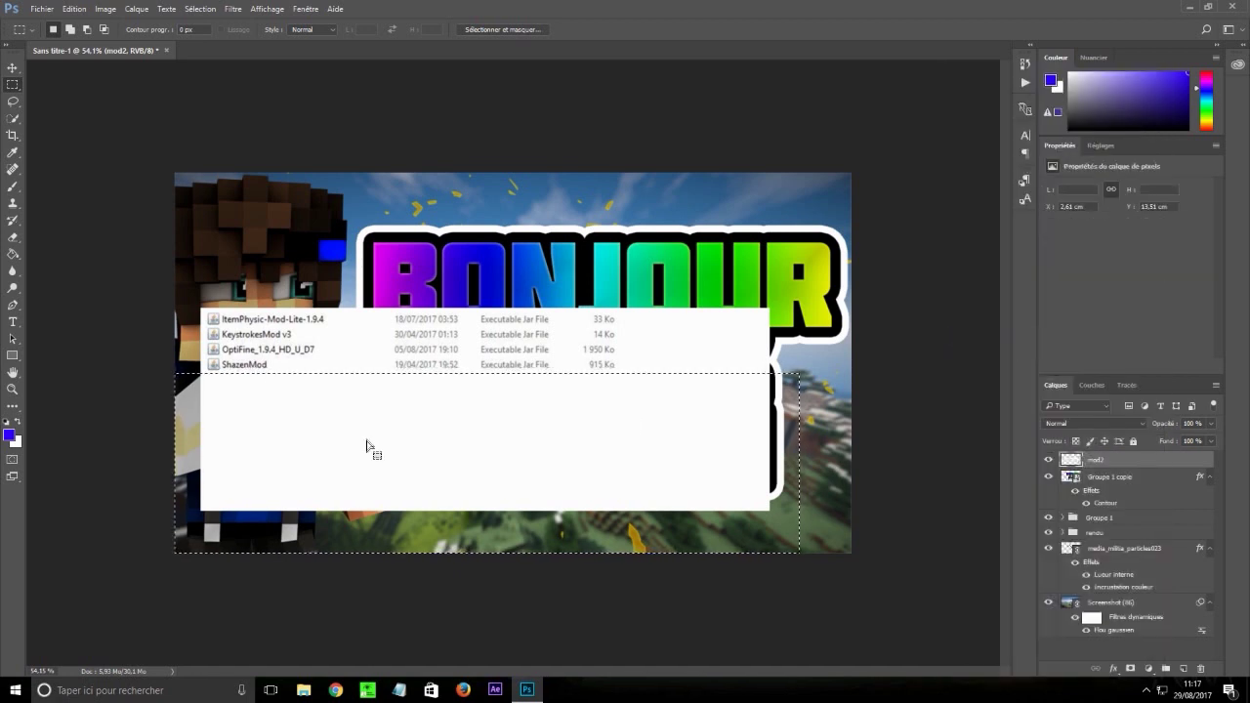
{"action": "key", "text": "Delete"}
{"action": "left_click_drag", "start_coordinate": [68, 97], "coordinate": [86, 95]}
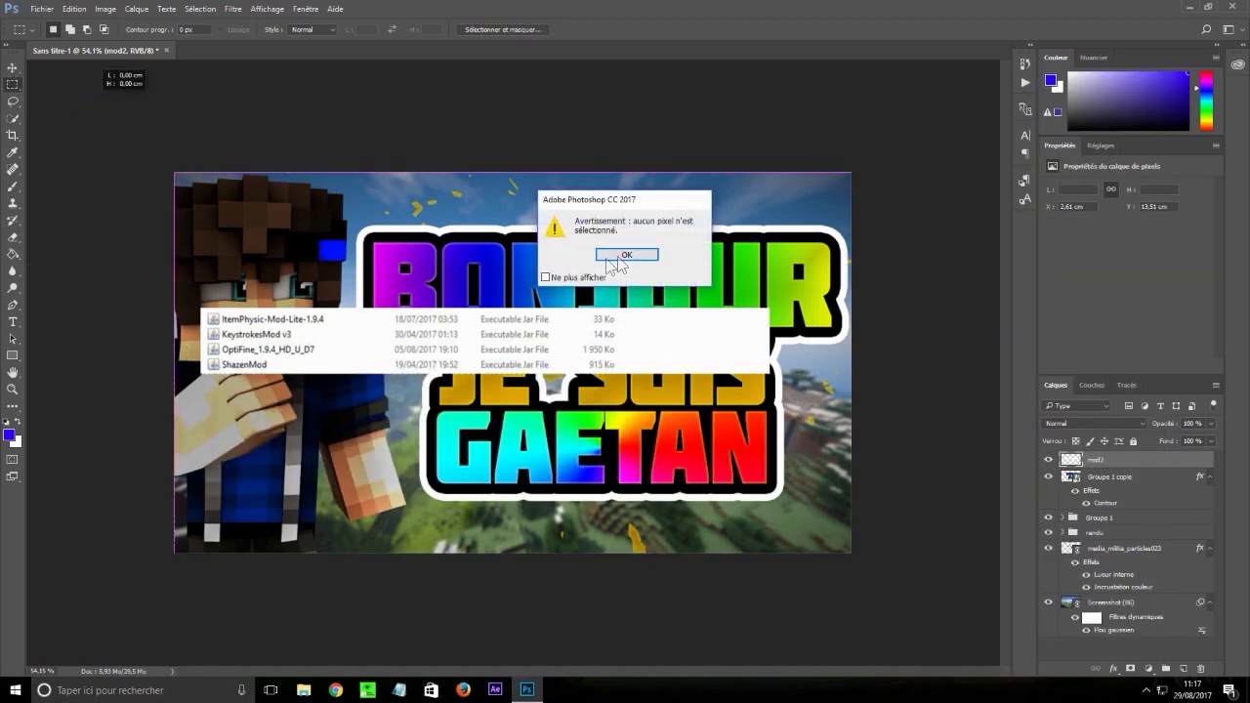
{"action": "left_click", "coordinate": [619, 256]}
{"action": "left_click", "coordinate": [13, 69]}
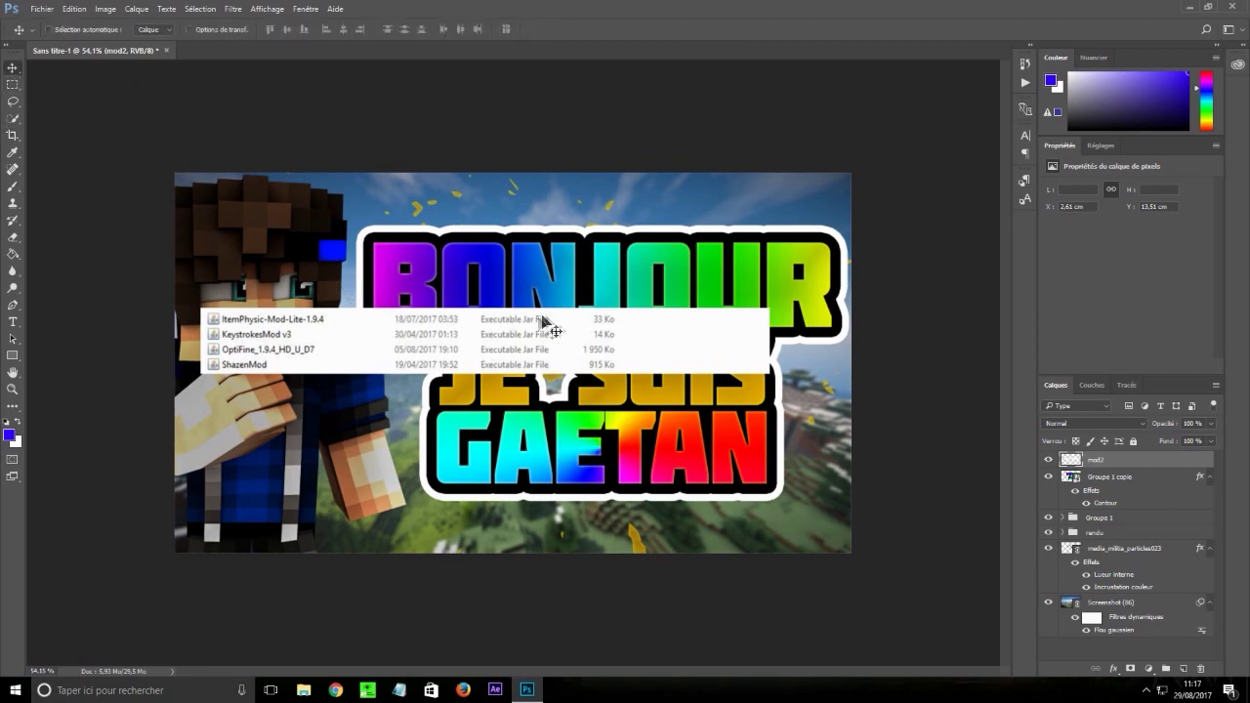
Delete the empty white part of the mod2 image beyond the file size column and clear the selection
{"action": "scroll", "coordinate": [550, 326], "scroll_direction": "down", "scroll_amount": 1, "text": "alt"}
{"action": "scroll", "coordinate": [616, 316], "scroll_direction": "up", "scroll_amount": 3, "text": "alt"}
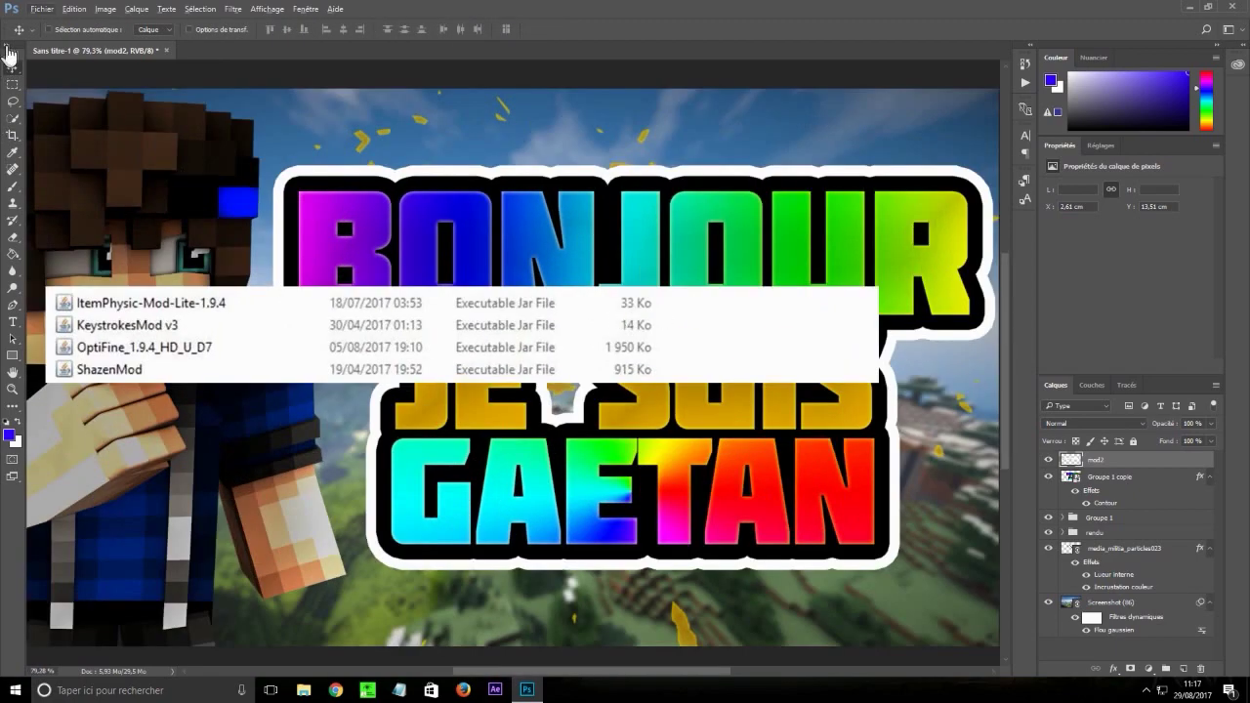
{"action": "left_click", "coordinate": [14, 85]}
{"action": "mouse_move", "coordinate": [913, 226]}
{"action": "left_mouse_down"}
{"action": "mouse_move", "coordinate": [884, 363]}
{"action": "mouse_move", "coordinate": [705, 469]}
{"action": "mouse_move", "coordinate": [658, 461]}
{"action": "left_mouse_up"}
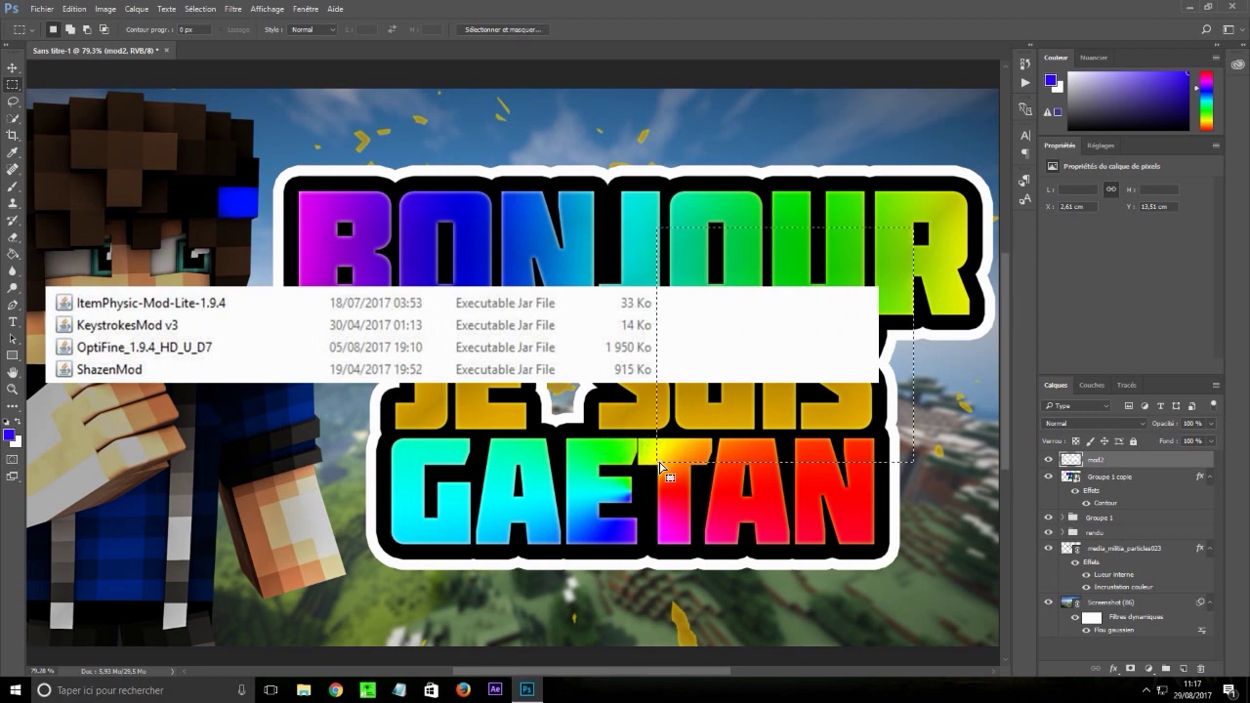
{"action": "key", "text": "Delete"}
{"action": "key", "text": "ctrl+d"}
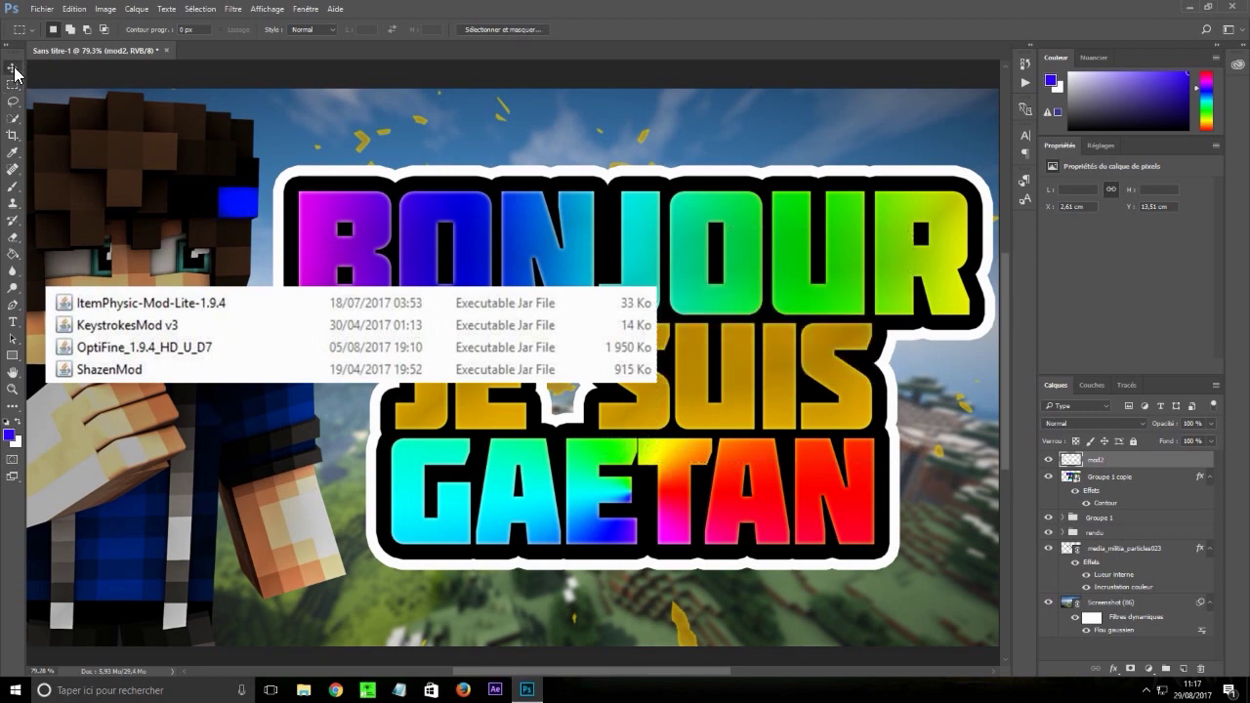
{"action": "left_click", "coordinate": [13, 68]}
Select the KeystrokesMod v3 row with a rectangular marquee, add a new layer and set the foreground colour to red
{"action": "left_click", "coordinate": [13, 85]}
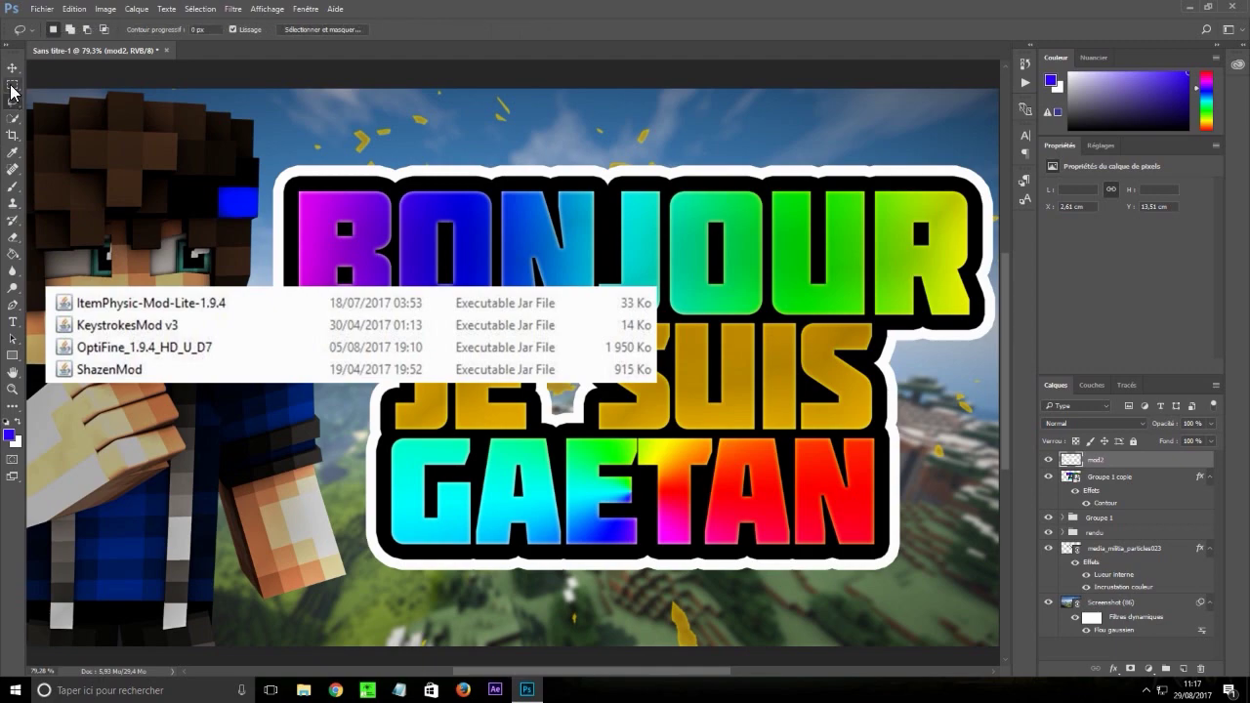
{"action": "scroll", "coordinate": [59, 322], "scroll_direction": "up", "scroll_amount": 3, "text": "alt"}
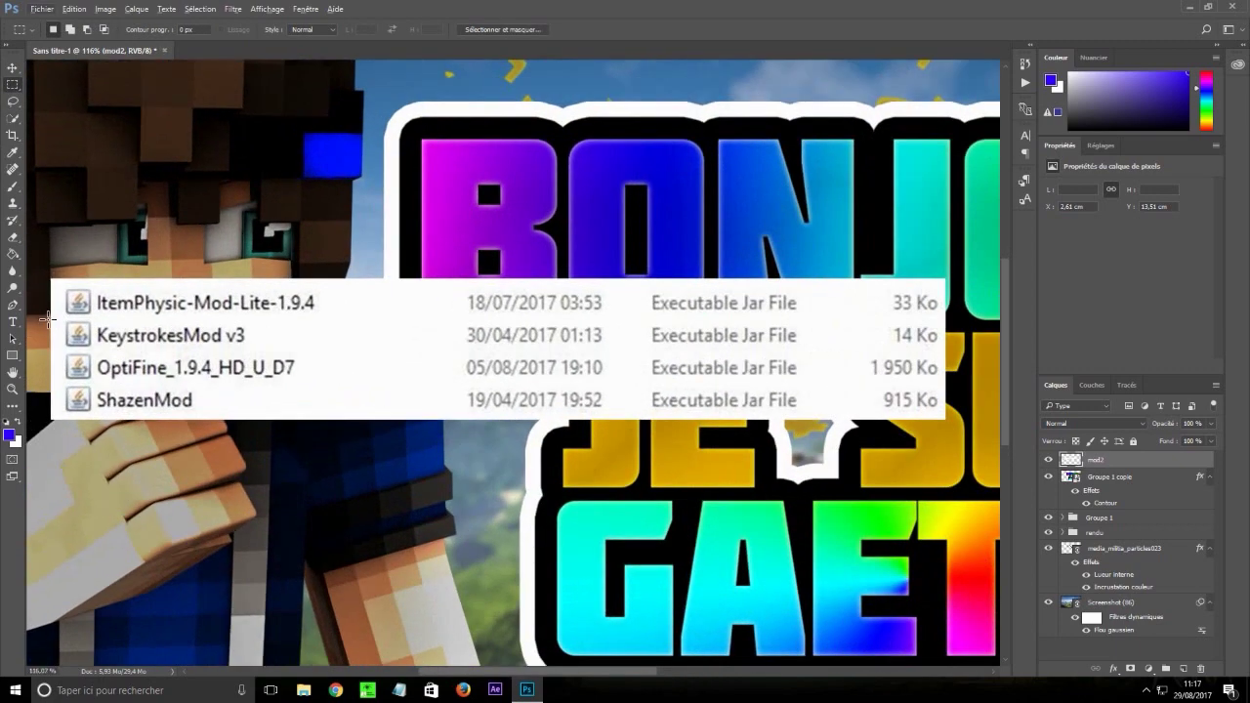
{"action": "left_click_drag", "start_coordinate": [48, 318], "coordinate": [946, 352]}
{"action": "left_click", "coordinate": [1185, 669]}
{"action": "left_click", "coordinate": [9, 434]}
{"action": "left_click", "coordinate": [888, 291]}
{"action": "left_click_drag", "start_coordinate": [885, 287], "coordinate": [930, 235]}
{"action": "left_click", "coordinate": [1047, 258]}
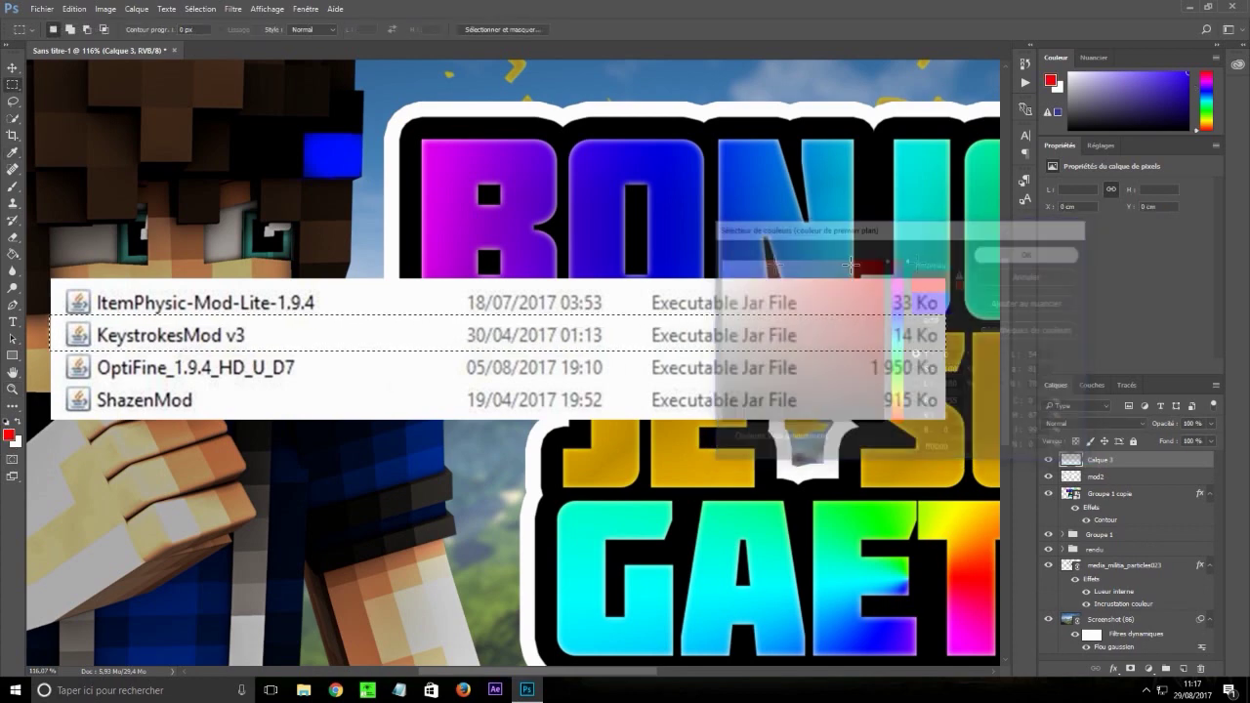
Stroke the selection around the KeystrokesMod v3 row with a 10 px centred red contour and deselect it
{"action": "right_click", "coordinate": [193, 327]}
{"action": "left_click", "coordinate": [337, 519]}
{"action": "left_click_drag", "start_coordinate": [586, 200], "coordinate": [223, 266]}
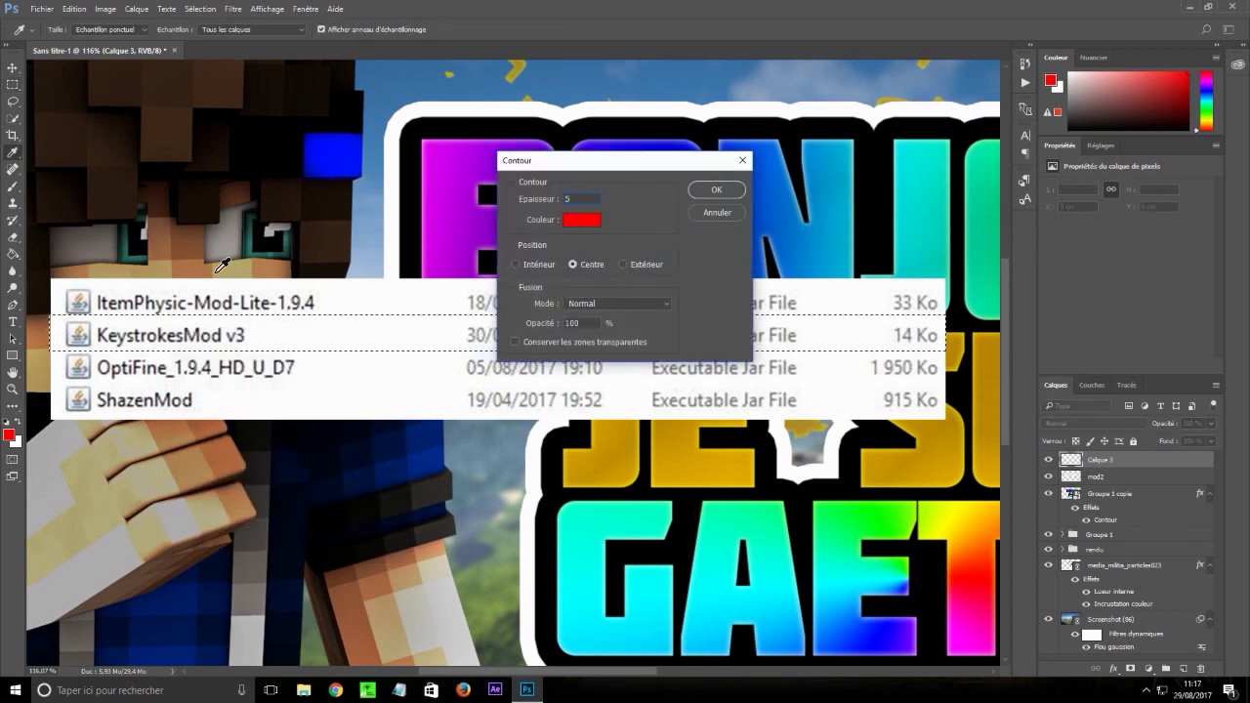
{"action": "type", "text": "10"}
{"action": "key", "text": "Return"}
{"action": "key", "text": "ctrl+d"}
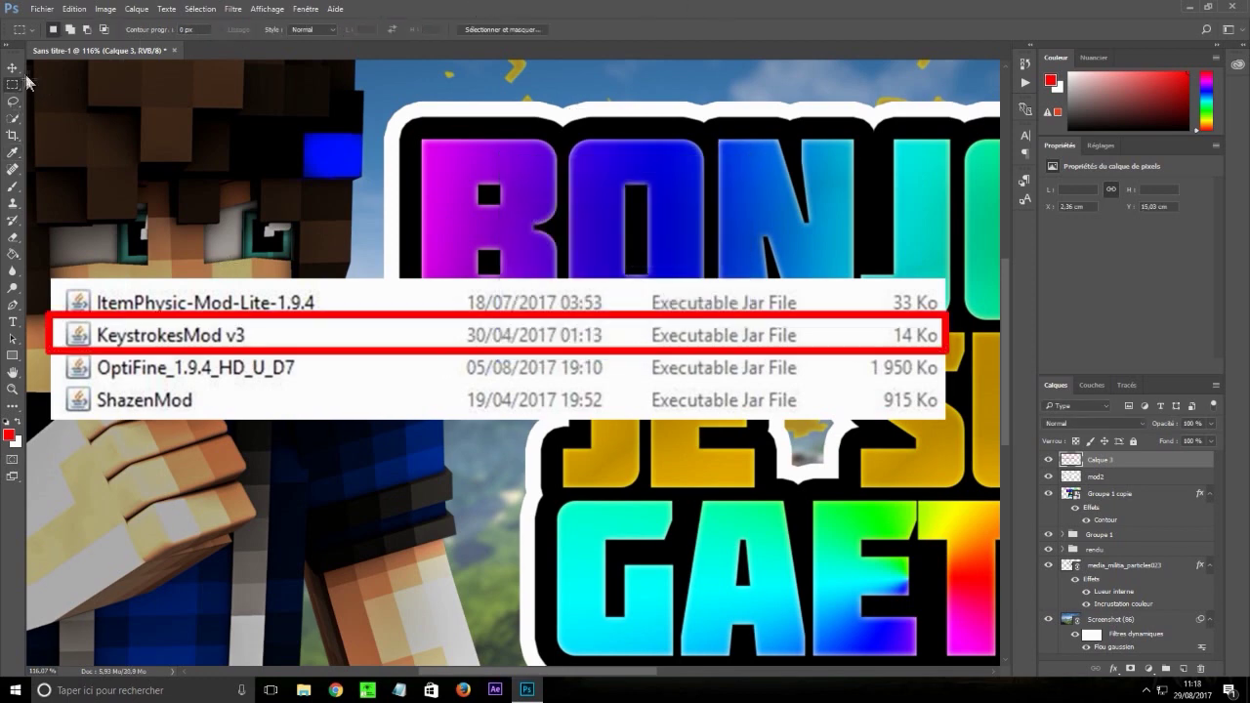
{"action": "left_click", "coordinate": [12, 69]}
Move the mod2 image and its red frame together to the canvas's upper-right corner, enlarged and tilted slightly clockwise
{"action": "scroll", "coordinate": [564, 265], "scroll_direction": "down", "scroll_amount": 5, "text": "alt"}
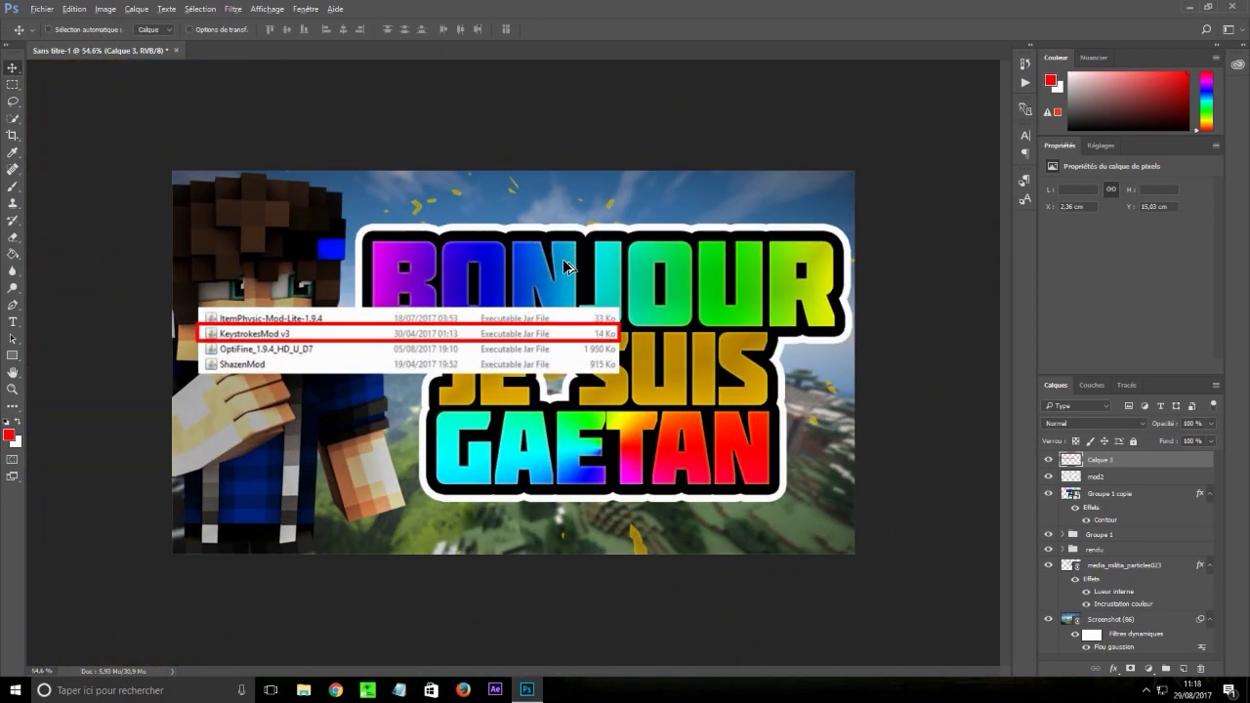
{"action": "left_click", "coordinate": [1138, 484], "text": "shift"}
{"action": "left_click_drag", "start_coordinate": [430, 362], "coordinate": [642, 232]}
{"action": "key", "text": "ctrl+t"}
{"action": "left_click_drag", "start_coordinate": [833, 249], "coordinate": [879, 159]}
{"action": "key", "text": "ctrl+z"}
{"action": "left_click_drag", "start_coordinate": [887, 254], "coordinate": [1010, 246]}
{"action": "key", "text": "Return"}
Place the red frame and mod2 layers beneath the rendu group, and select the Groupe 1 copie layer
{"action": "left_click_drag", "start_coordinate": [1147, 462], "coordinate": [1149, 558]}
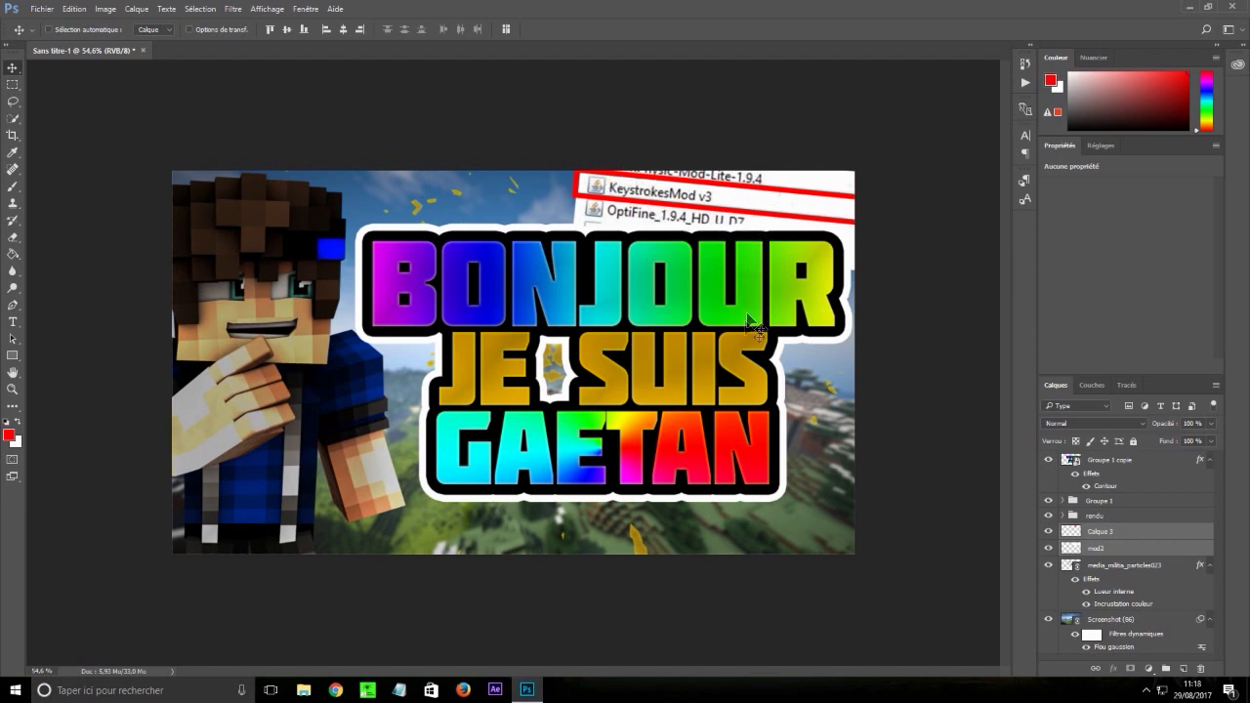
{"action": "scroll", "coordinate": [656, 423], "scroll_direction": "down", "scroll_amount": 3, "text": "alt"}
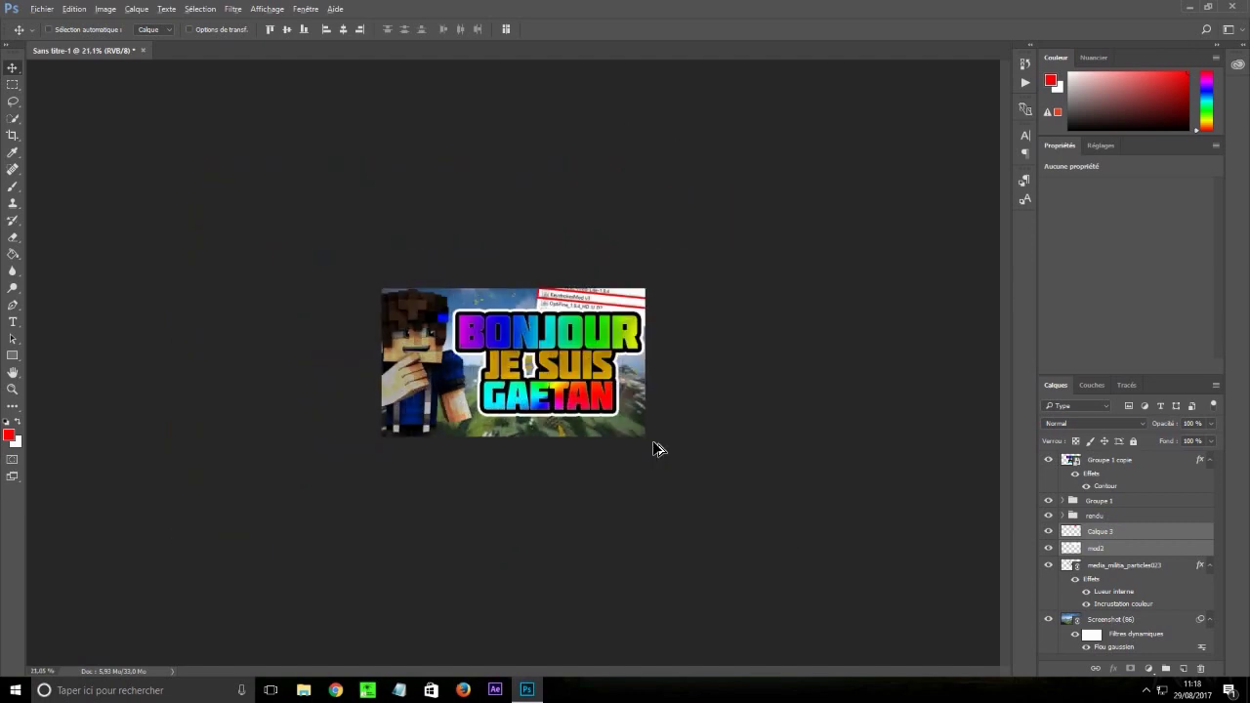
{"action": "scroll", "coordinate": [659, 438], "scroll_direction": "up", "scroll_amount": 2, "text": "alt"}
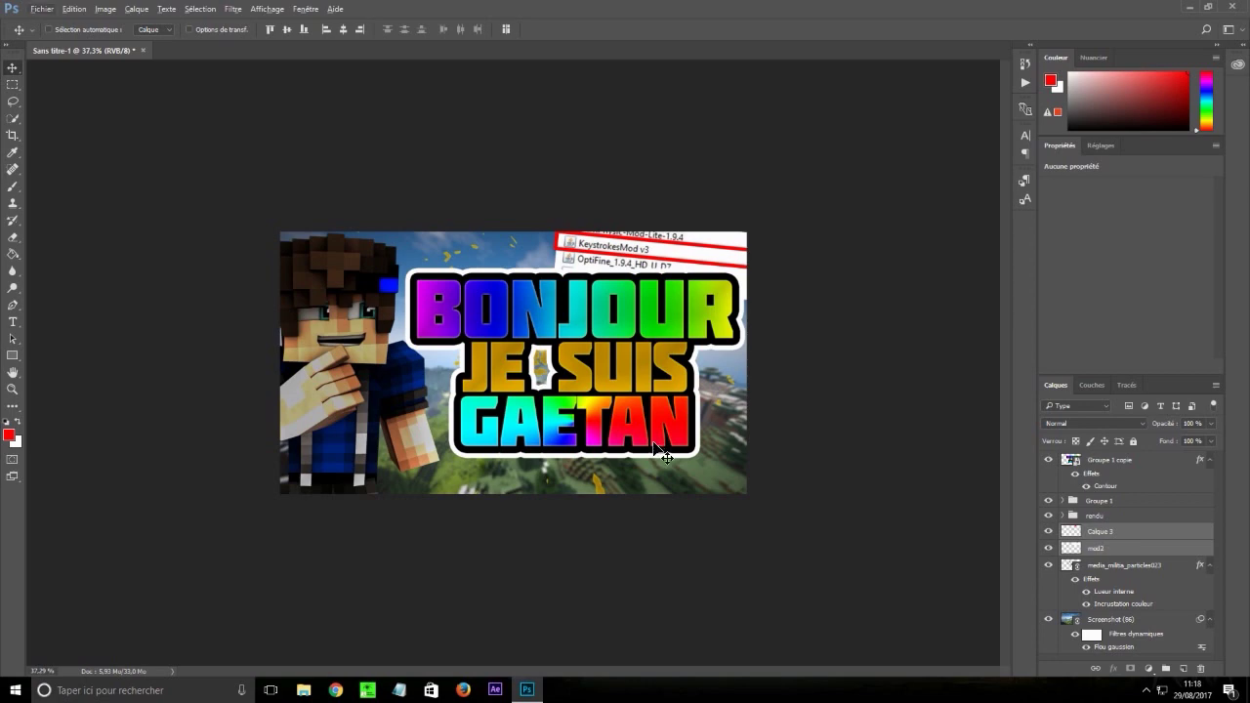
{"action": "scroll", "coordinate": [656, 409], "scroll_direction": "up", "scroll_amount": 2, "text": "alt"}
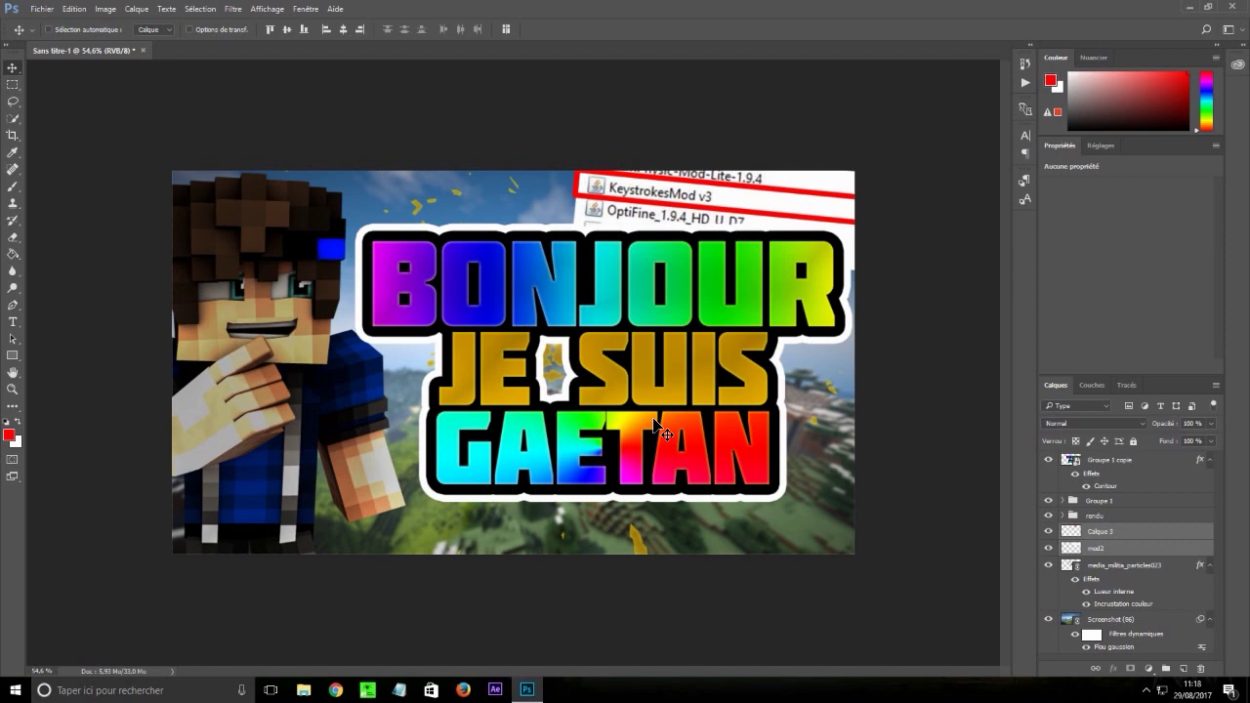
{"action": "left_click", "coordinate": [1113, 459]}
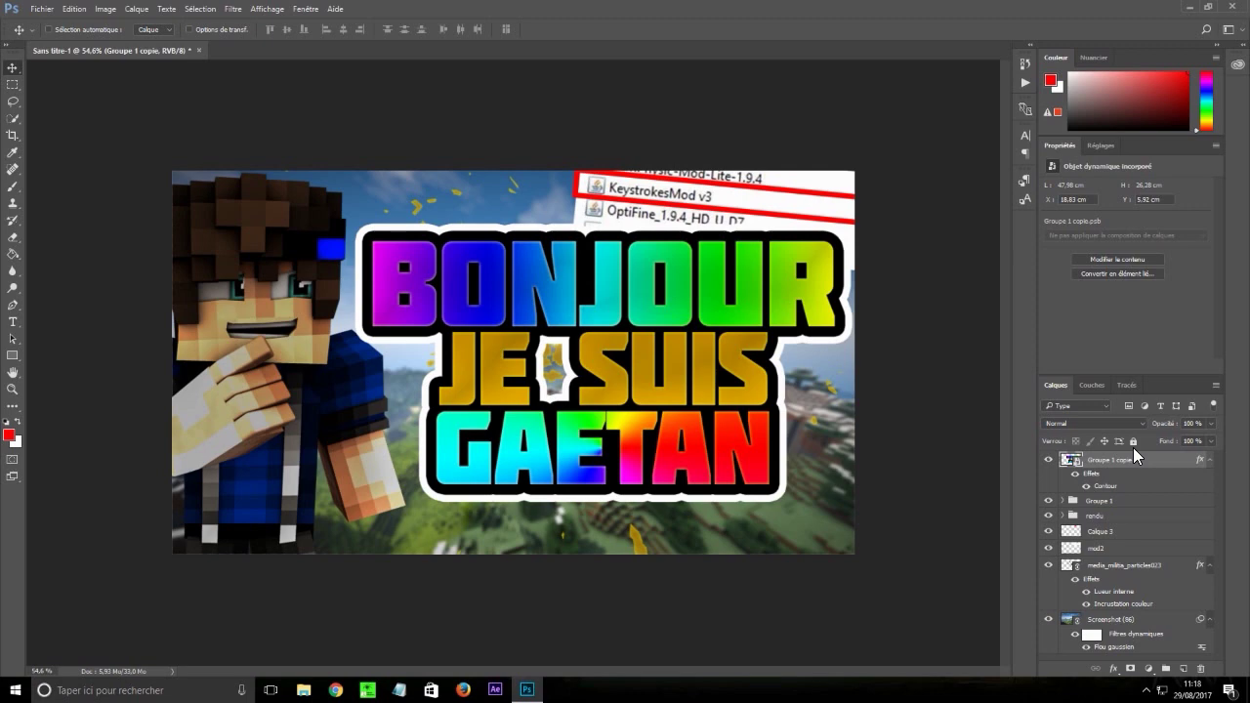